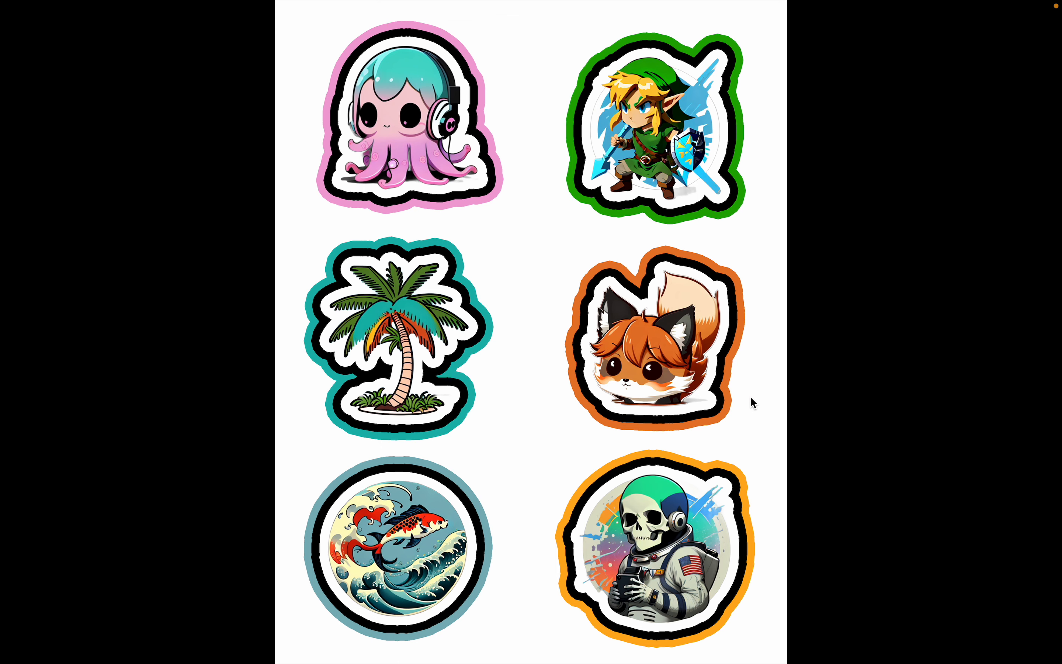
Step: Exit the full-screen view of StickerSet1.png and close its preview window
mouse_move(259, 2)
mouse_move(32, 1)
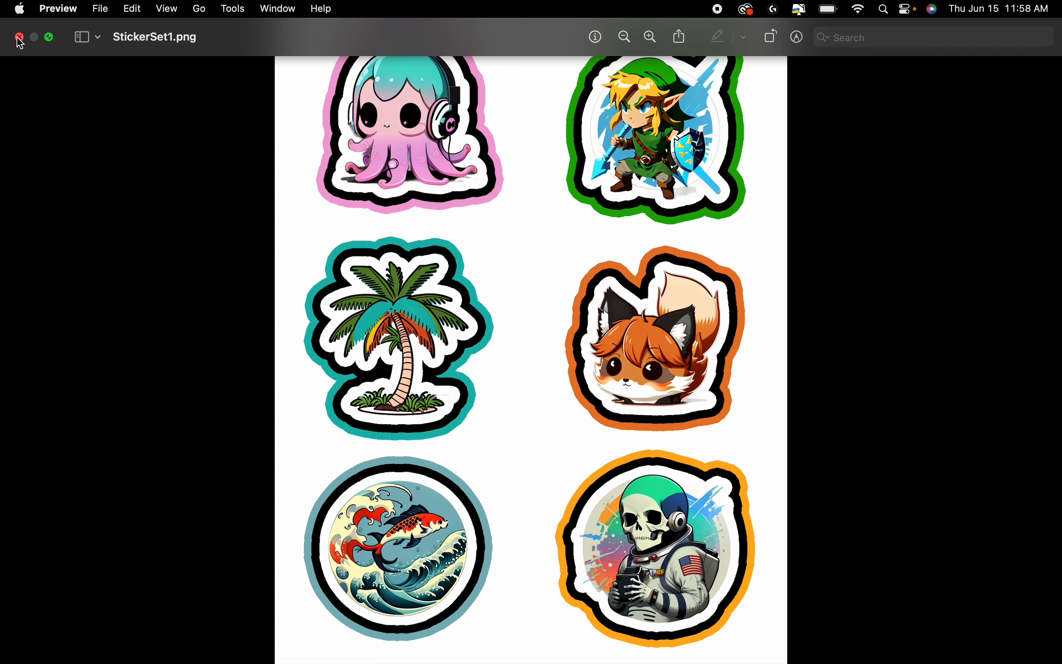
click(19, 37)
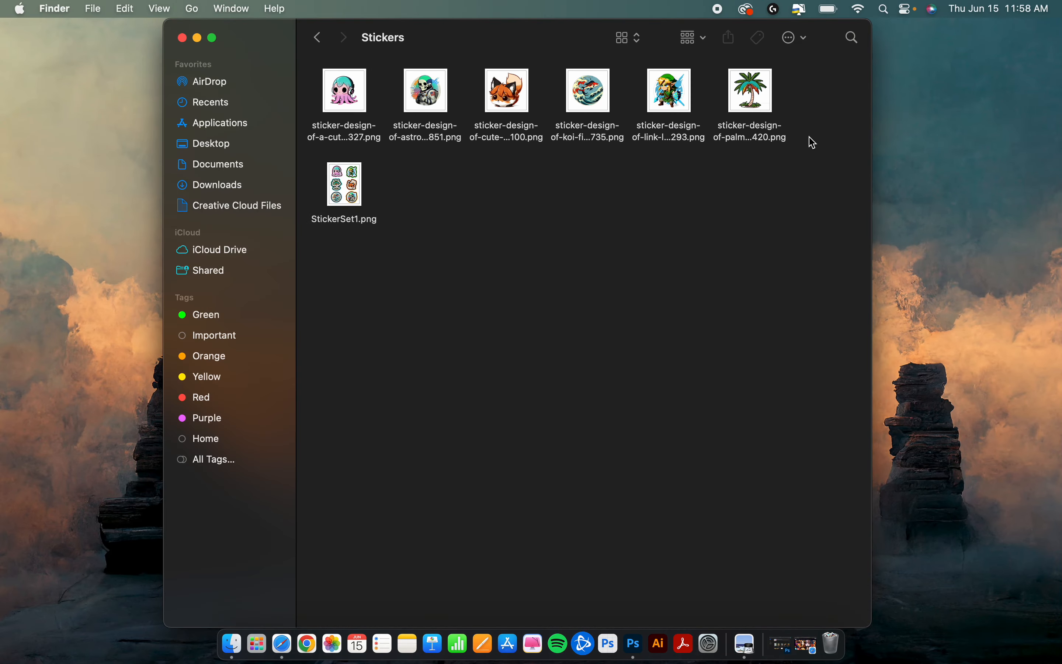
Step: Open the six individual sticker-design PNG files from the Stickers folder together in Preview, shown full screen
drag(816, 104, 340, 92)
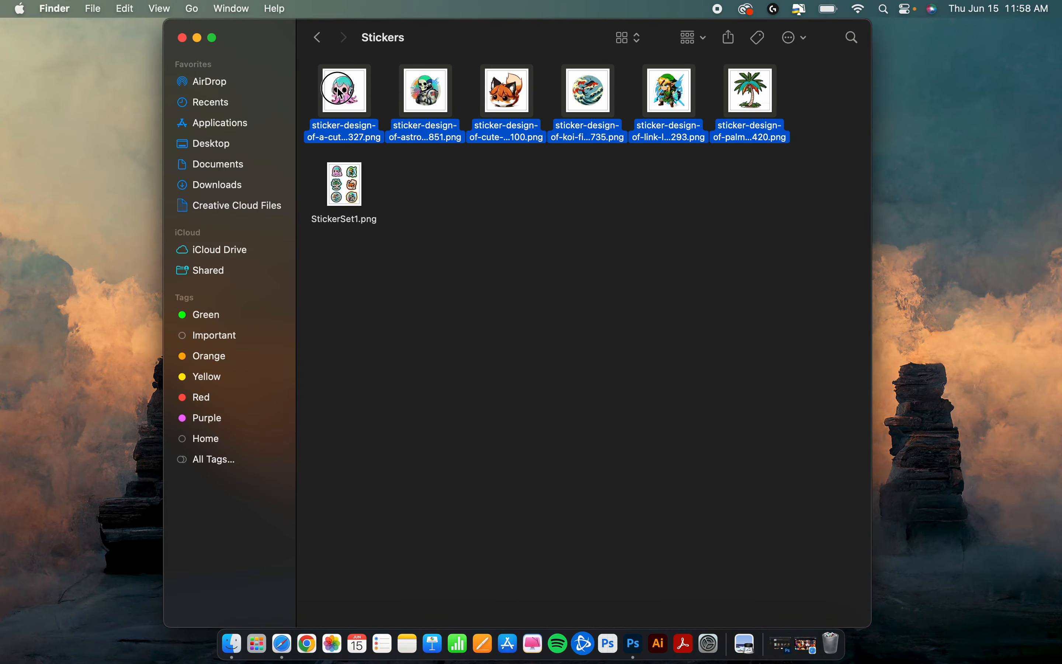
double_click(340, 93)
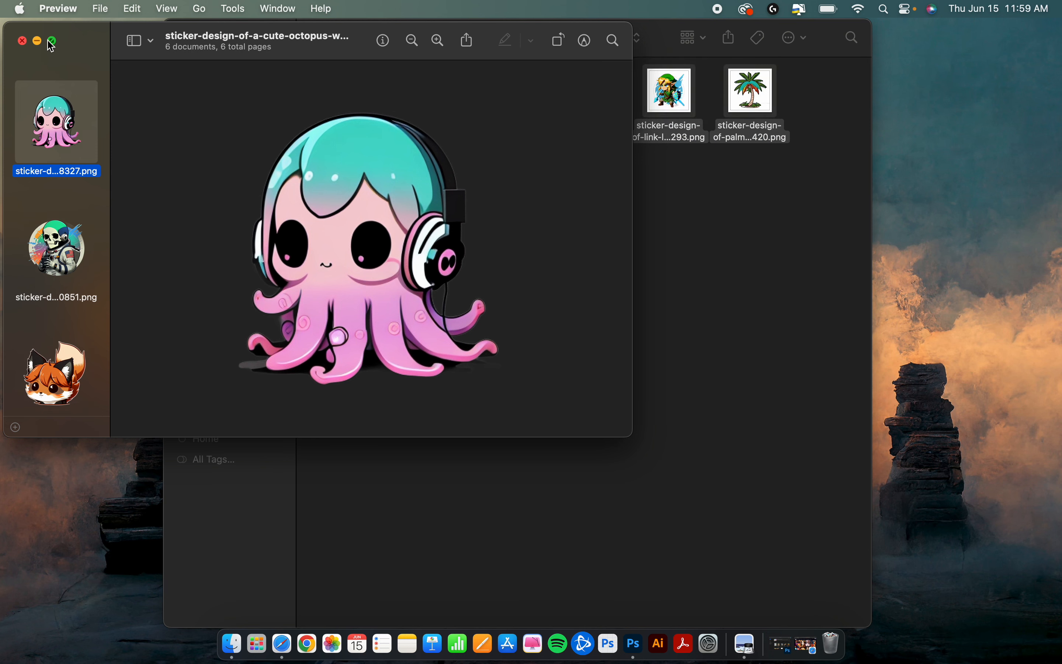
click(51, 41)
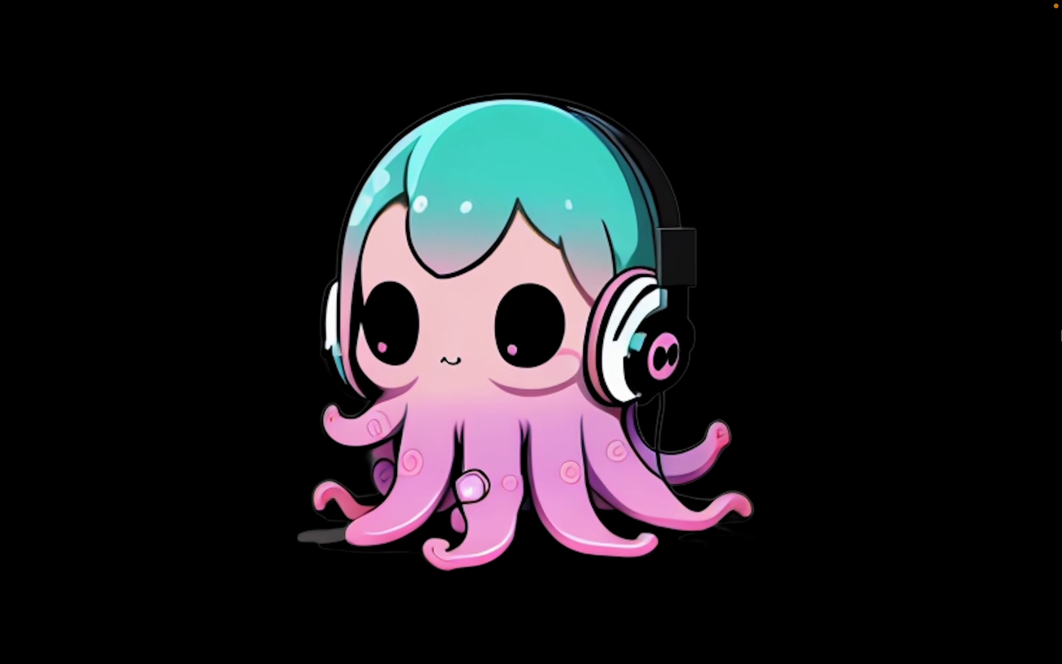
Step: Look through the octopus, astronaut, fox, koi, Link and palm tree sticker images, and close the preview
key(Down)
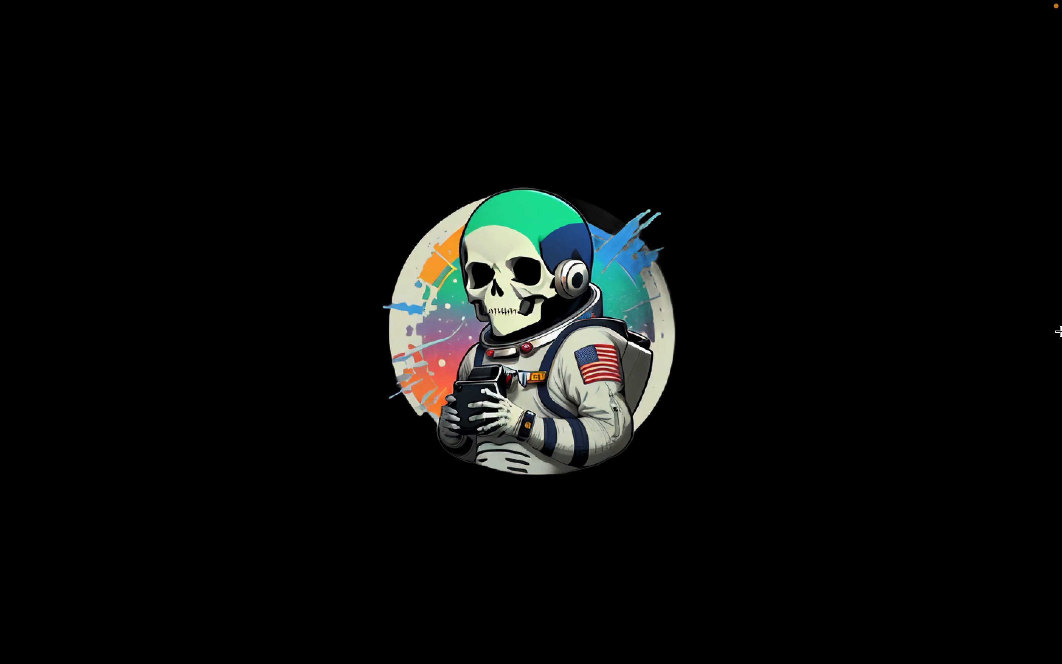
key(Down)
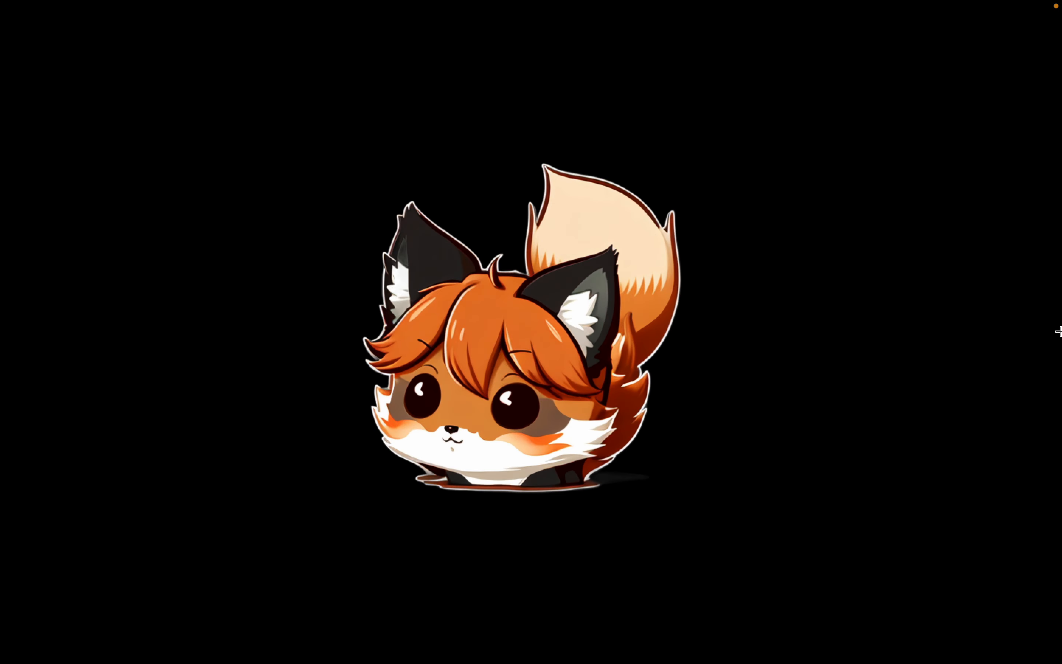
key(Down)
key(Down)
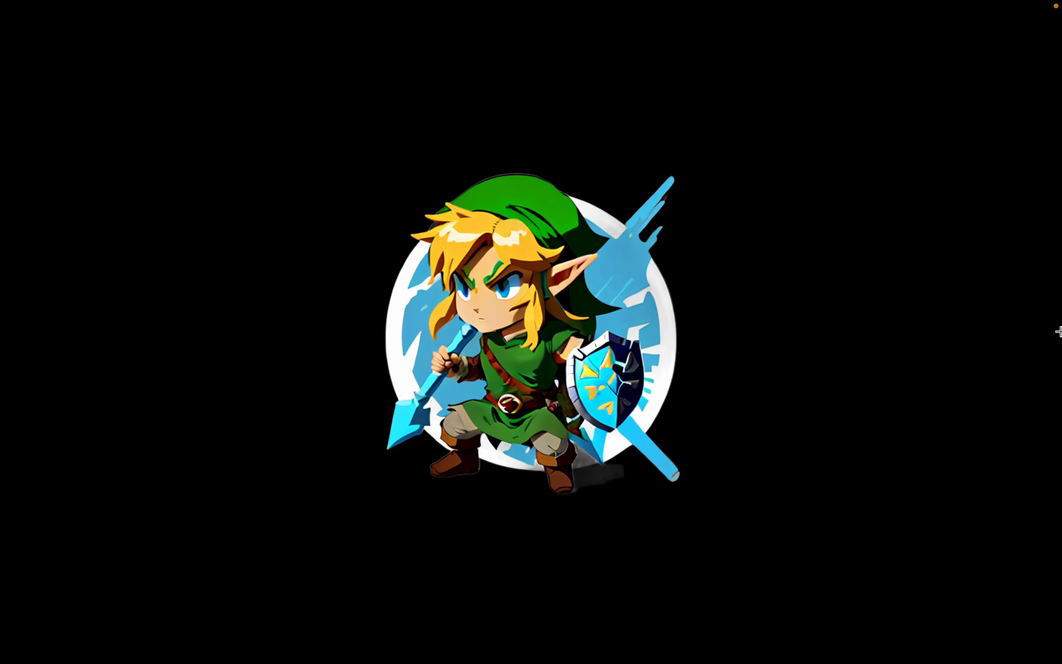
key(Down)
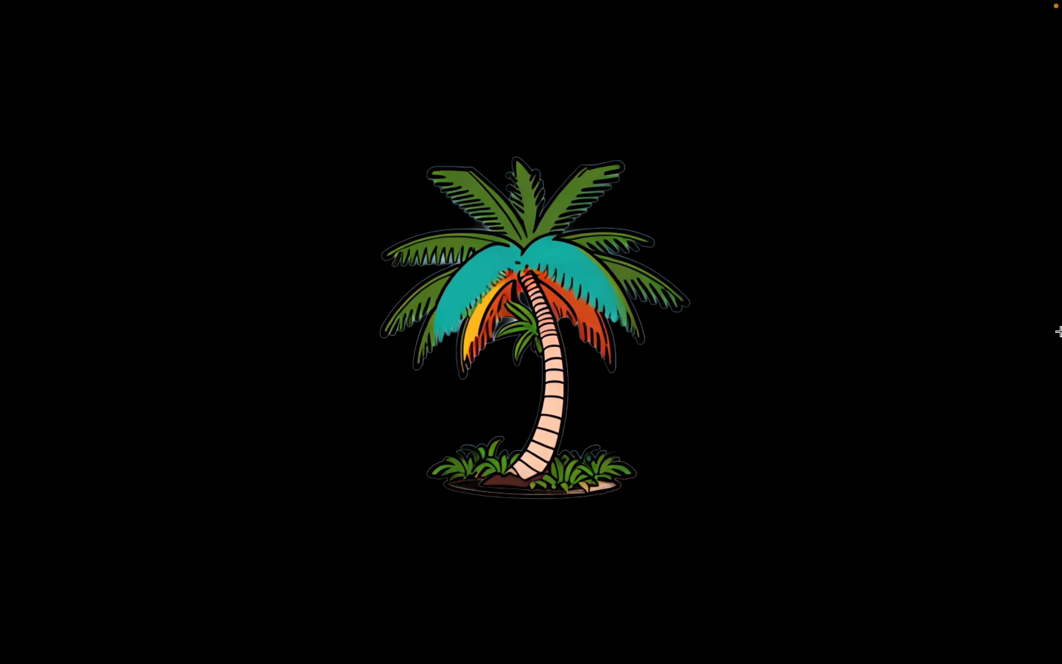
key(Up)
key(Up)
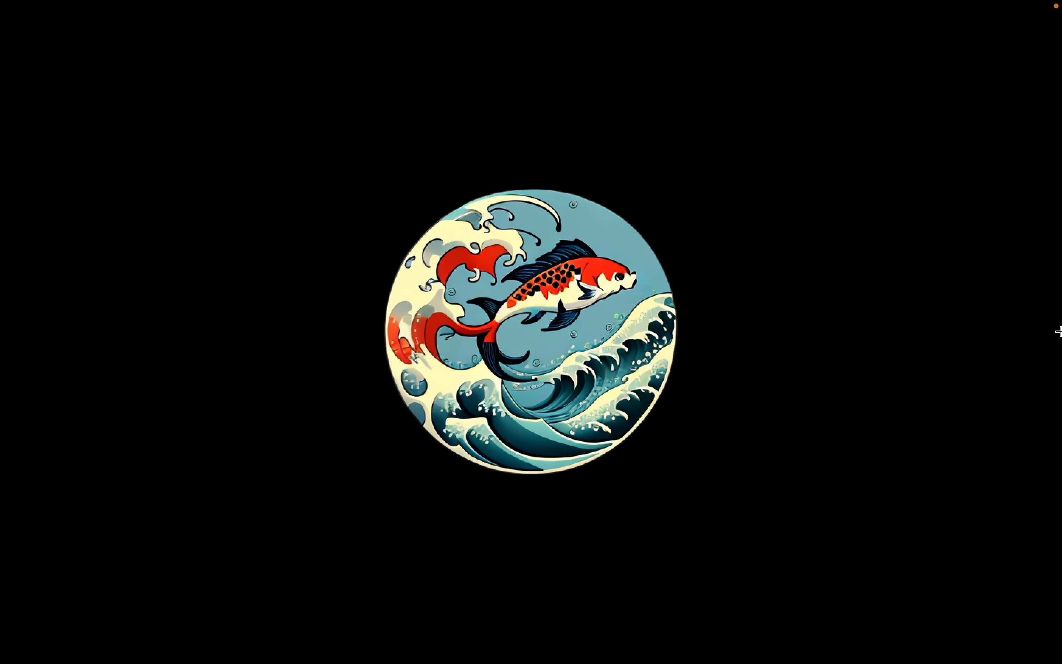
key(Up)
key(Up)
key(Up)
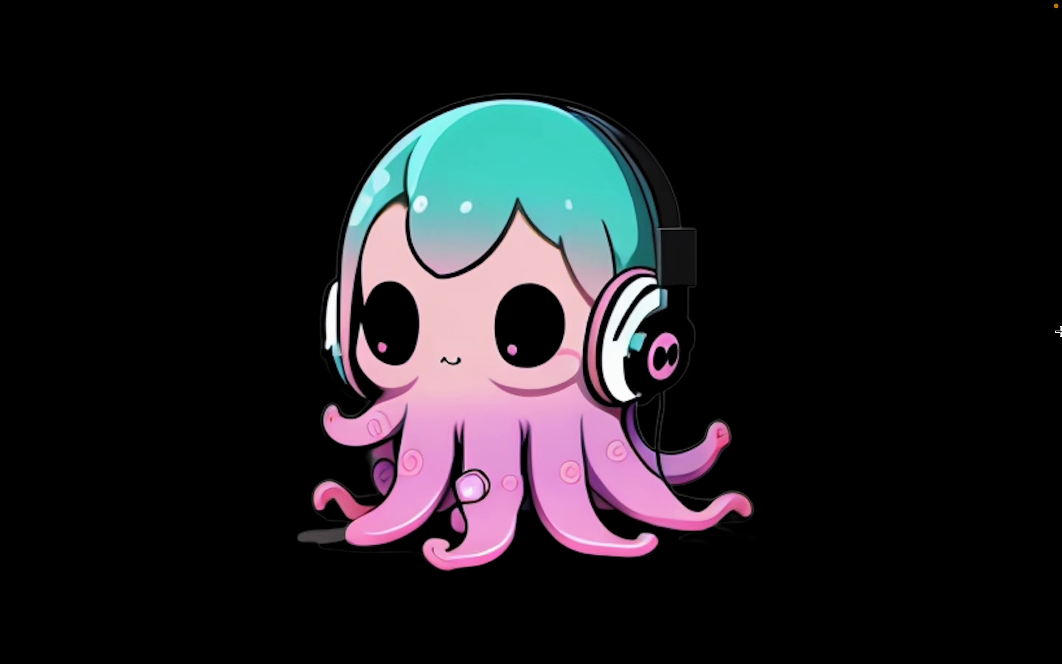
key(Down)
key(Down)
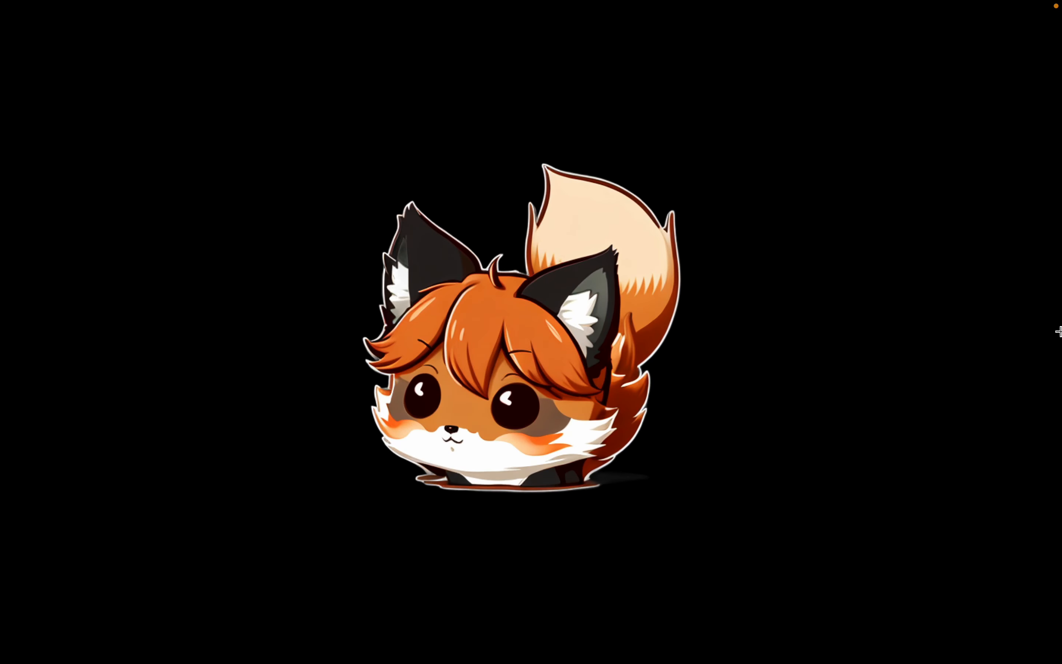
key(Down)
key(Up)
key(Right)
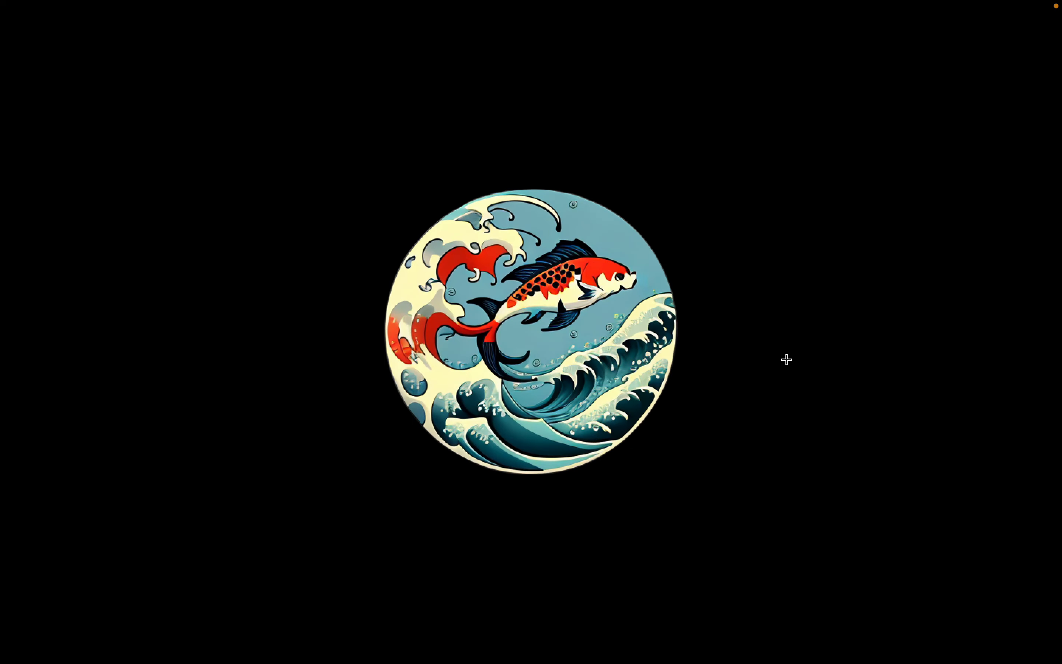
key(Right)
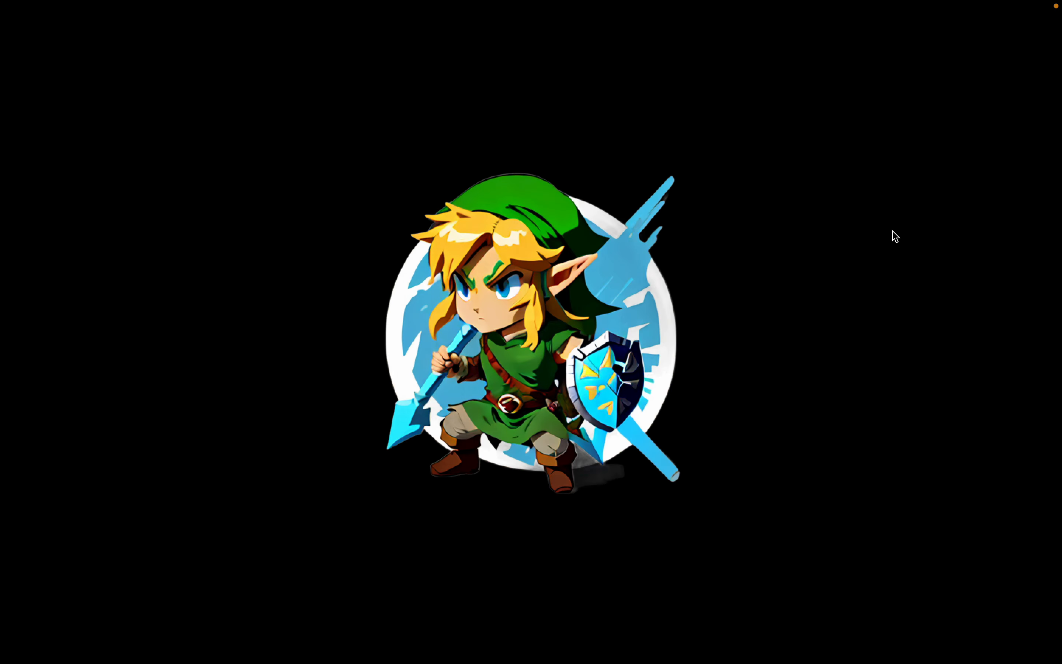
key(Escape)
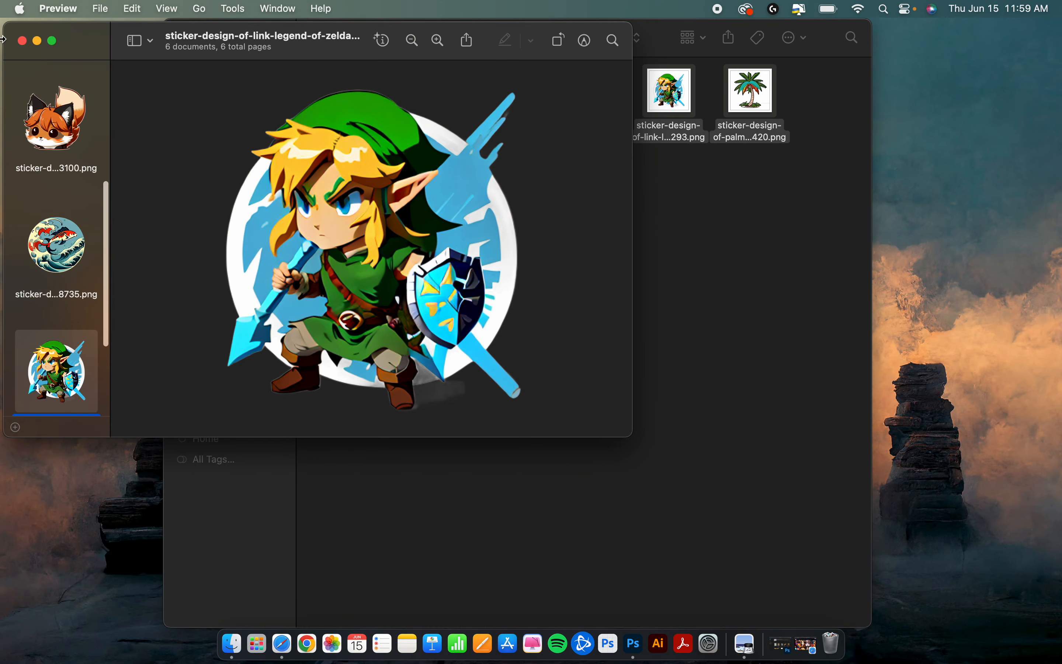
click(22, 41)
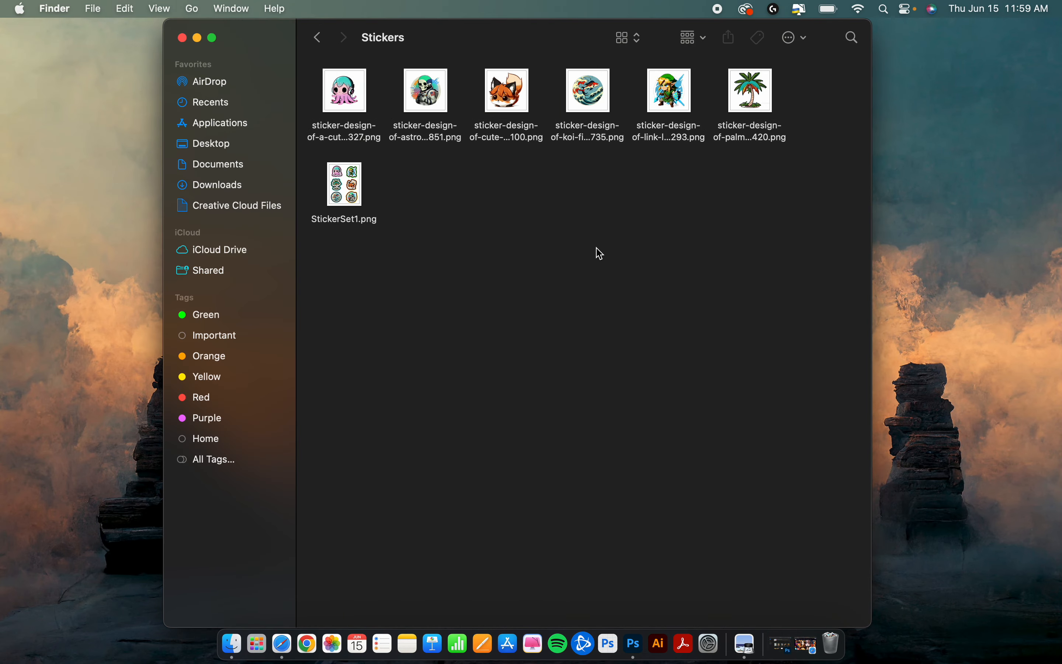
Step: Switch to Safari and open the image creation page of Playground AI
click(286, 644)
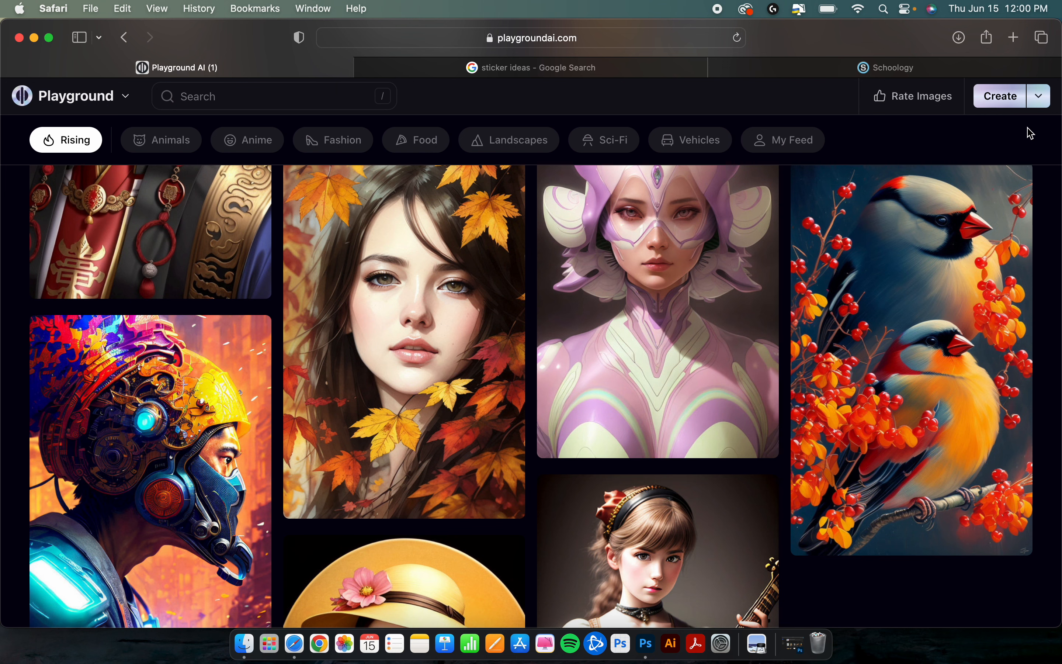
click(1004, 101)
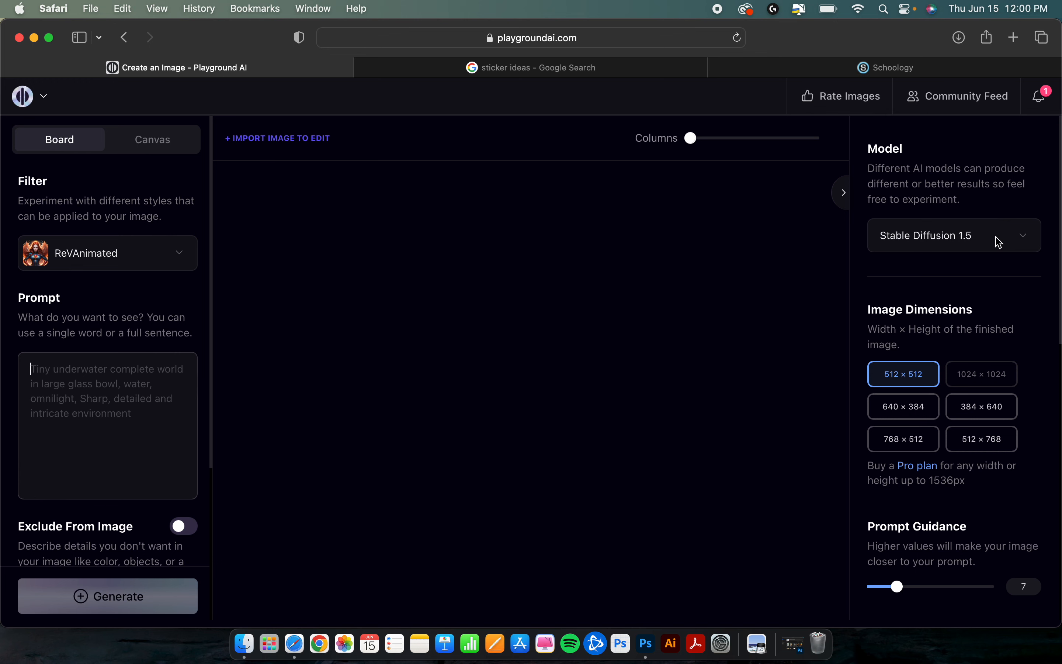
Step: Examine the generation settings: model, image dimensions, prompt guidance, quality and details, seed, number of images and private session
scroll(999, 242, down, 3)
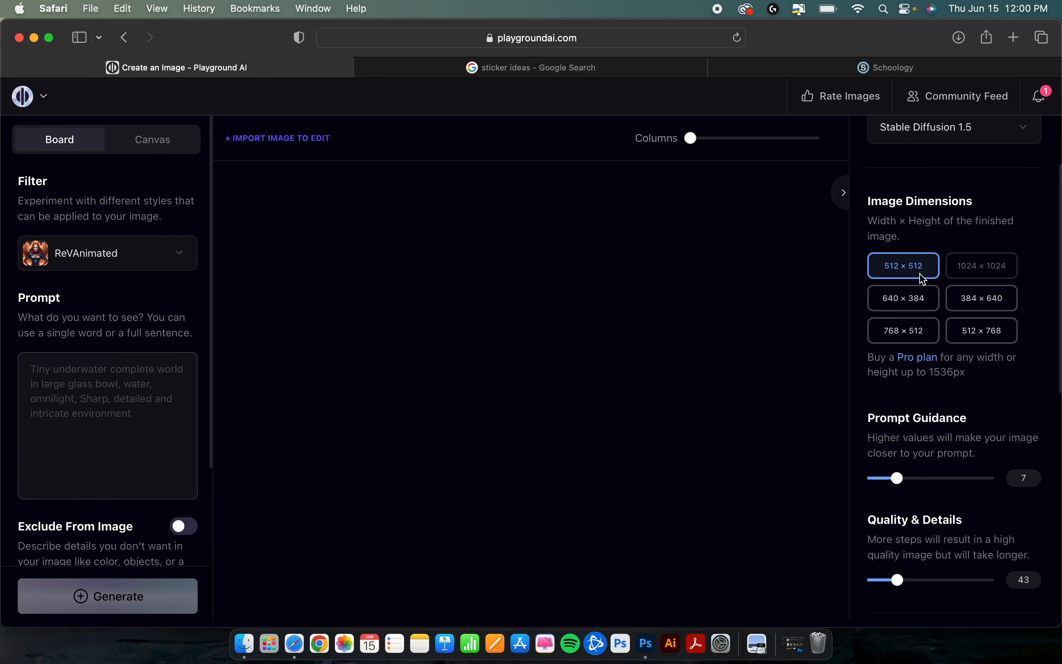
scroll(923, 280, up, 2)
scroll(924, 279, down, 5)
scroll(923, 279, up, 4)
scroll(924, 280, down, 4)
scroll(923, 279, up, 2)
scroll(924, 279, down, 2)
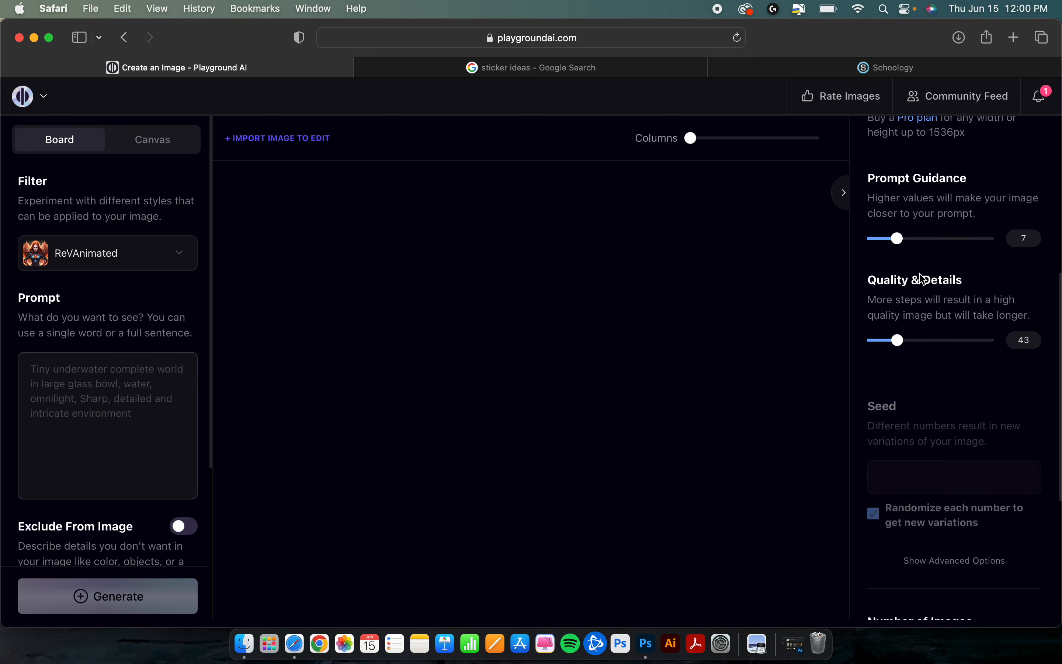
scroll(923, 279, up, 6)
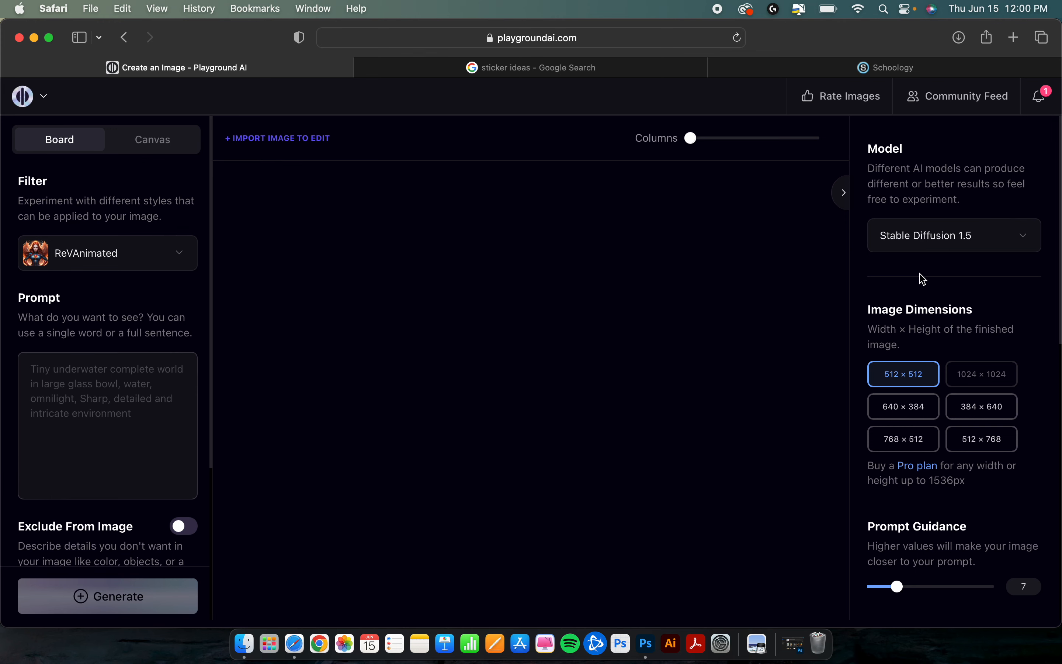
scroll(924, 279, down, 5)
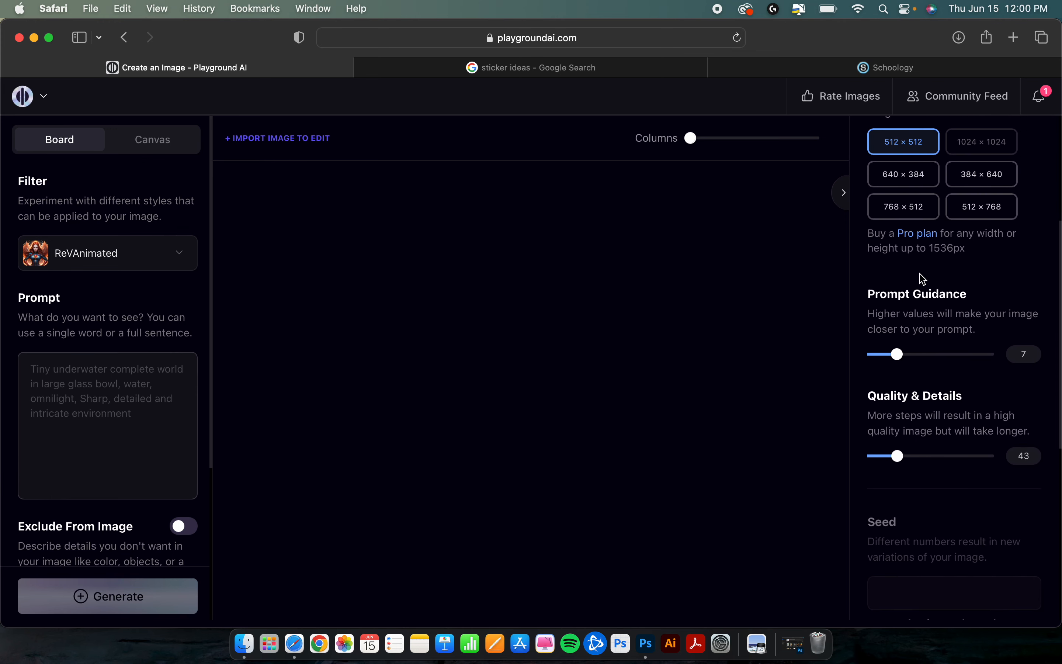
scroll(923, 279, down, 1)
scroll(923, 280, up, 2)
scroll(921, 276, down, 2)
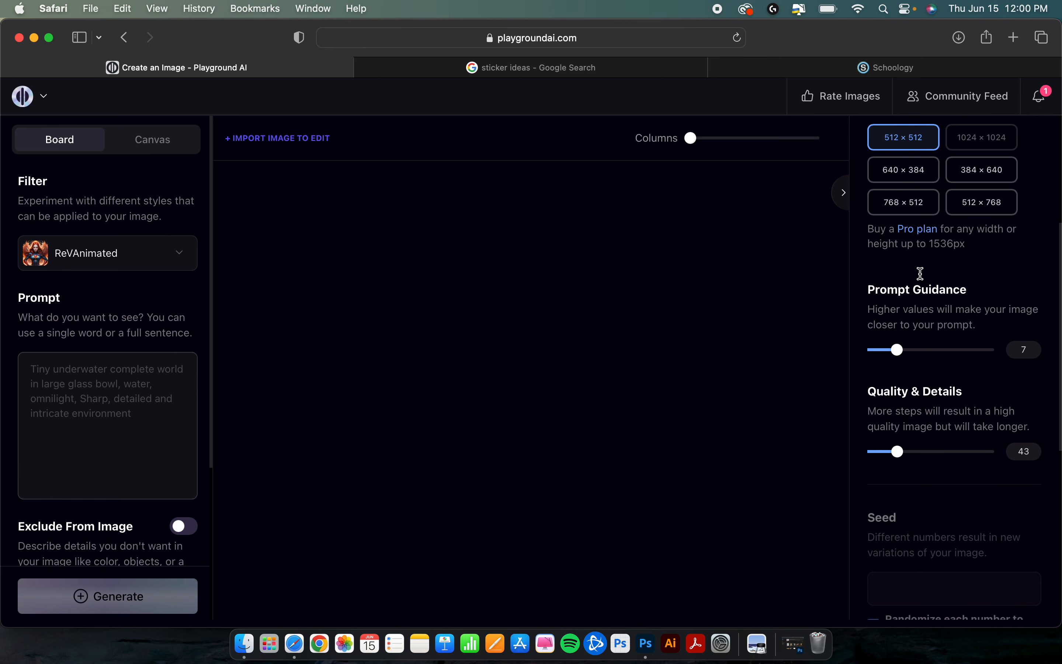
scroll(923, 279, down, 1)
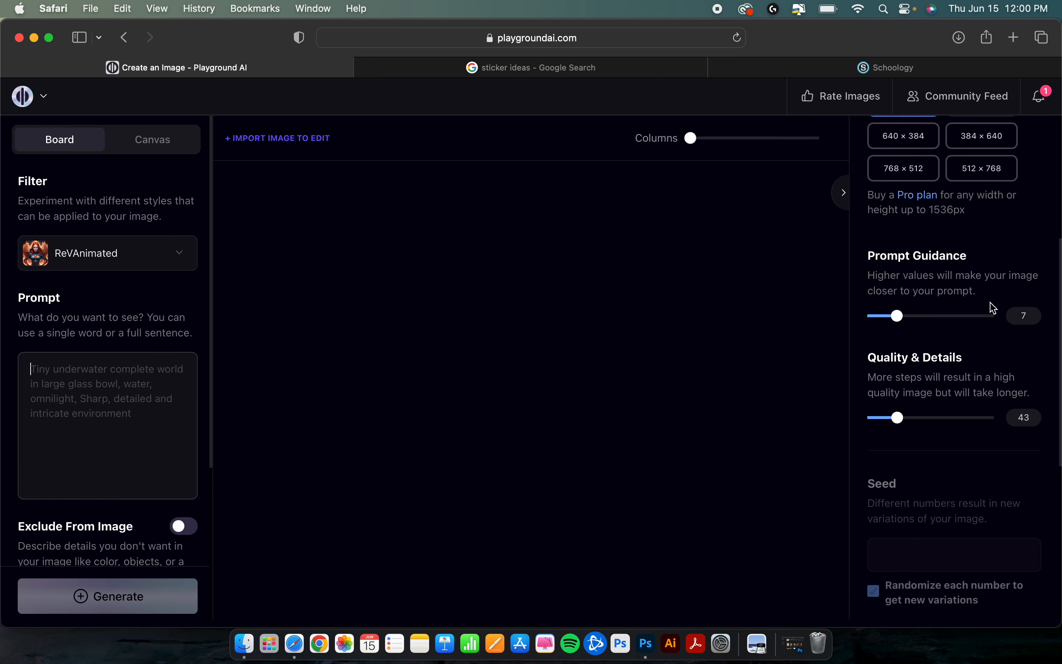
scroll(973, 334, down, 1)
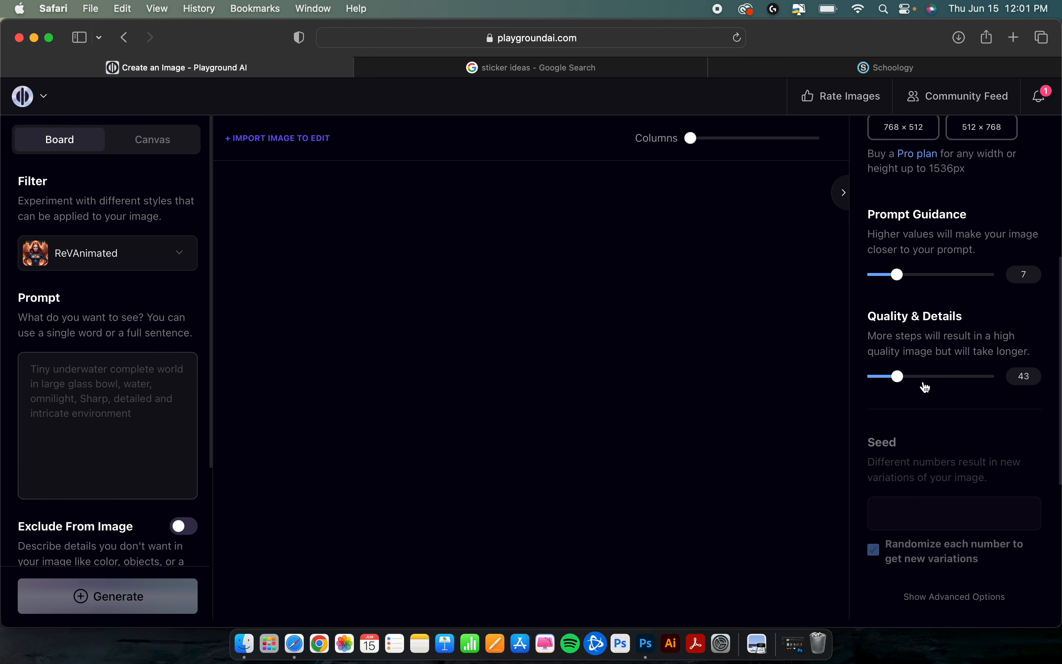
scroll(921, 389, down, 5)
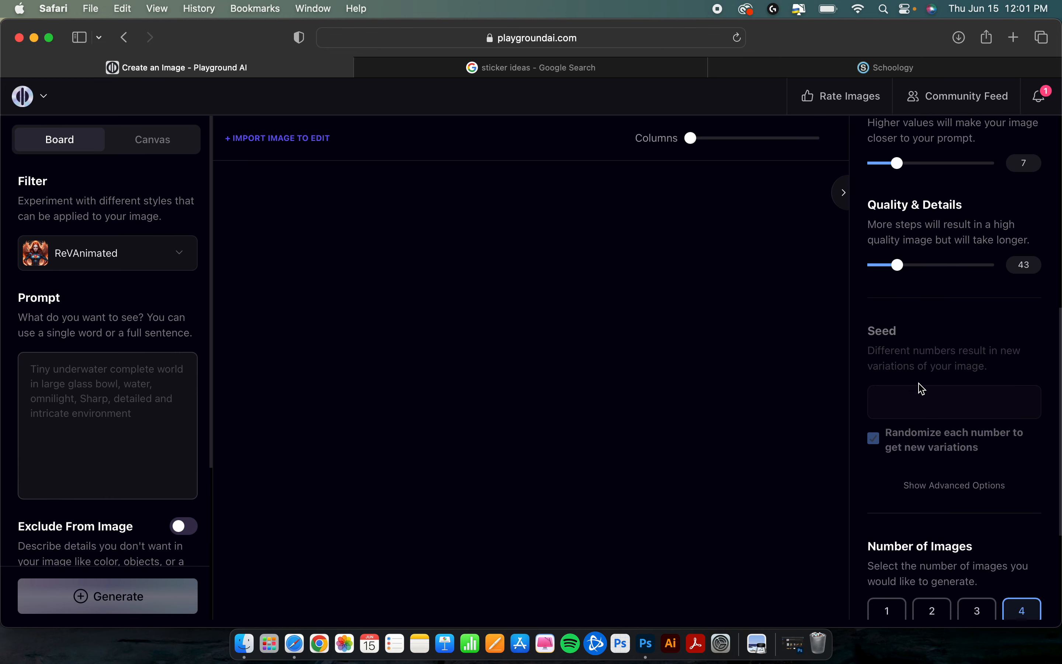
scroll(922, 389, down, 2)
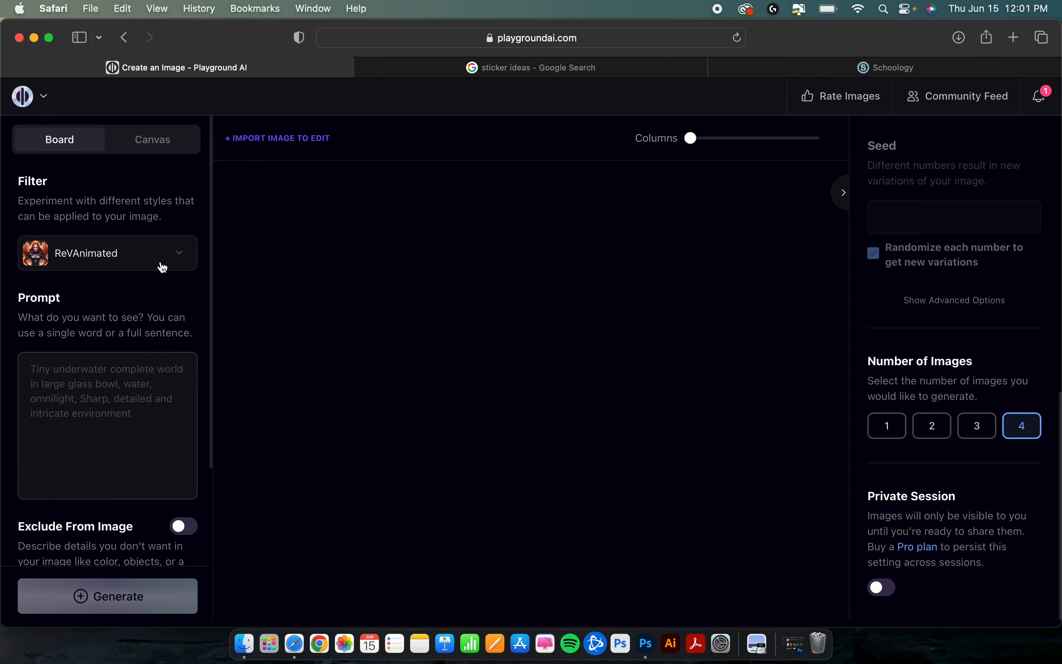
scroll(979, 251, down, 10)
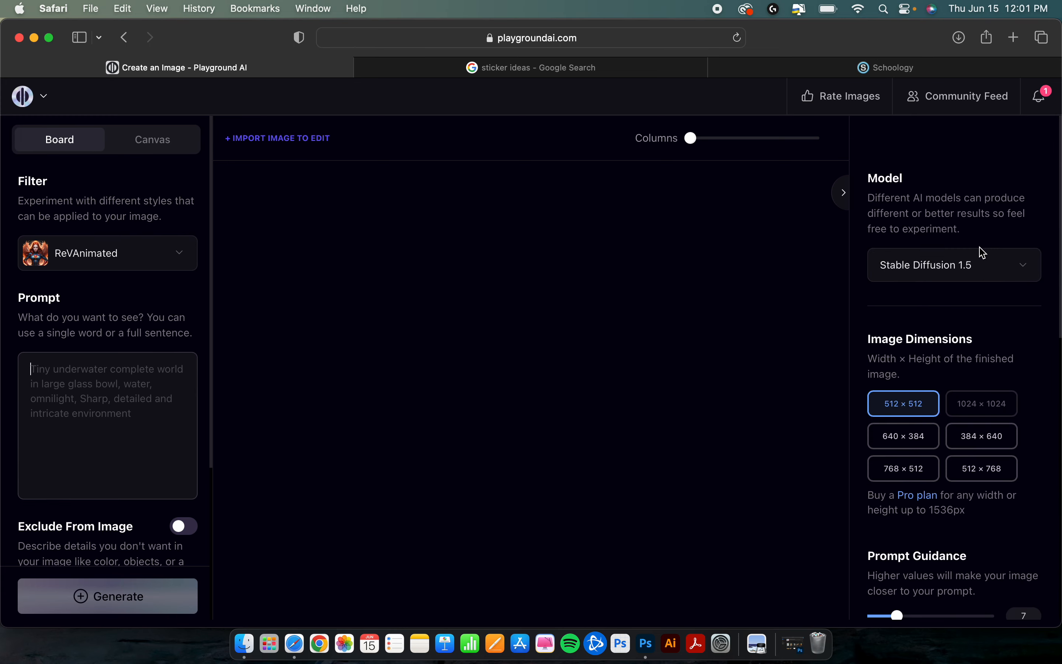
Step: Browse the available filter styles and choose the ReVAnimated filter
click(155, 263)
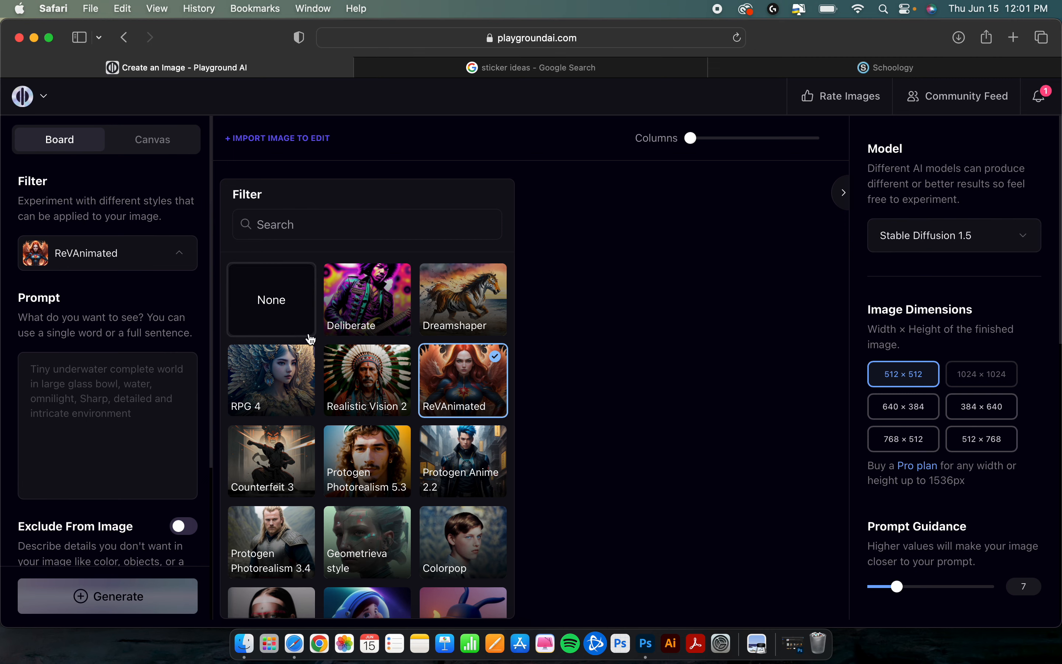
scroll(361, 447, down, 20)
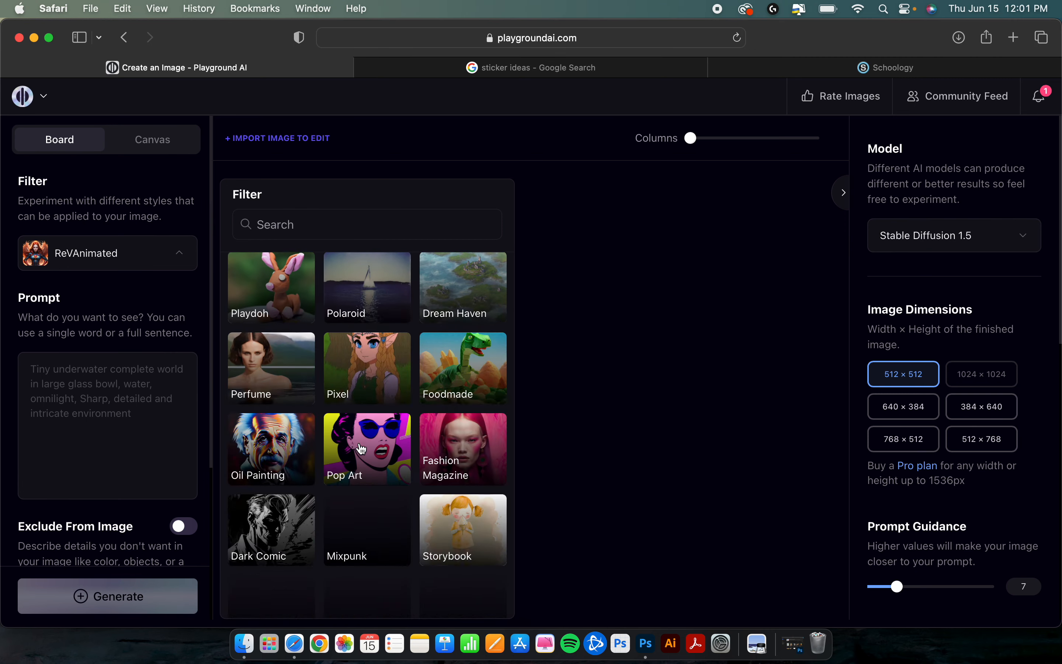
scroll(361, 446, up, 20)
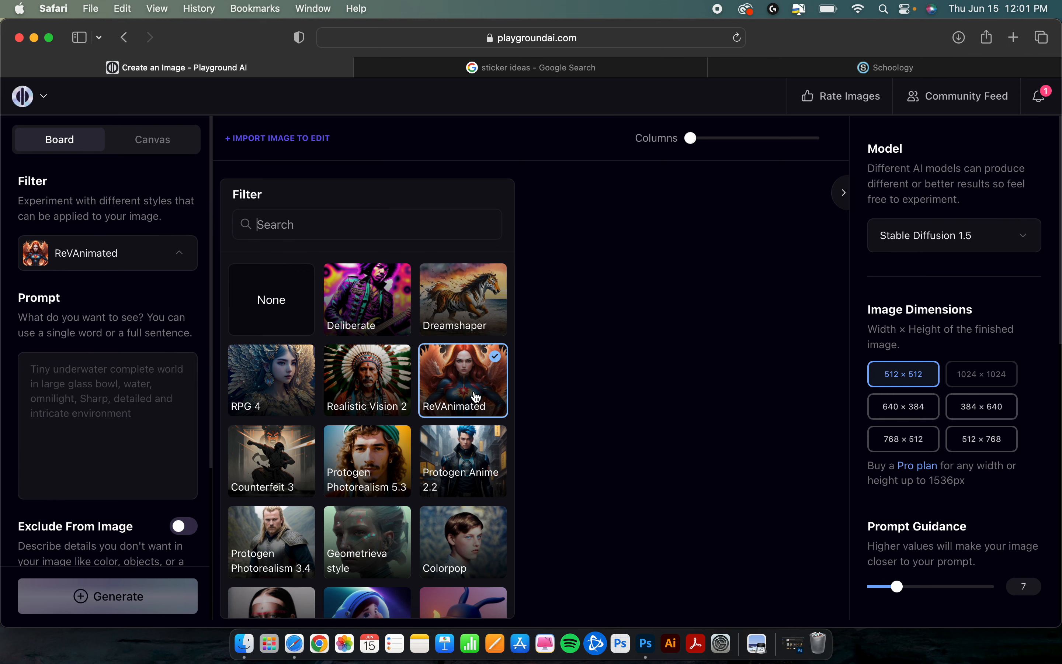
click(476, 397)
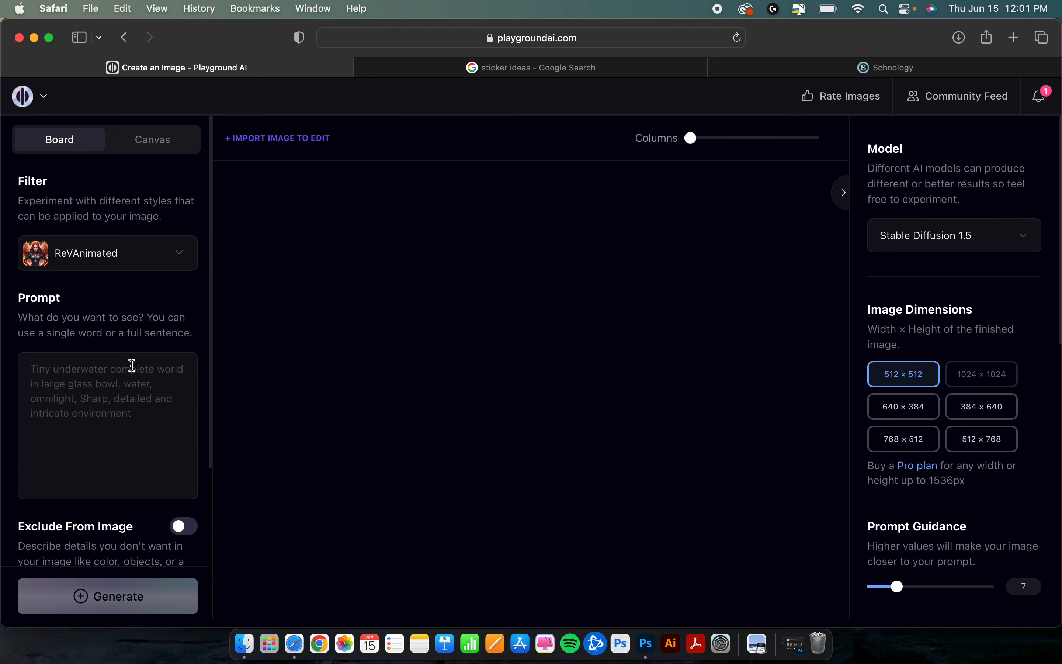
Step: Enter the prompt "(sticker design of cute frog), minimalistic design, high saturation, colorful, chibi art style, trending on art station"
scroll(130, 362, down, 3)
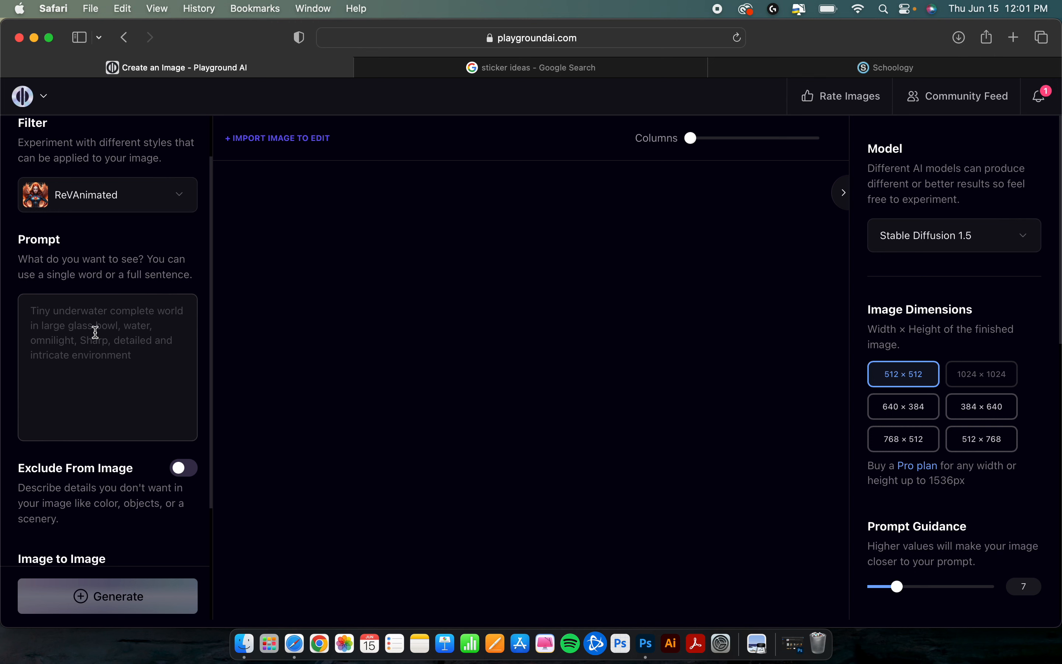
click(95, 332)
text(()
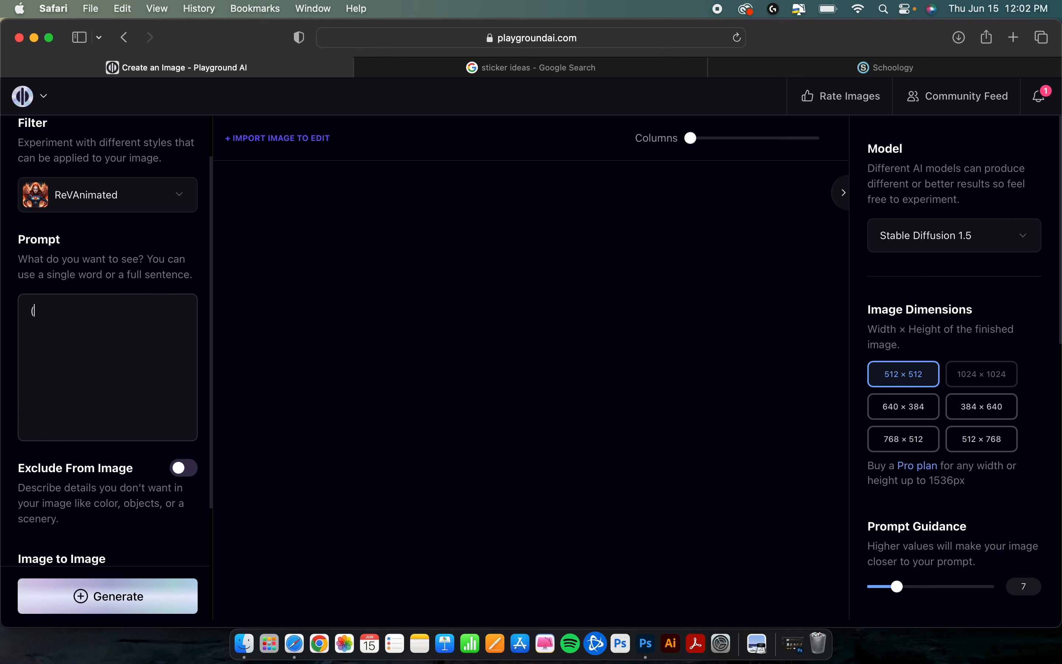
text(sticker design of)
text(cute frog)
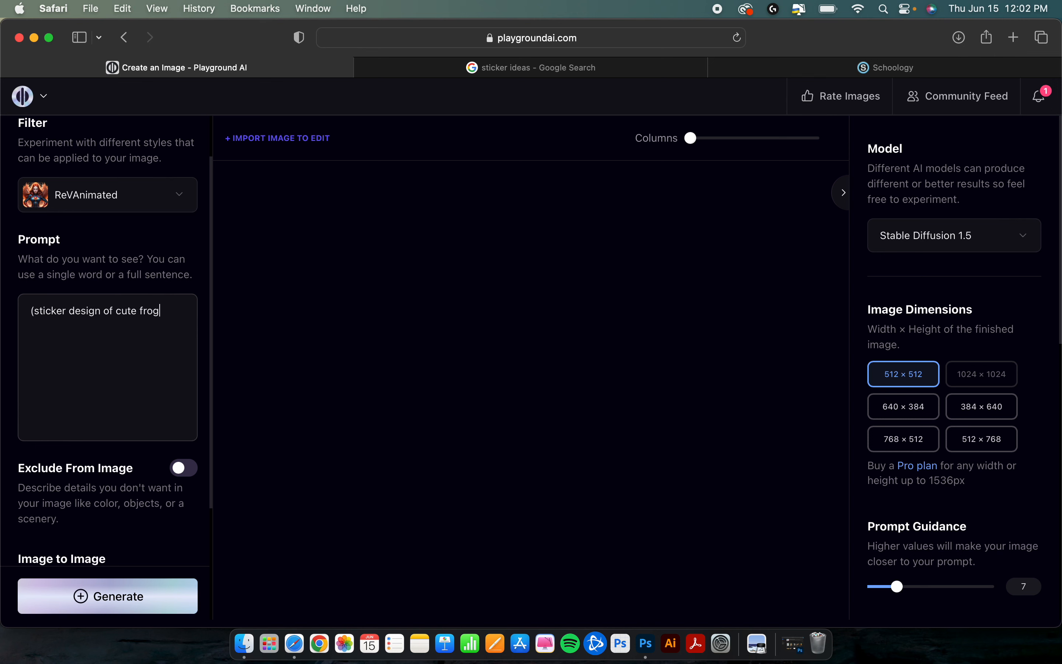
text())
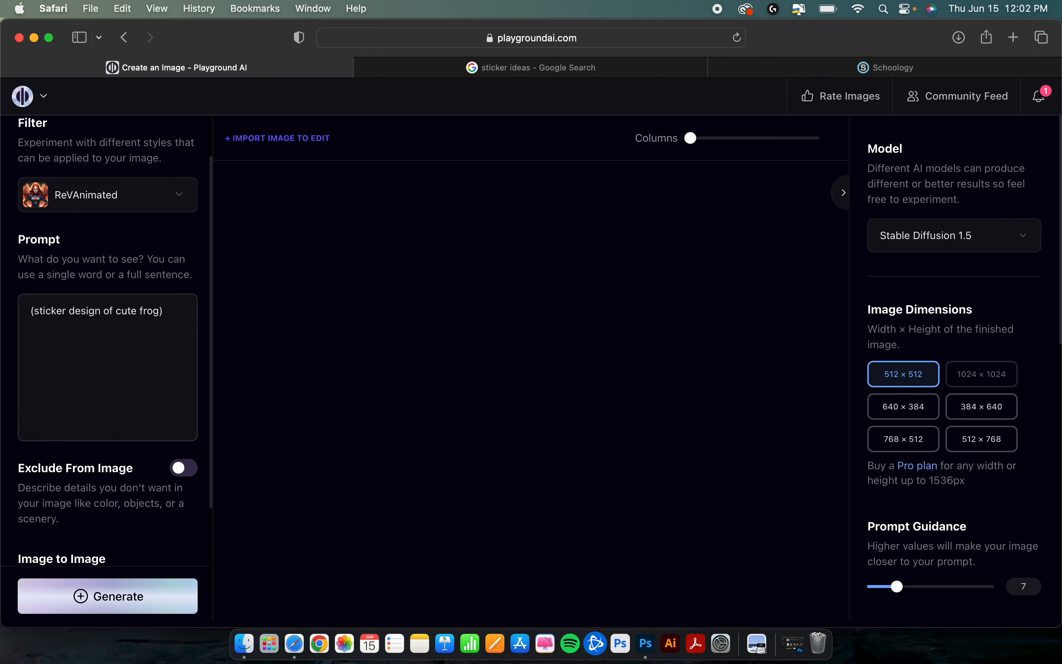
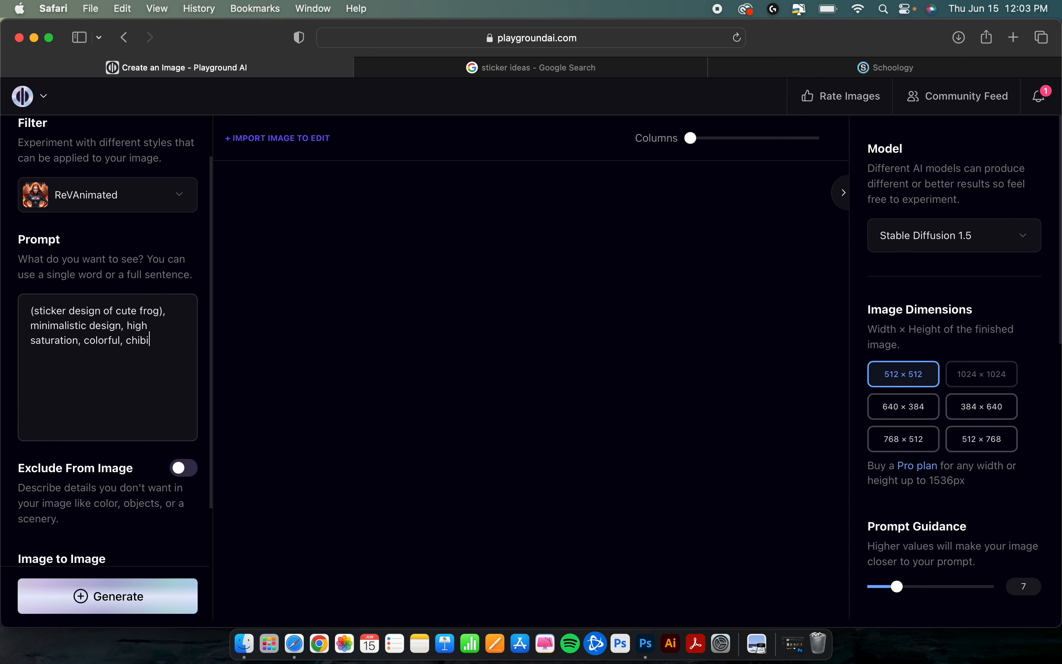
text(art style, t)
text(rending on art station)
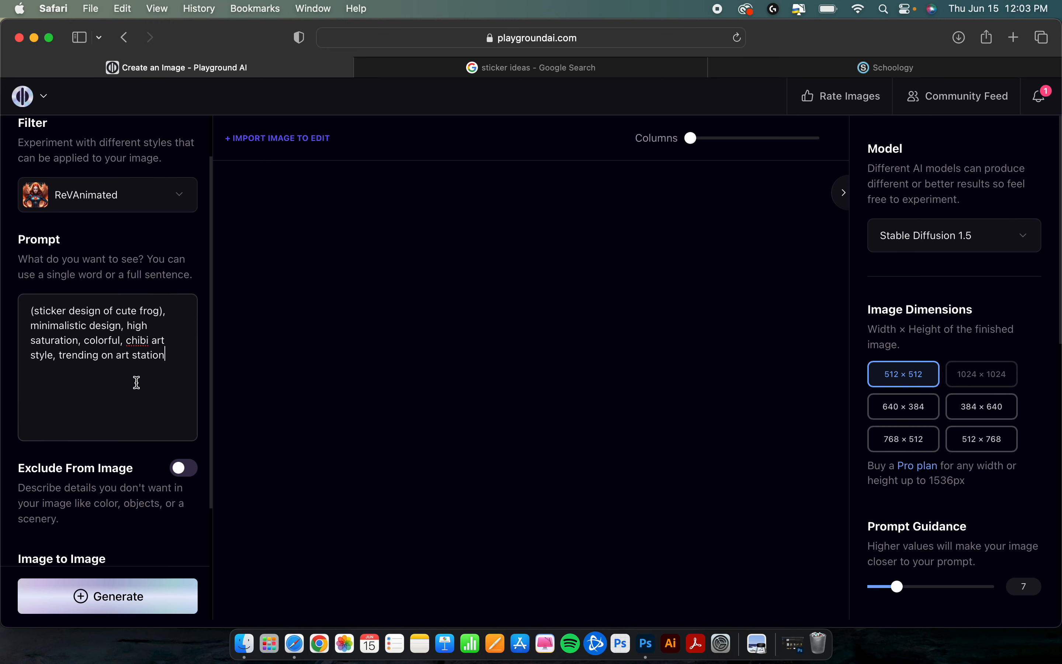
scroll(137, 382, down, 5)
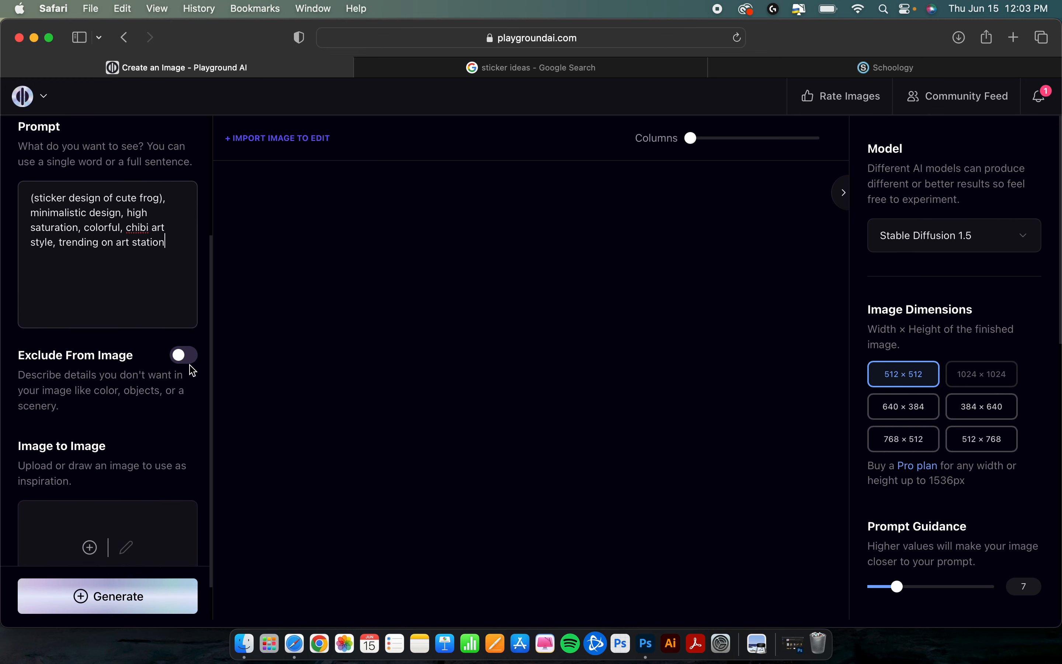
click(183, 356)
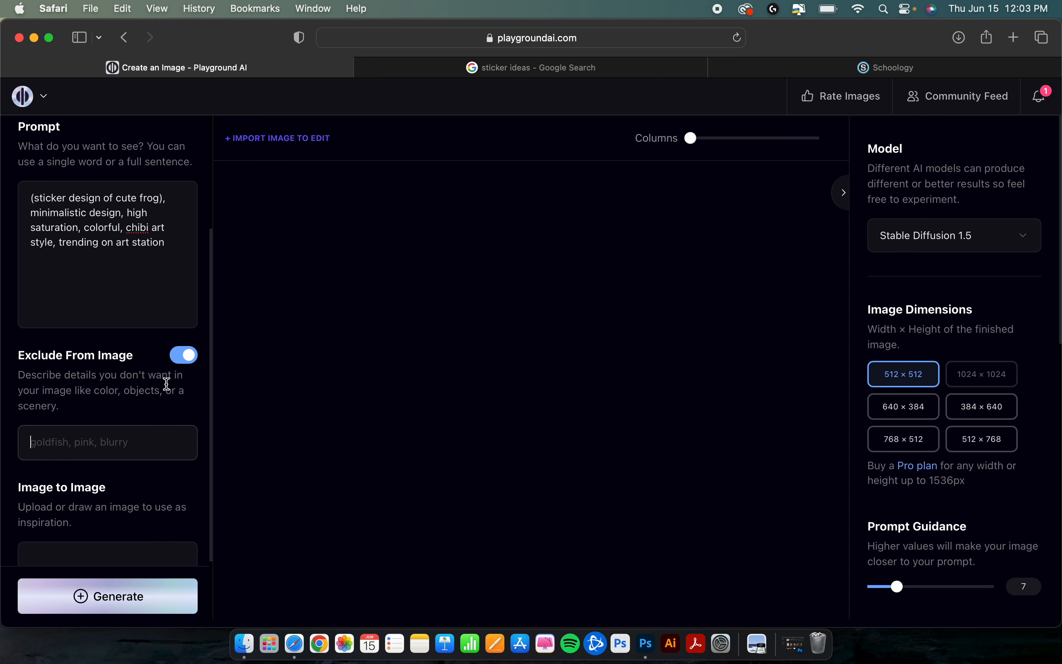
click(184, 358)
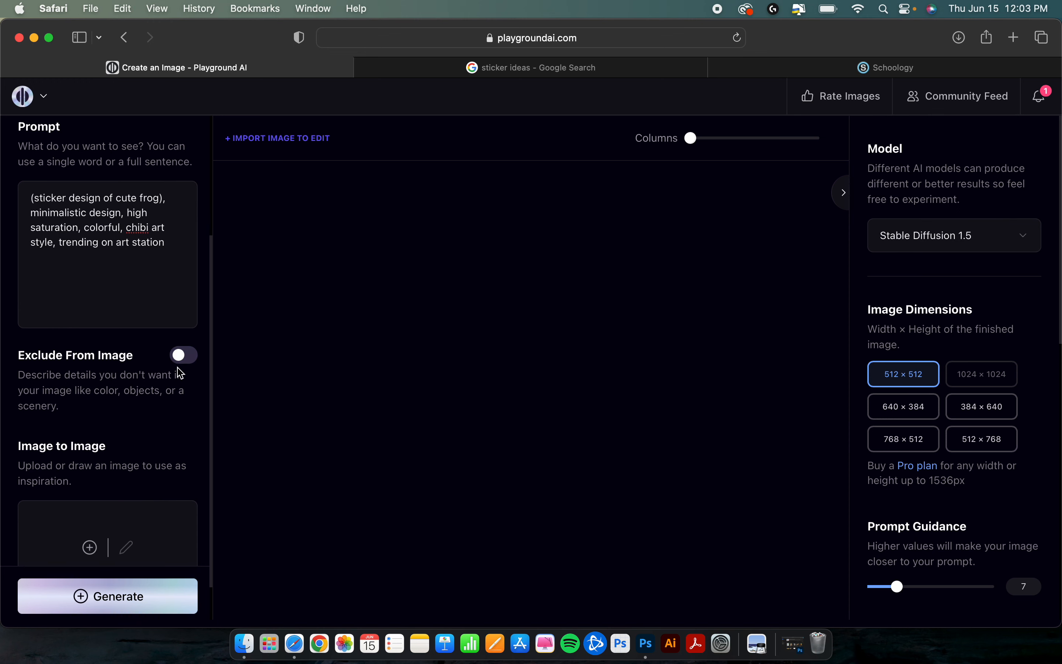
Step: Generate the frog sticker images from the entered prompt, without exclusions or a reference image
scroll(164, 390, down, 2)
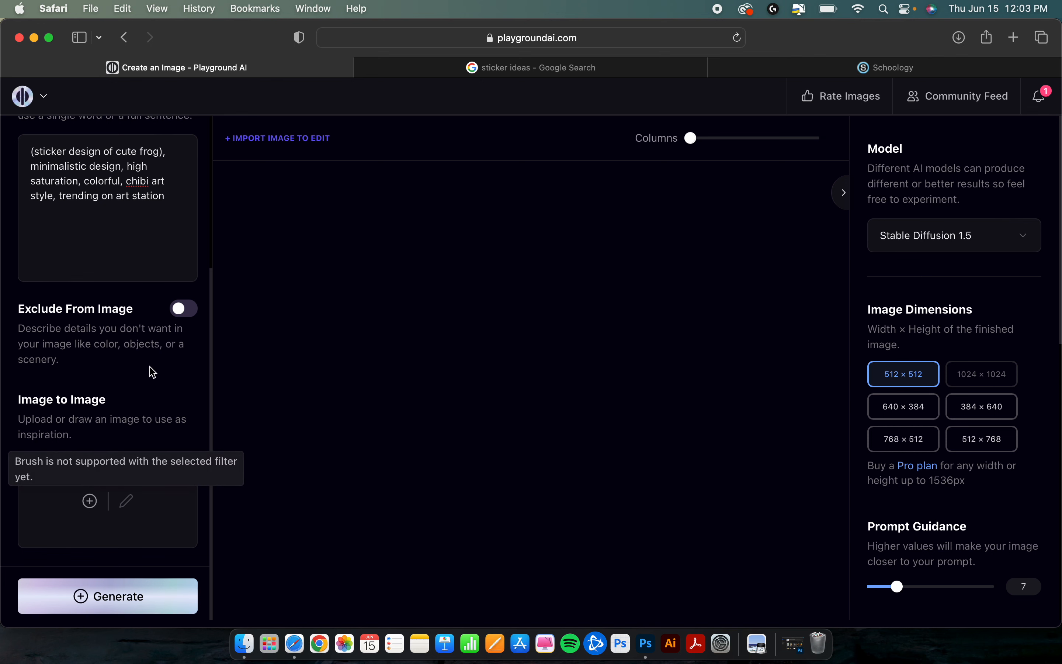
scroll(152, 371, up, 2)
scroll(147, 417, down, 2)
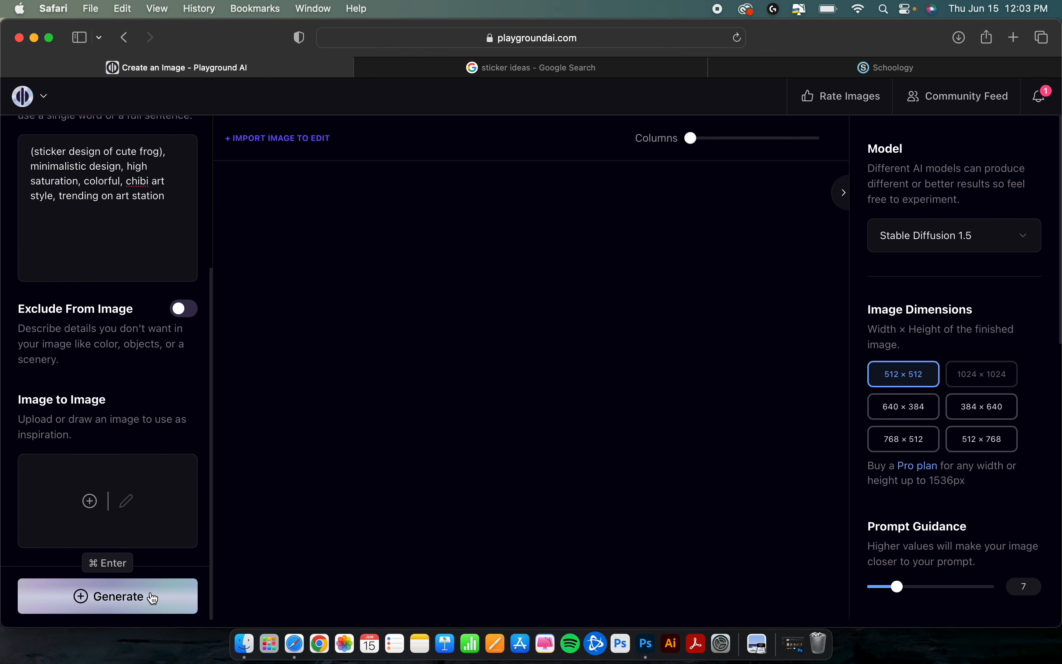
click(153, 598)
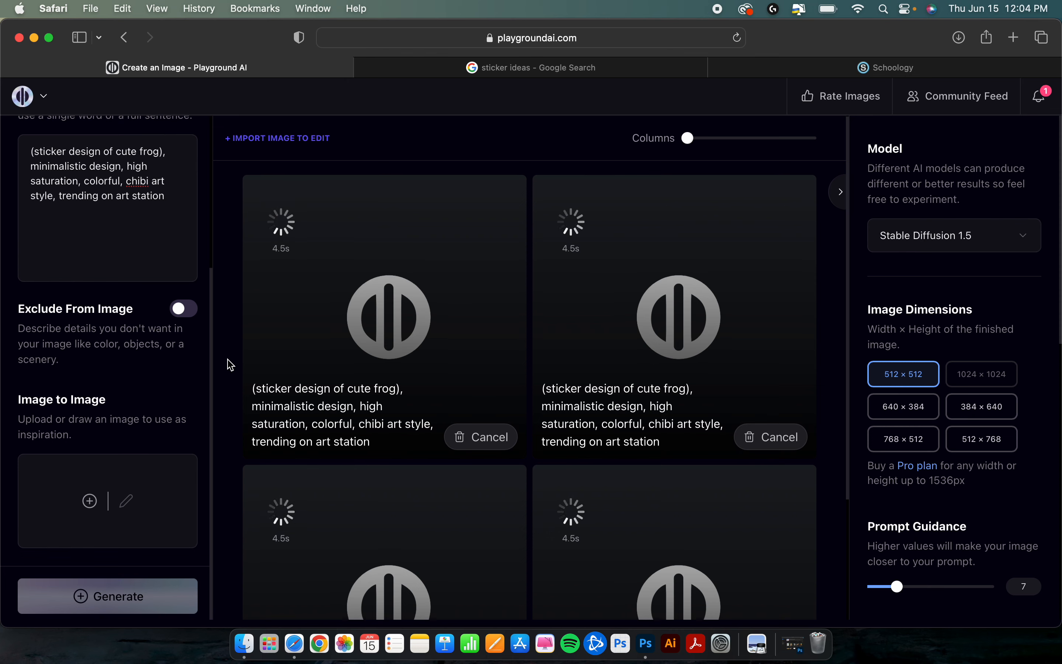
scroll(227, 362, down, 2)
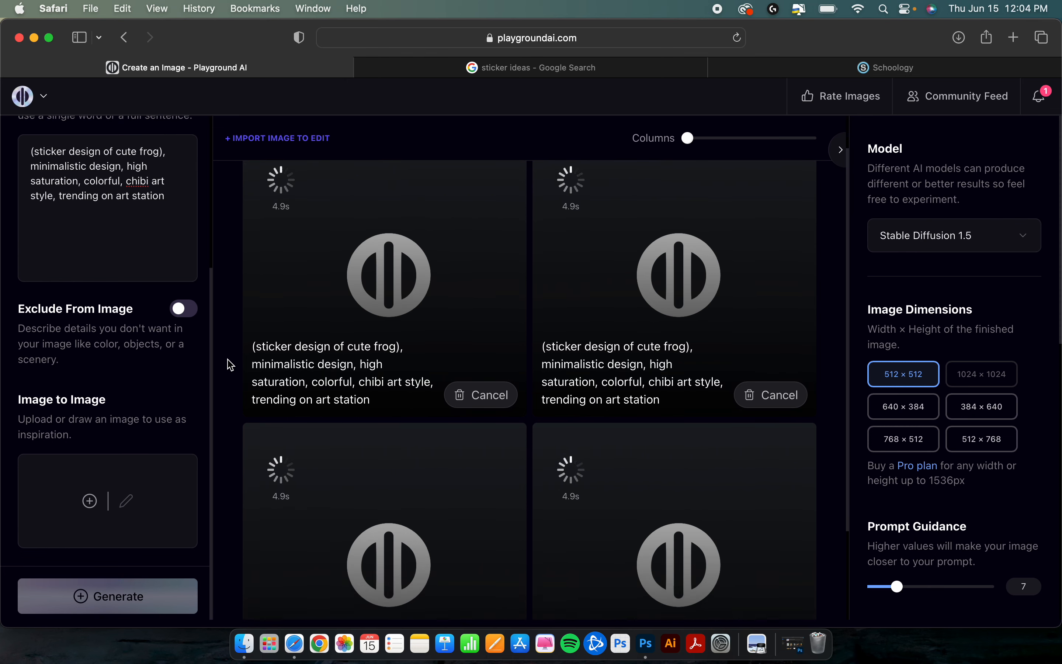
Step: Browse the Google image results for sticker ideas and return to the Playground AI image creation page
click(547, 66)
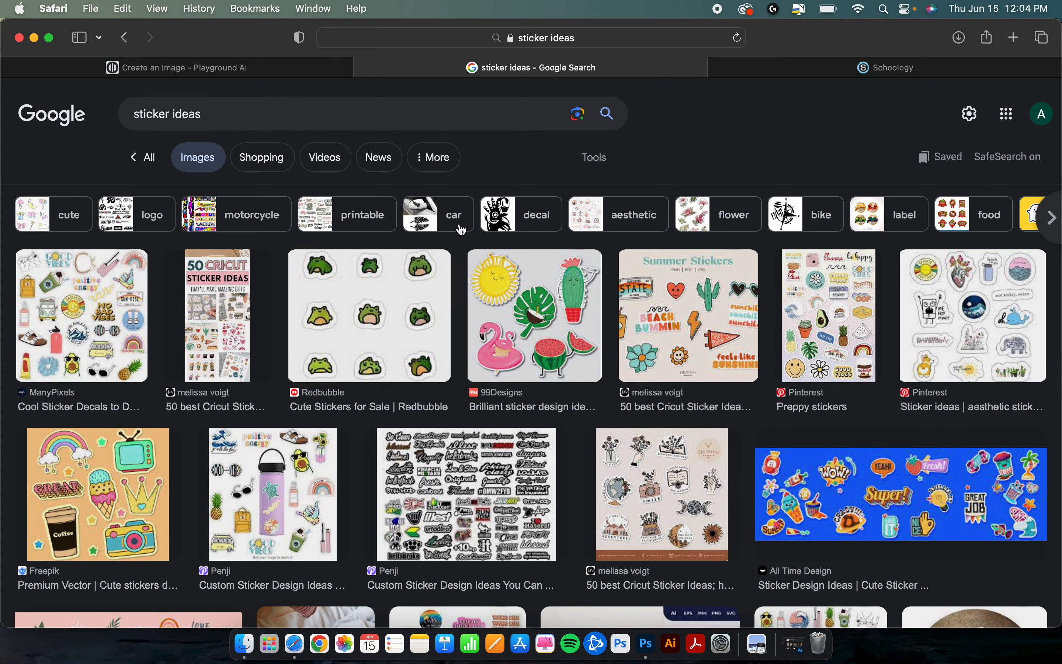
scroll(509, 336, down, 15)
scroll(509, 336, up, 20)
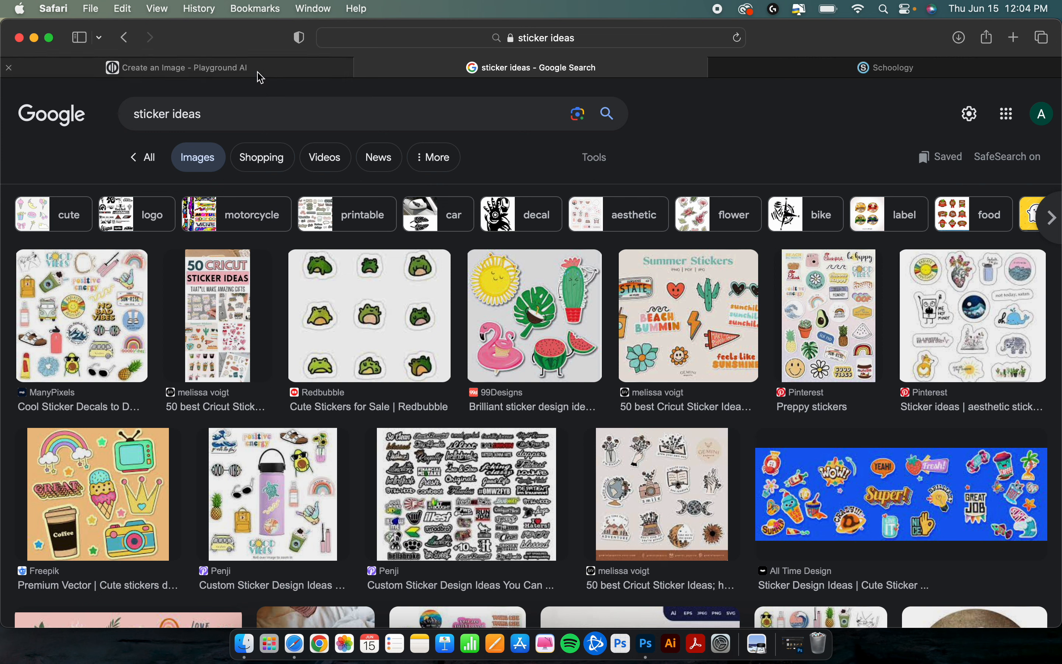
mouse_move(257, 76)
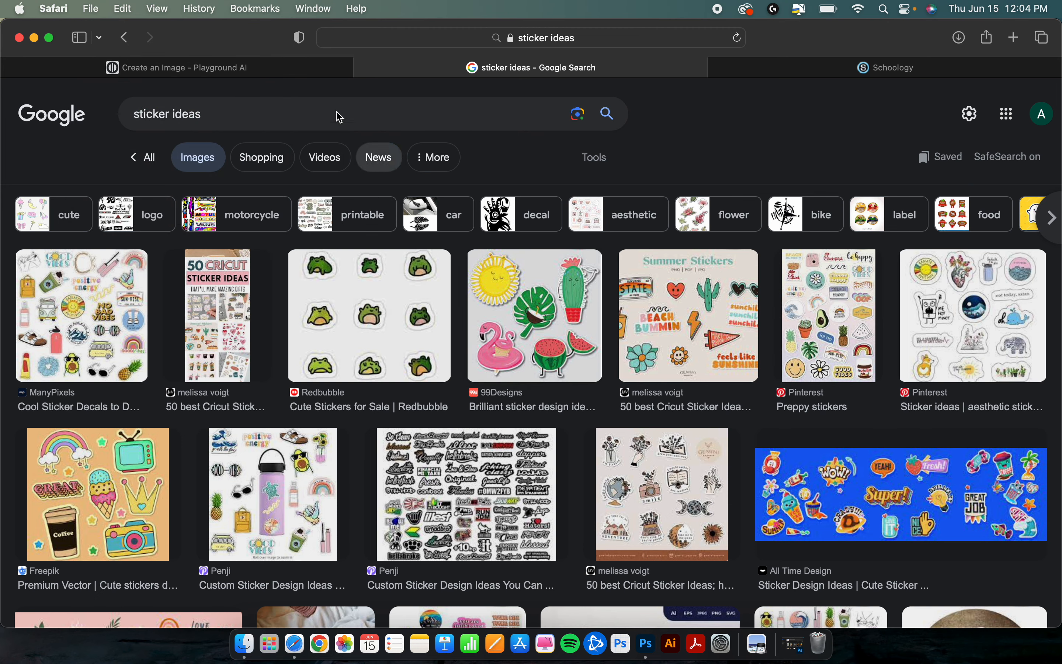
click(258, 70)
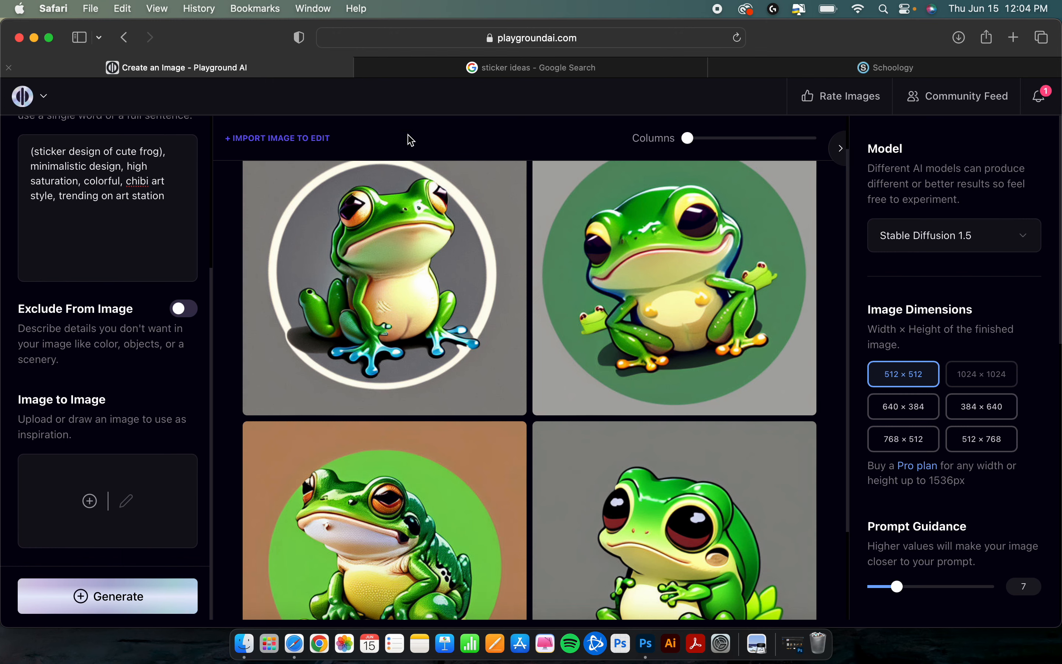
Step: Create variants of the fourth generated frog image, the one on a plain gray background with leaves behind it
scroll(514, 150, down, 5)
mouse_move(680, 439)
scroll(683, 442, up, 3)
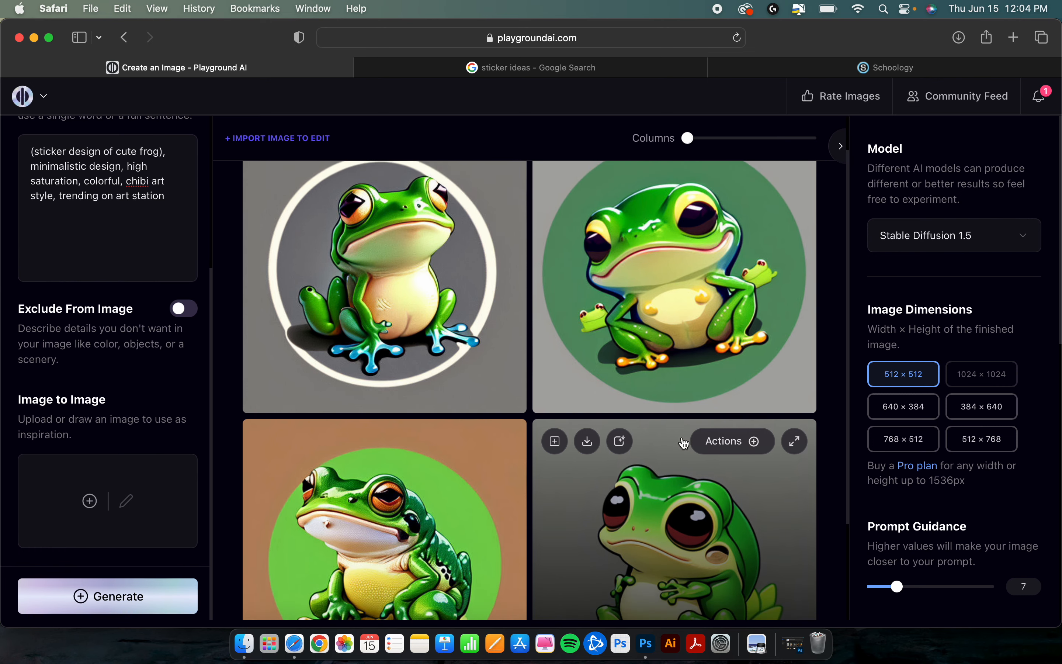
scroll(683, 442, down, 3)
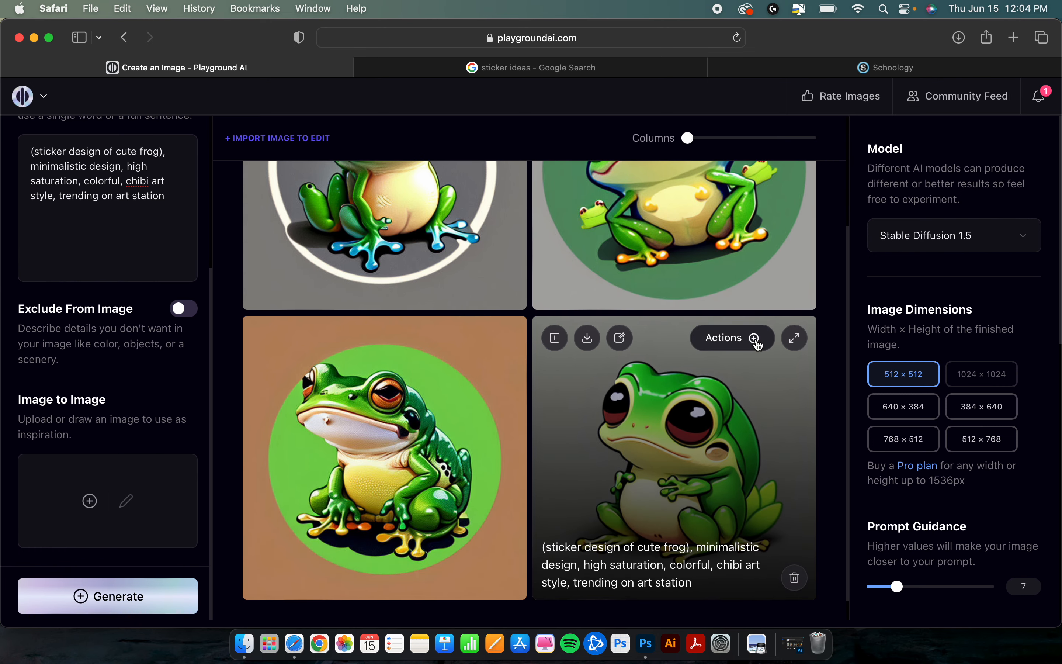
scroll(758, 345, down, 1)
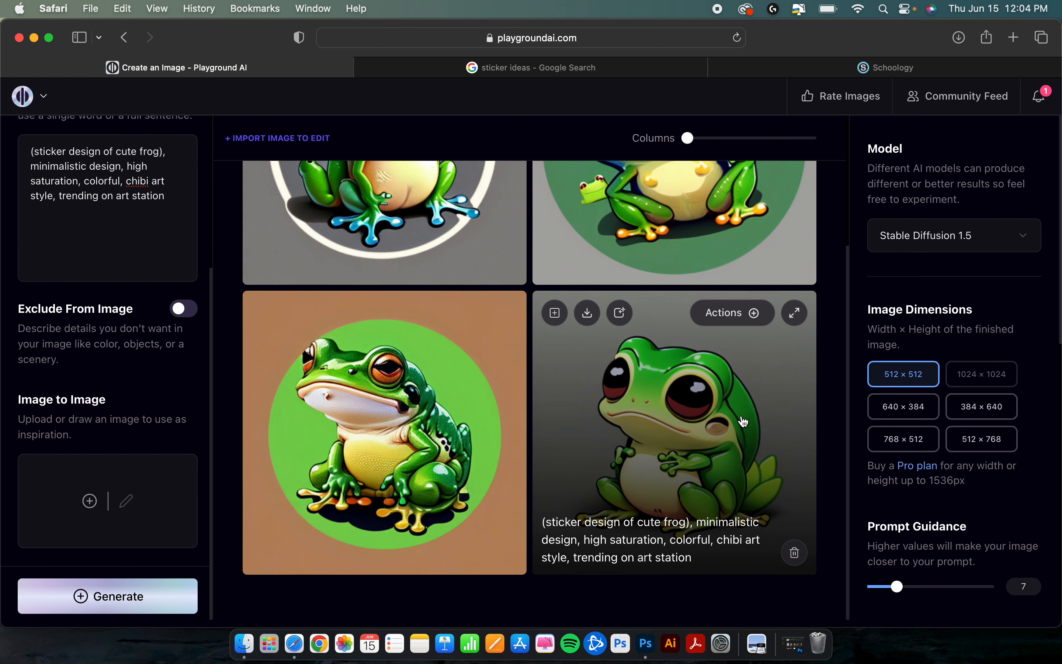
click(746, 325)
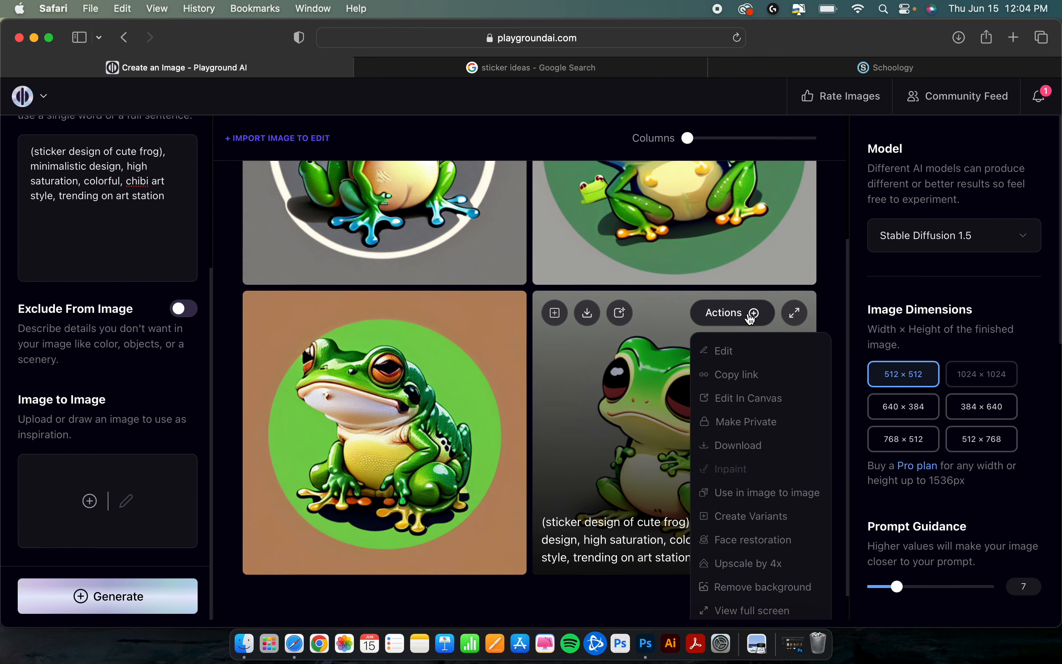
scroll(752, 518, down, 1)
scroll(752, 518, up, 2)
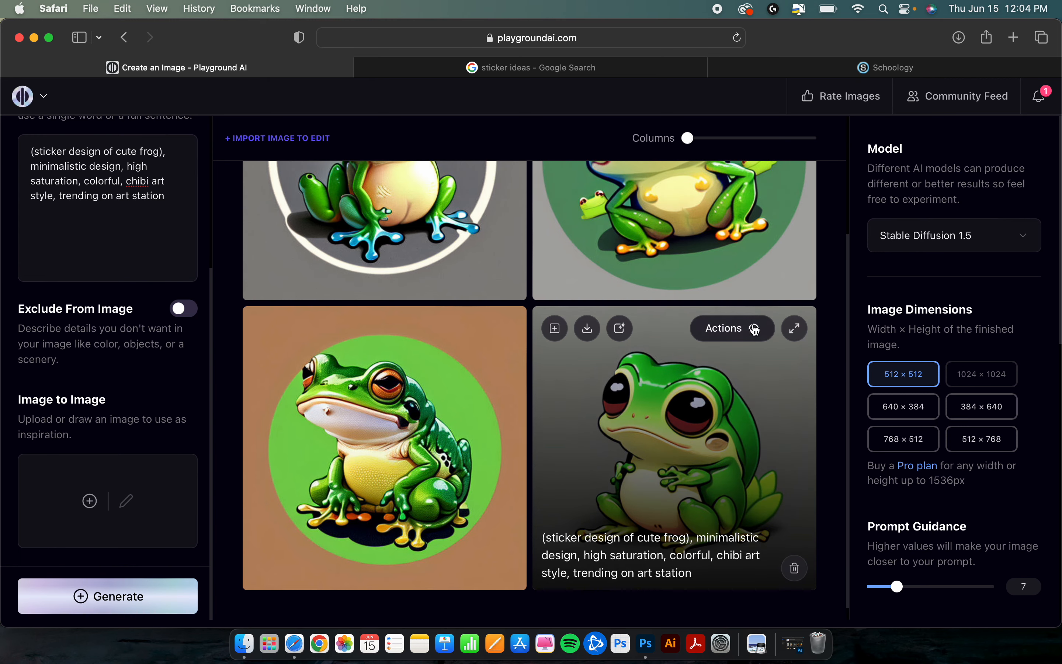
click(751, 327)
scroll(741, 438, down, 1)
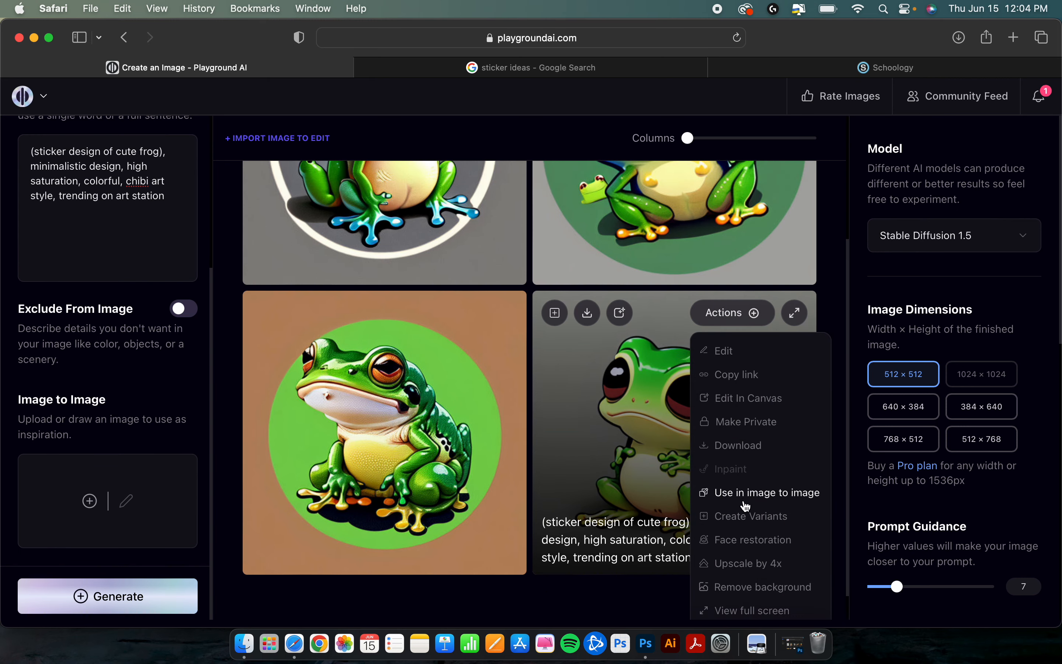
click(780, 518)
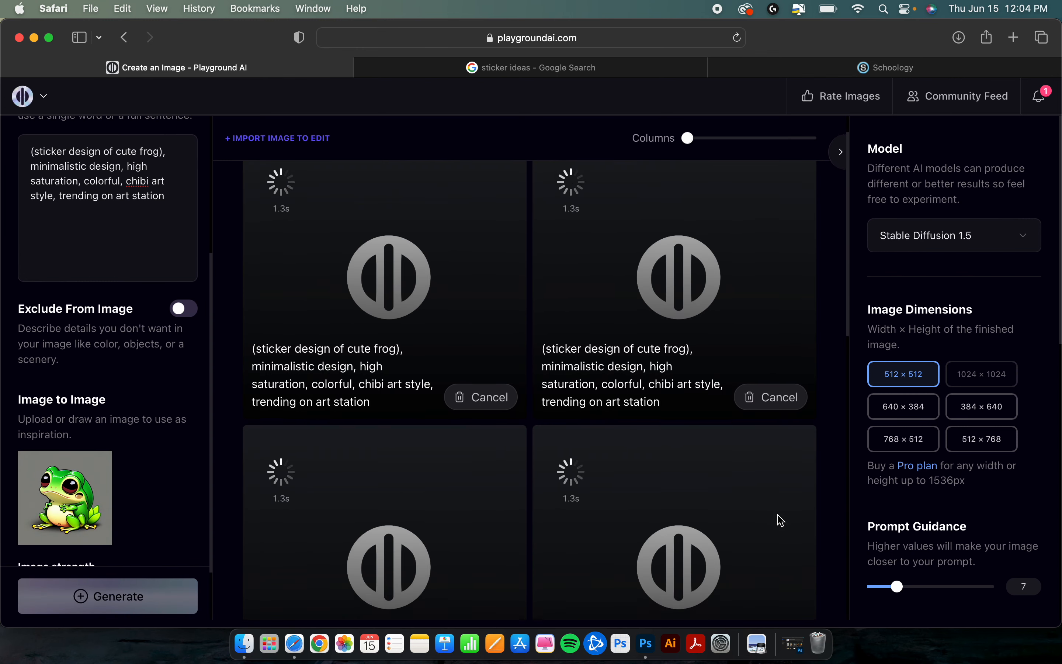
Step: Examine and compare the newly generated variants of the frog sticker
scroll(780, 520, down, 1)
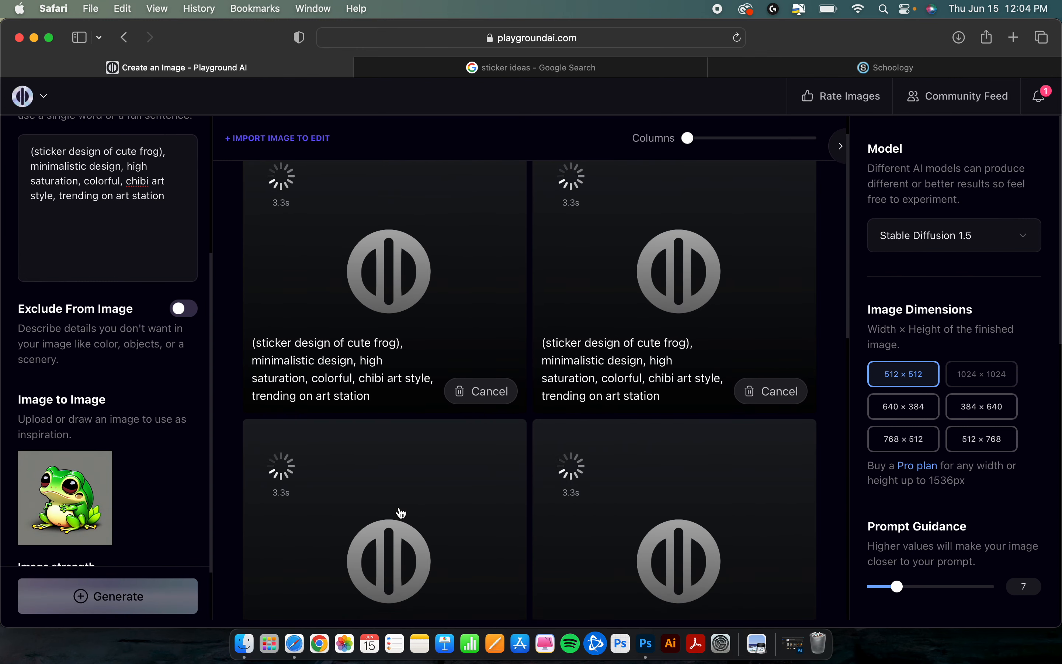
mouse_move(107, 471)
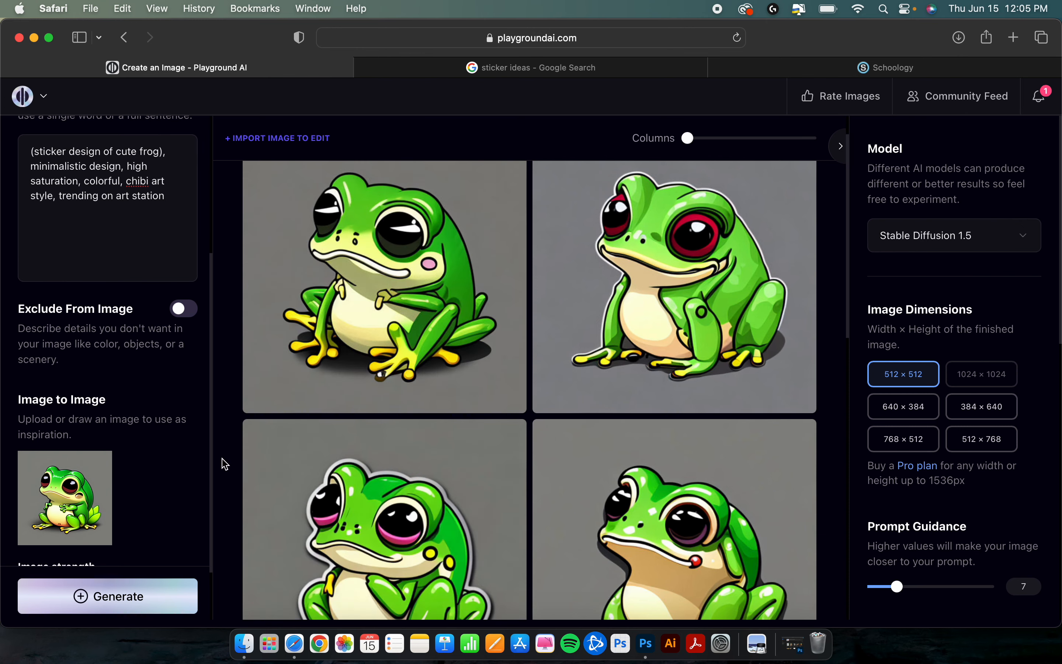
scroll(225, 464, down, 5)
scroll(225, 464, up, 3)
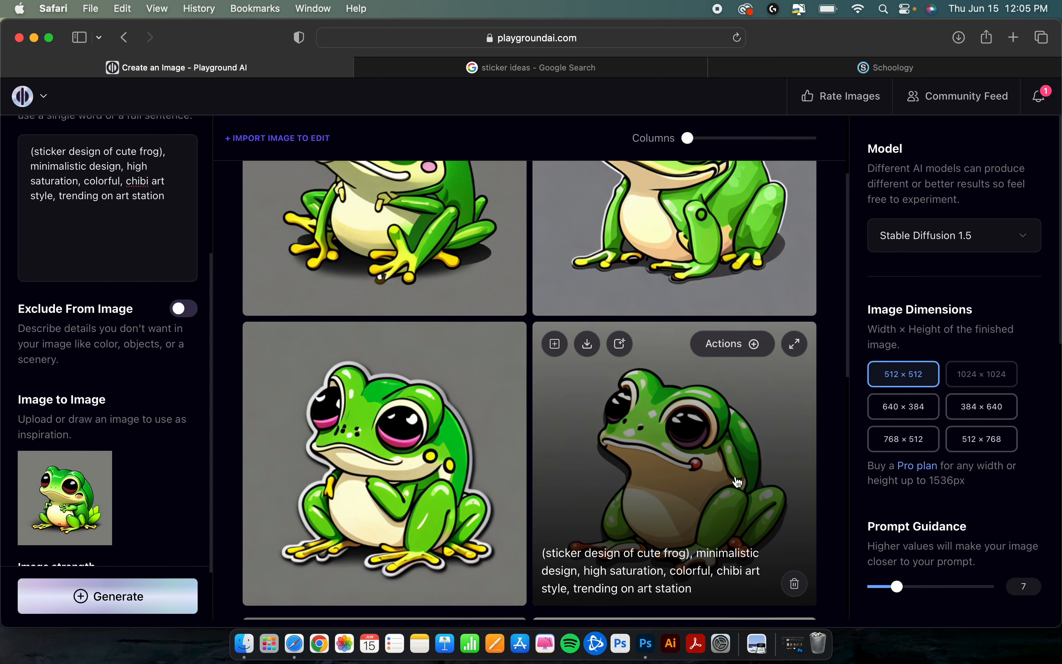
scroll(832, 450, up, 3)
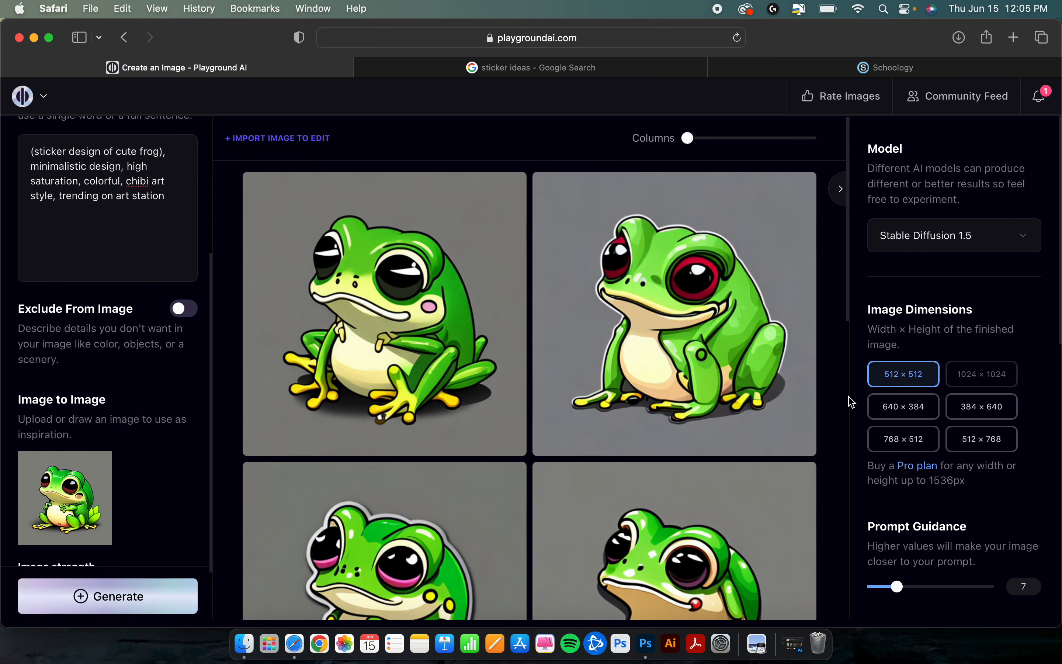
scroll(849, 399, down, 3)
scroll(847, 387, up, 3)
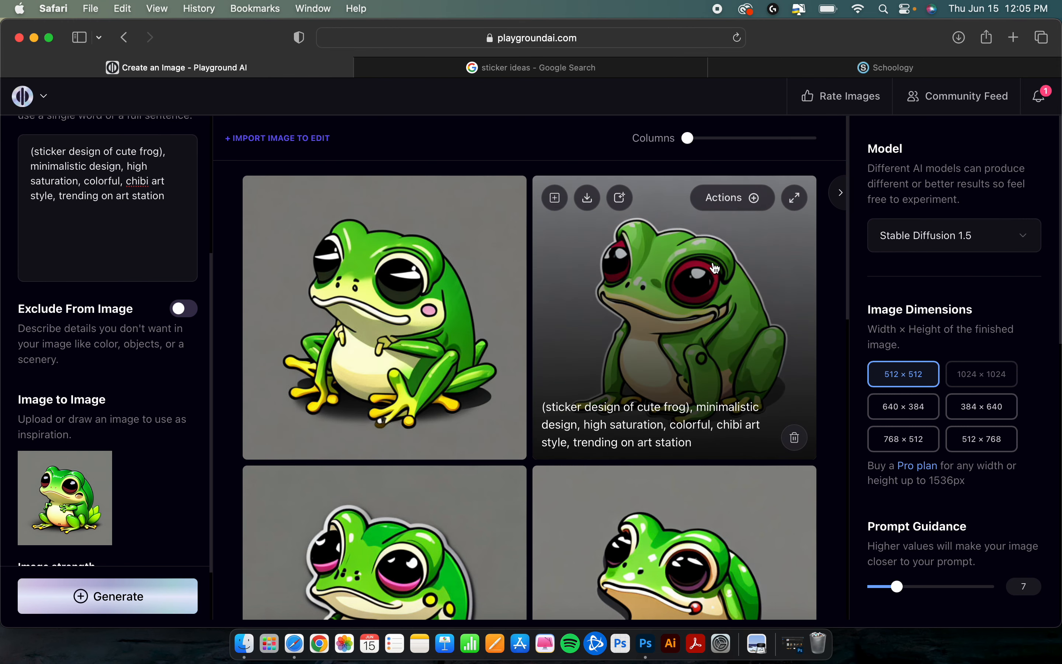
Step: Remove the background from the red-eyed frog variant with the white outline, download the cutout and close the preview
click(753, 201)
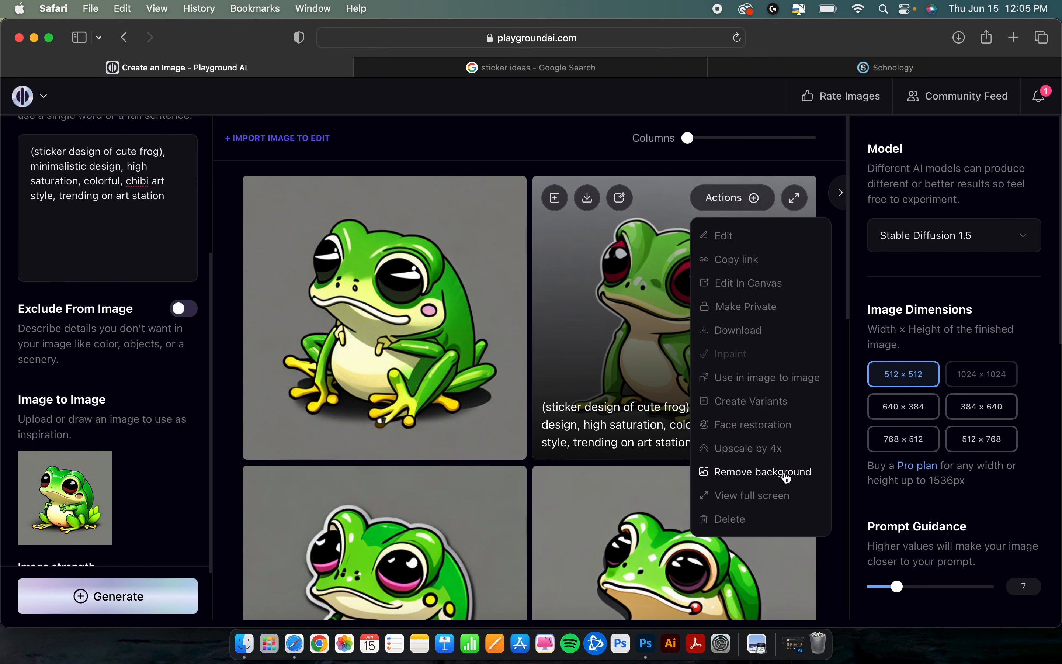
click(803, 478)
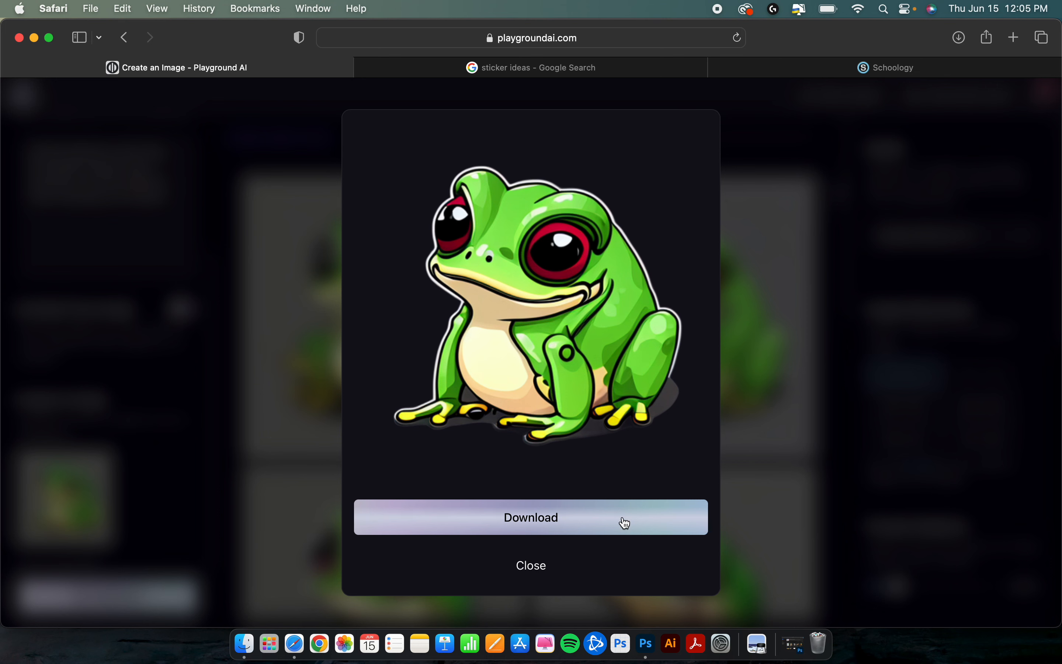
click(626, 523)
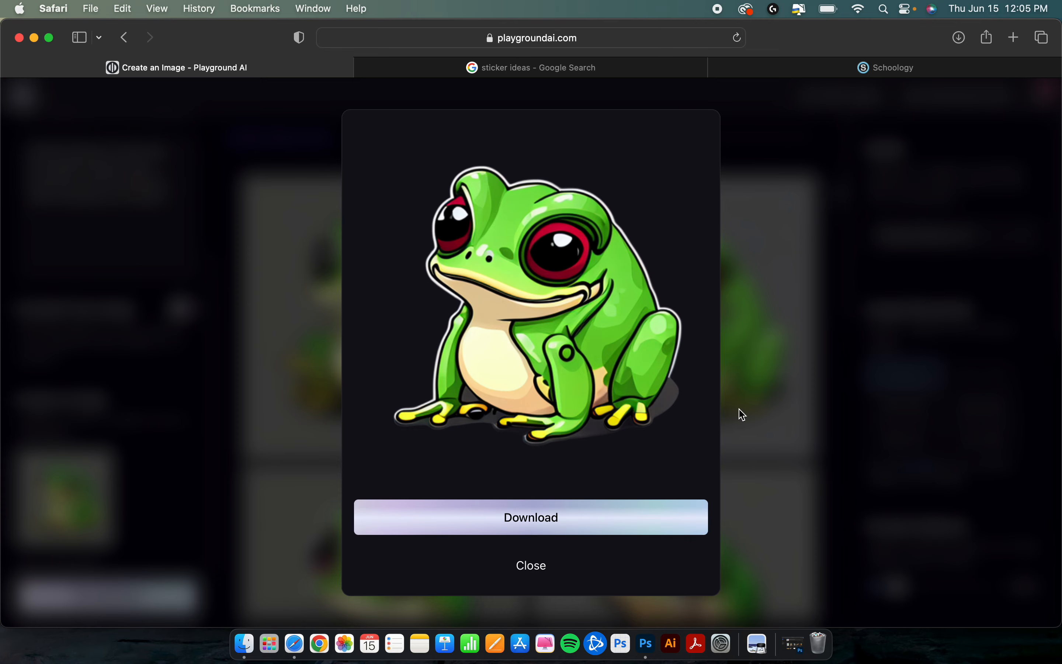
click(771, 379)
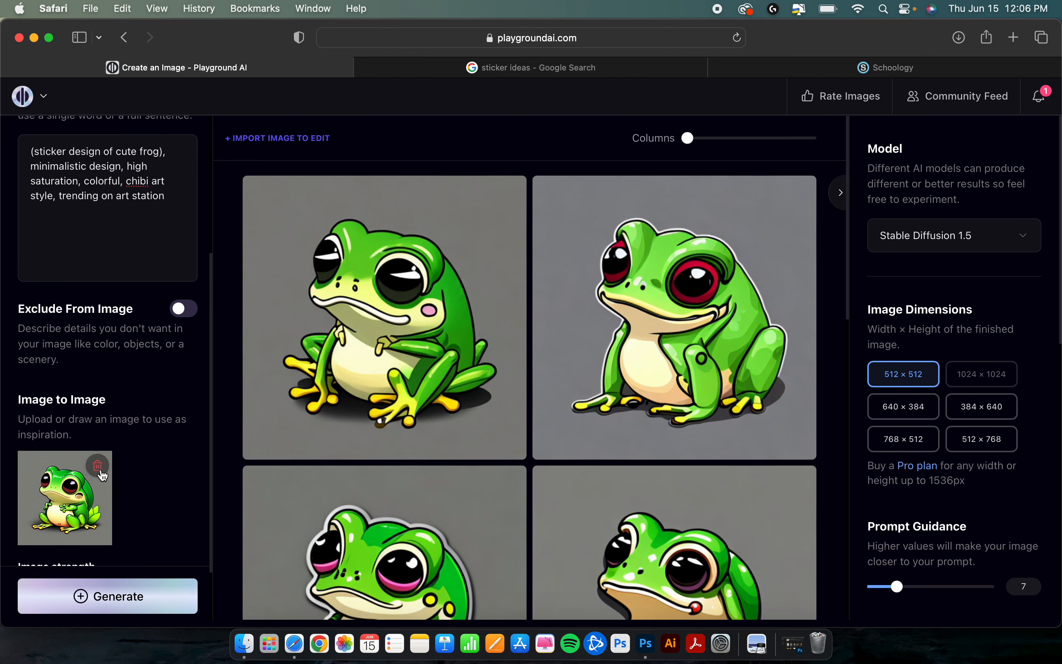
Step: Delete "chibi art style," from the frog prompt
scroll(119, 316, up, 2)
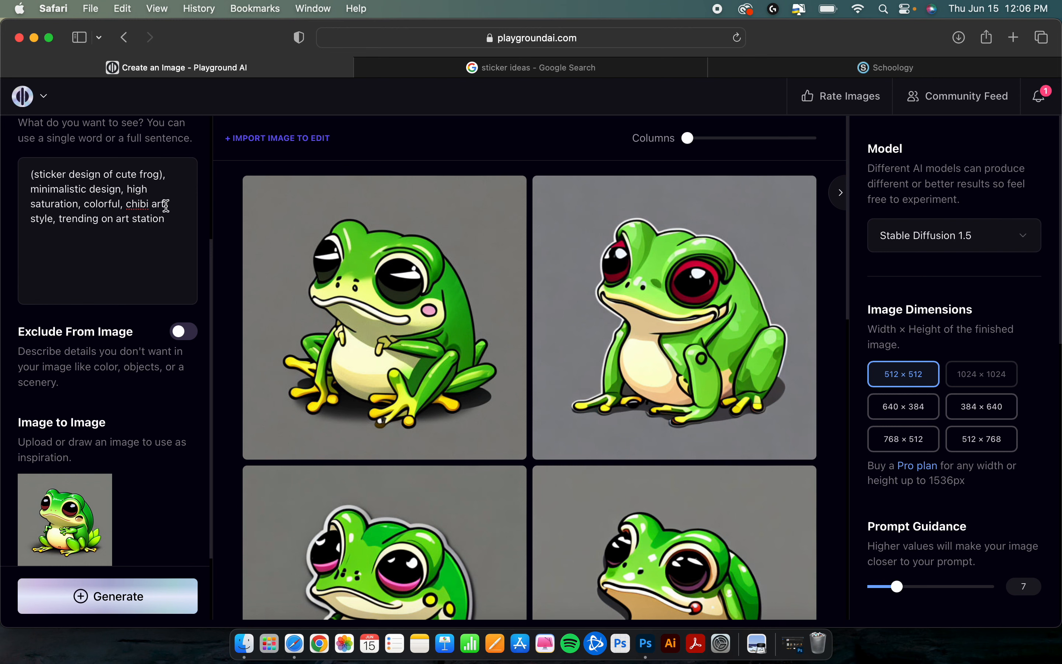
drag(58, 219, 132, 203)
key(BackSpace)
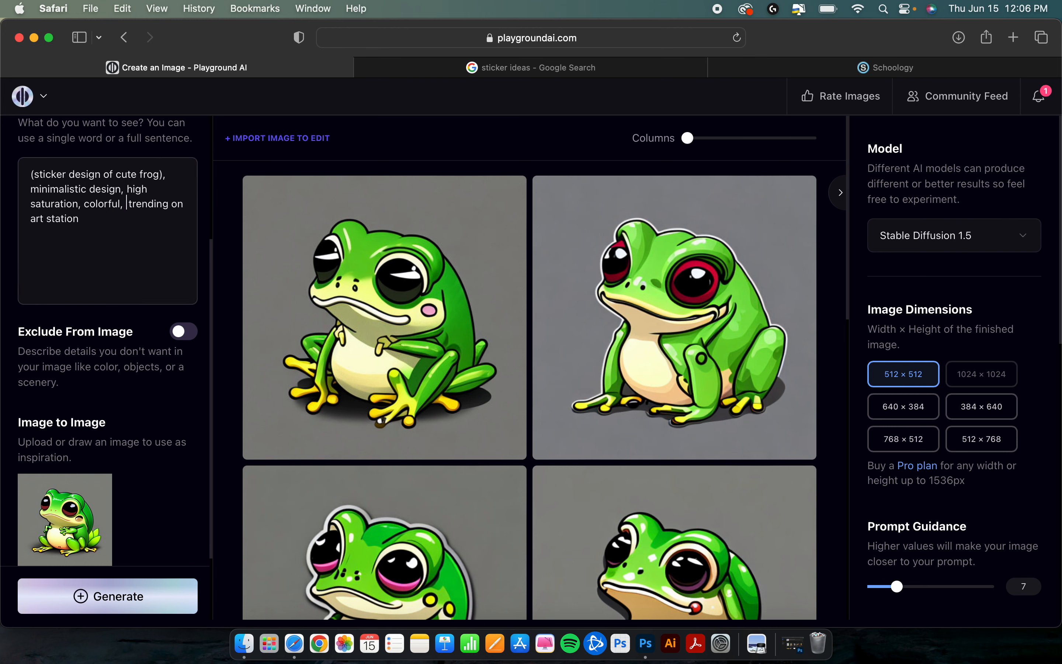
Step: Change the prompt's subject from "cute frog" to "astronaut" and add "futuristic," after "colorful,"
key(BackSpace)
drag(159, 174, 118, 176)
text(a)
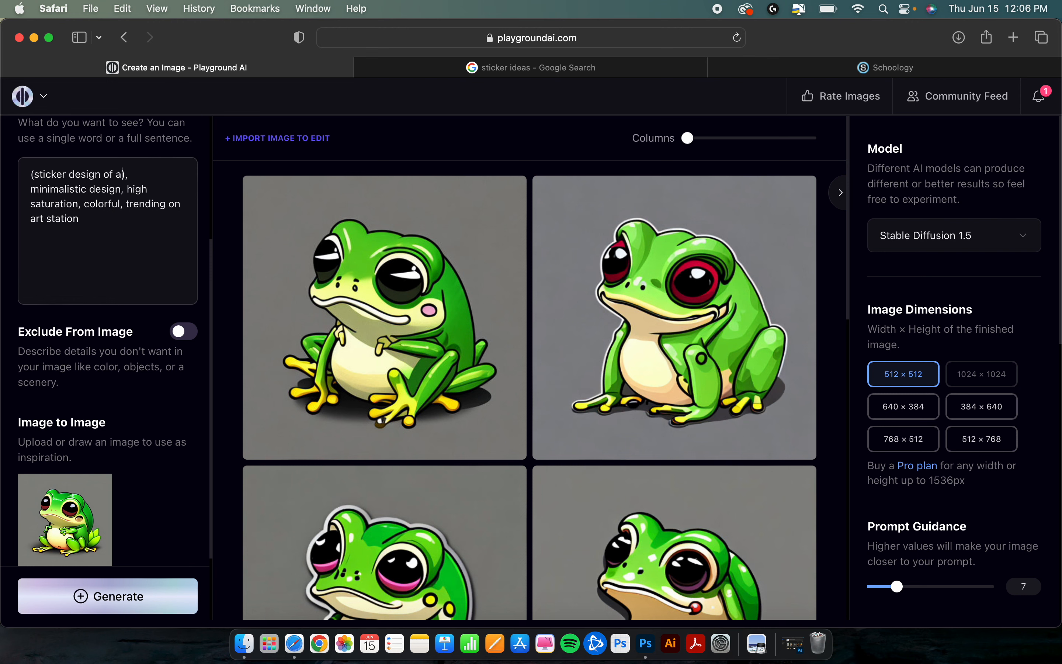
text(stronaut)
text(futuristic,)
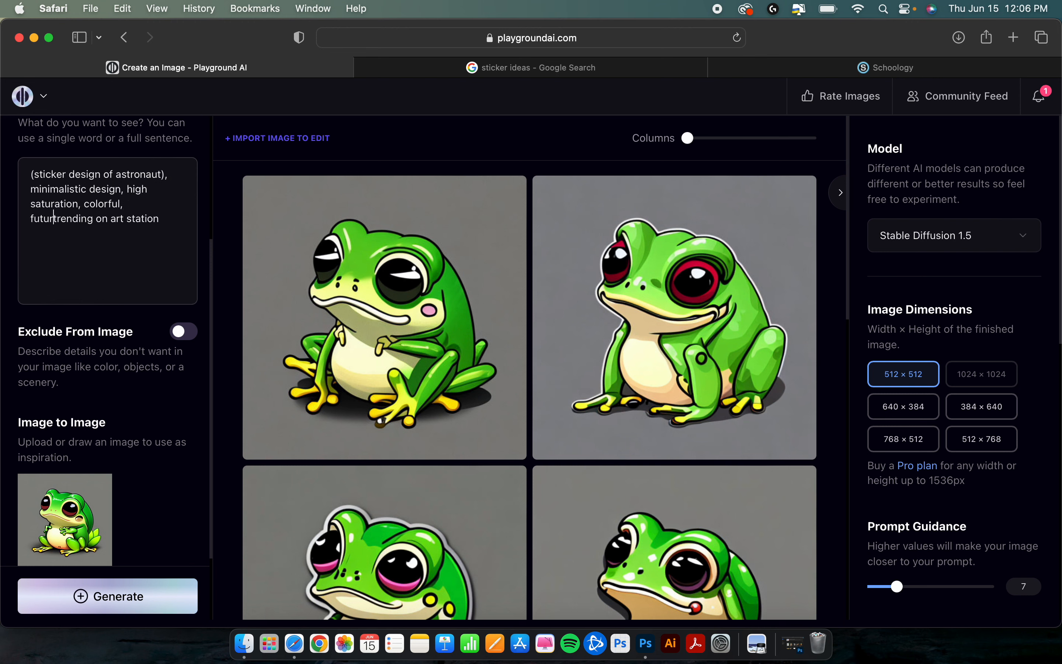
click(171, 225)
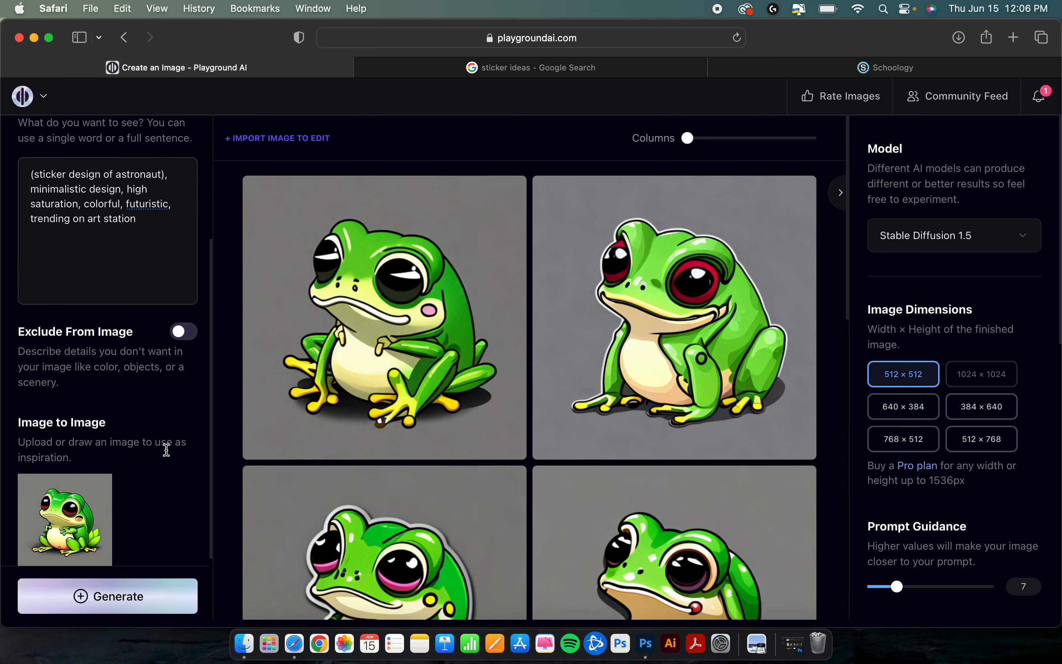
Step: Generate images from the astronaut prompt with the frog image still as reference, and look through the results
click(166, 595)
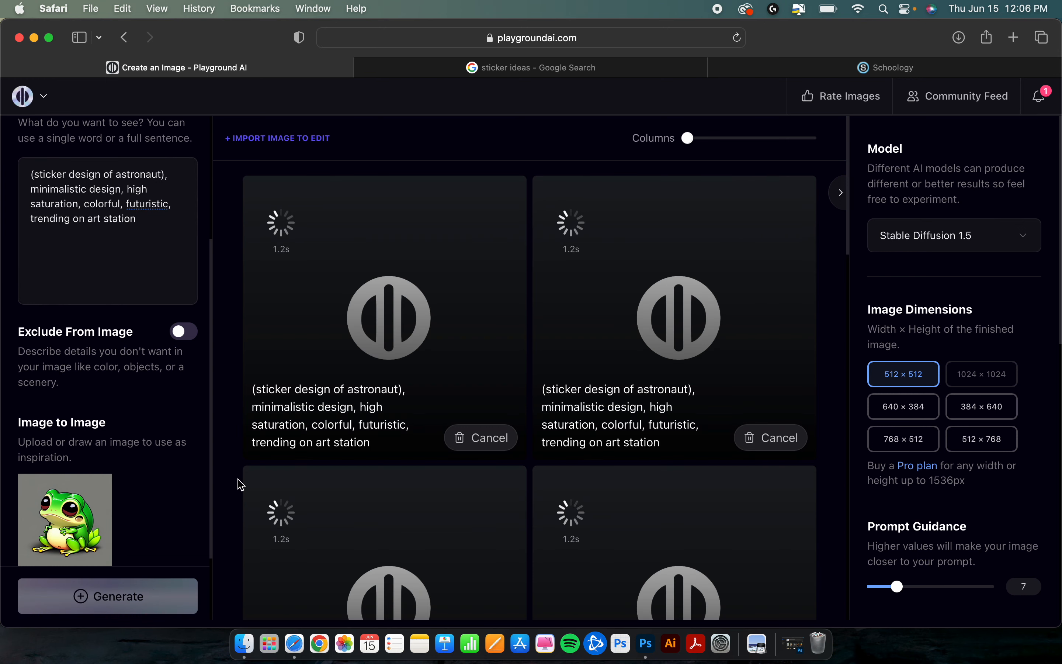
scroll(237, 491, down, 1)
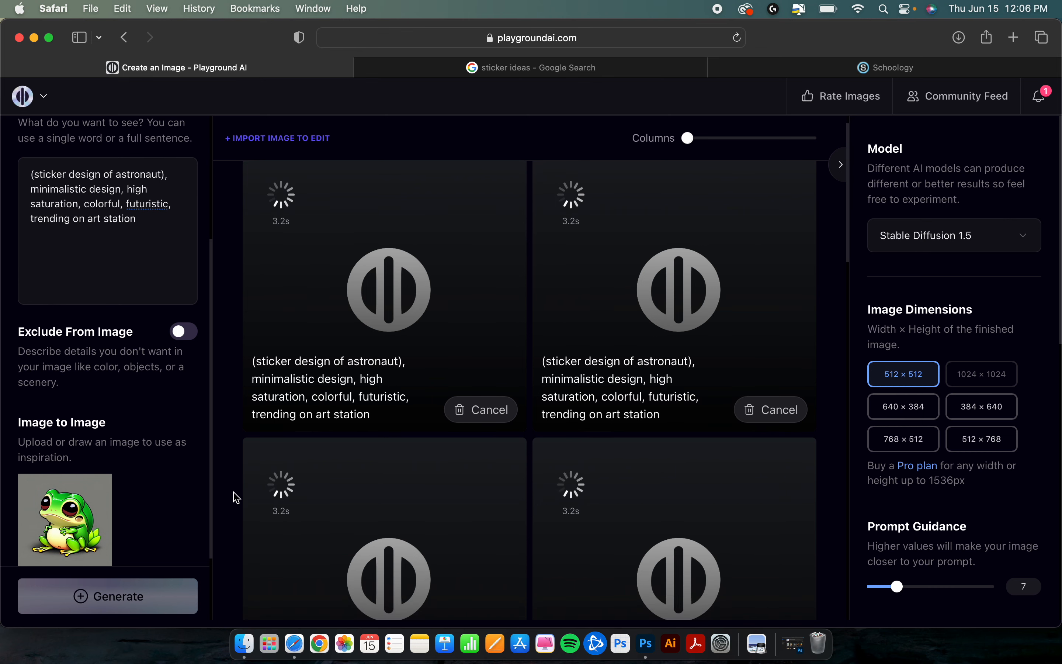
scroll(237, 497, down, 1)
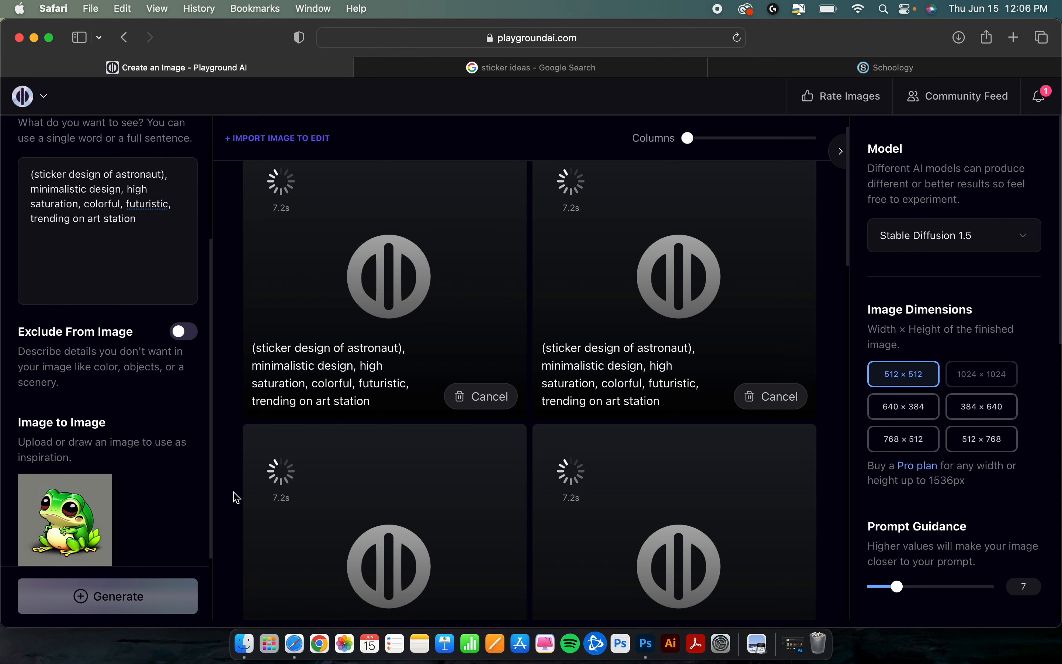
scroll(236, 497, down, 5)
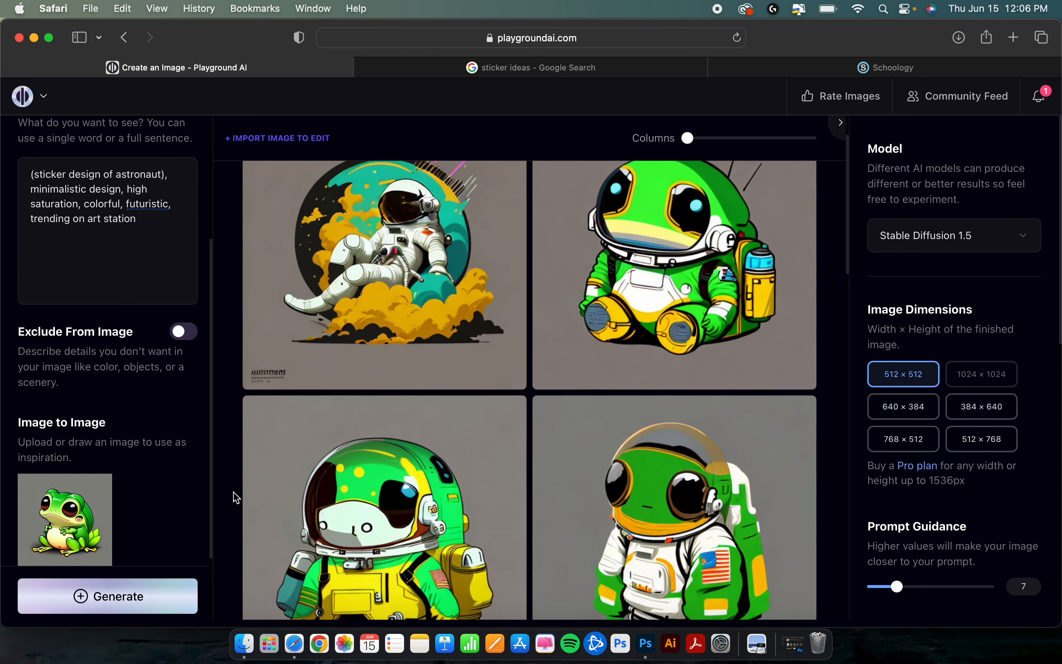
mouse_move(635, 519)
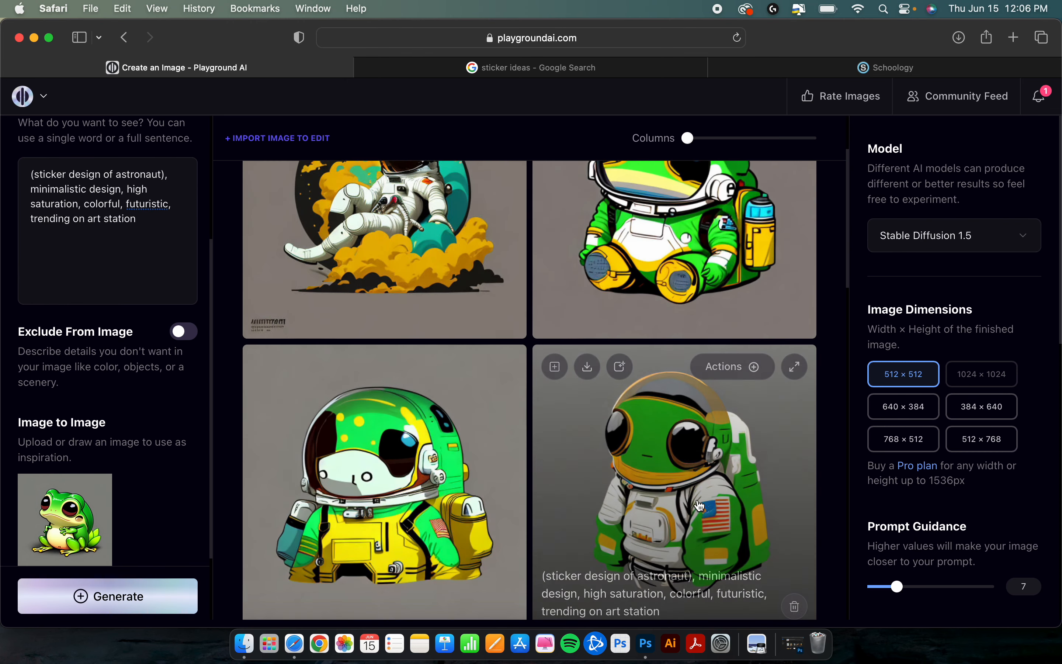
scroll(686, 321, up, 3)
scroll(516, 338, up, 4)
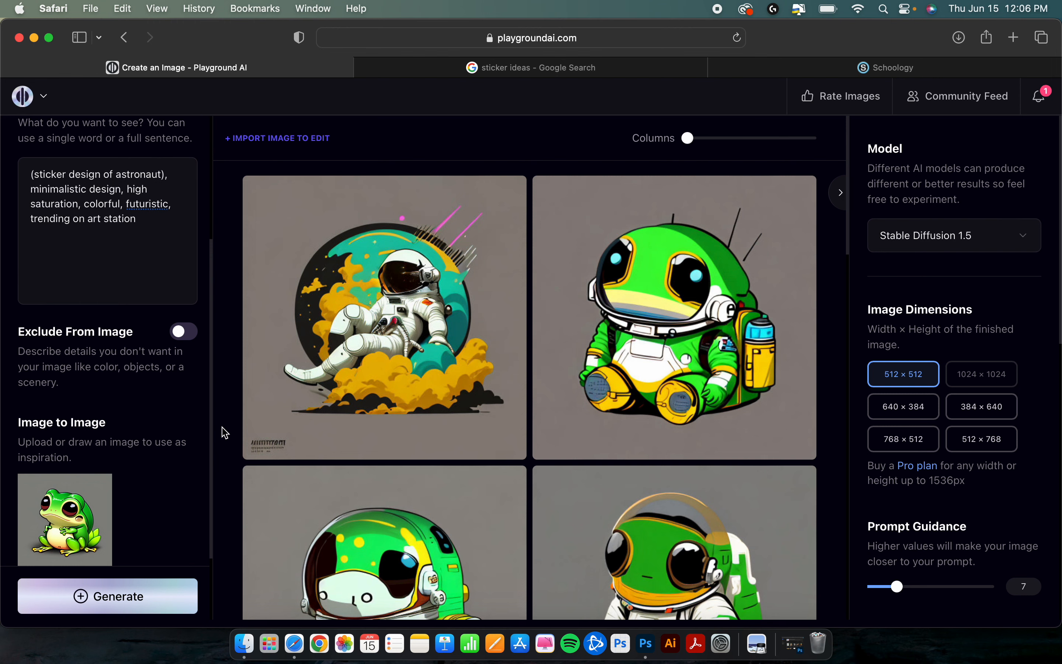
Step: Remove the frog reference from Image to Image, generate the astronaut prompt again and review the new images
mouse_move(101, 493)
click(100, 495)
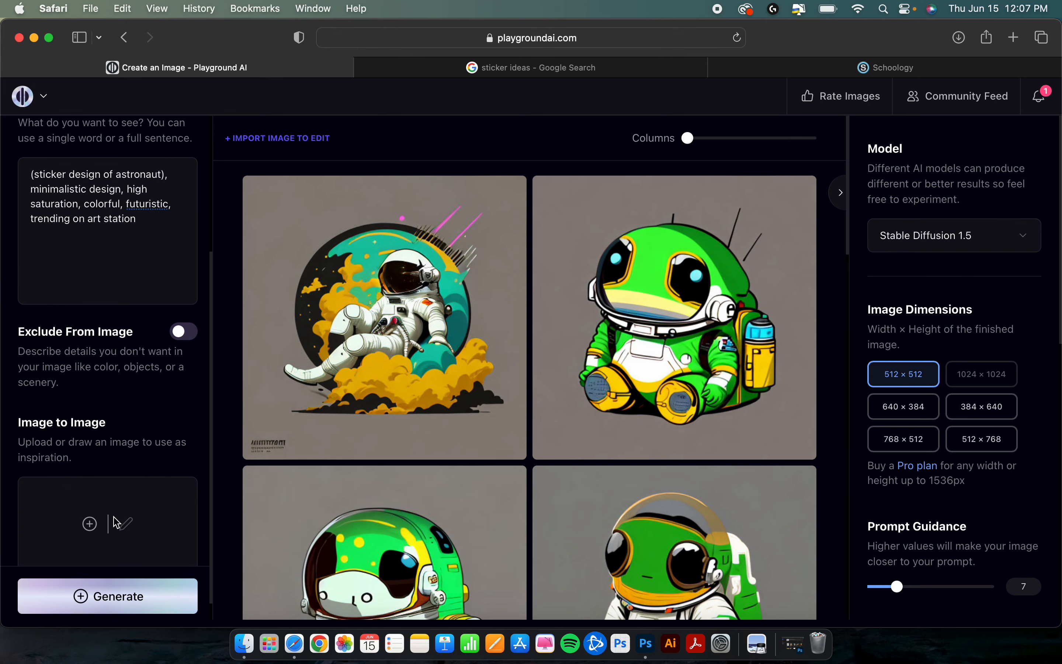
click(159, 606)
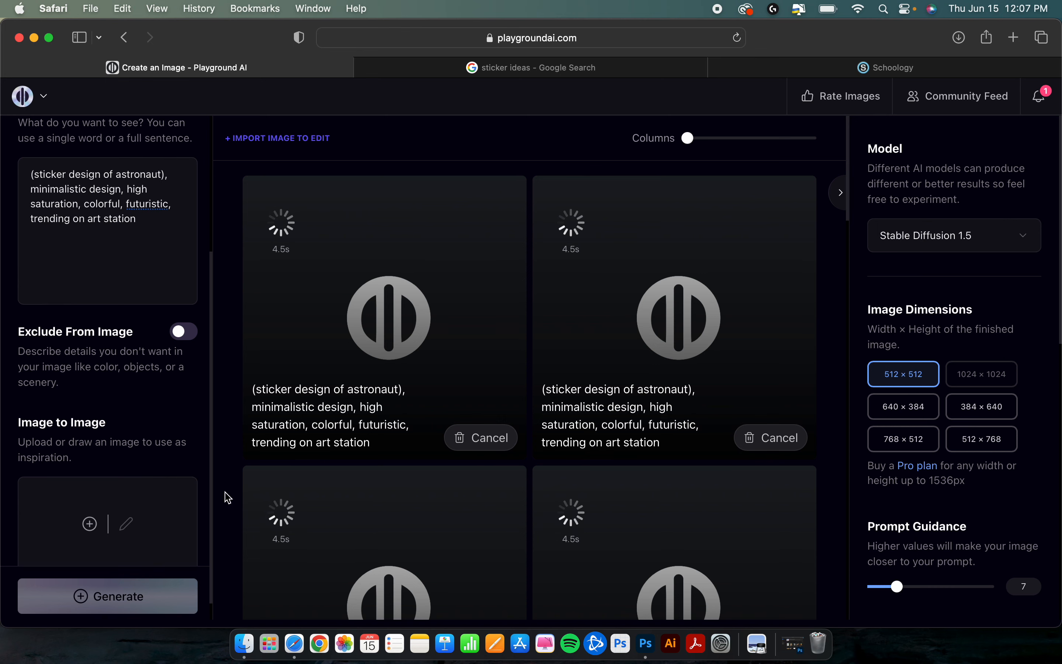
scroll(224, 492, down, 1)
scroll(227, 498, down, 2)
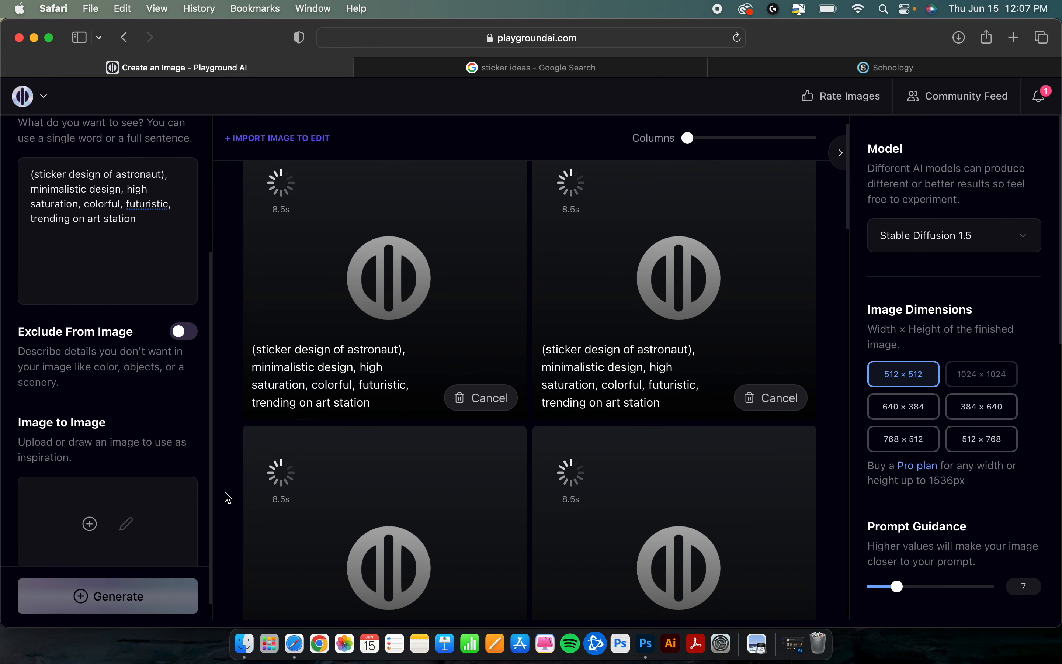
scroll(227, 498, down, 4)
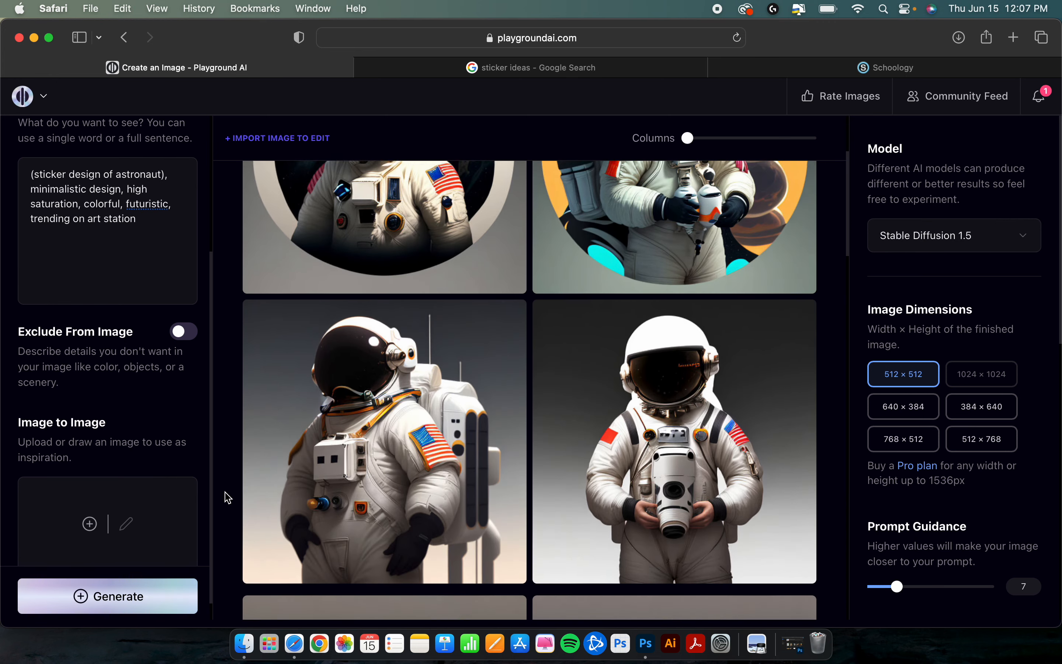
scroll(227, 498, up, 5)
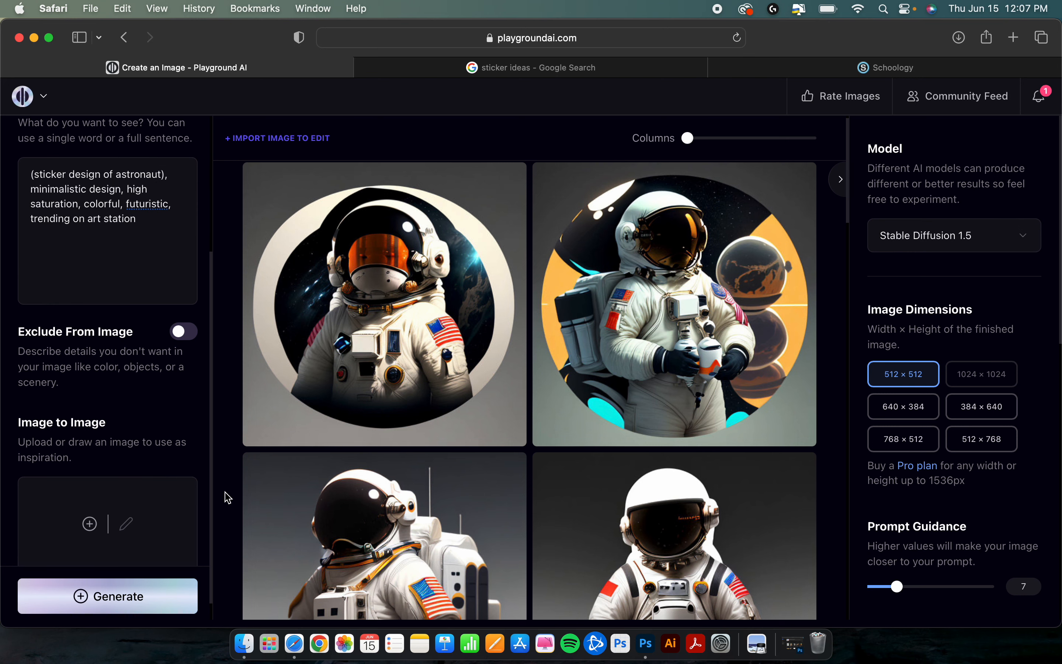
scroll(227, 497, down, 4)
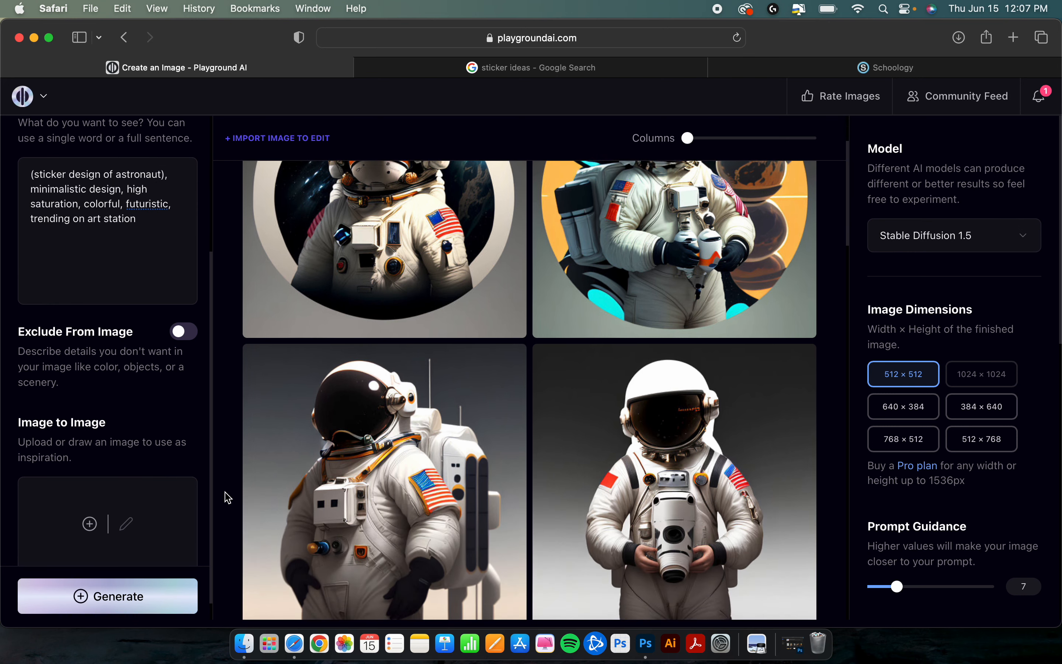
scroll(228, 497, up, 4)
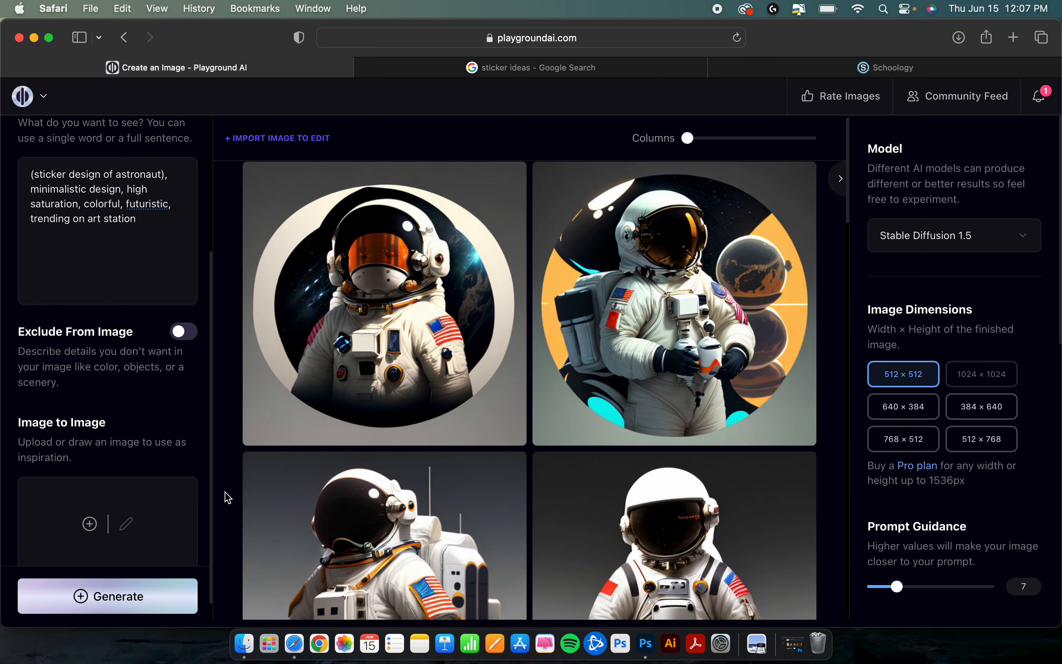
Step: Delete "trending on art station" from the astronaut prompt and insert "flat colors," after "minimalistic design,"
drag(145, 222, 28, 221)
key(BackSpace)
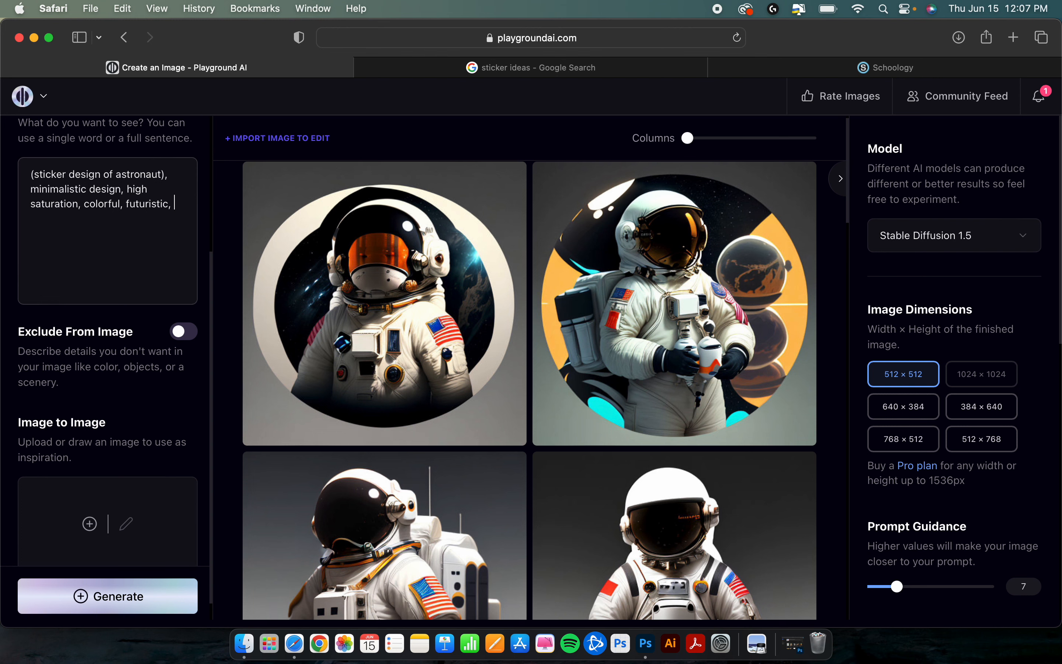
click(127, 189)
text(flat colors,)
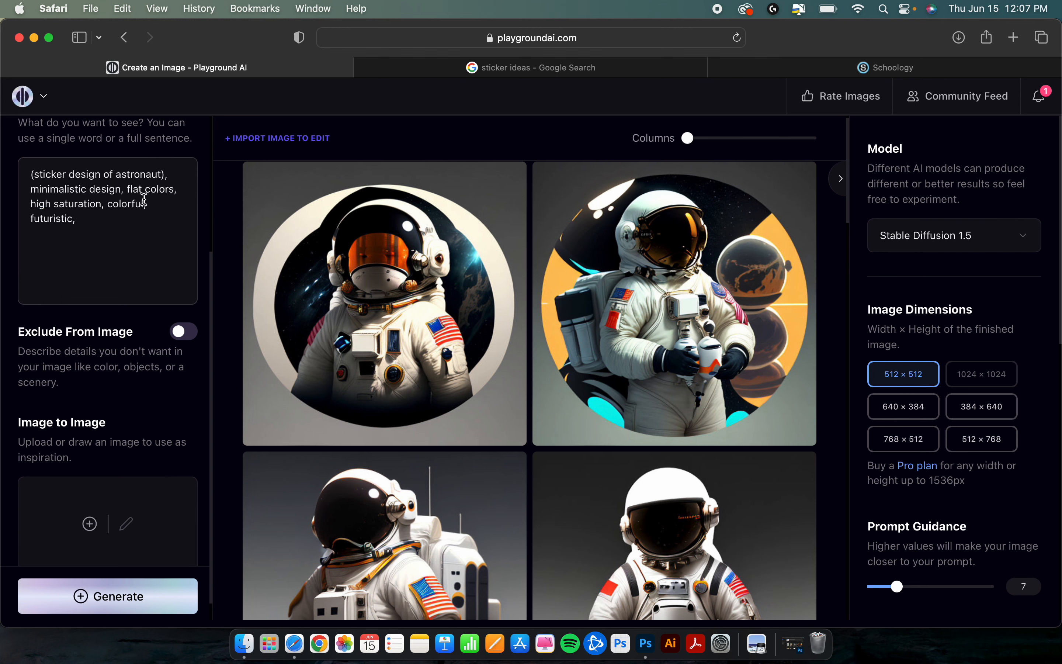
Step: Generate images from the flat-colors astronaut prompt and look through the new batch
click(141, 608)
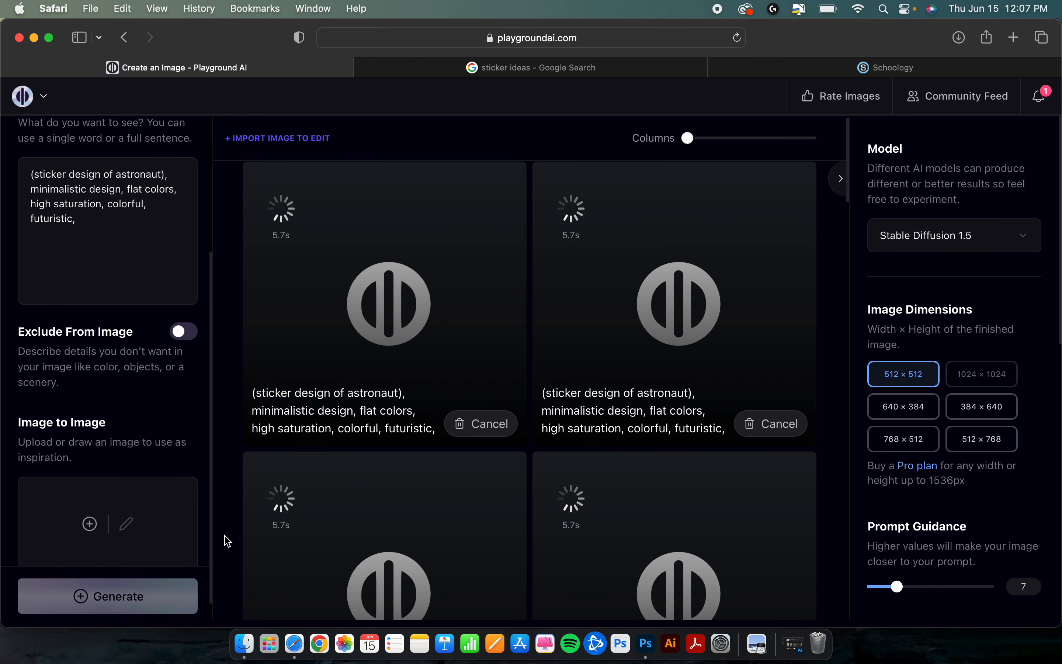
scroll(228, 541, down, 1)
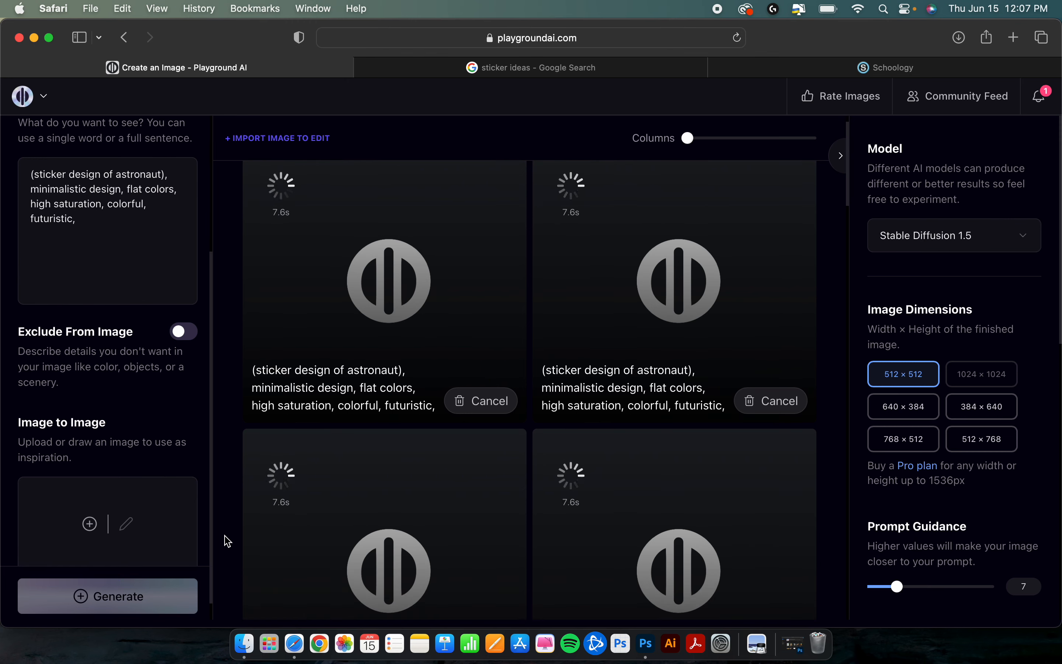
scroll(228, 542, down, 5)
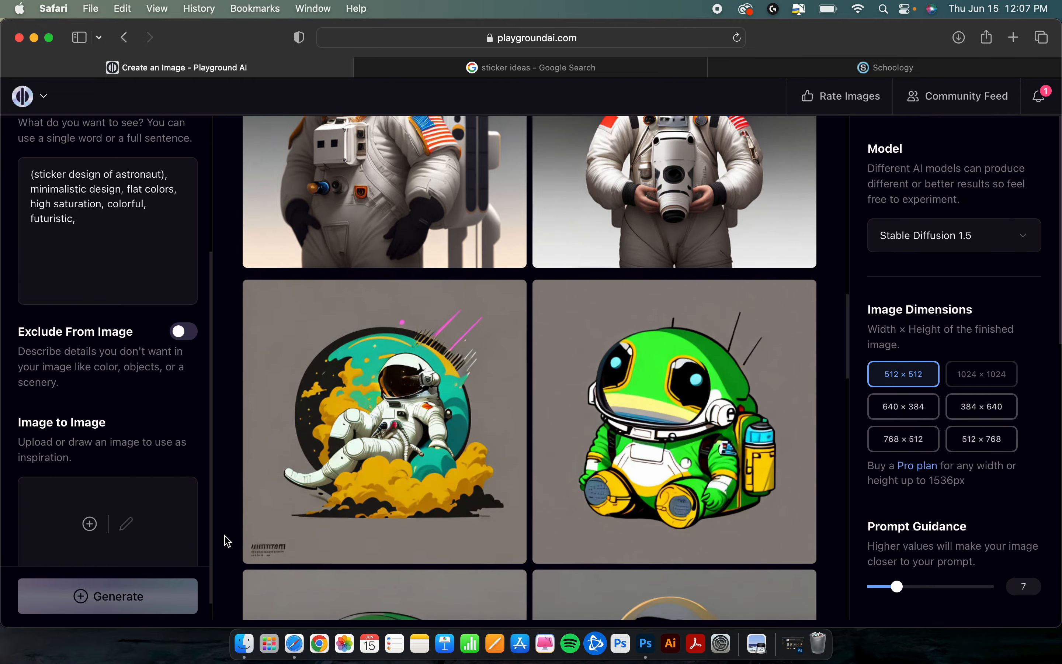
scroll(227, 541, up, 15)
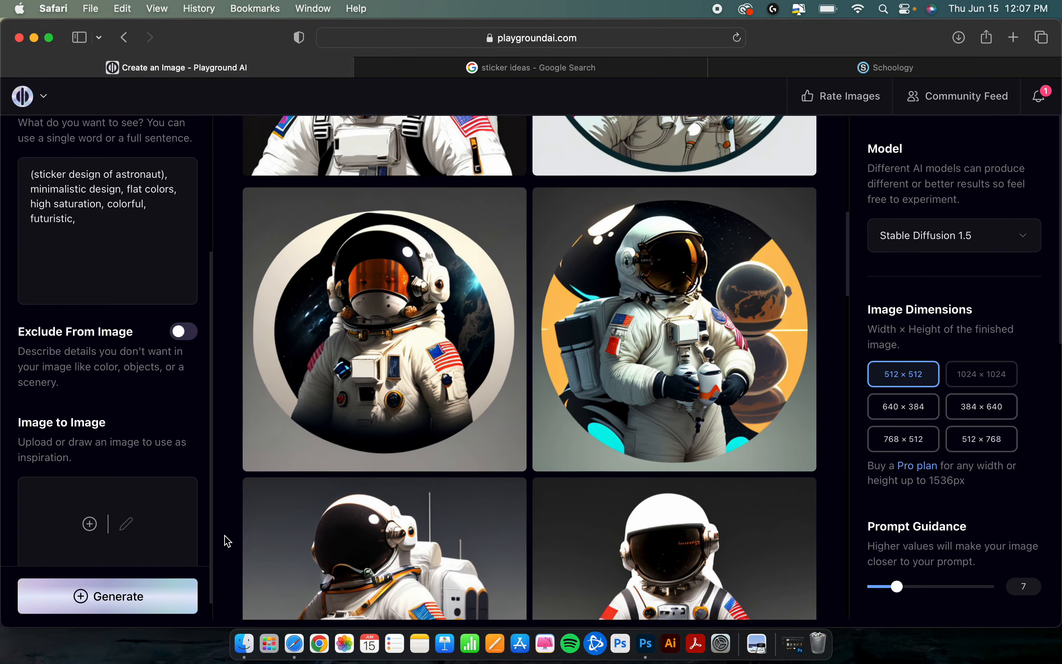
scroll(228, 541, up, 10)
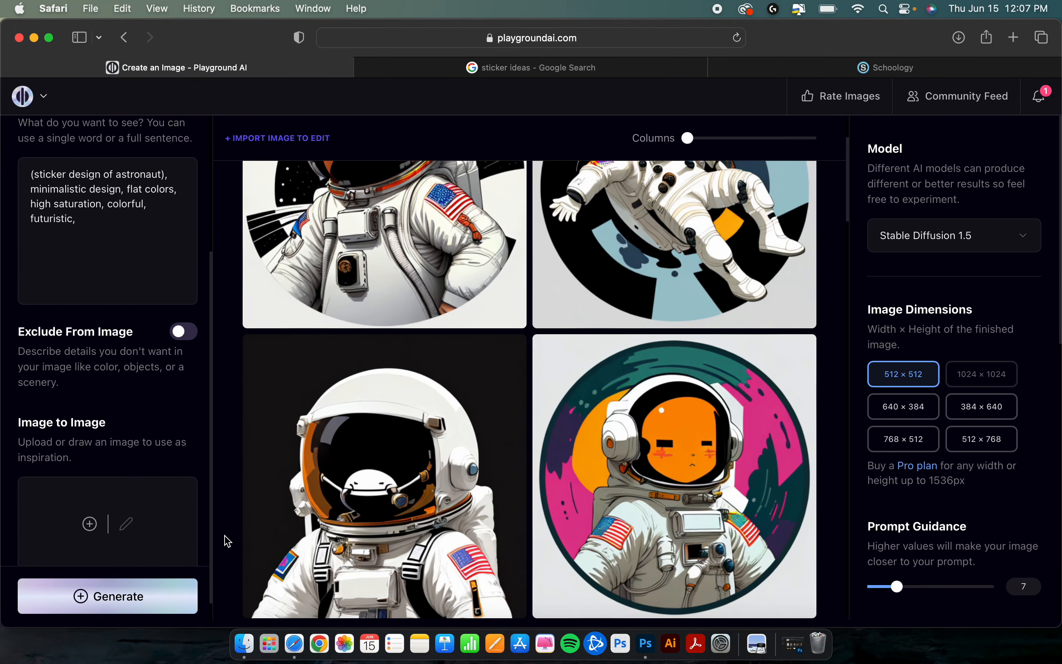
scroll(572, 486, up, 6)
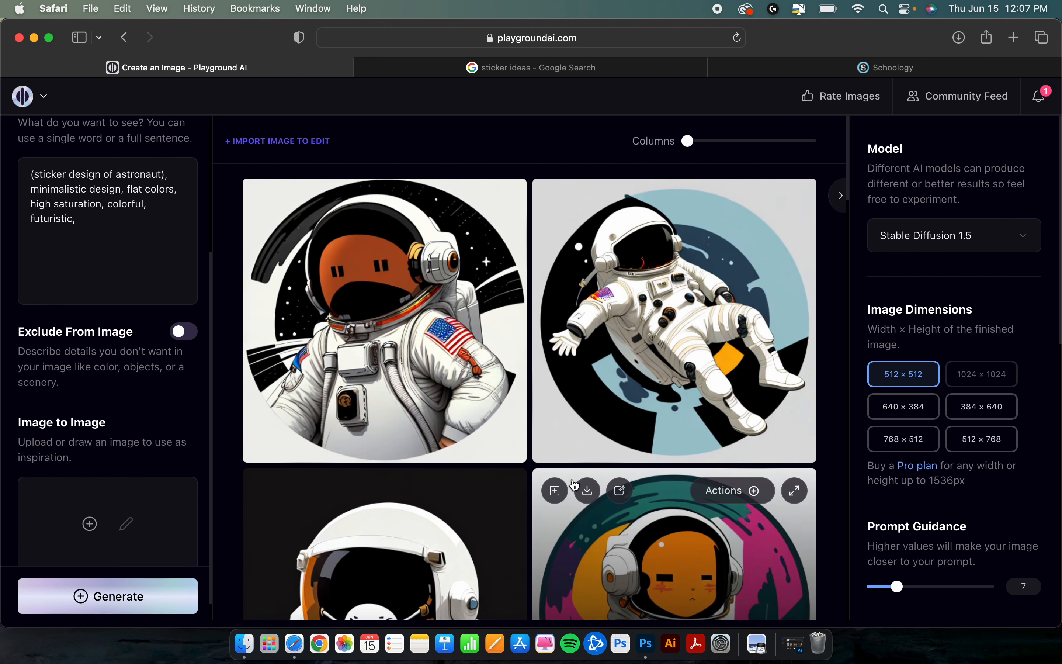
Step: Remove the background from the earlier image of the astronaut reclining on yellow clouds, download the cutout and close the preview
scroll(370, 516, down, 5)
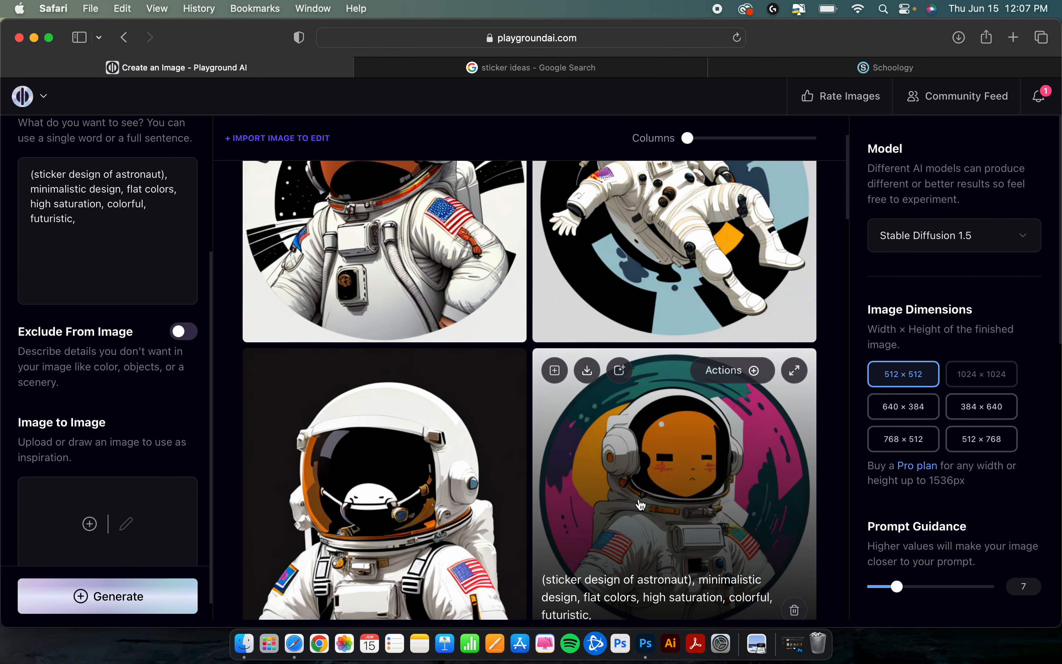
scroll(640, 505, down, 10)
scroll(641, 505, down, 15)
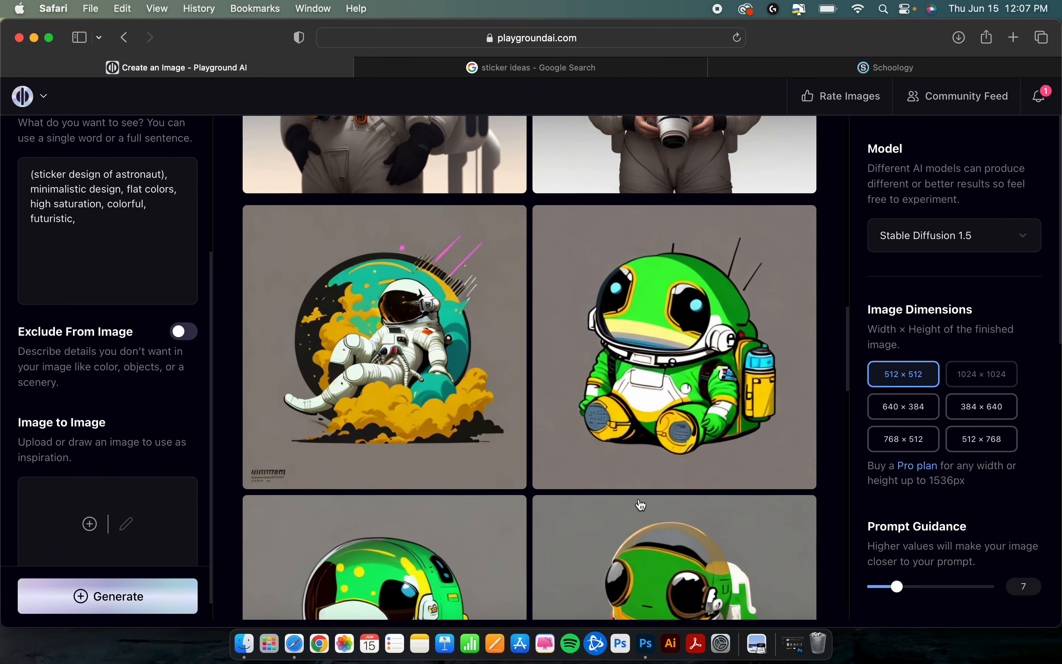
mouse_move(454, 278)
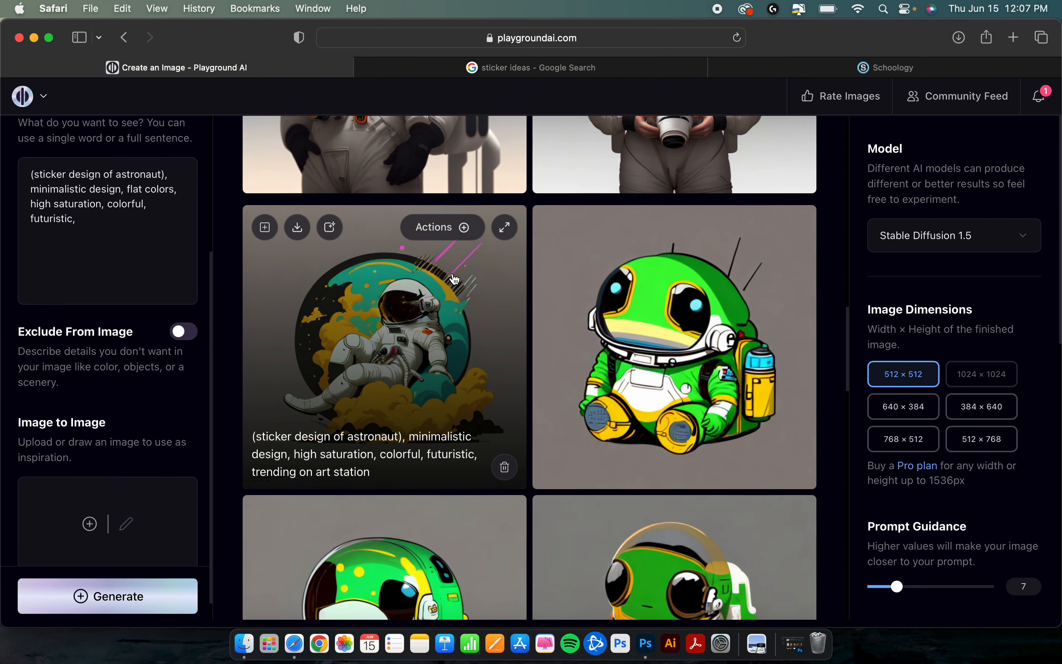
click(462, 231)
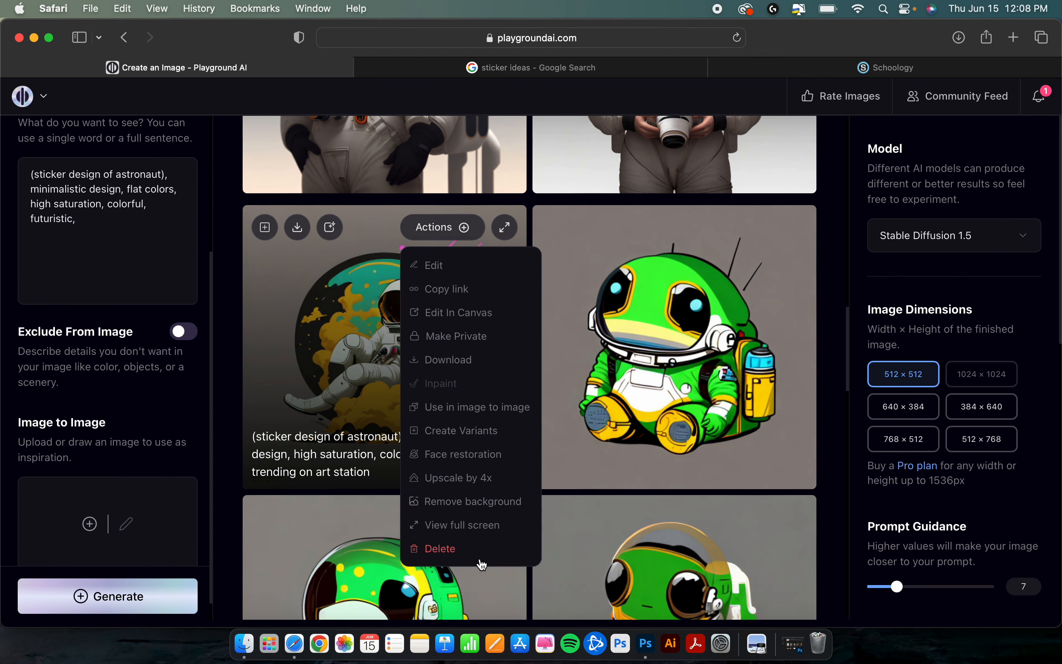
click(479, 506)
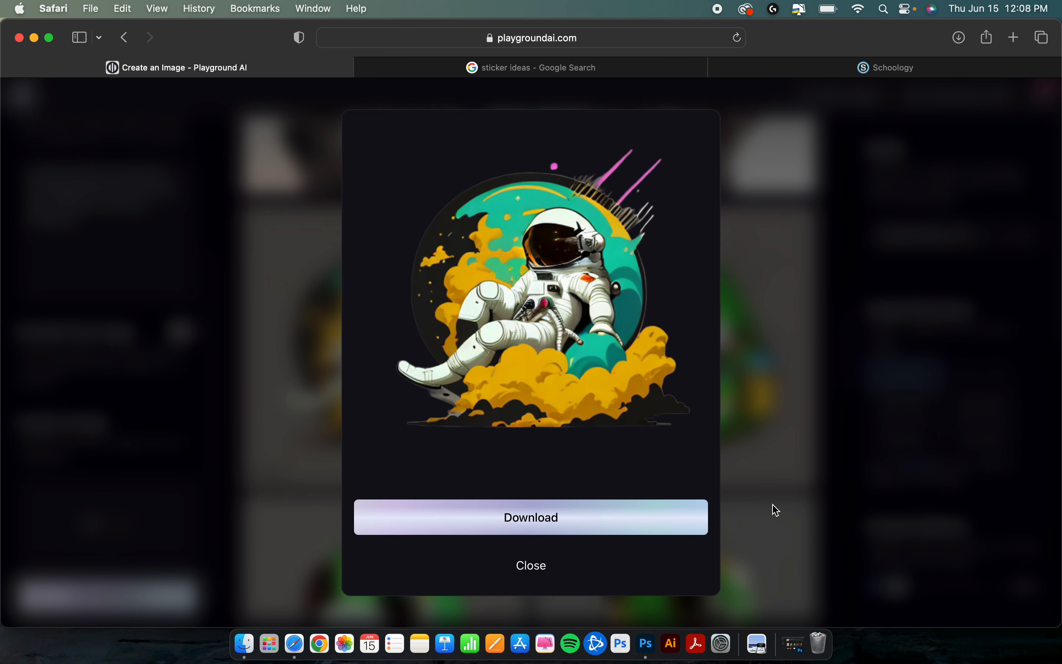
click(610, 518)
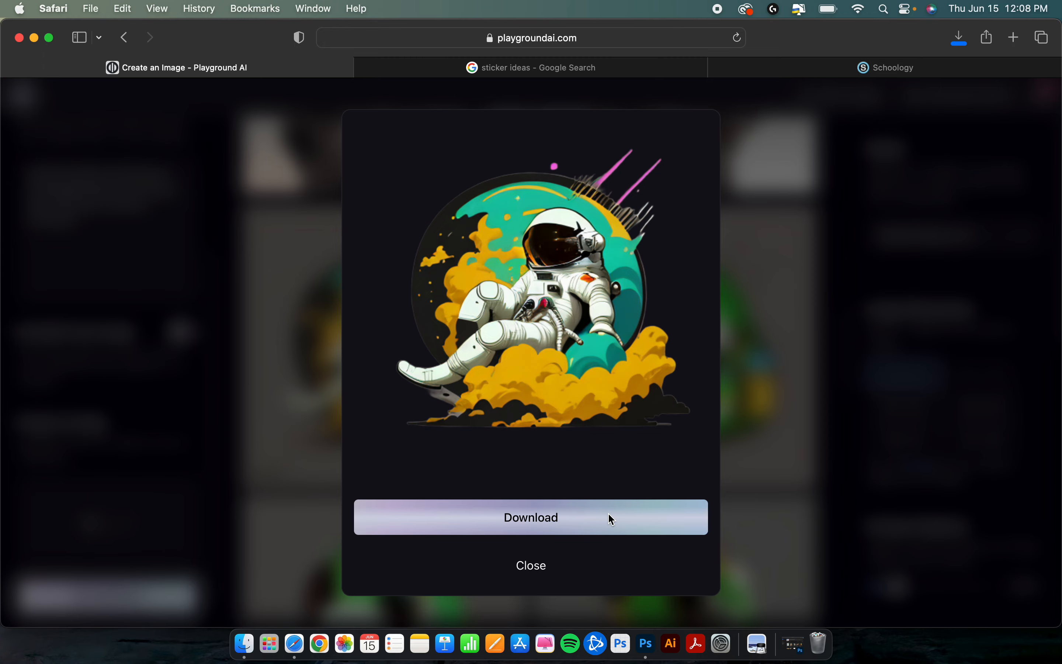
click(747, 454)
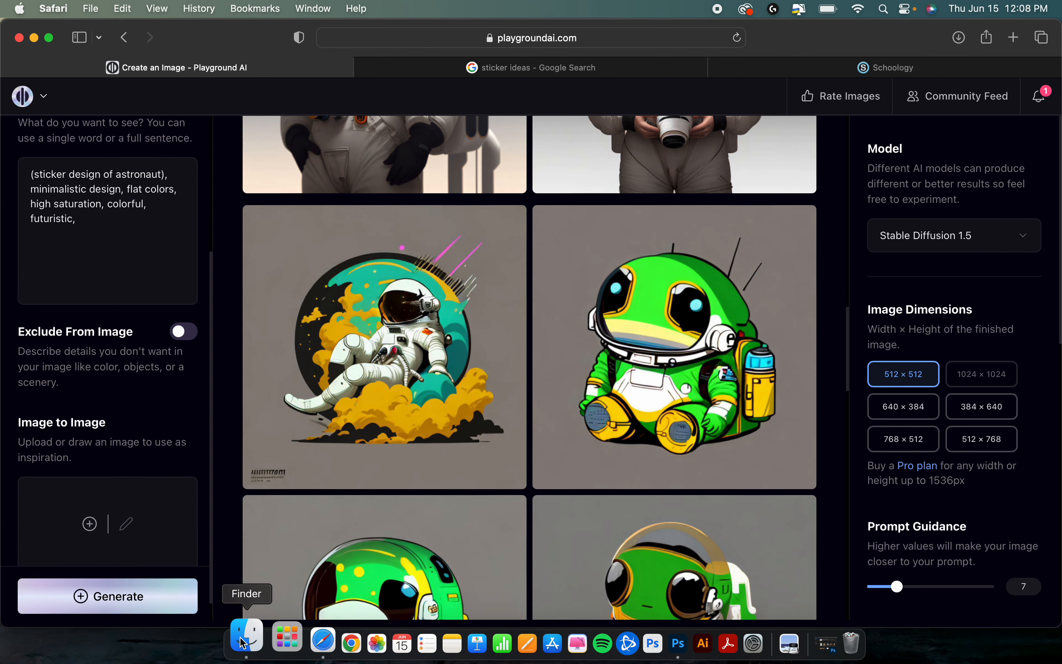
Step: In the Finder's Downloads folder, rename the new astronaut sticker image as Astronaut.png
click(242, 641)
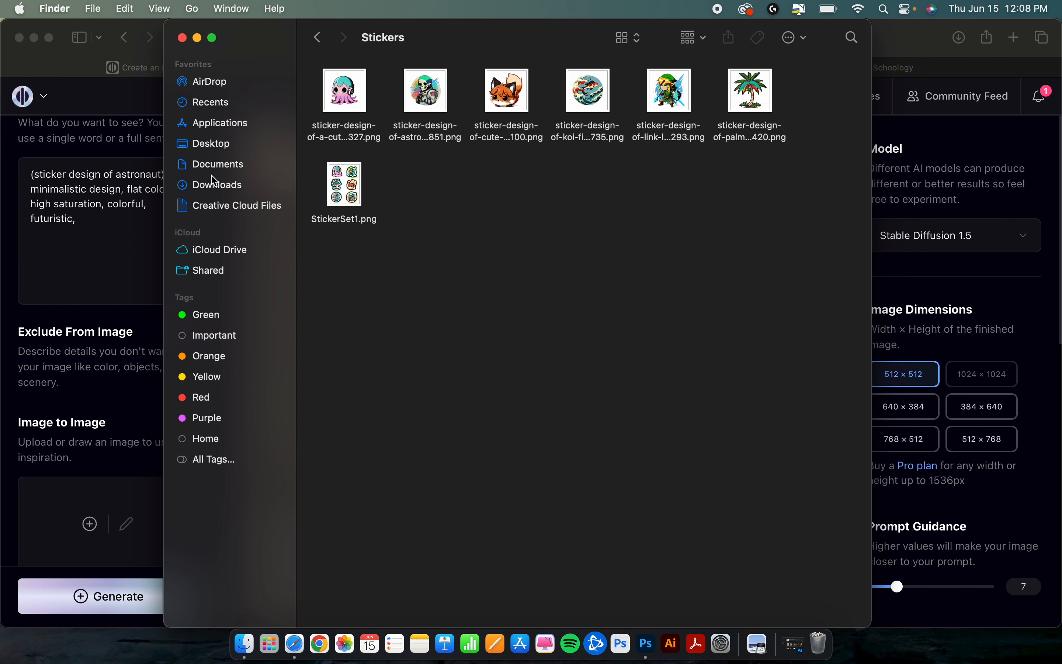
click(221, 189)
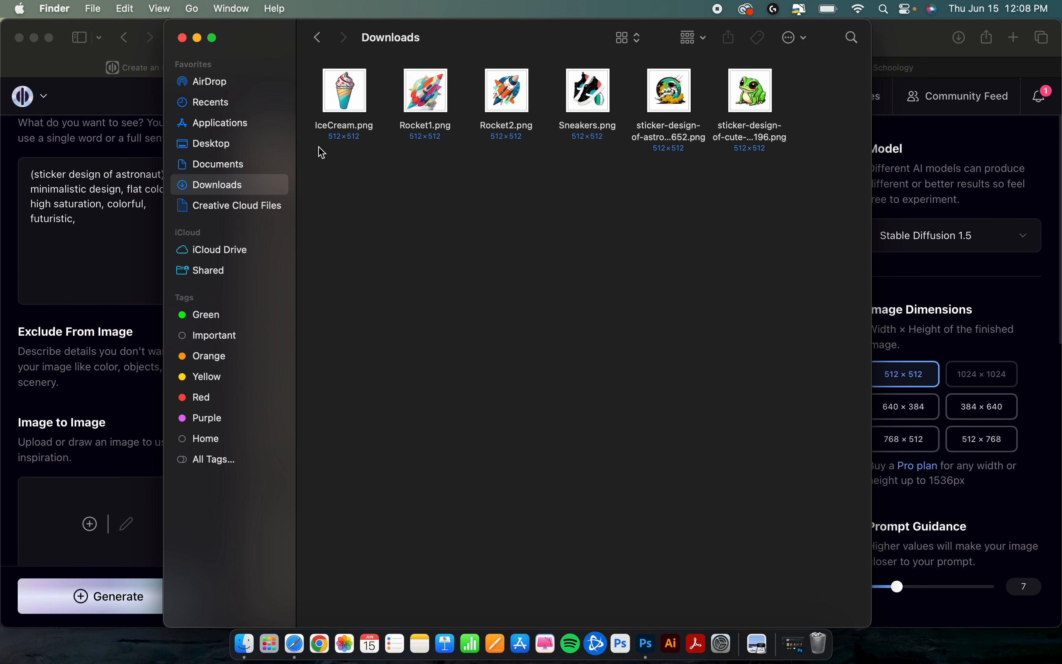
click(662, 131)
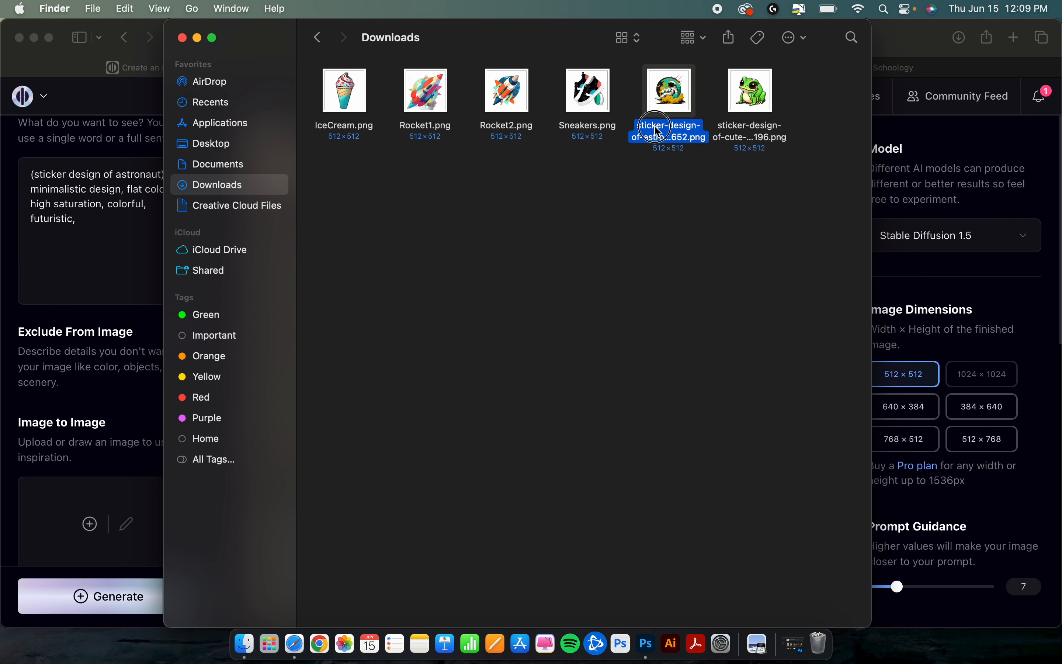
click(657, 127)
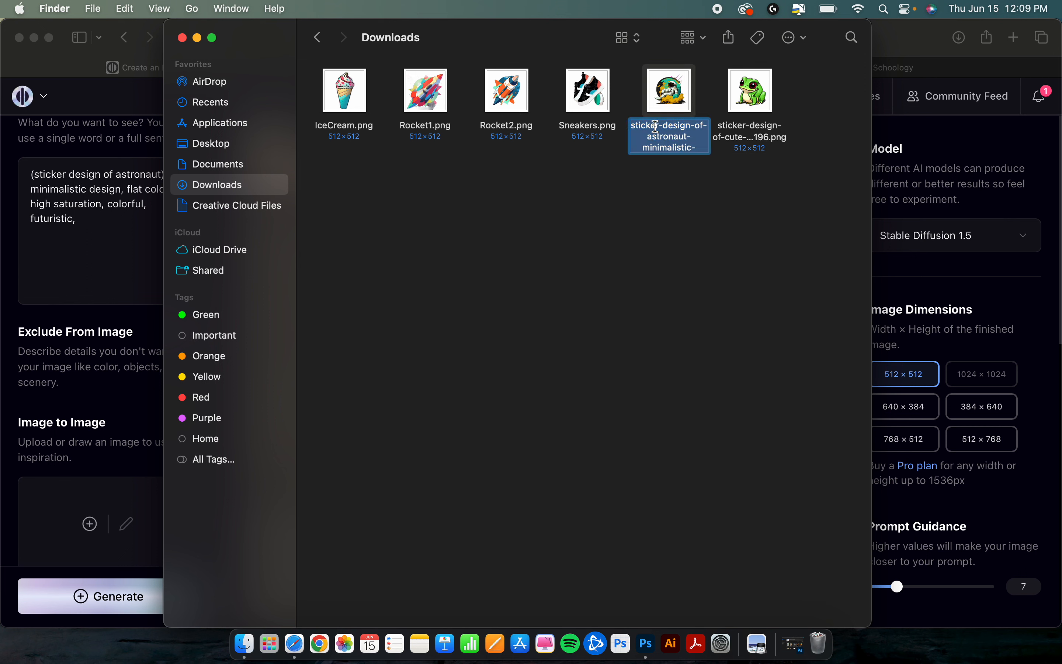
text(Astronaut.png)
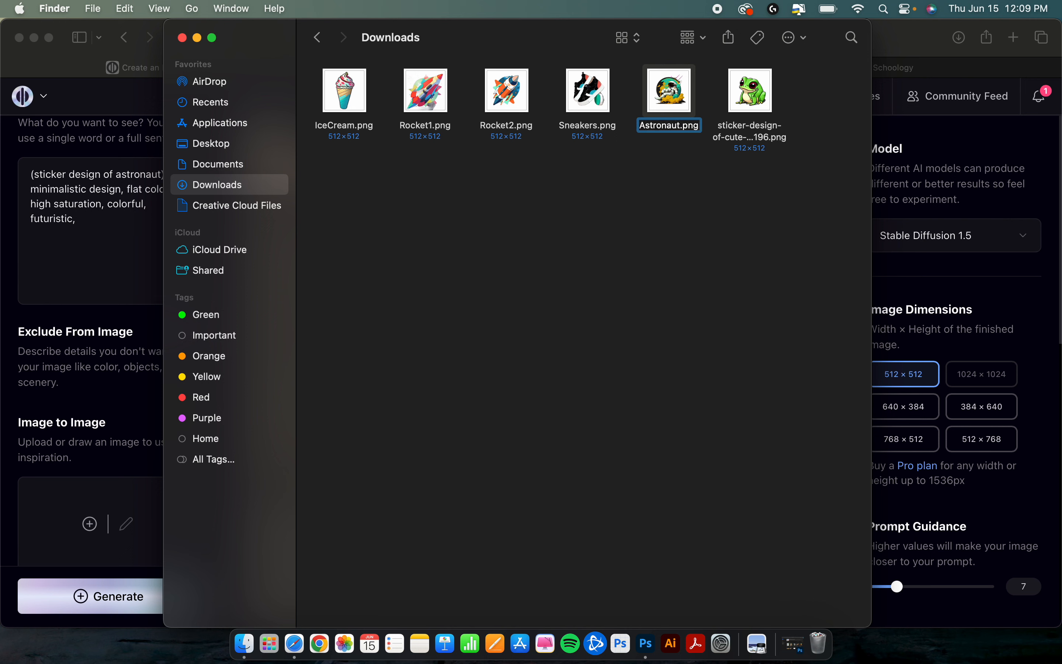
key(Return)
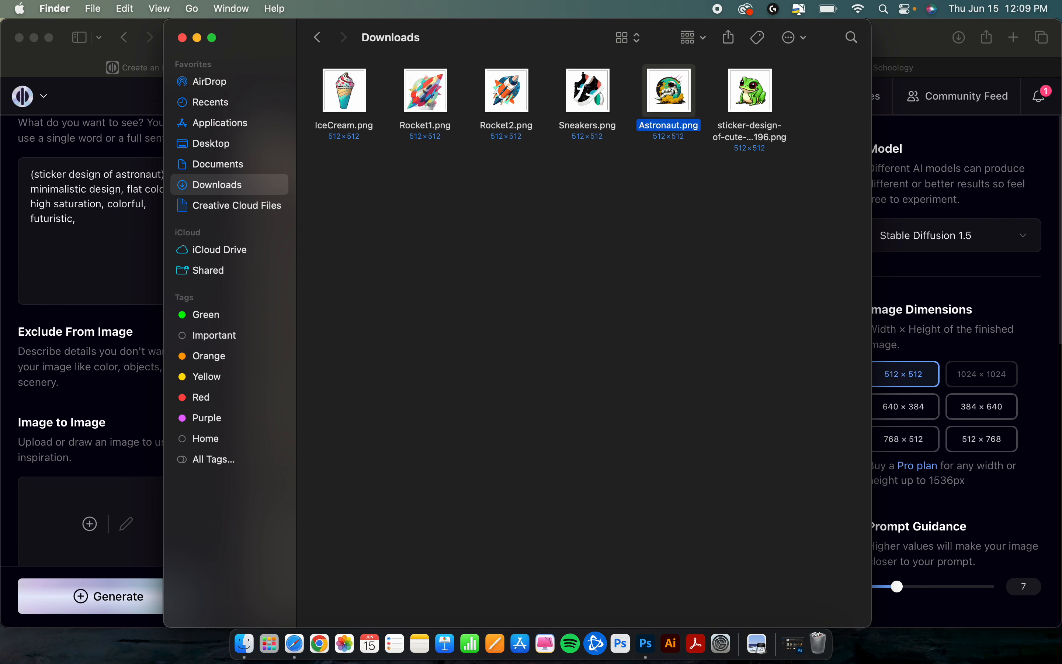
Step: Rename the downloaded green frog sticker image as Froggy.png
click(763, 131)
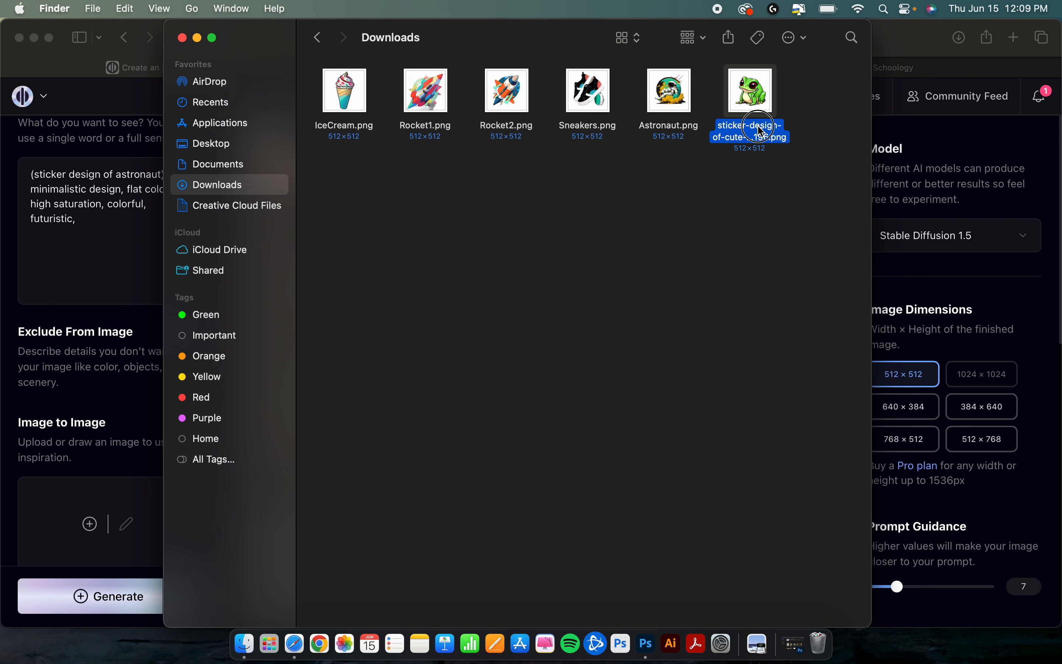
key(Return)
text(Froggy)
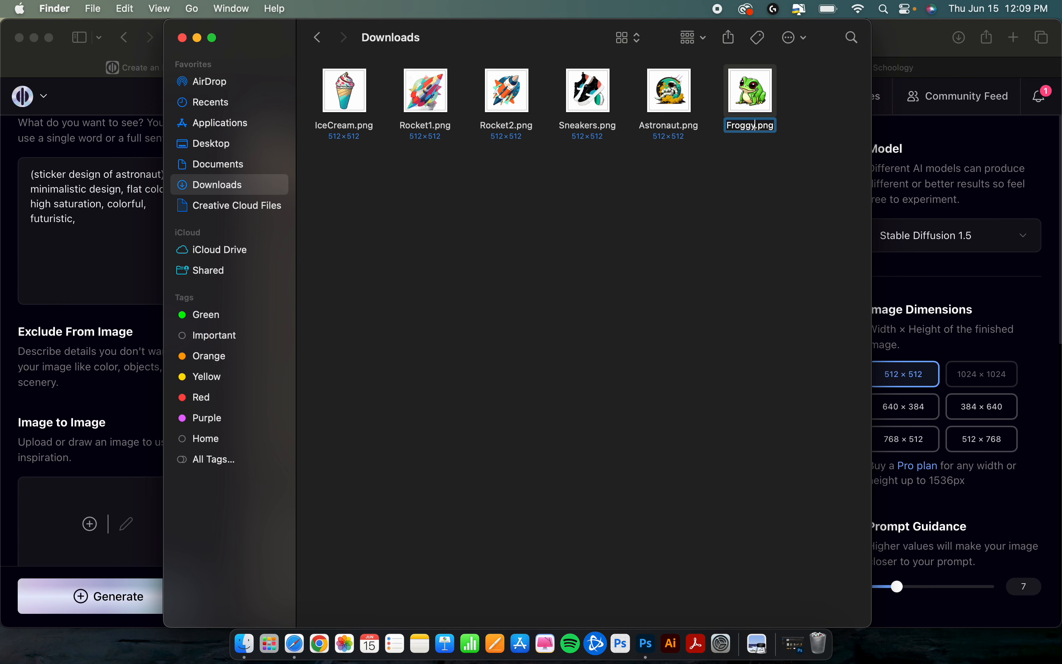
key(Return)
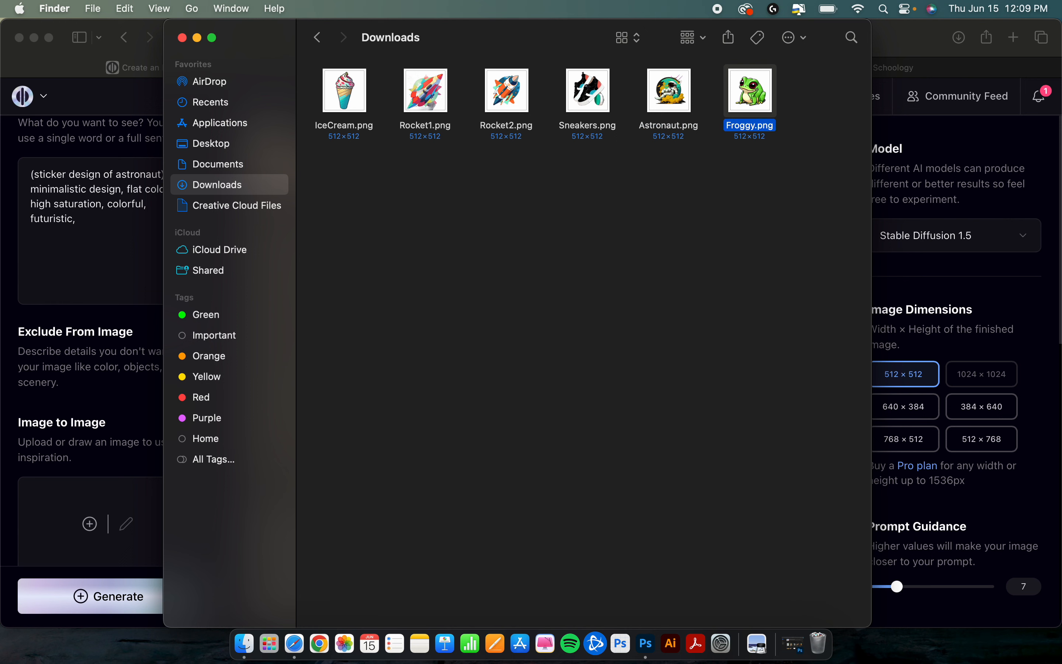
click(752, 191)
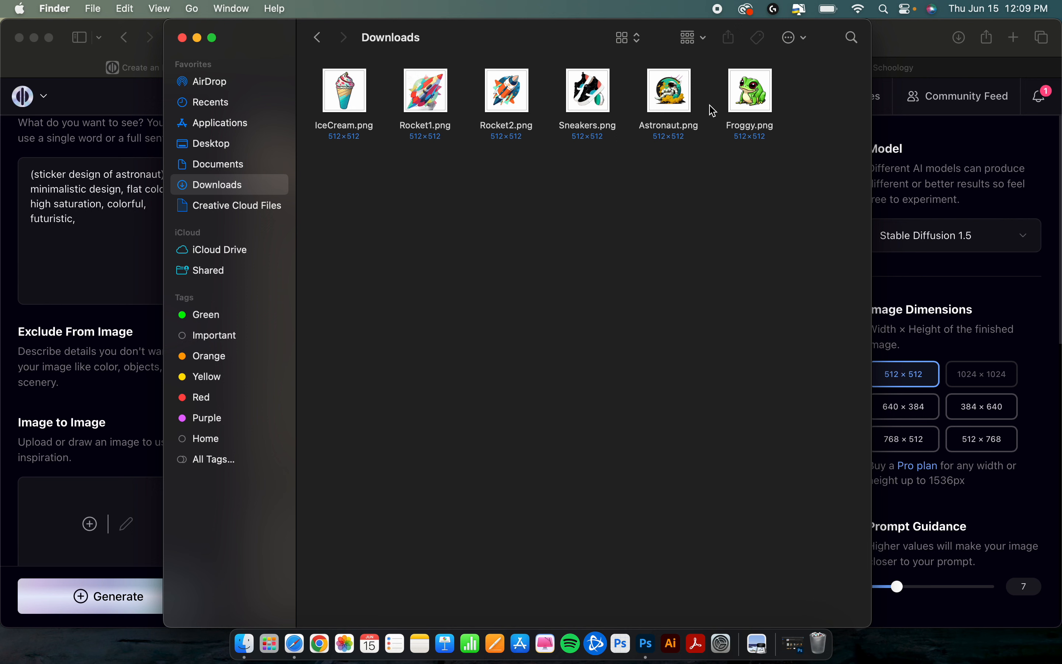
Step: In Safari, open Schoology's AI Generated Stickers folder, save the Ducky.png image to Downloads and close its preview
click(294, 641)
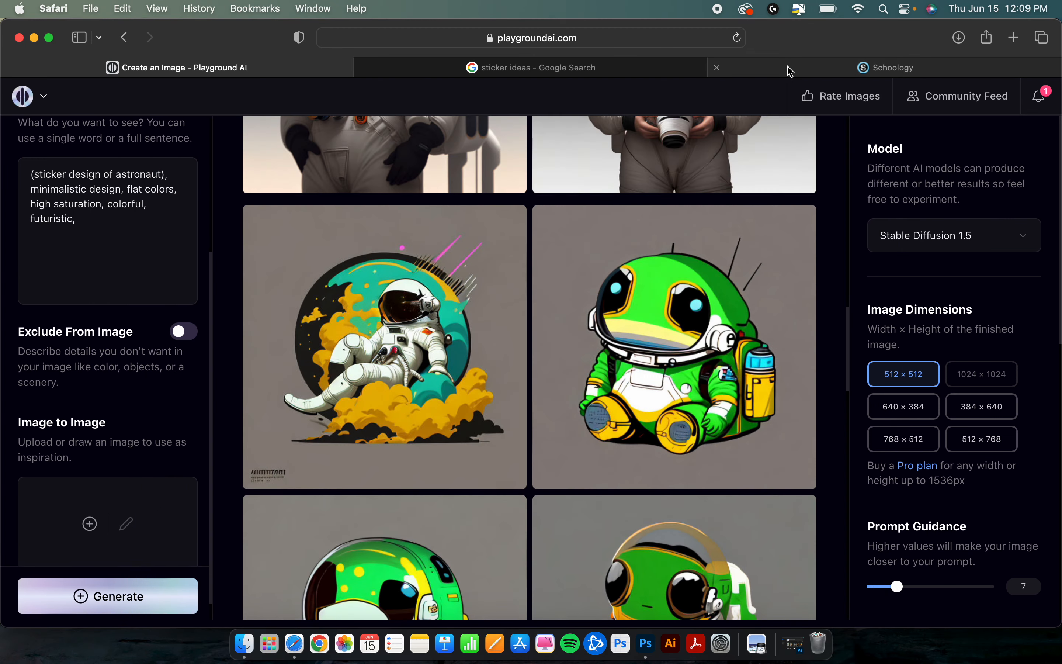
click(789, 69)
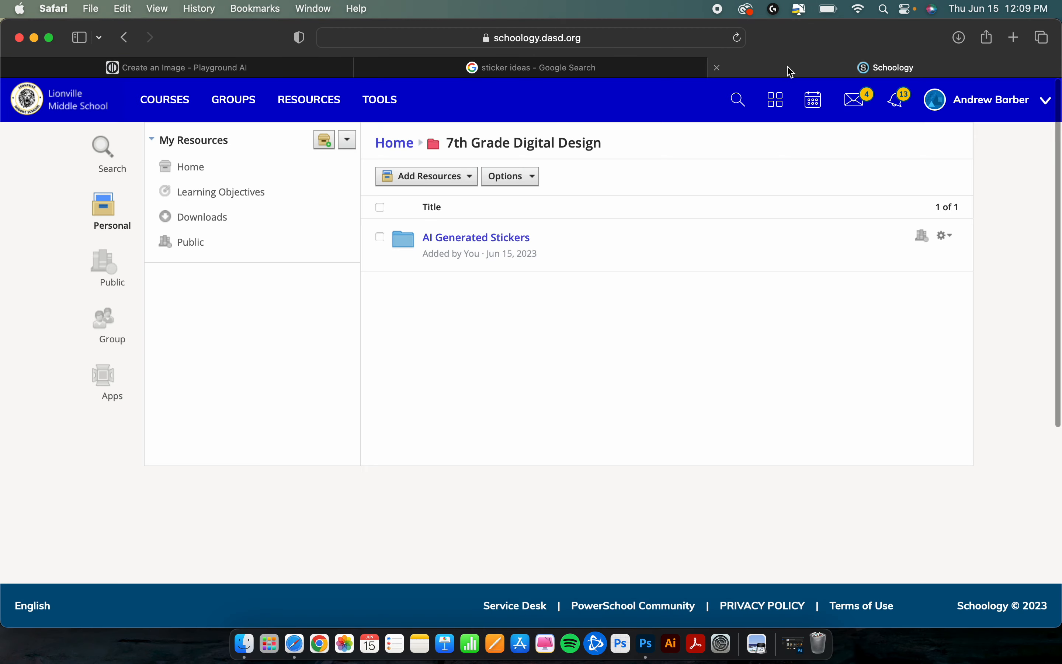
click(507, 240)
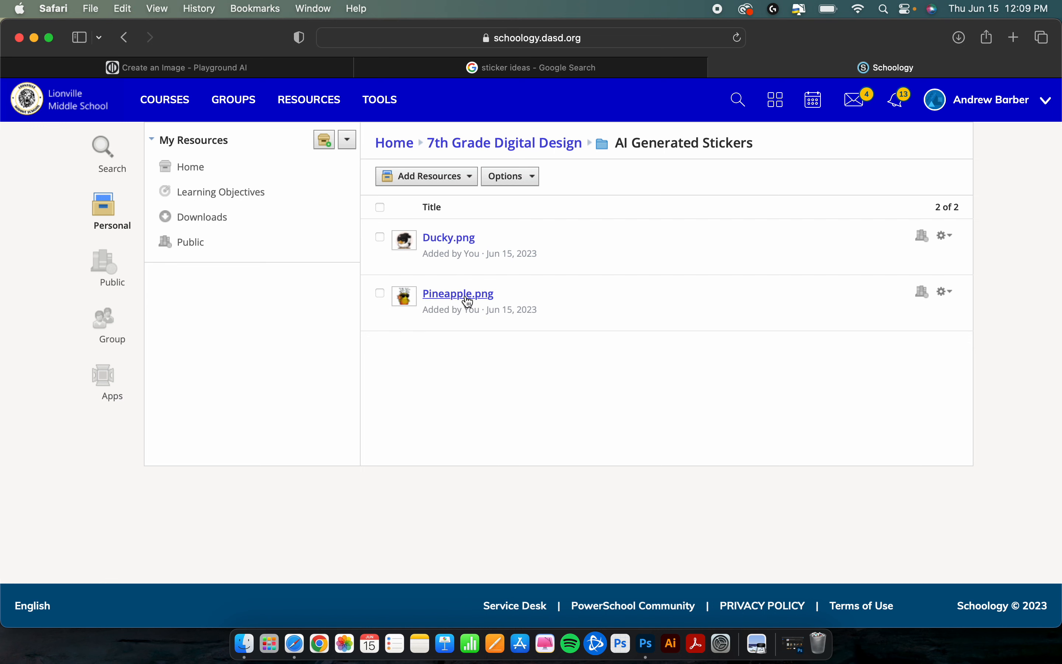
click(448, 240)
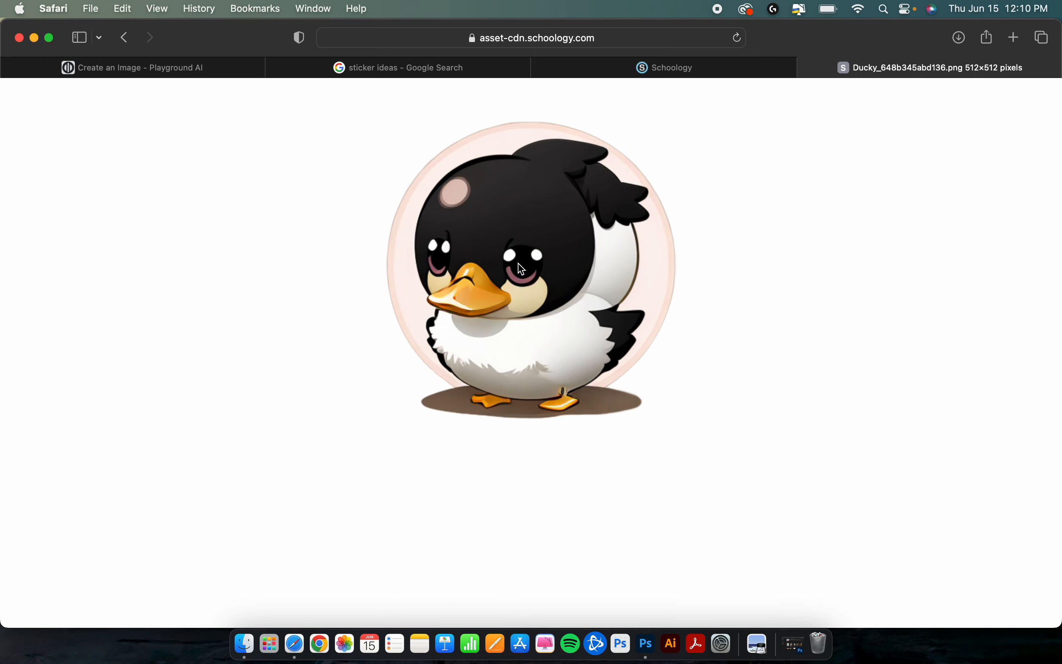
right_click(561, 239)
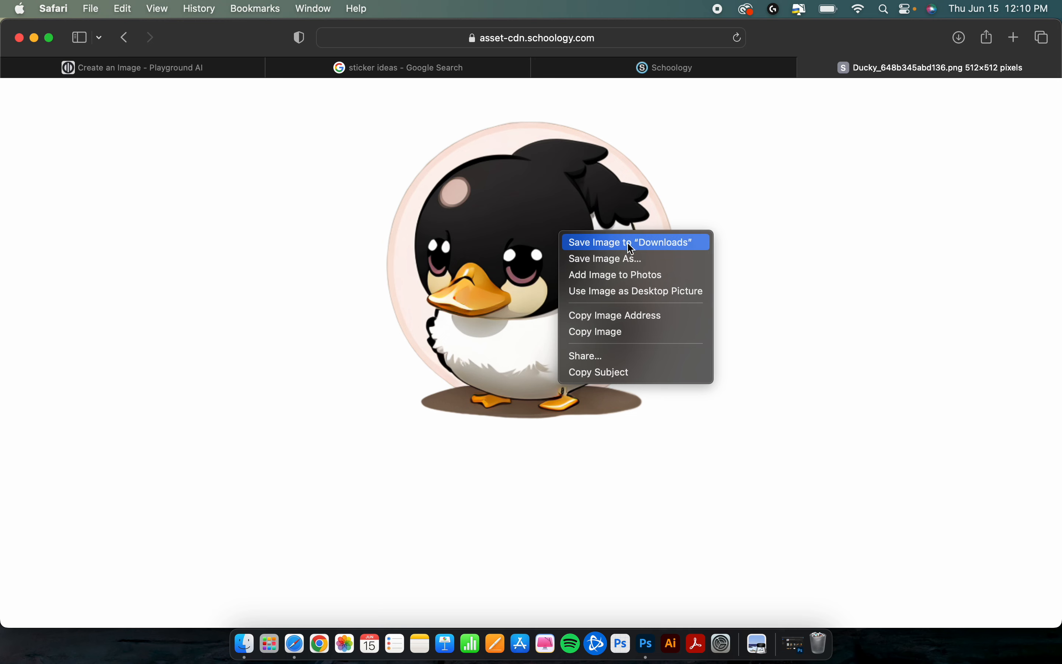
click(667, 249)
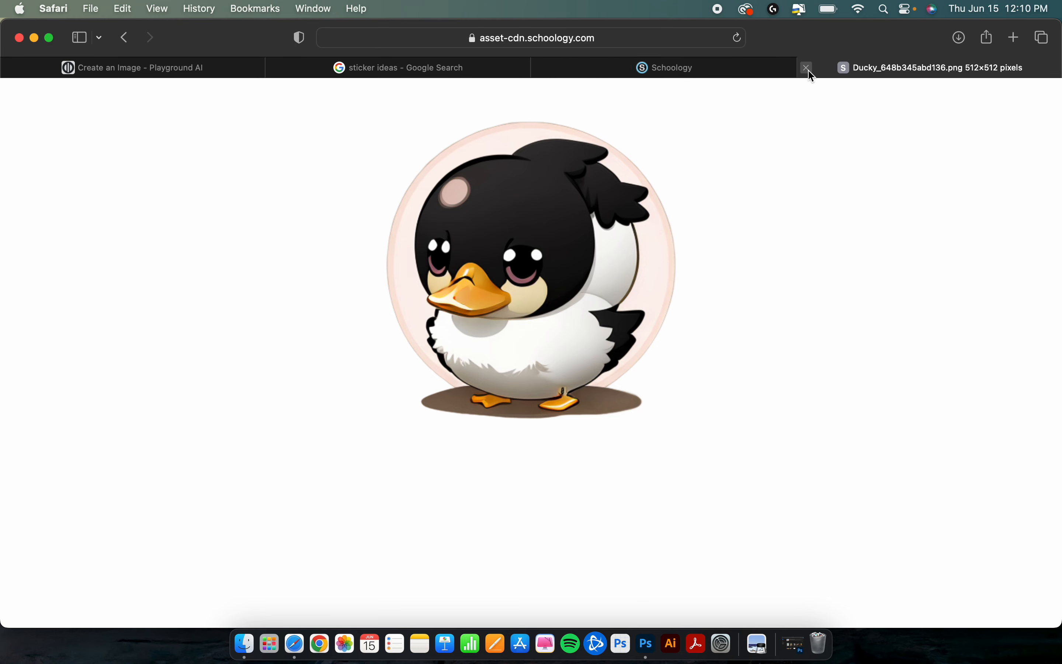
click(809, 69)
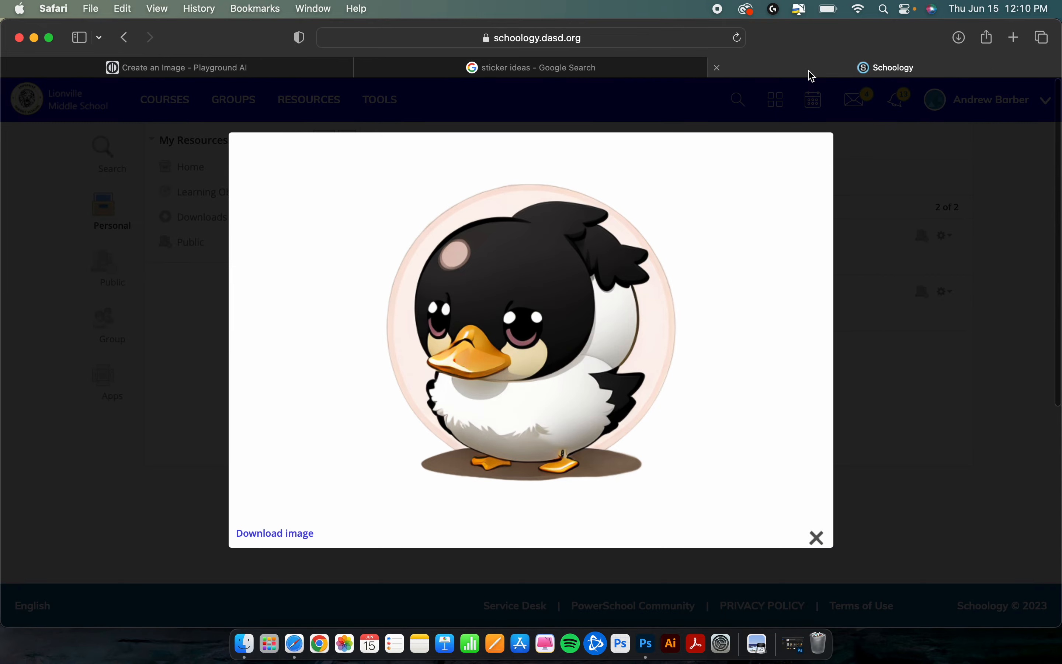
click(866, 162)
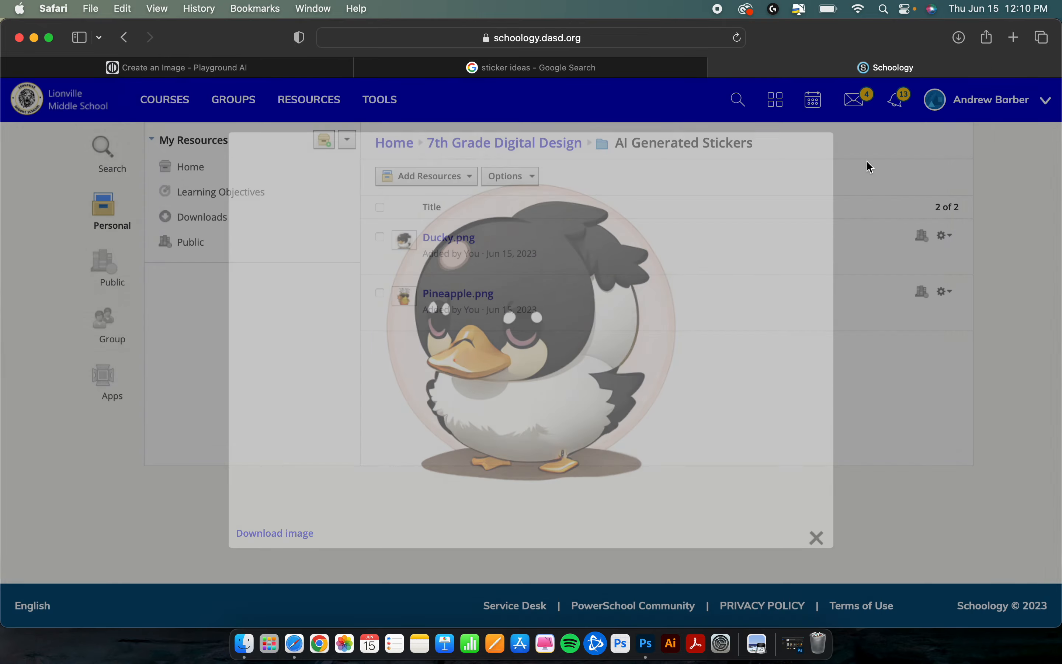
Step: Open Pineapple.png from the same Schoology folder, save the image to Downloads and close its preview
click(448, 295)
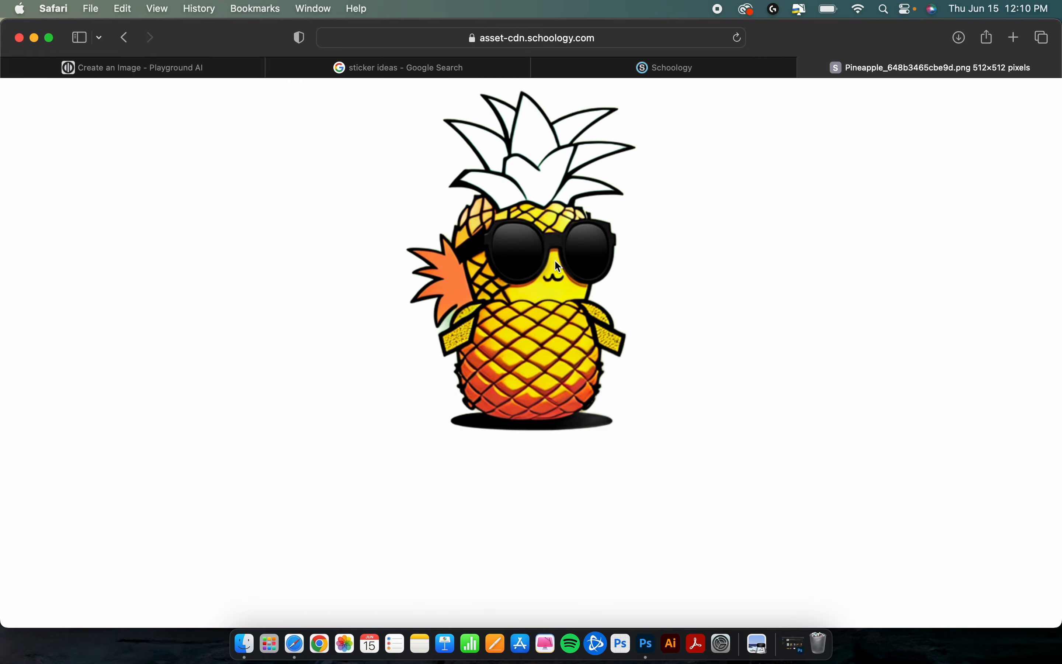
right_click(555, 262)
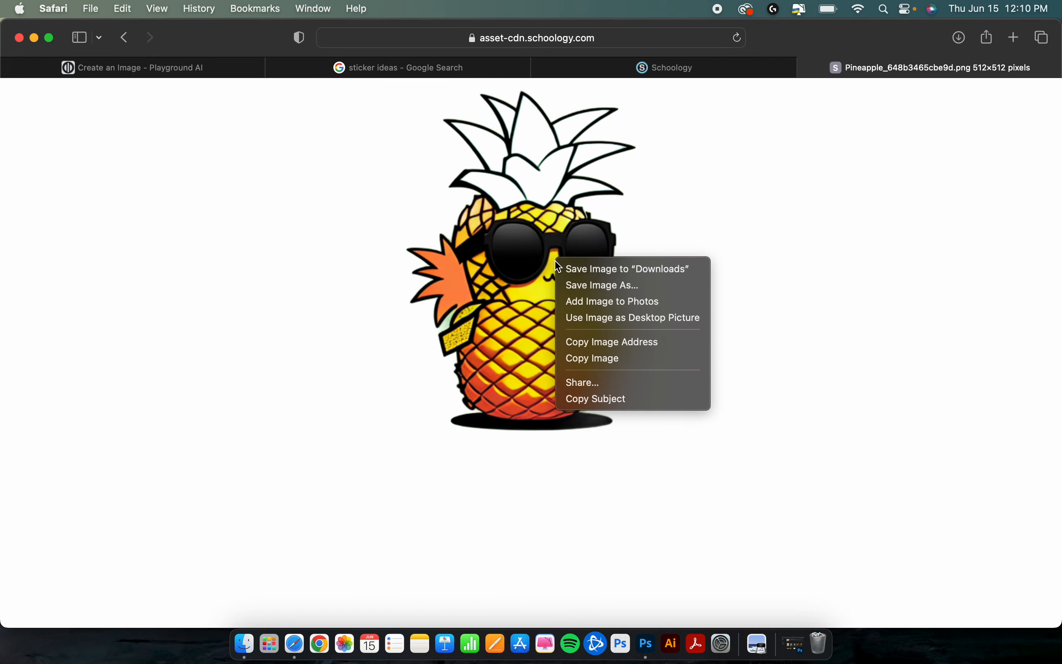
click(699, 270)
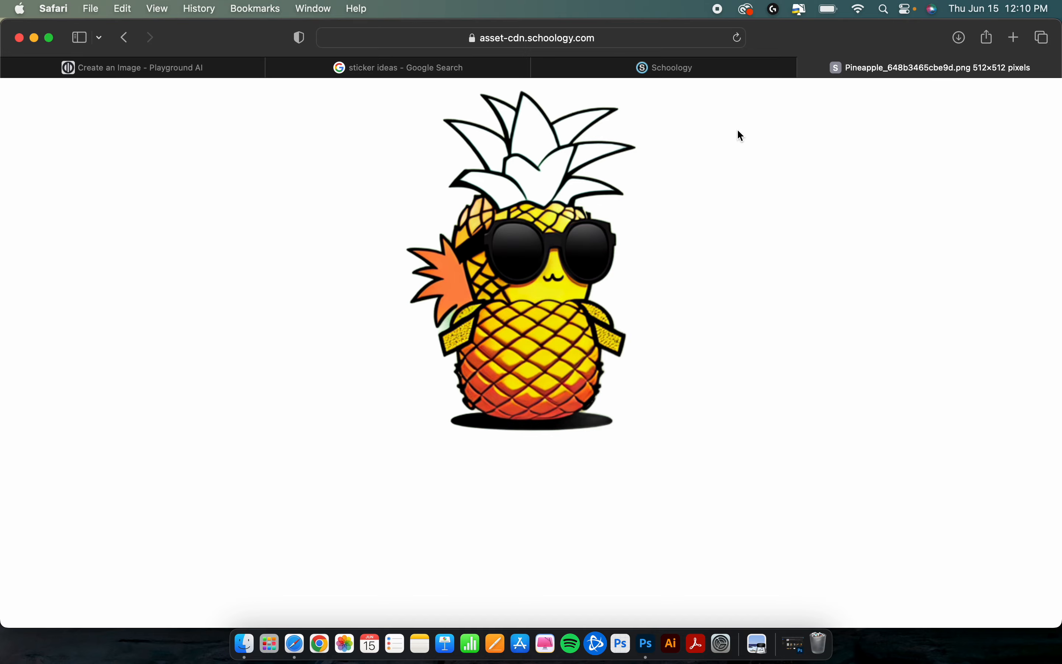
click(807, 69)
click(868, 196)
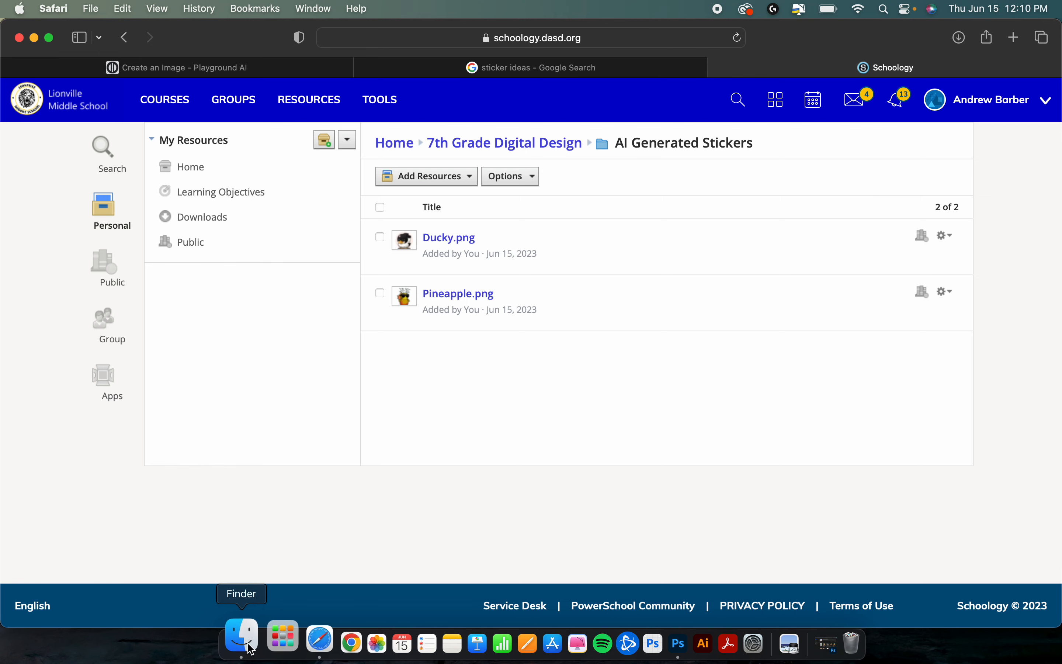
Step: Switch to Finder and rename the downloaded duck image as Ducky.png
click(254, 653)
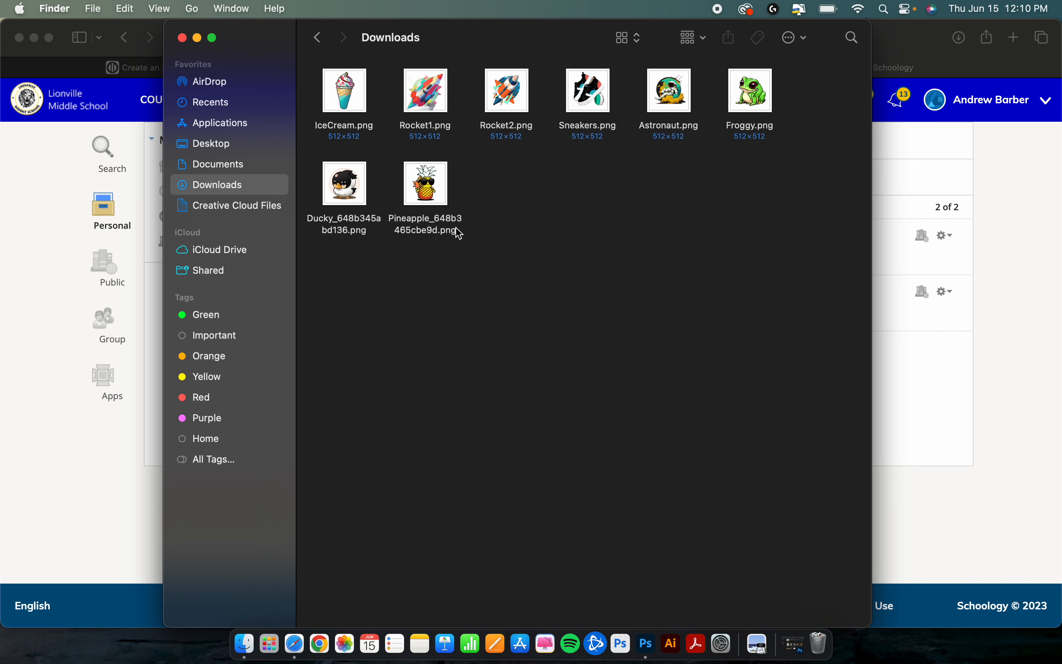
click(340, 226)
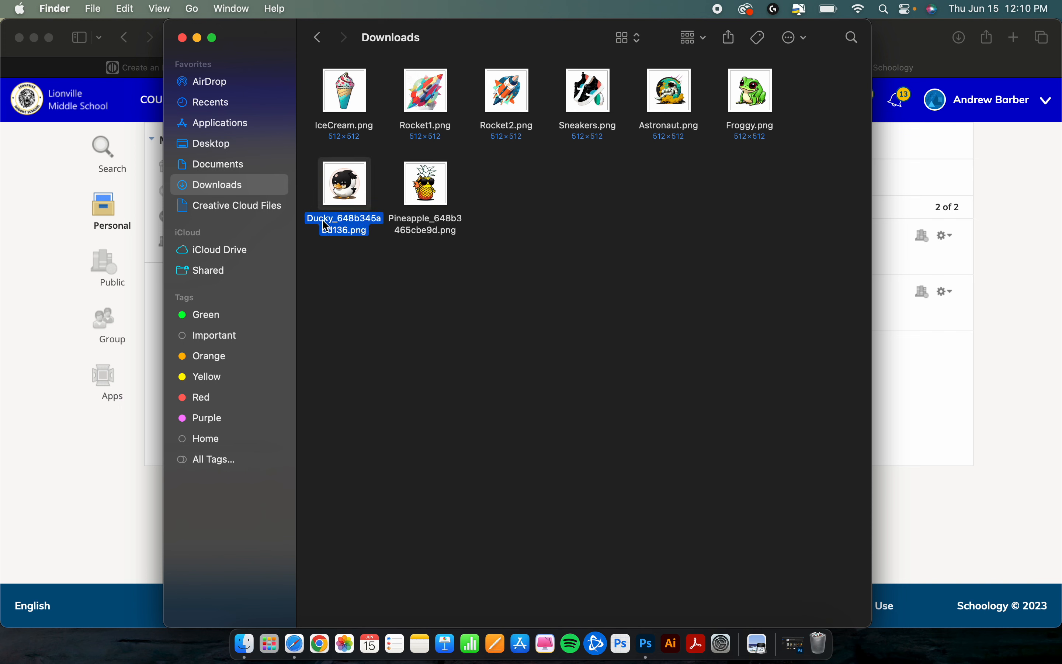
key(Return)
text(Ducky)
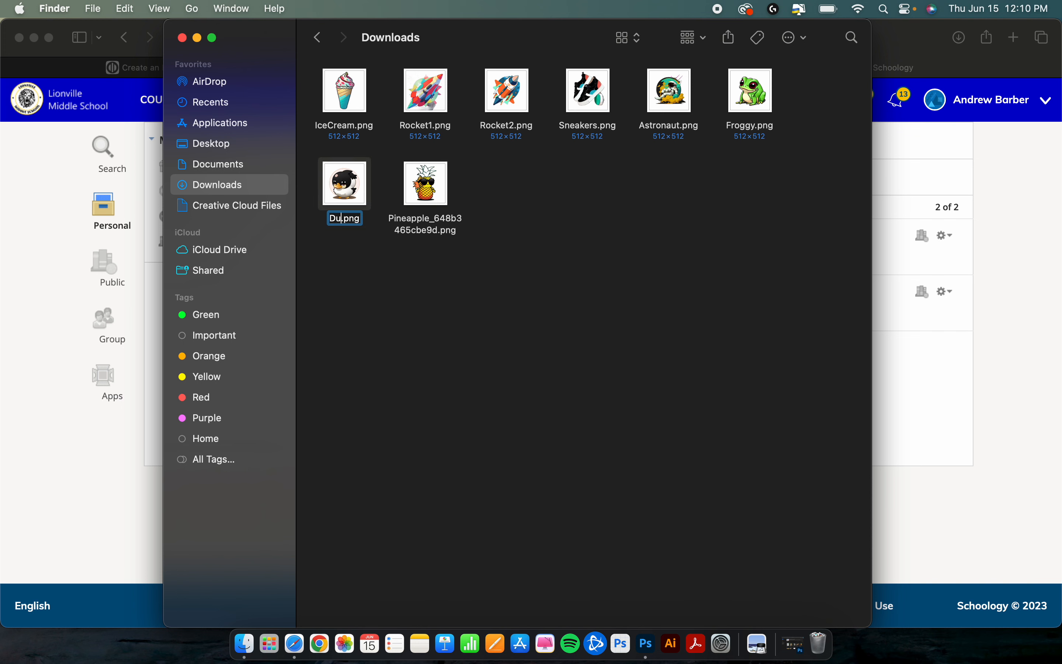
key(Return)
Step: Rename the downloaded pineapple image as Pineapple.png and clear the file selection
click(395, 220)
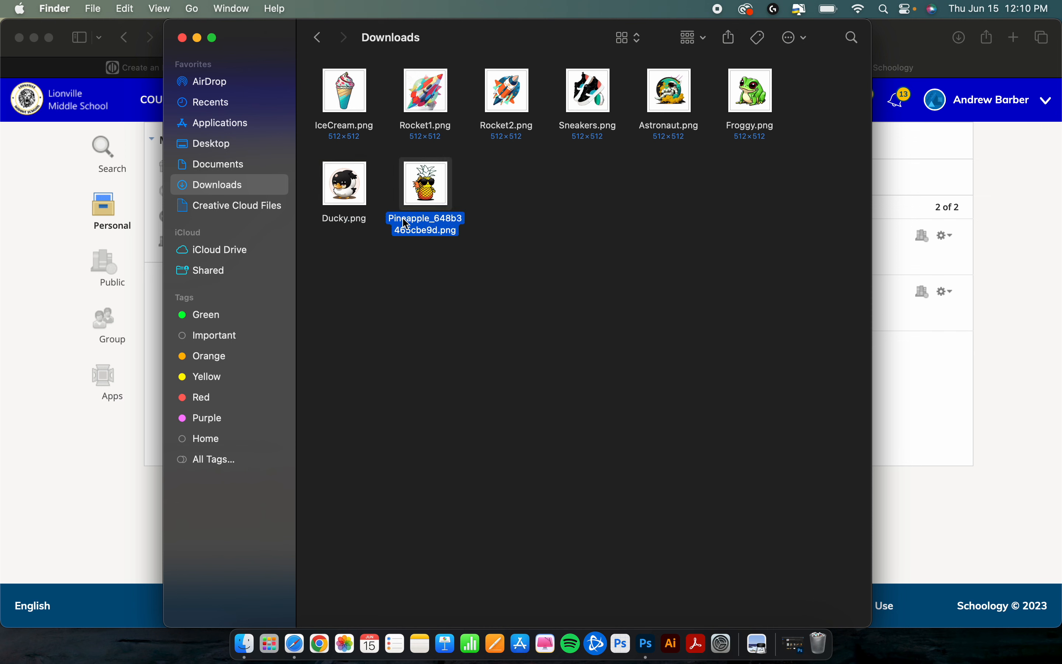
key(Return)
text(Pineapple)
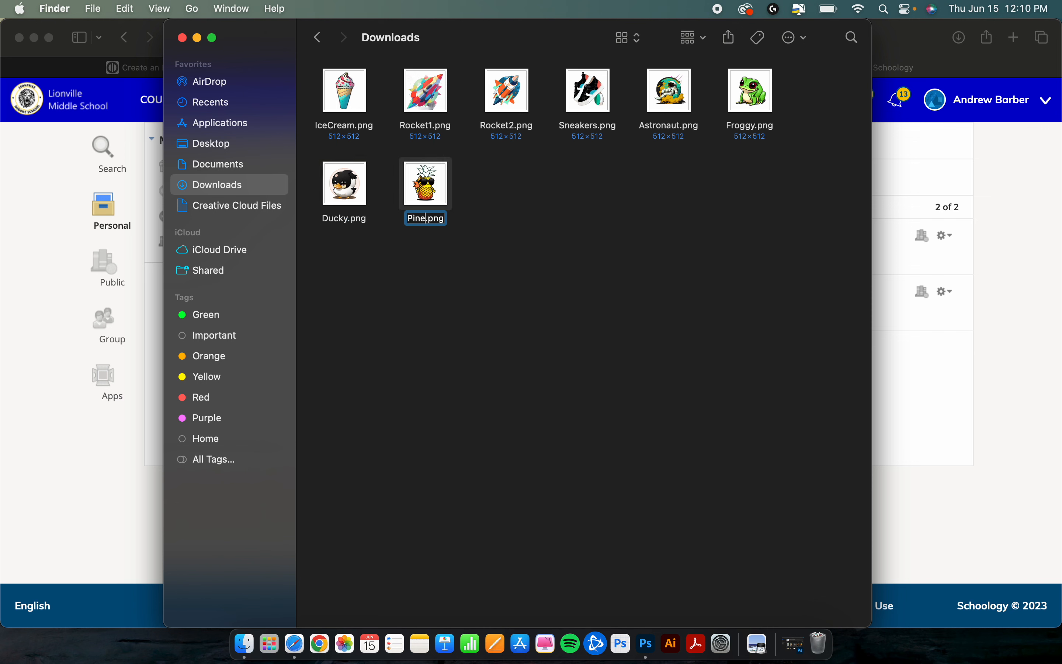
key(Return)
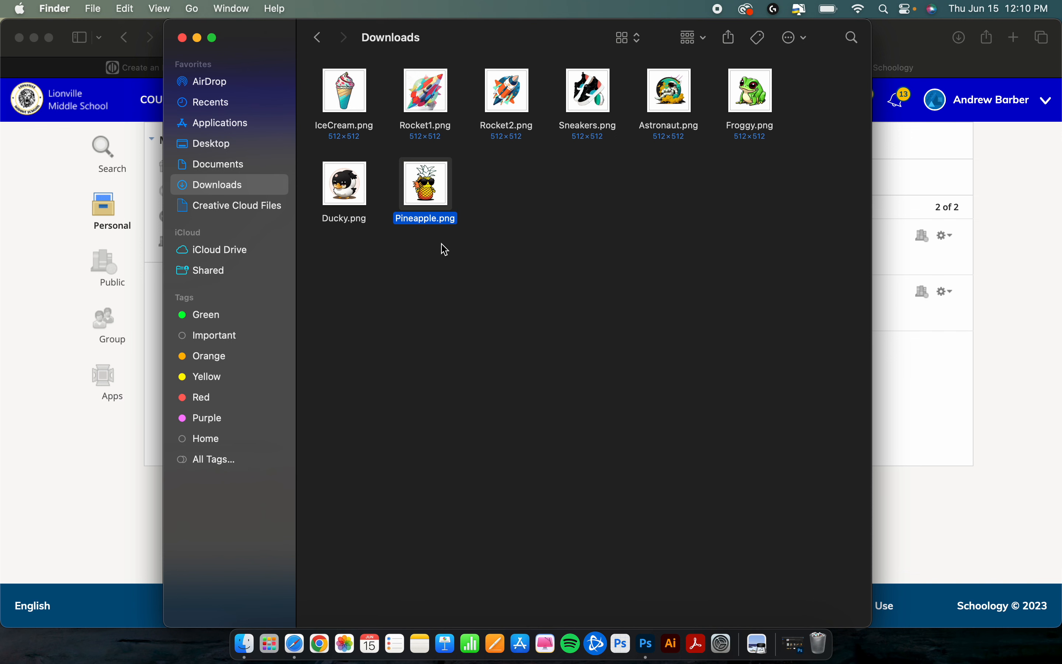
click(457, 260)
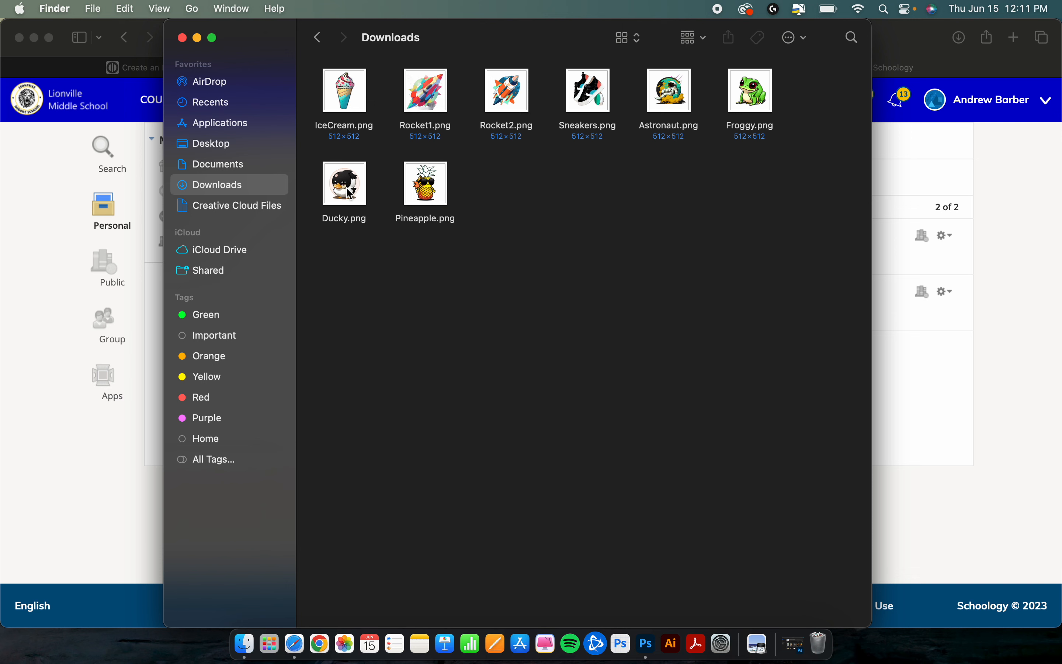
Step: Open Ducky.png from the Downloads folder in Photoshop and enlarge the duck for a closer view
drag(349, 193, 651, 643)
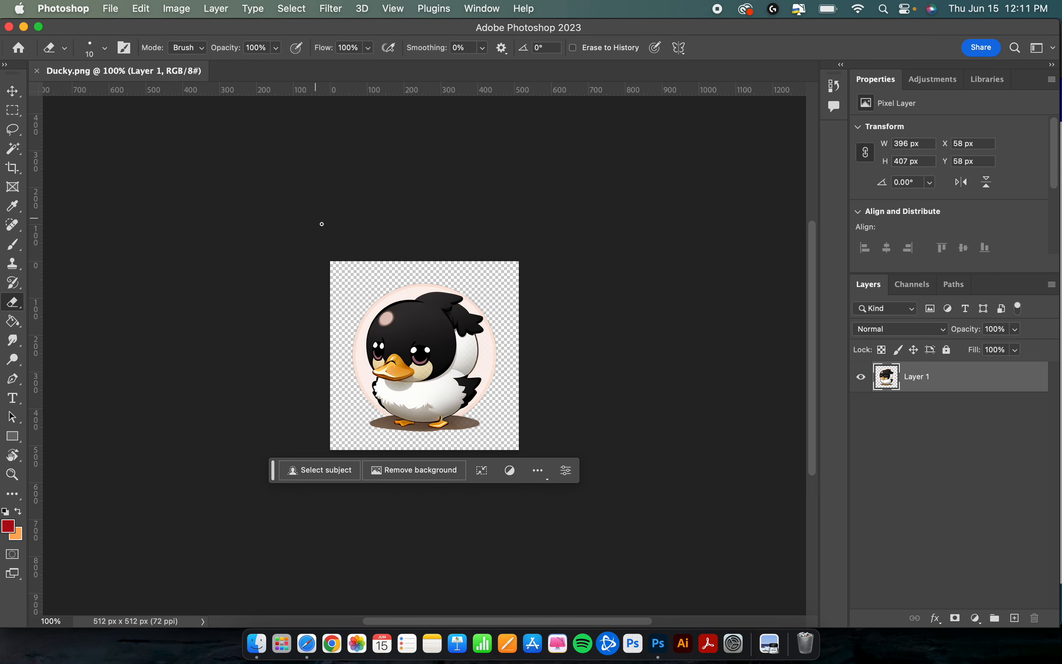
scroll(322, 223, up, 3)
scroll(322, 223, up, 1)
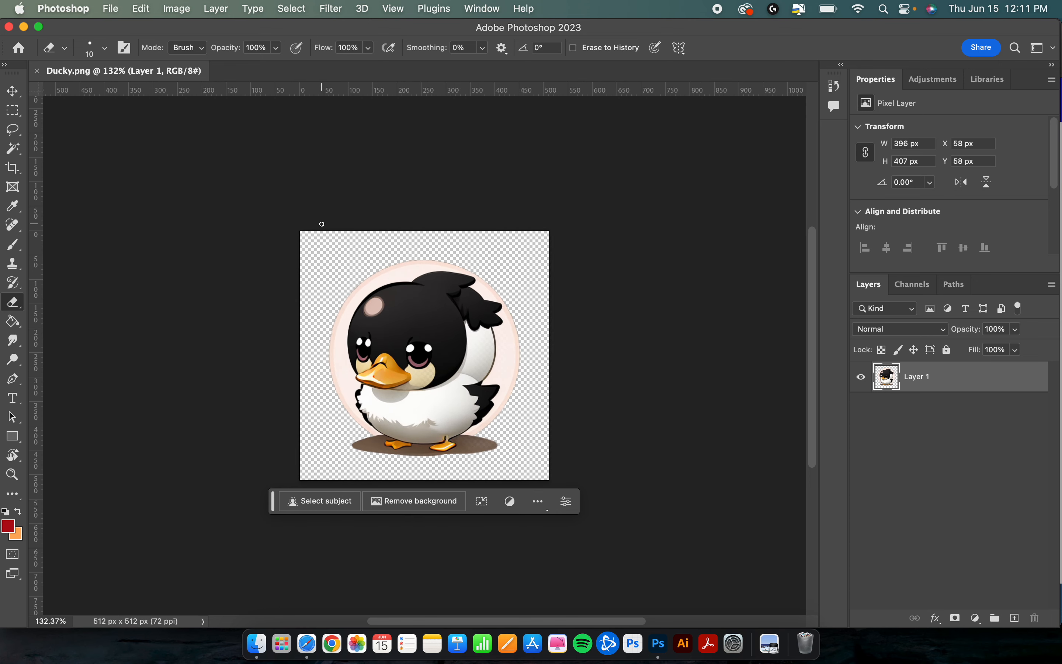
scroll(322, 223, down, 1)
scroll(322, 224, up, 4)
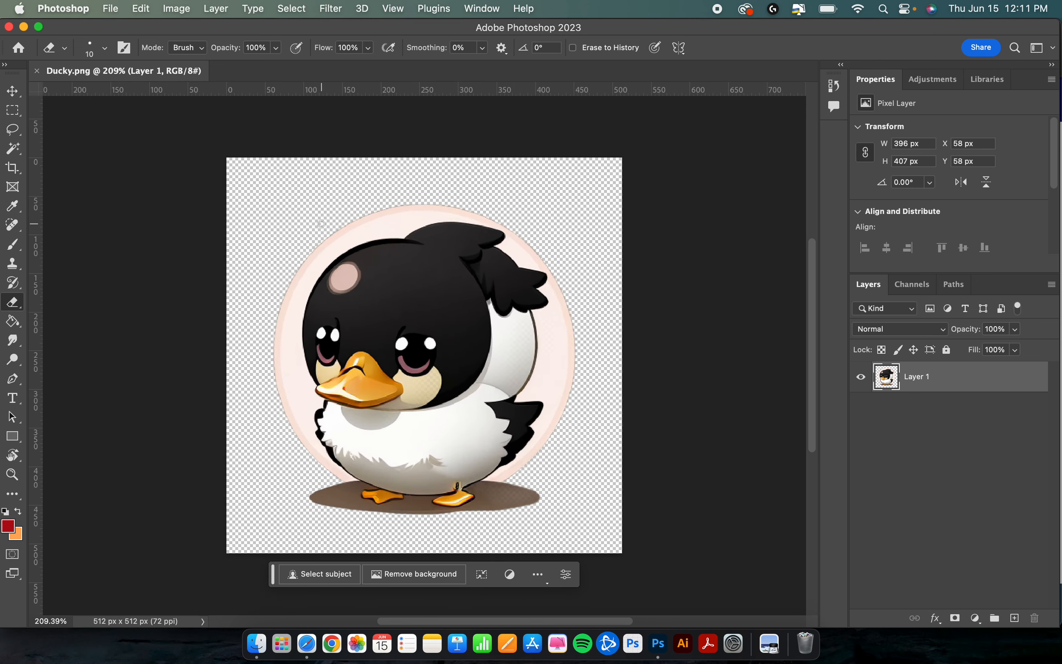
scroll(321, 224, down, 1)
scroll(321, 224, up, 1)
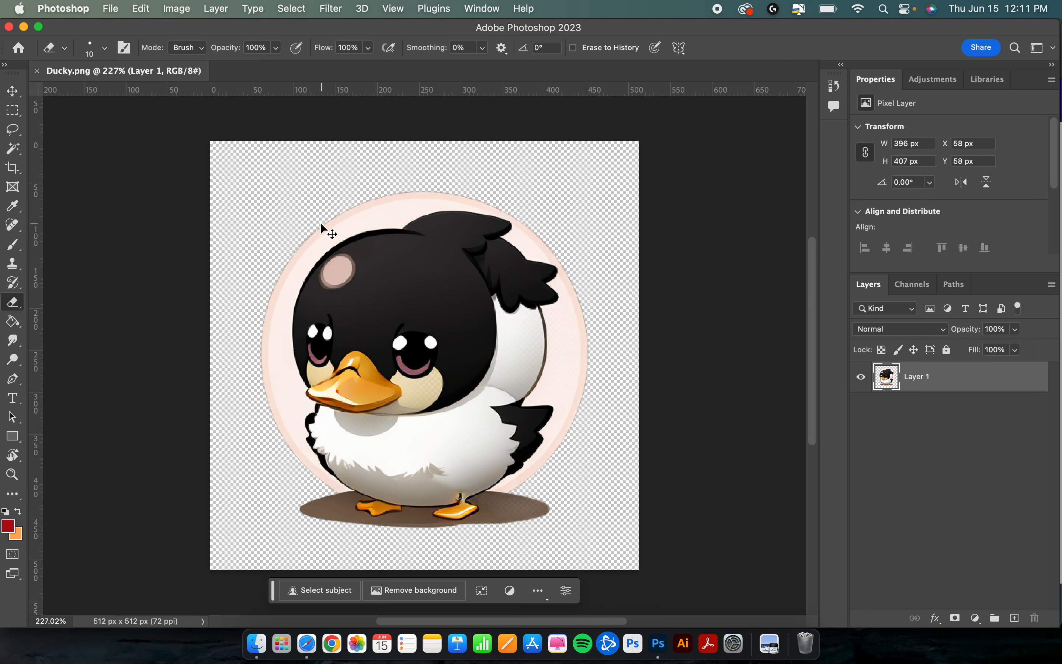
Step: View the duck image at 66.7% and at 300% to examine the artwork closely
key(super+minus)
key(super+minus)
key(super+minus)
key(super+minus)
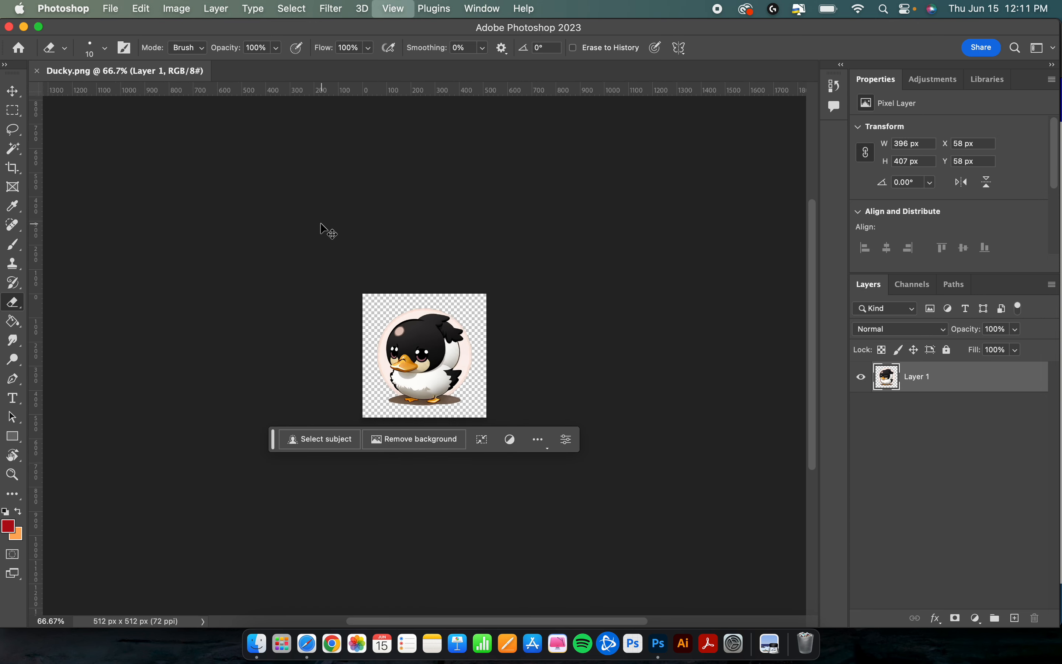
key(super+plus)
key(super+plus)
key(super+plus)
key(super+plus)
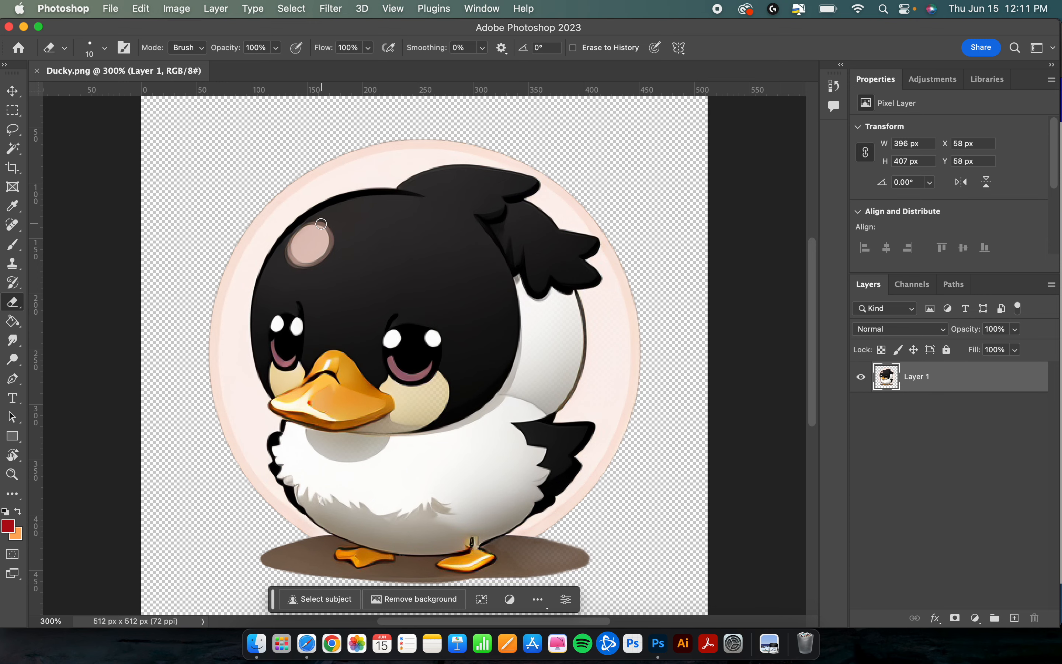
Step: Check the available eraser tool variants and keep the regular Eraser Tool active for the duck image
scroll(321, 224, down, 2)
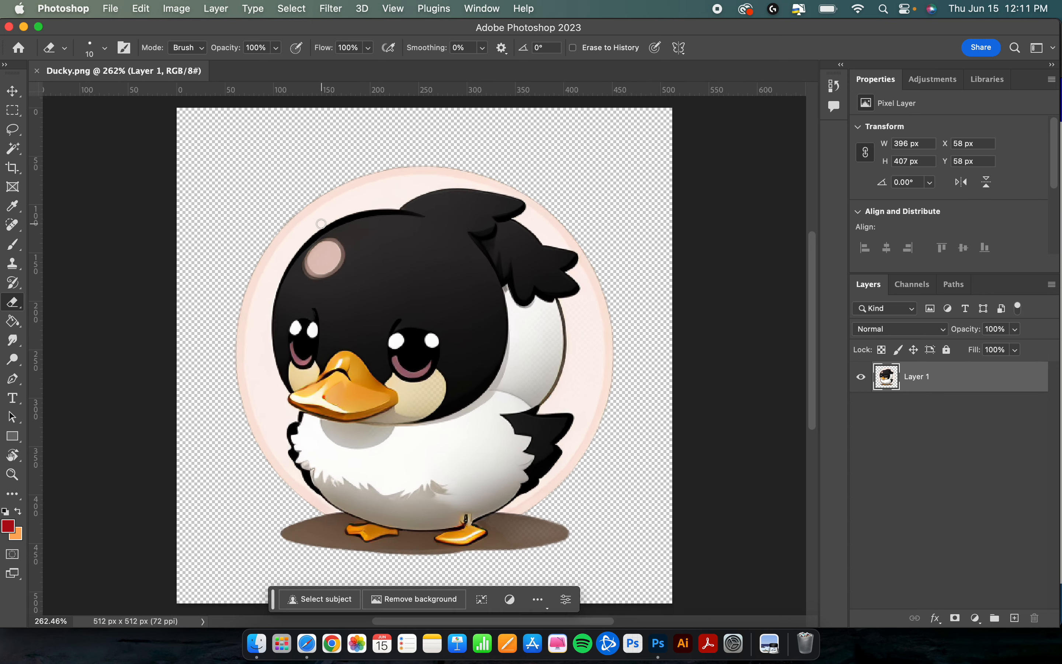
scroll(322, 224, up, 3)
scroll(322, 224, down, 3)
scroll(321, 223, up, 1)
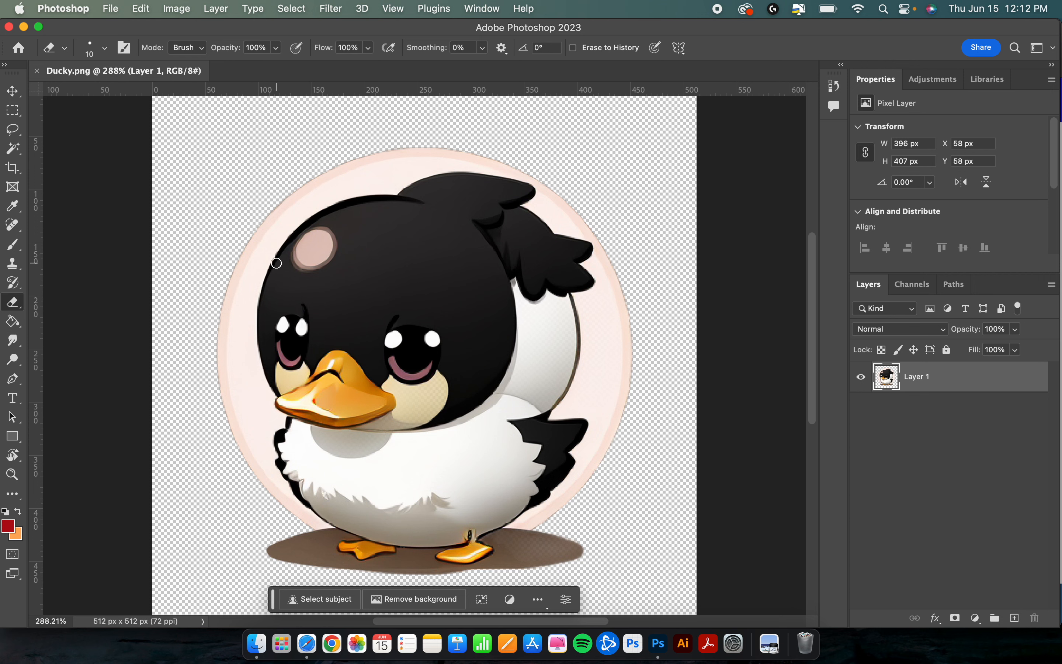
right_click(17, 307)
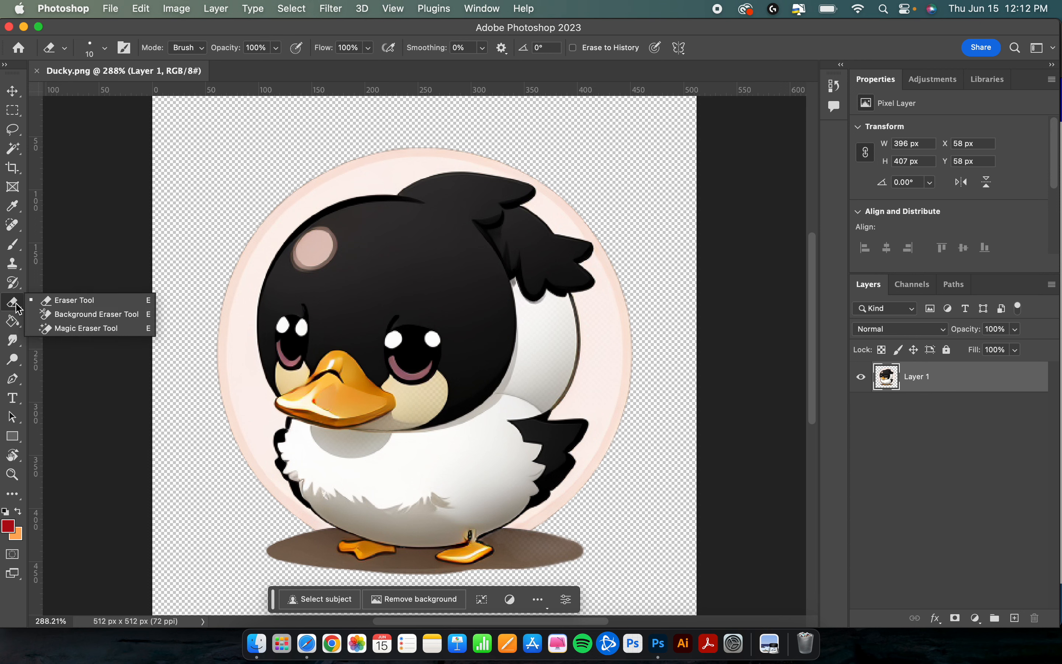
click(15, 302)
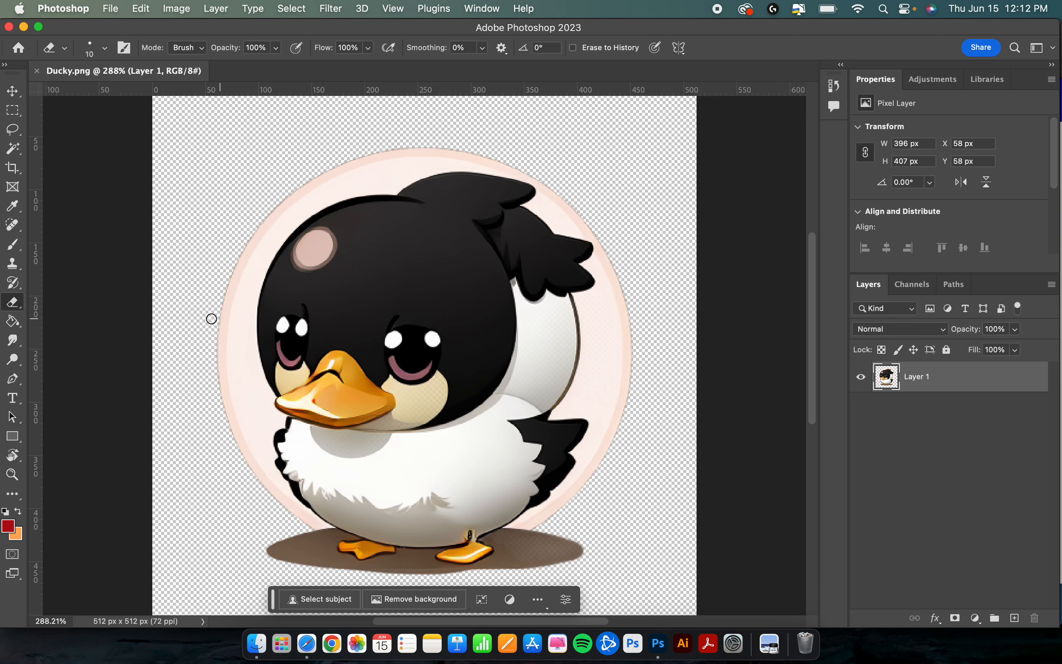
Step: Choose the 10 px Hard Round brush from General Brushes as the eraser tip
scroll(211, 318, up, 5)
scroll(210, 318, up, 2)
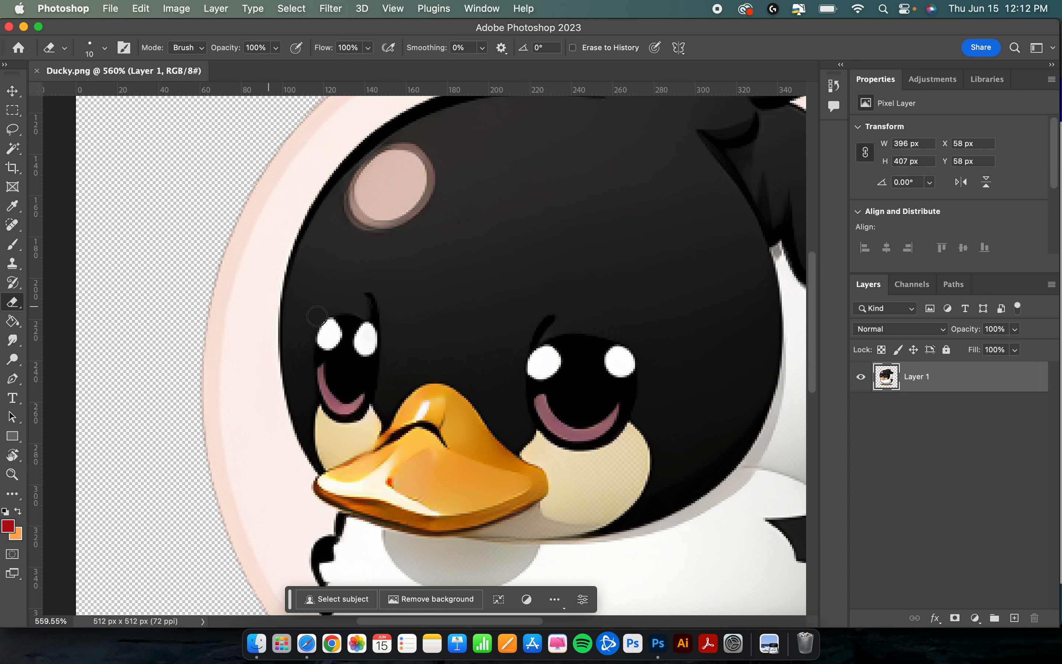
right_click(247, 297)
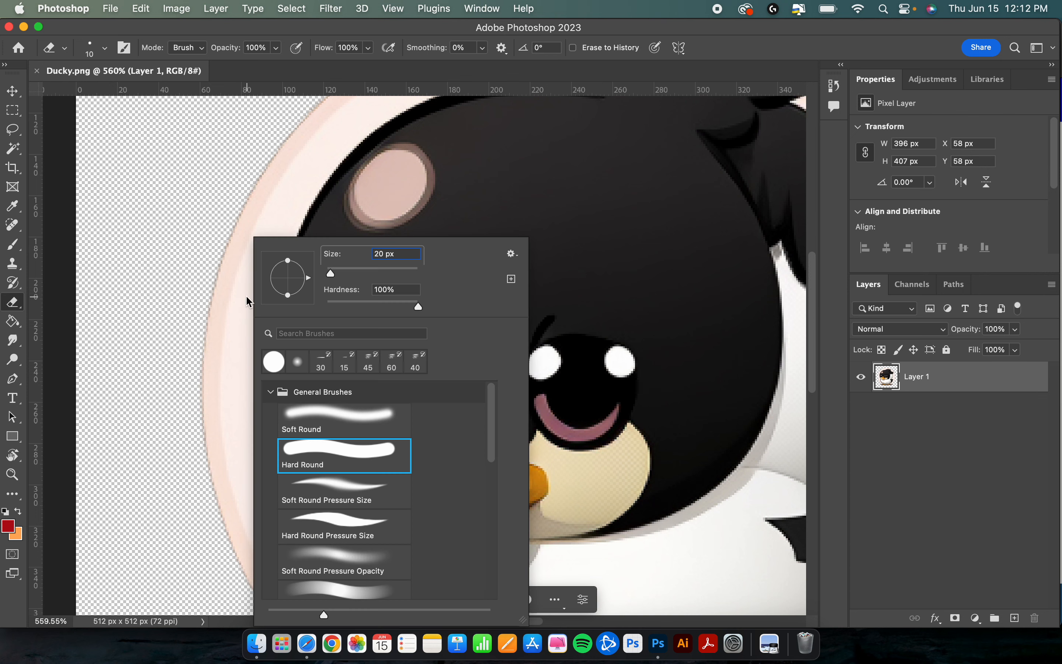
click(271, 393)
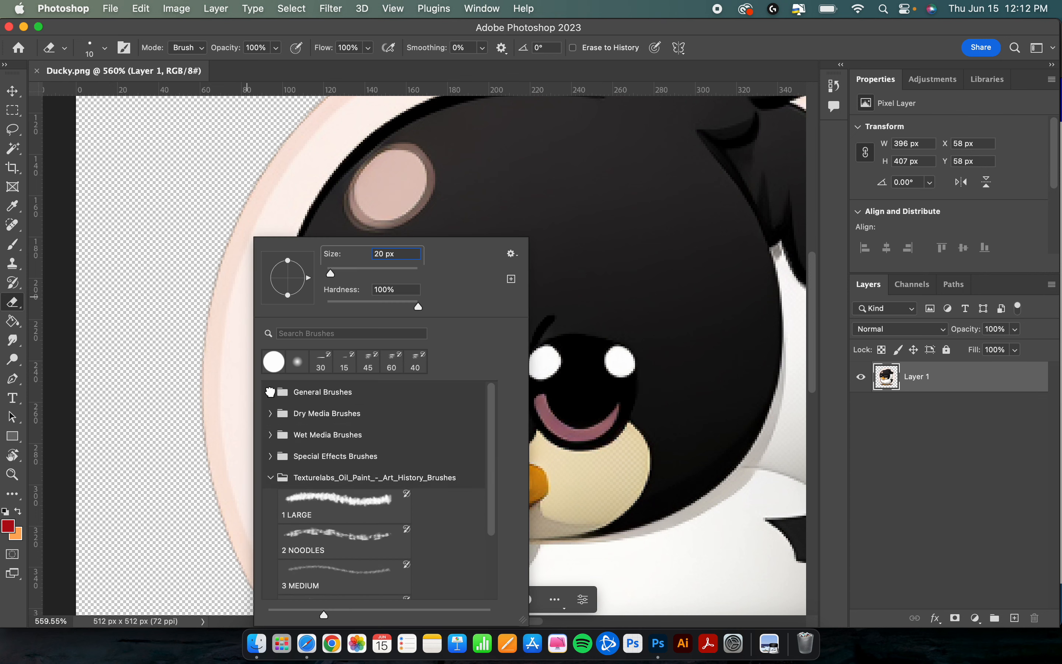
click(271, 477)
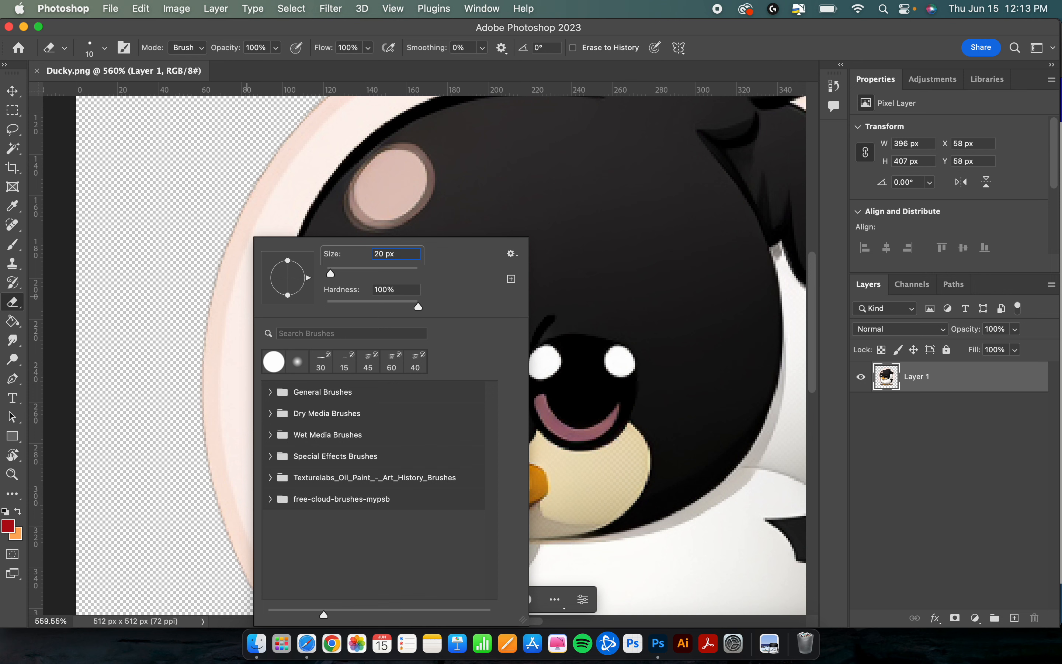
click(269, 393)
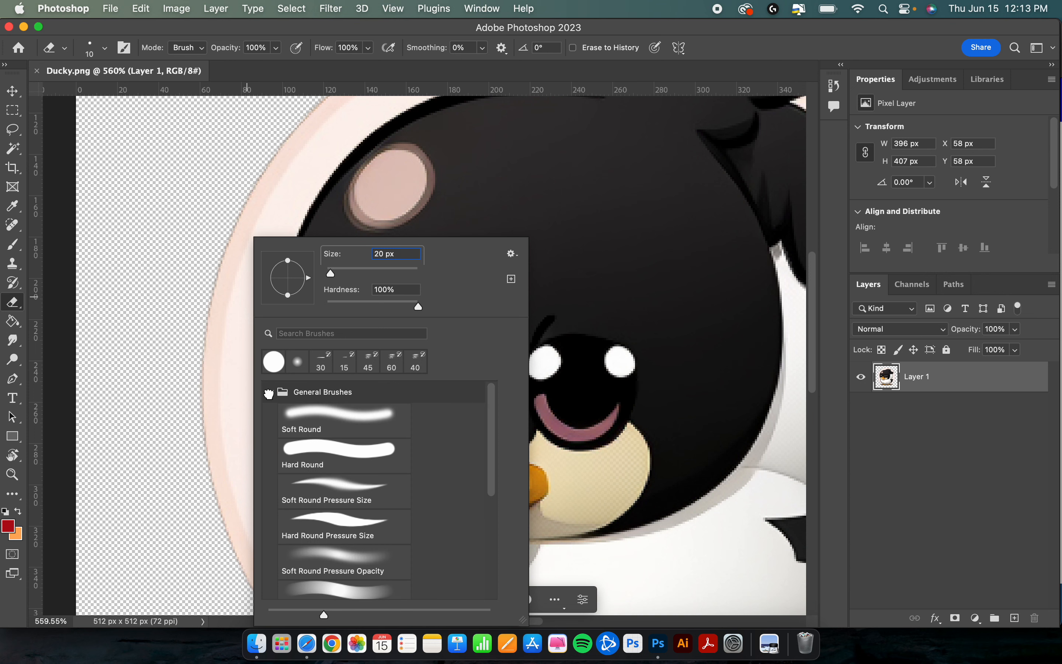
click(348, 456)
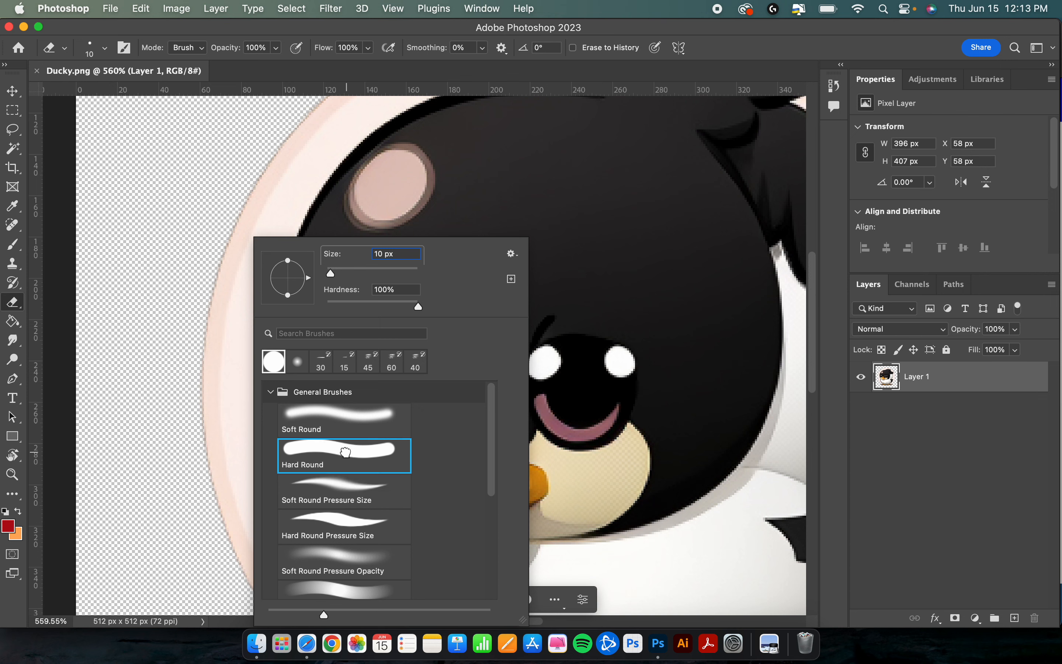
key(Return)
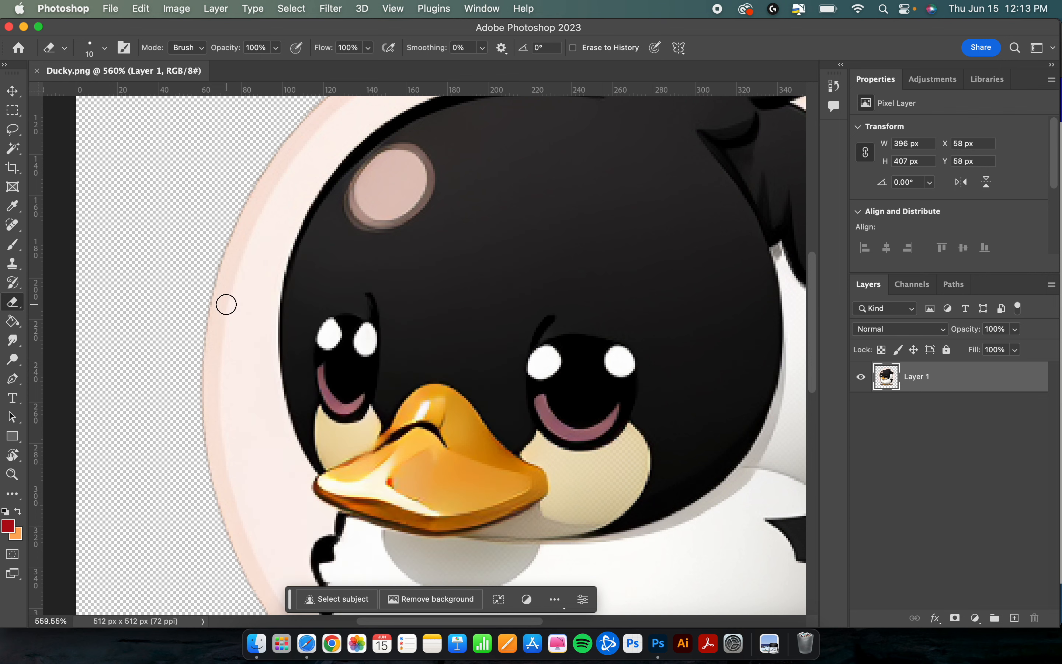
Step: Try erasing the pink background beside the duck's face with a 100 px eraser, and undo the erasure
key(bracketright)
key(bracketright)
key(bracketright)
key(bracketright)
key(bracketright)
key(bracketright)
key(bracketright)
key(bracketright)
key(bracketright)
click(265, 316)
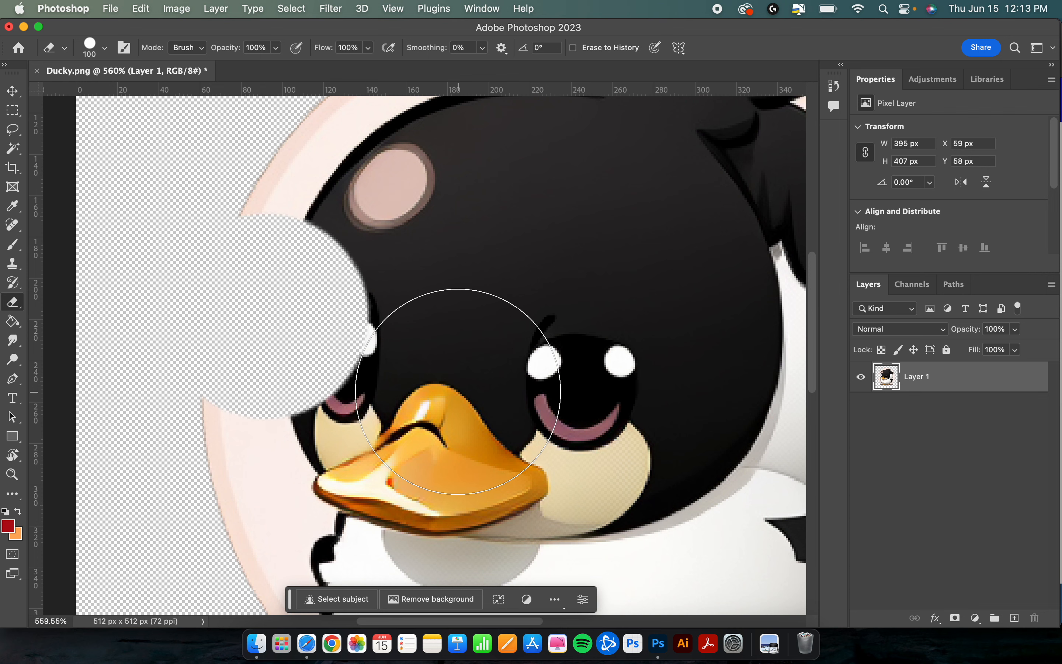
key(super+z)
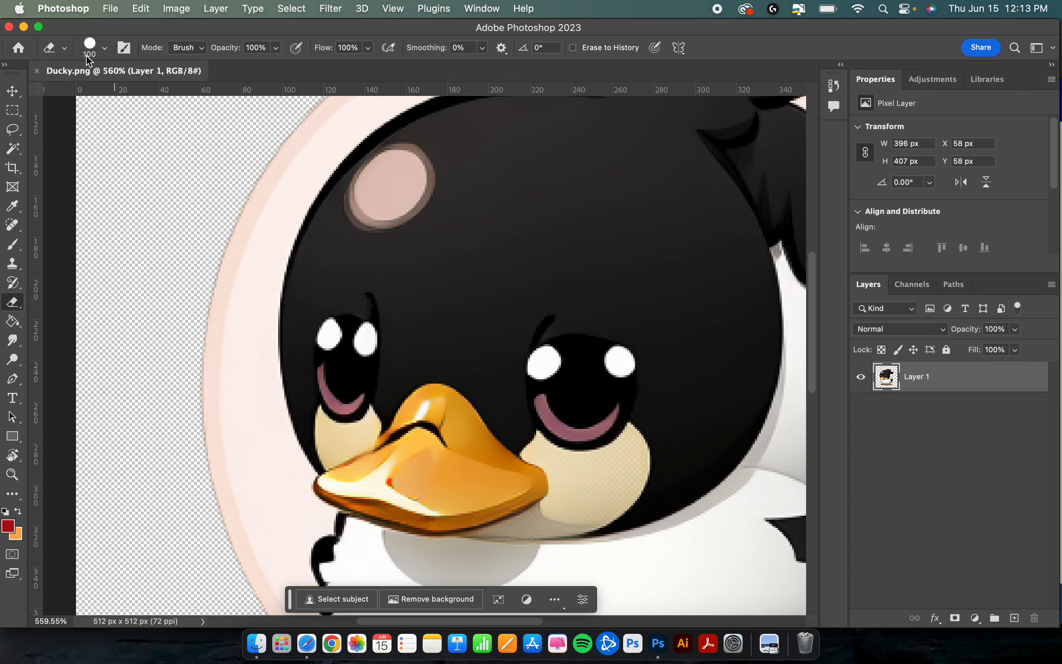
Step: Set the eraser brush size to 36 px in the brush settings
click(106, 50)
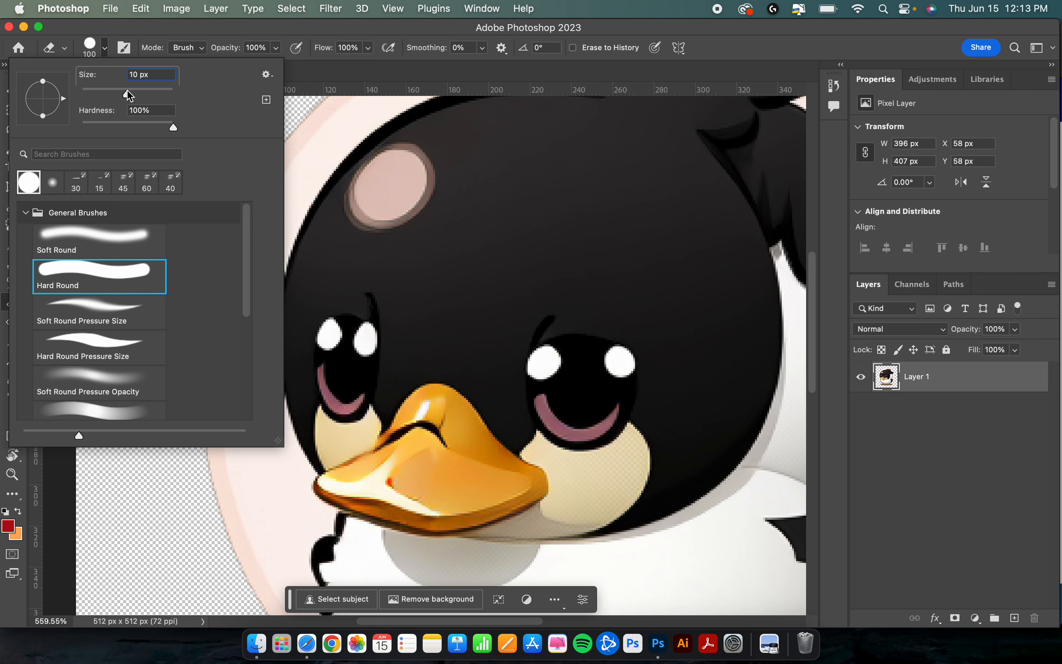
drag(129, 94, 100, 97)
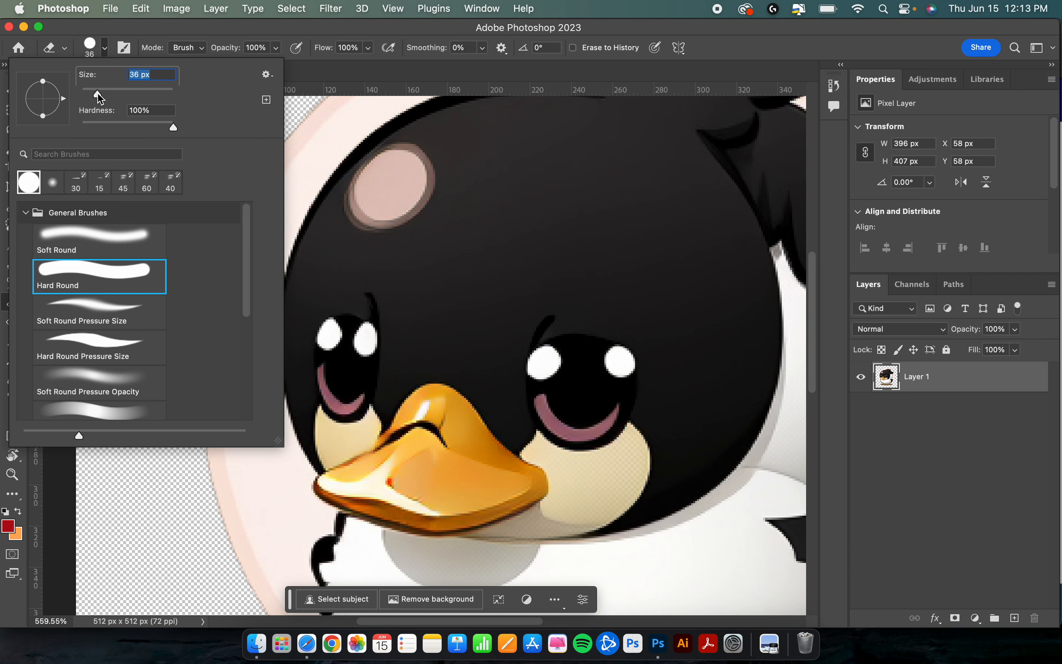
click(303, 76)
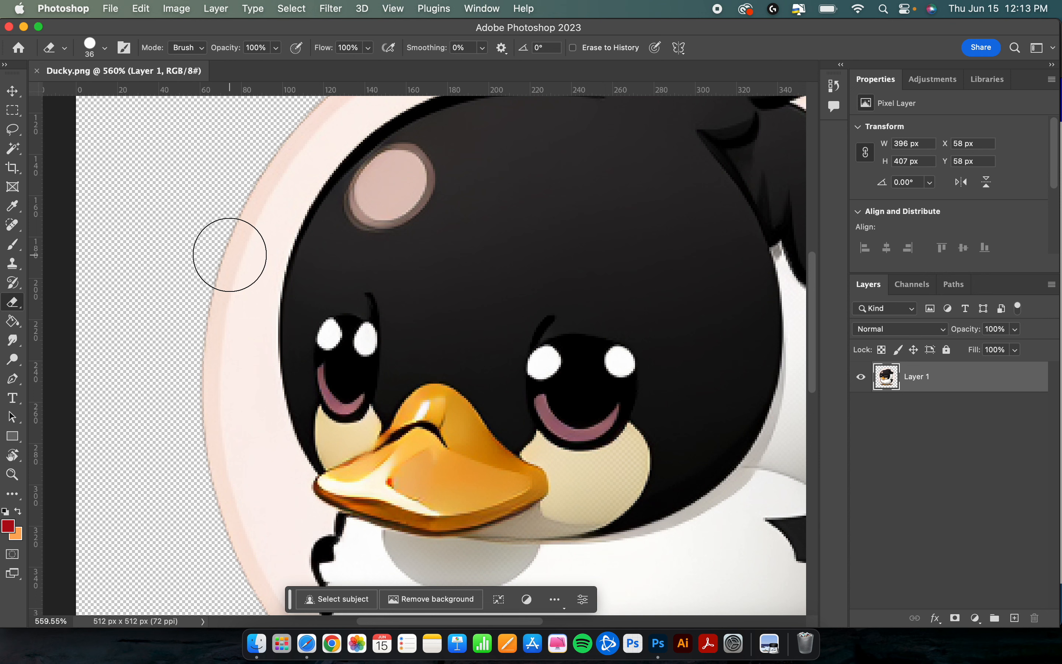
Step: Try different eraser sizes, going down to 10 px and back up to 30 px
key(bracketleft)
key(bracketleft)
key(bracketleft)
key(bracketleft)
key(bracketleft)
key(bracketleft)
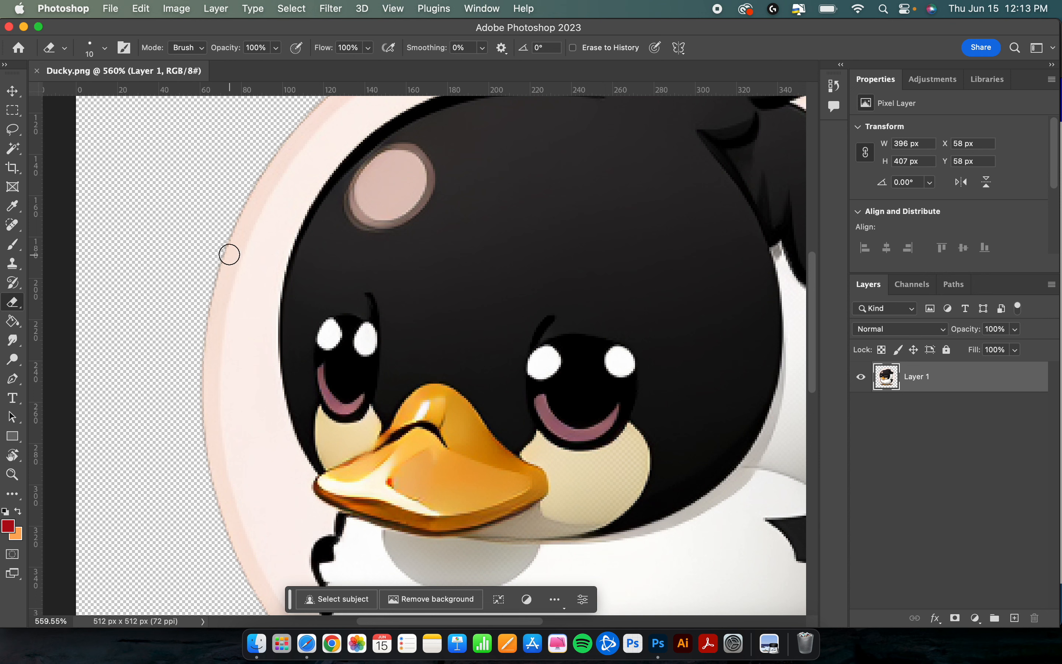
key(bracketleft)
key(bracketright)
key(bracketright)
key(bracketright)
key(bracketright)
key(bracketright)
key(bracketright)
key(bracketright)
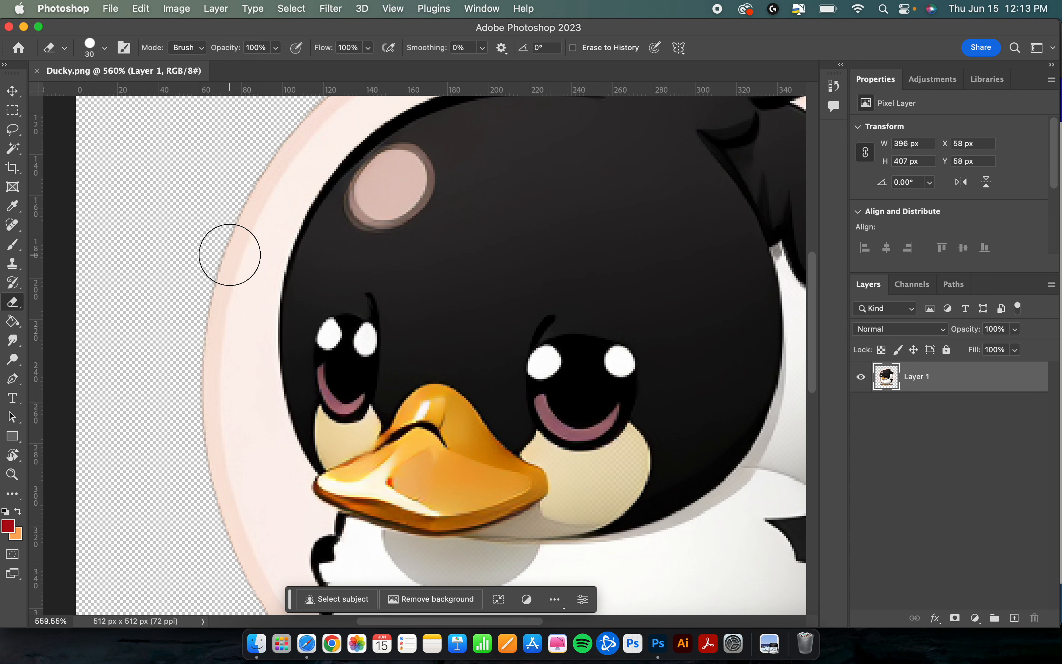
Step: Reduce the eraser to 9 px and erase a strip of pink background along the left outline of the duck's face
key(bracketleft)
key(bracketleft)
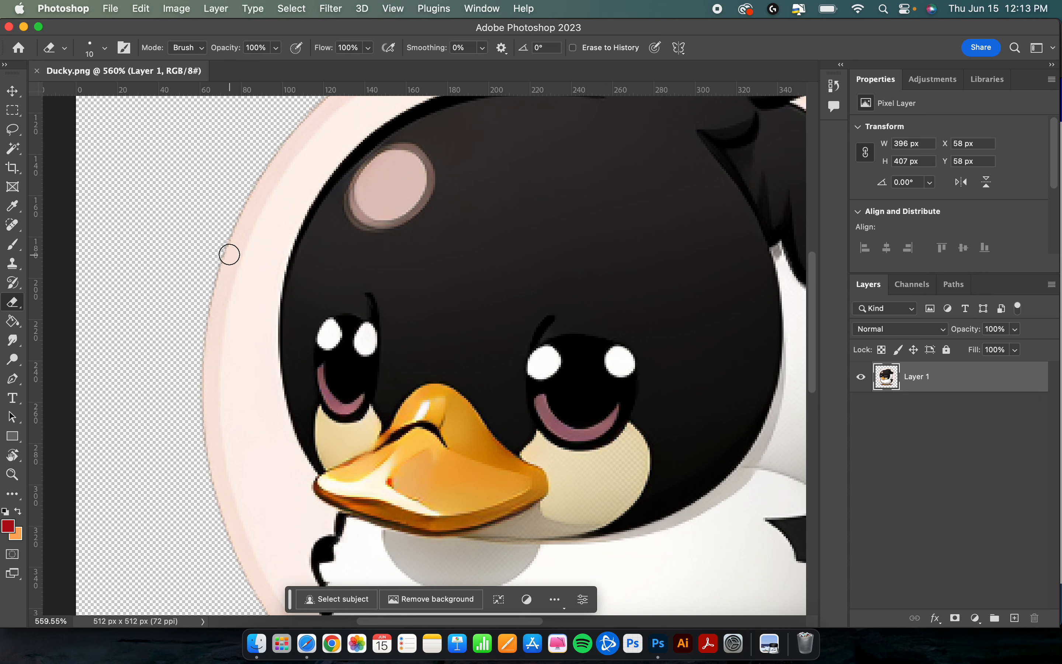
key(bracketleft)
mouse_move(271, 251)
mouse_down()
mouse_move(275, 240)
mouse_move(271, 288)
mouse_move(268, 256)
mouse_move(286, 227)
mouse_move(266, 327)
mouse_move(305, 495)
mouse_move(327, 514)
mouse_move(303, 540)
mouse_move(267, 436)
mouse_move(279, 472)
mouse_move(256, 289)
mouse_up()
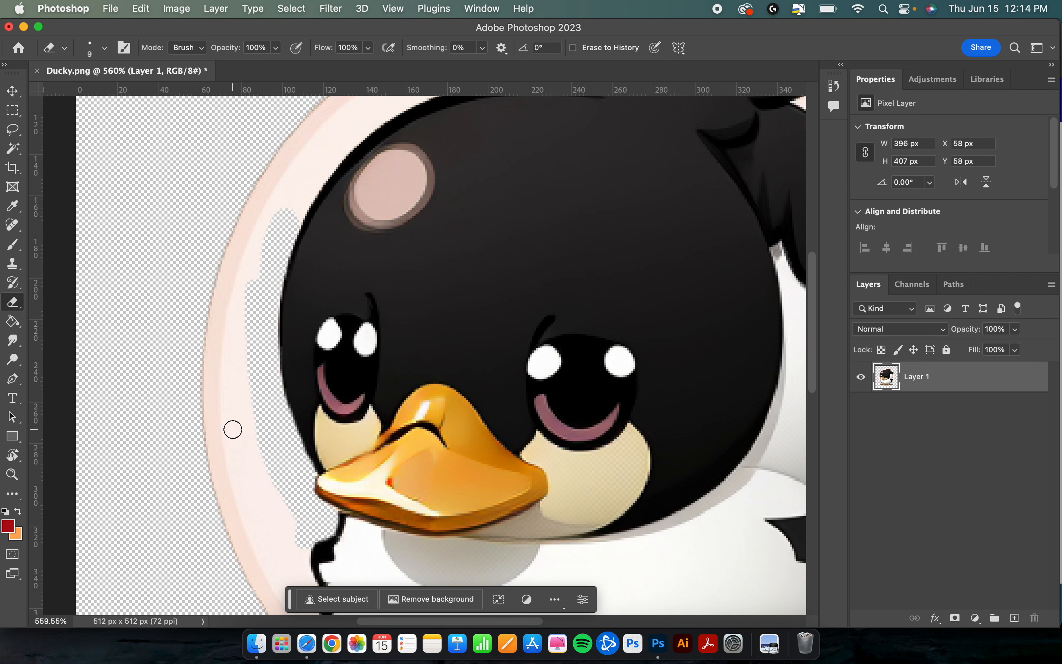
Step: Enlarge the eraser to 25 px and erase the remaining outer pink background beside the left of the duck's face
key(bracketright)
key(bracketright)
key(bracketright)
key(bracketright)
mouse_move(232, 430)
mouse_down()
mouse_move(210, 363)
mouse_move(209, 307)
mouse_move(219, 355)
mouse_move(221, 312)
mouse_move(254, 223)
mouse_up()
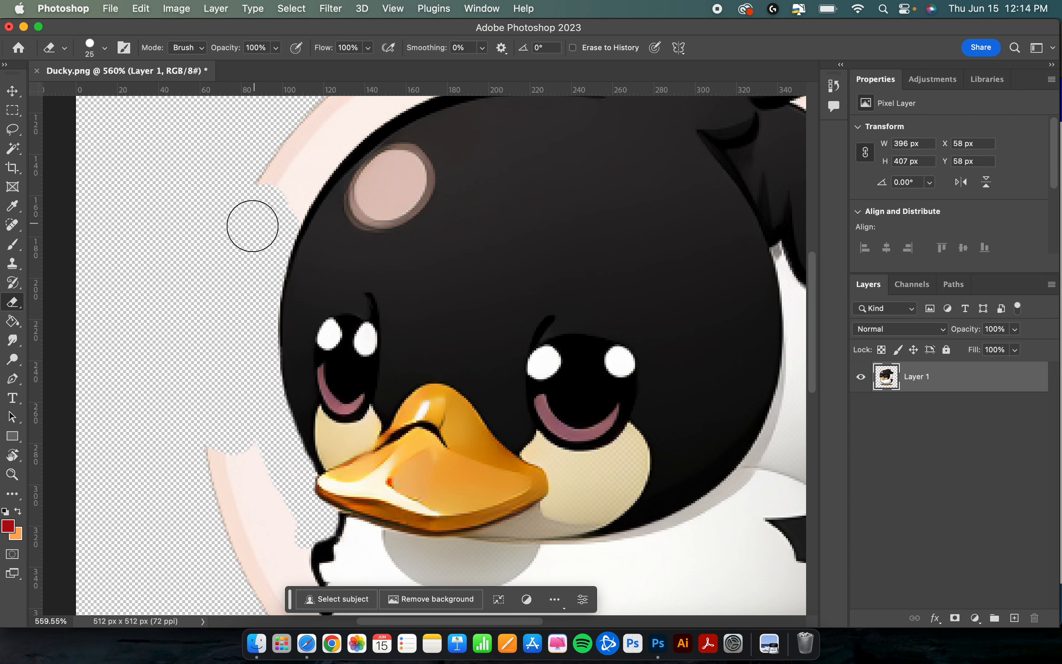
mouse_move(206, 486)
mouse_down()
mouse_move(238, 449)
mouse_move(252, 462)
mouse_move(228, 531)
mouse_move(274, 510)
mouse_move(247, 503)
mouse_up()
Step: Reduce the eraser to 10 px and erase the pink background along the upper left and top outline of the duck's head
scroll(247, 505, up, 5)
scroll(247, 505, up, 3)
key(bracketleft)
key(bracketleft)
key(bracketleft)
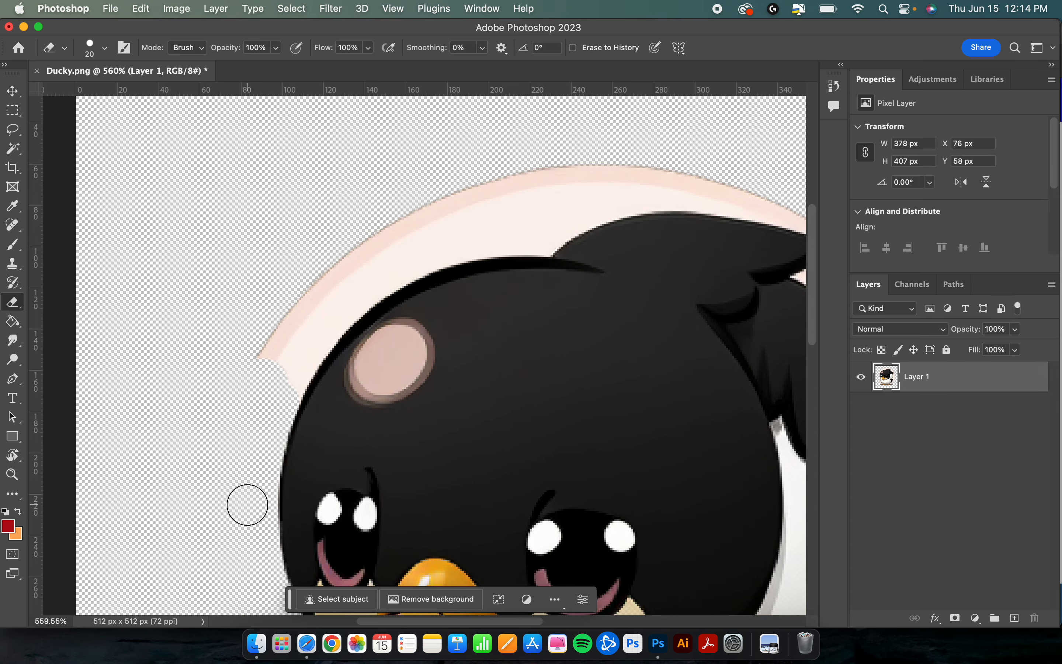
mouse_move(271, 423)
mouse_down()
mouse_move(282, 387)
mouse_move(276, 434)
mouse_move(316, 346)
mouse_move(302, 382)
mouse_move(340, 330)
mouse_move(289, 413)
mouse_move(322, 346)
mouse_move(398, 274)
mouse_move(366, 299)
mouse_move(457, 256)
mouse_move(547, 248)
mouse_move(576, 223)
mouse_move(642, 200)
mouse_move(533, 230)
mouse_up()
mouse_move(296, 327)
mouse_down()
mouse_move(354, 299)
mouse_move(266, 387)
mouse_move(291, 312)
mouse_up()
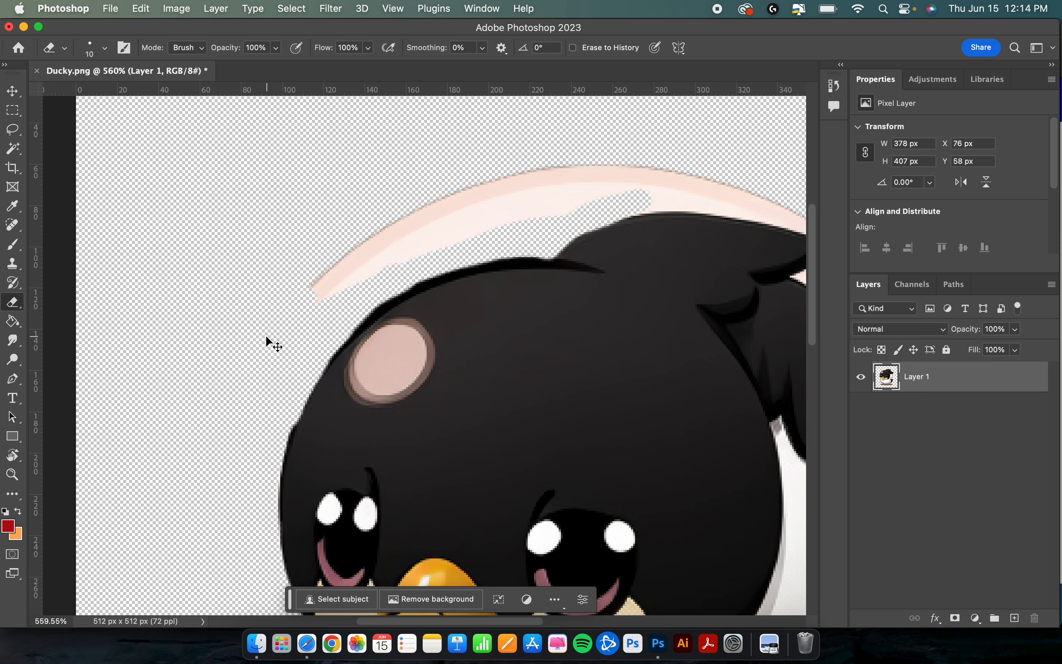
key(super+minus)
key(super+minus)
key(super+minus)
key(super+minus)
scroll(266, 336, down, 3)
scroll(266, 337, right, 1)
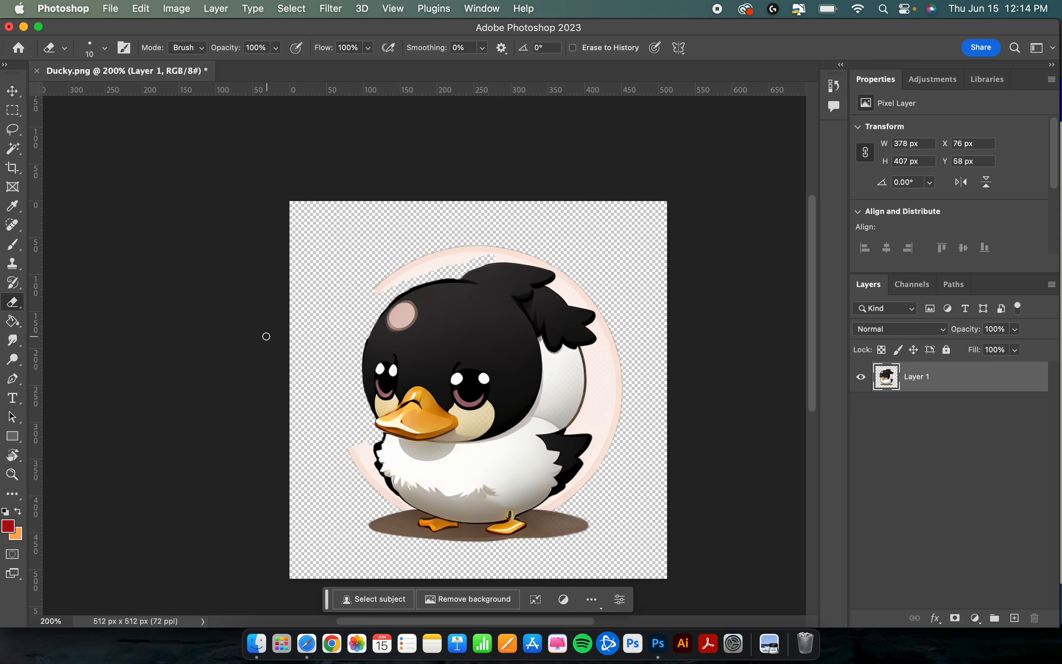
Step: Open Pineapple.png from the Downloads folder in Photoshop alongside the duck image and enlarge the pineapple
click(258, 644)
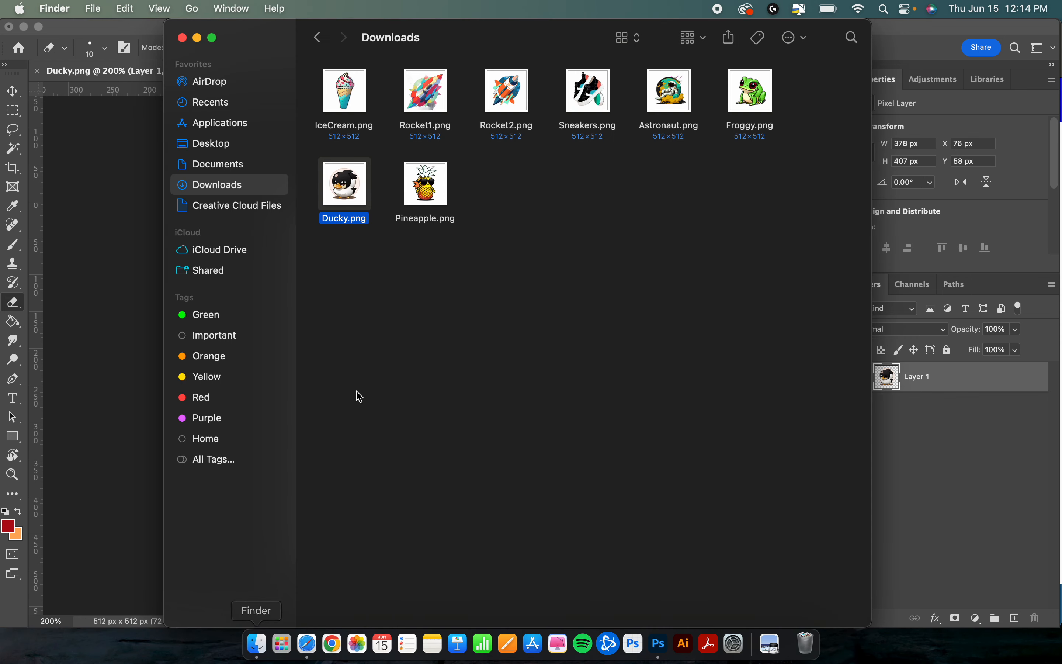
click(429, 179)
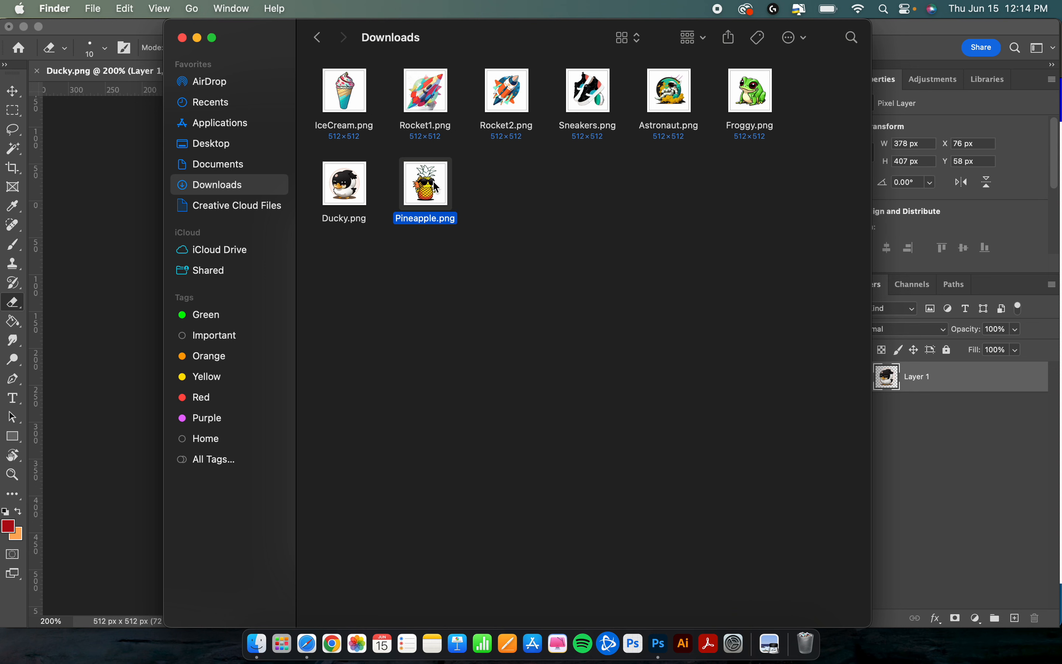
drag(435, 186, 662, 641)
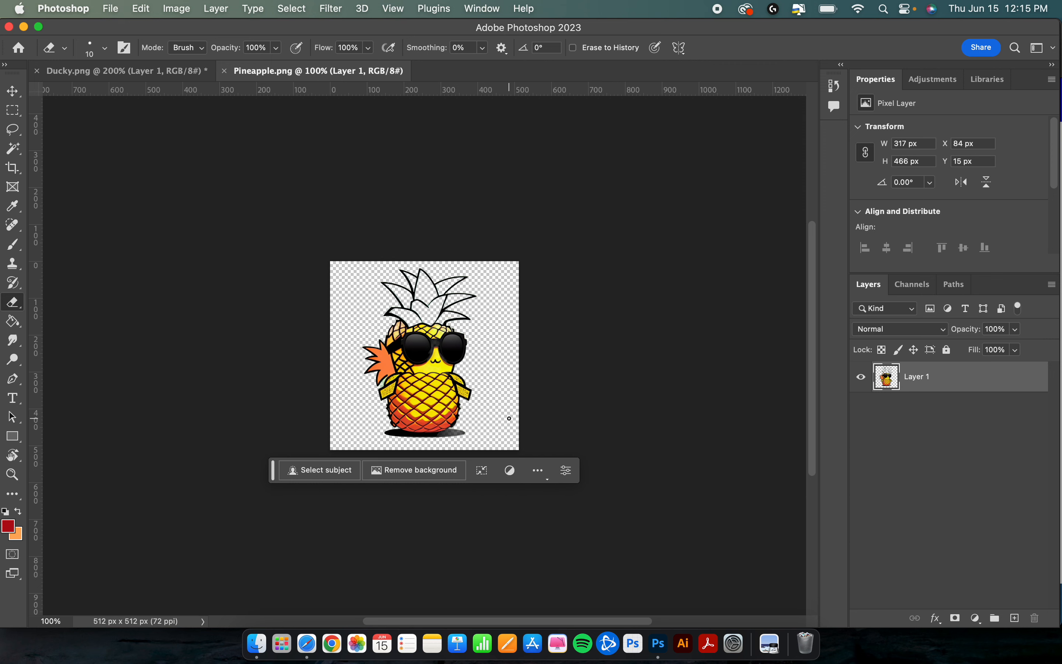
click(112, 71)
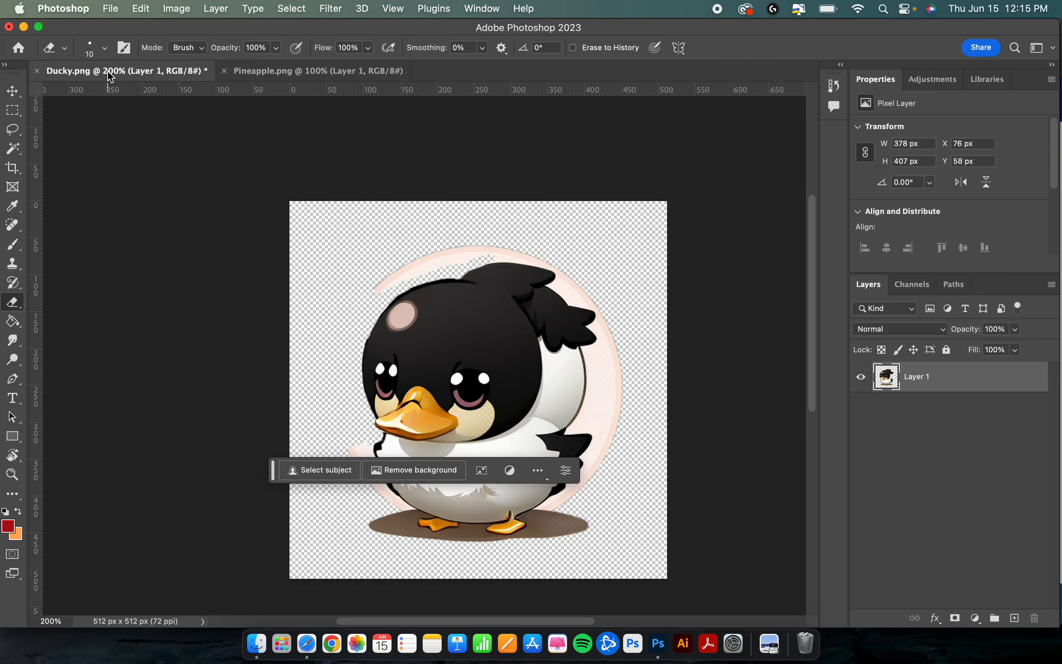
click(298, 78)
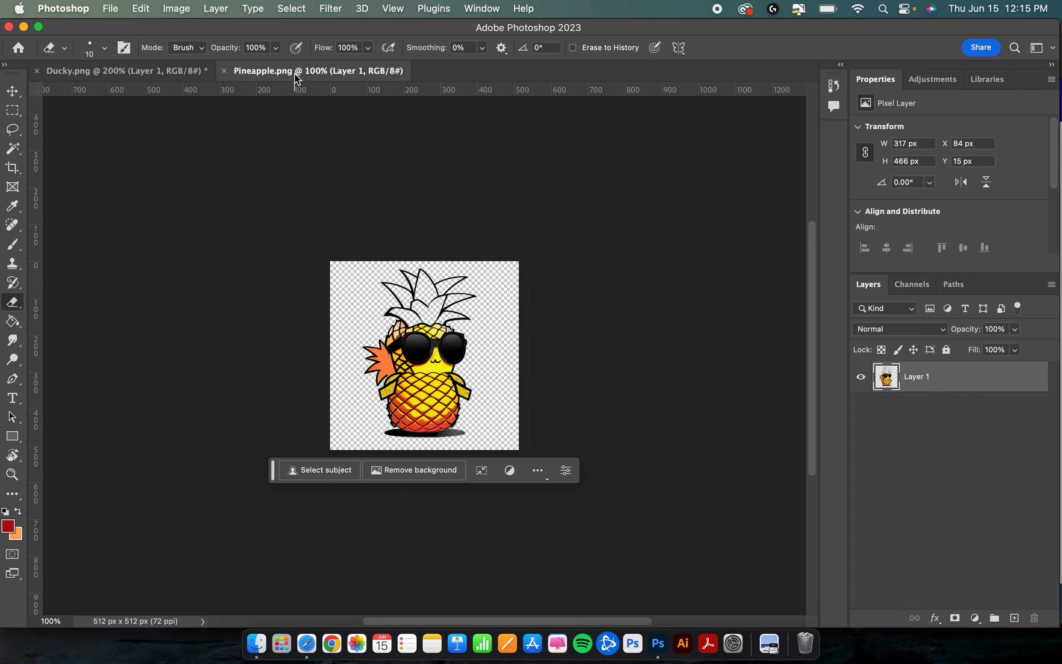
scroll(443, 326, up, 10)
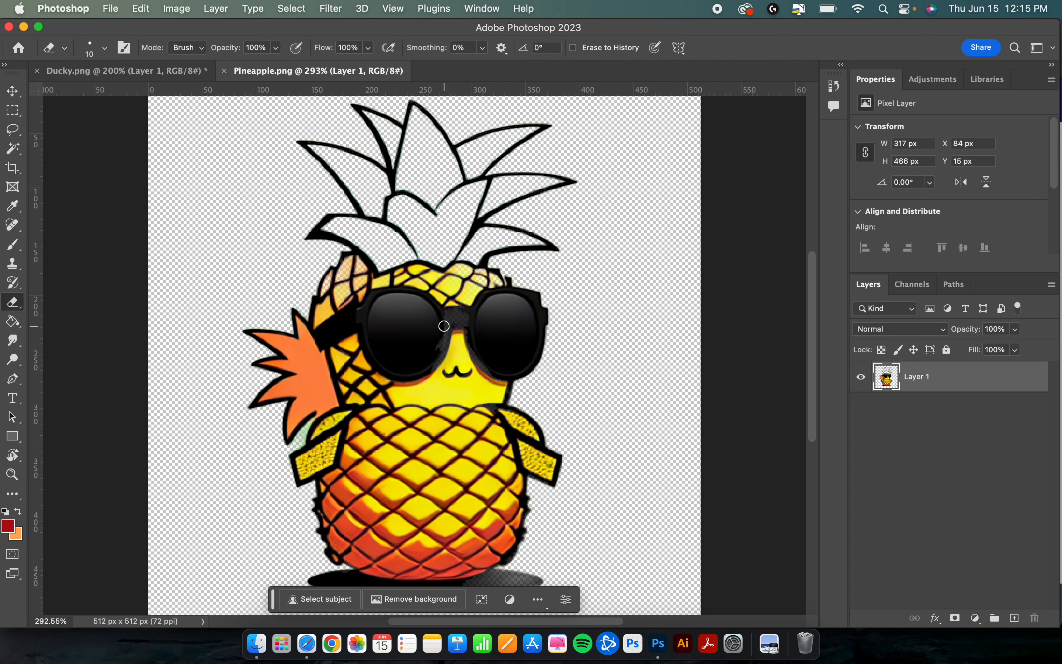
scroll(443, 325, up, 3)
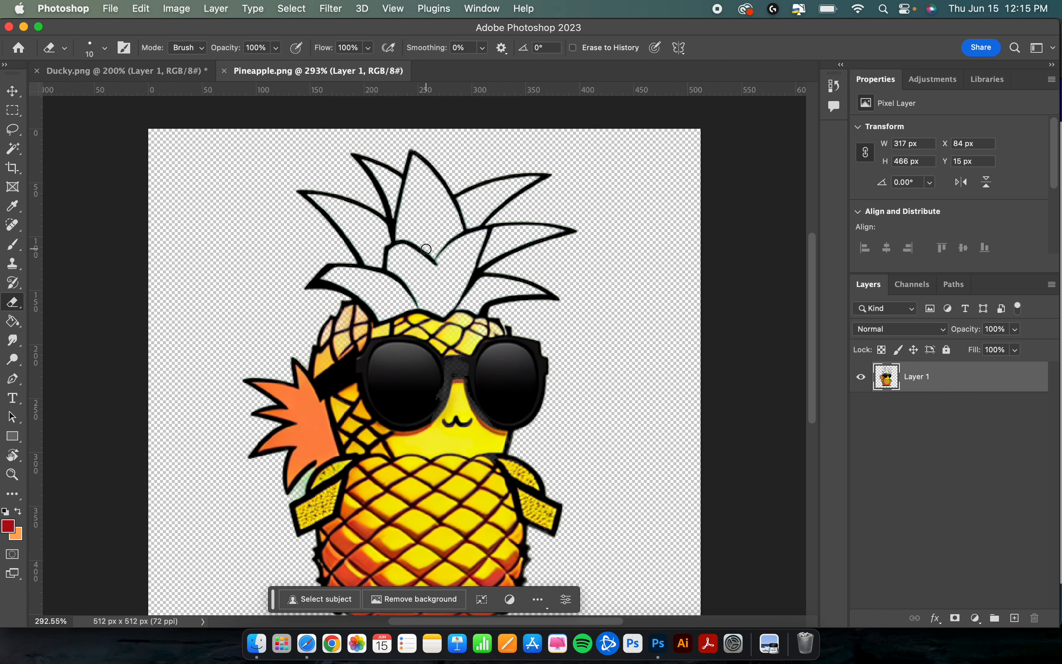
scroll(426, 249, down, 2)
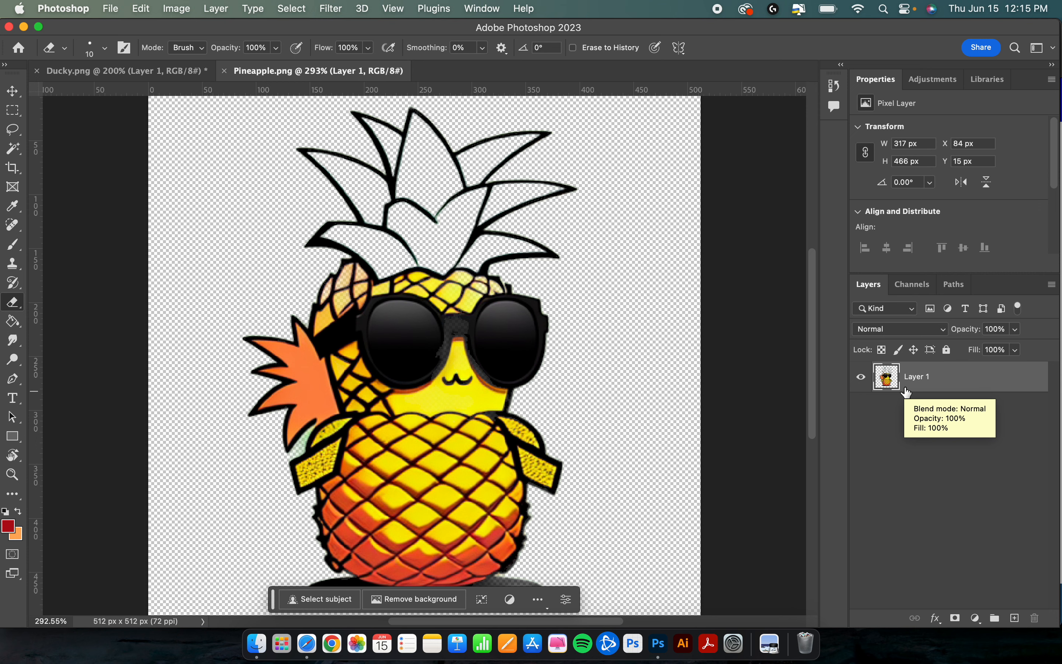
Step: Add a new layer above the pineapple and set the foreground colour to bright green 0cfd00 for the Brush tool
click(1015, 618)
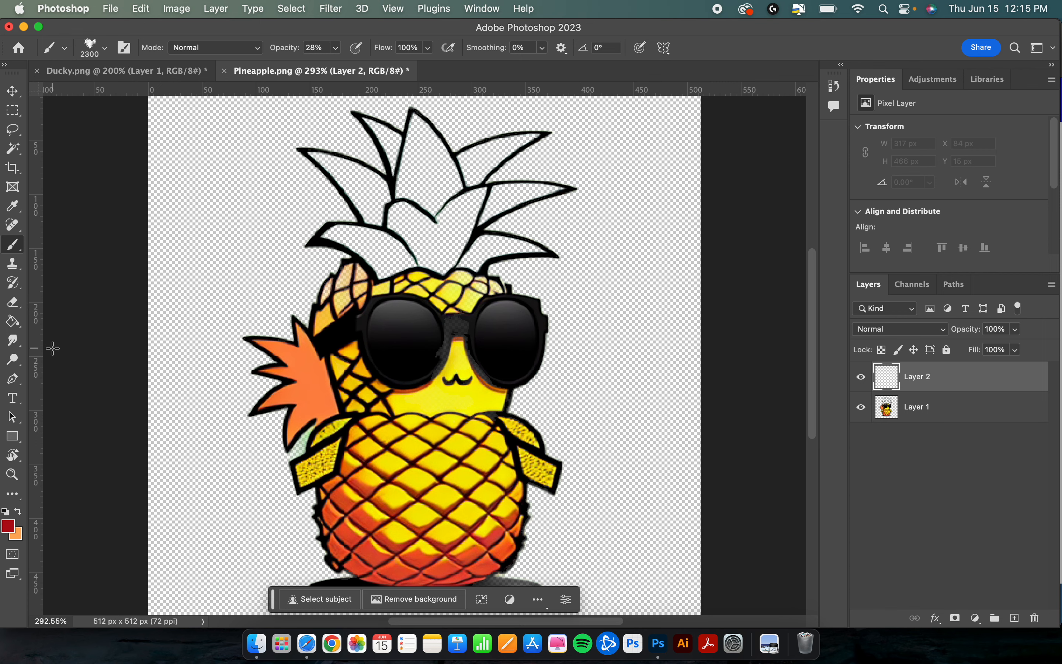
click(9, 525)
click(633, 522)
drag(605, 453, 635, 403)
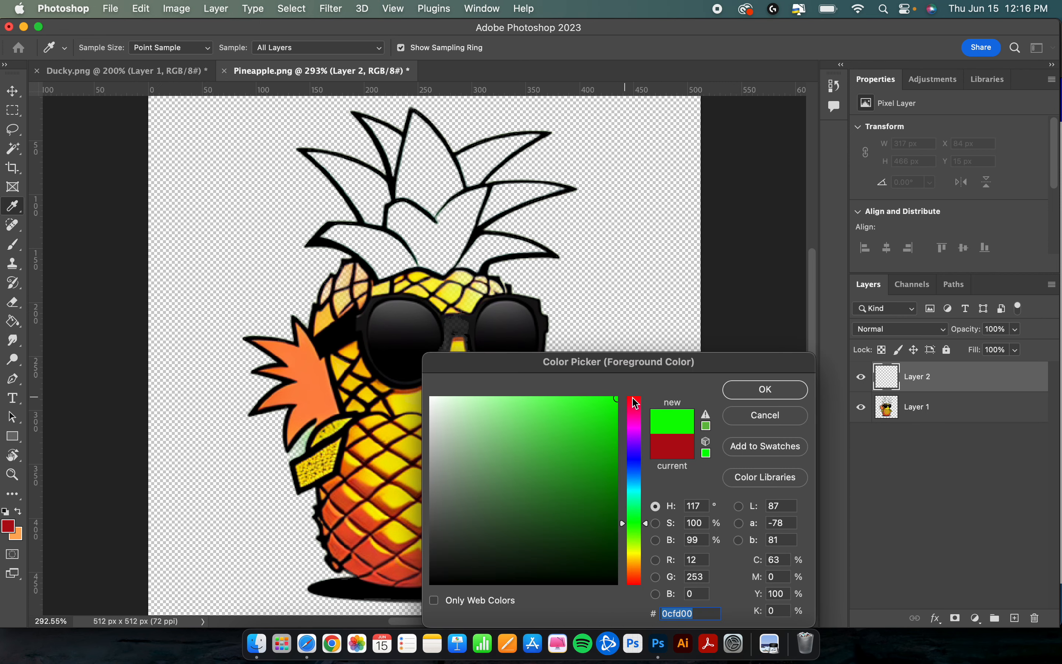
click(764, 389)
Step: Choose the Hard Round brush from the General Brushes and reduce its size to 80 px
right_click(407, 239)
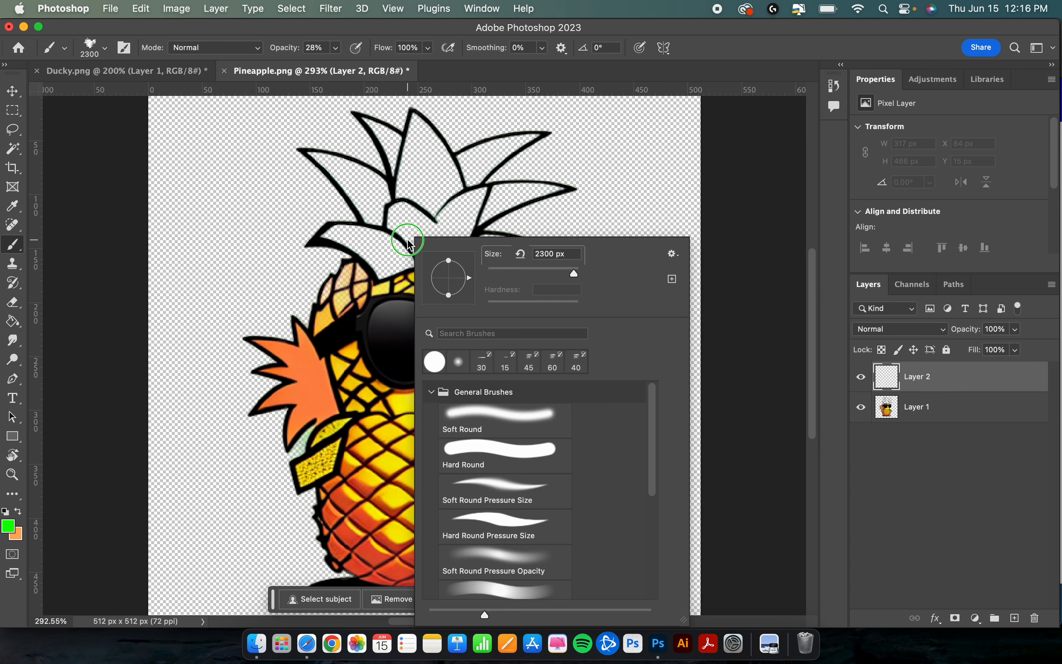
double_click(475, 436)
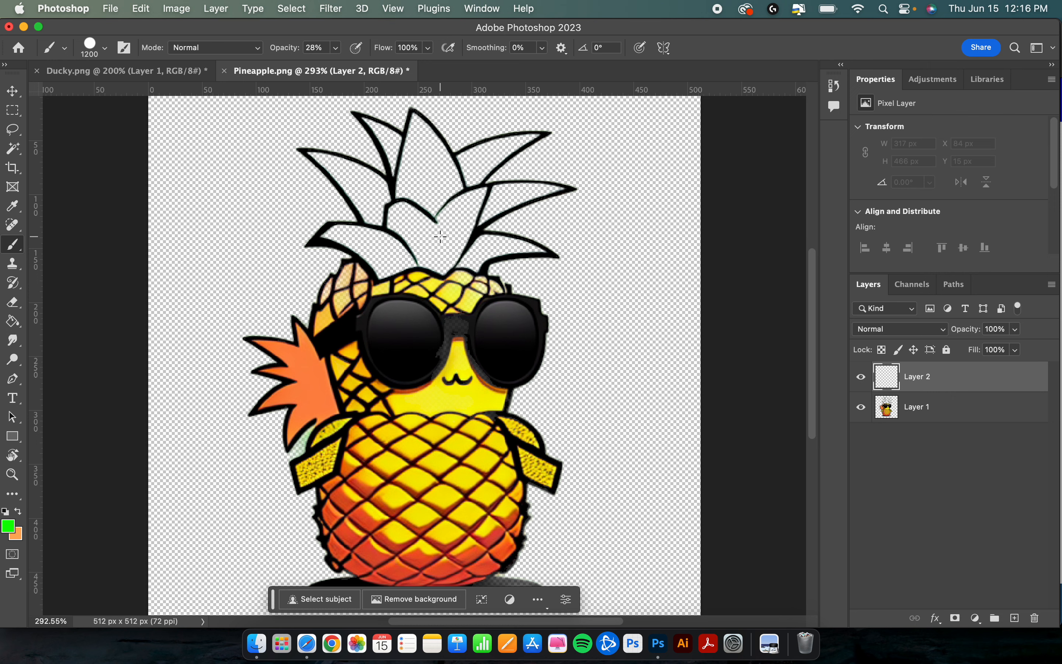
key(bracketleft)
key(bracketleft)
key(bracketleft)
key(bracketleft)
key(bracketleft)
key(bracketleft)
key(bracketleft)
key(bracketleft)
key(bracketleft)
key(bracketleft)
key(bracketleft)
Step: Paint bright green over the pineapple's central leaves, raising the brush opacity to 100% after the first stroke
drag(439, 234, 426, 211)
click(335, 48)
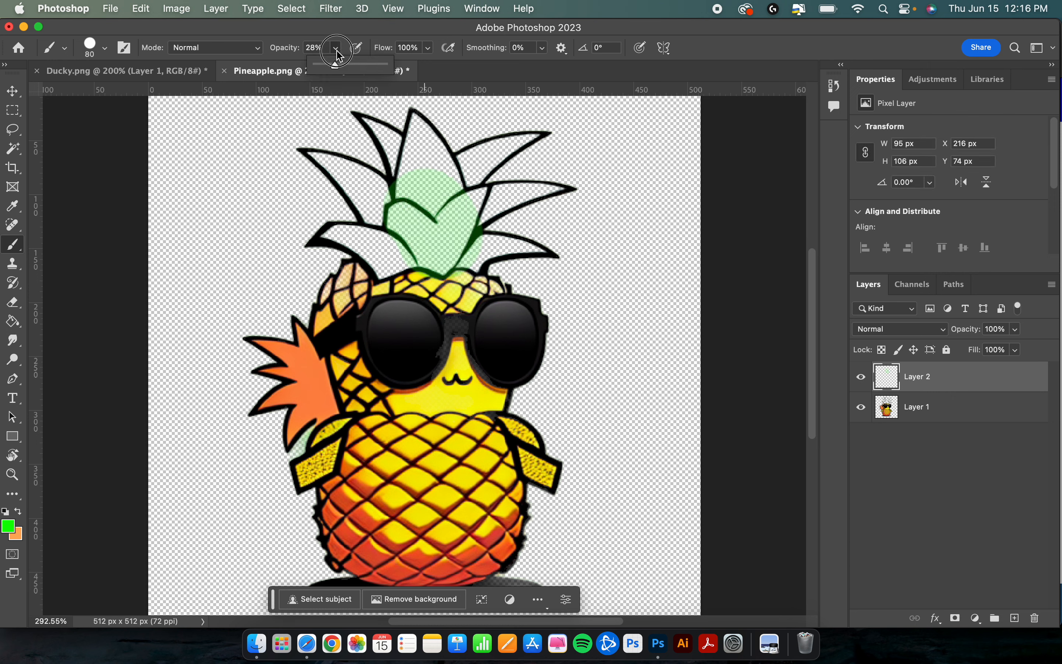
drag(338, 65, 401, 66)
mouse_move(432, 237)
mouse_down()
mouse_move(410, 259)
mouse_move(436, 261)
mouse_move(427, 237)
mouse_move(443, 211)
mouse_up()
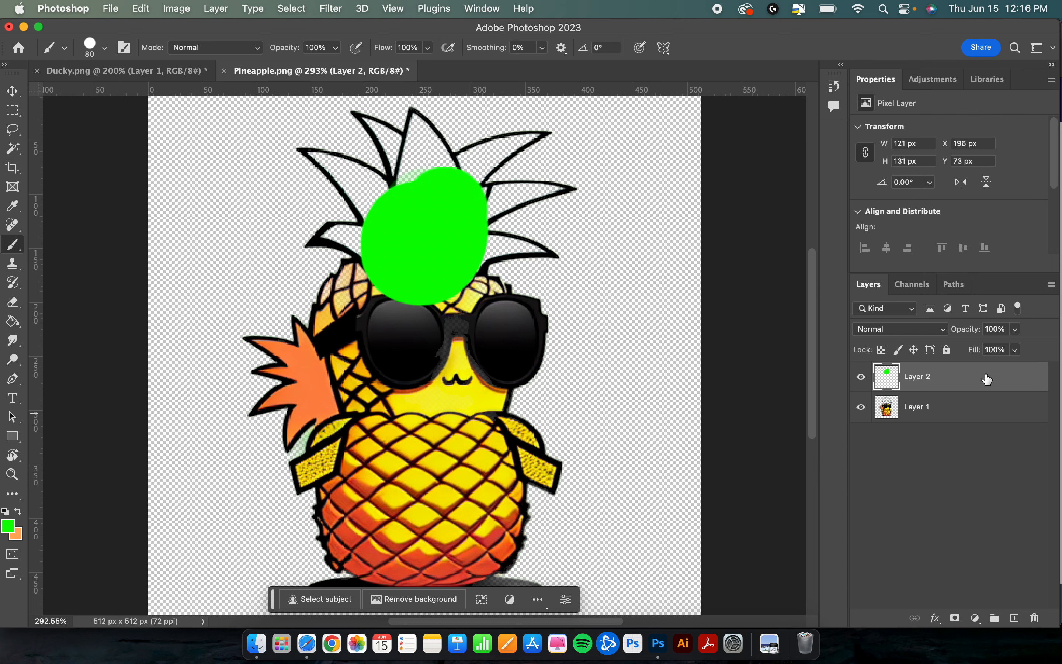
Step: Undo the bright green test strokes and place Layer 2 beneath the pineapple's Layer 1
drag(963, 382, 964, 421)
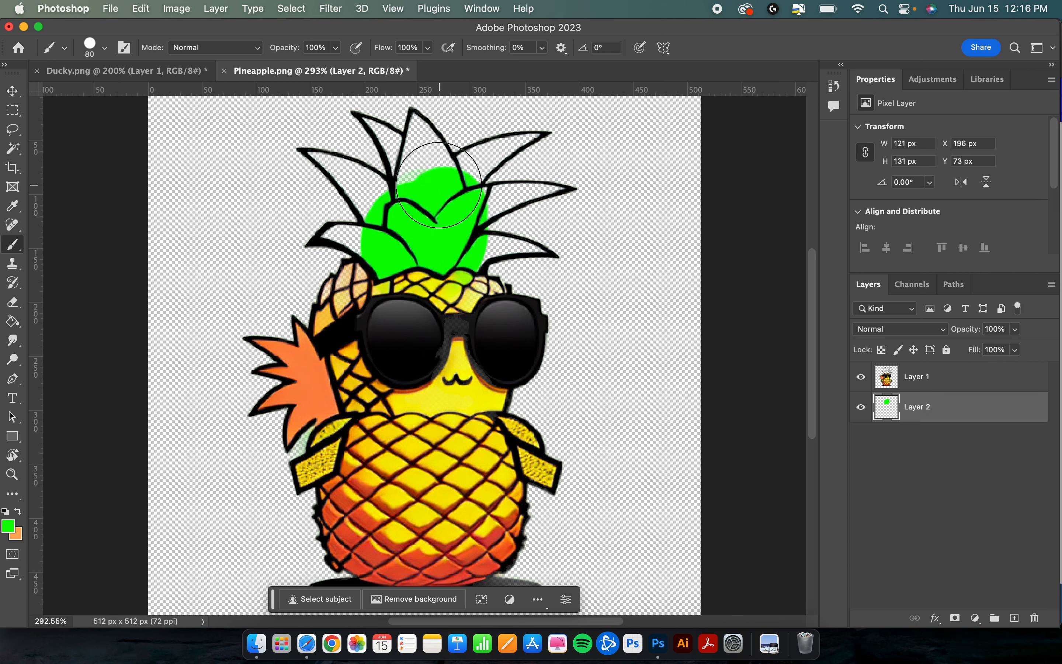
key(super+bracketright)
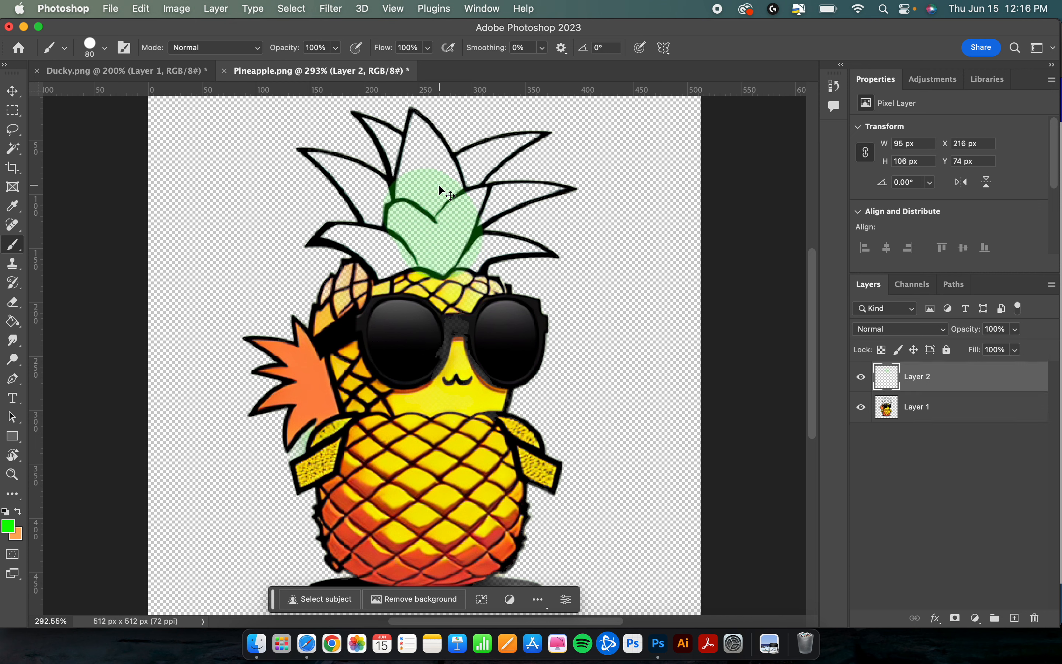
key(super+z)
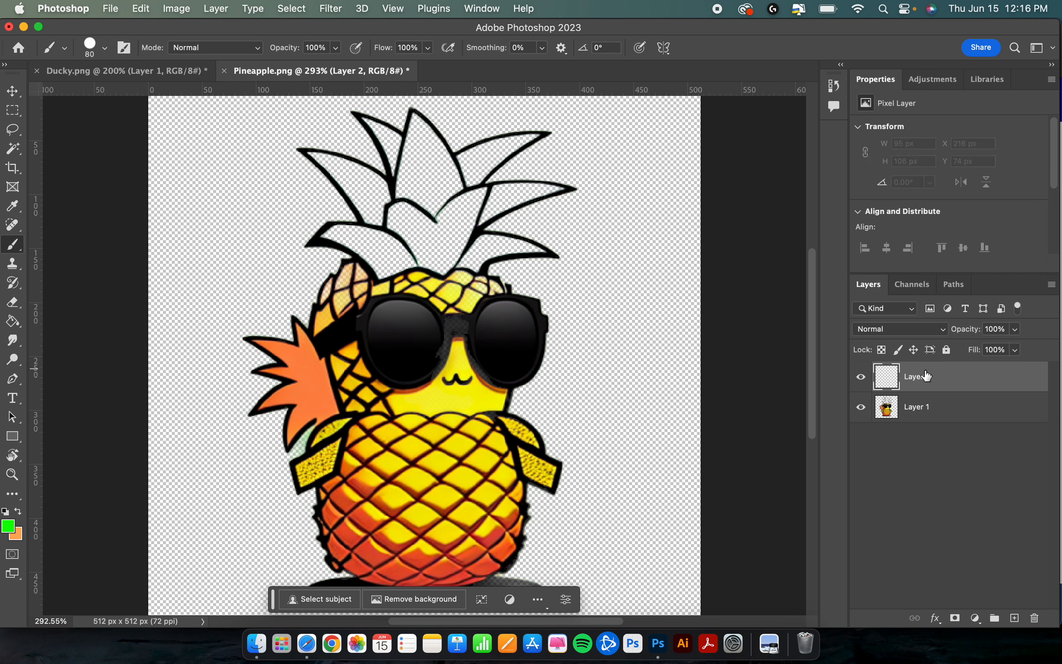
drag(959, 389, 960, 428)
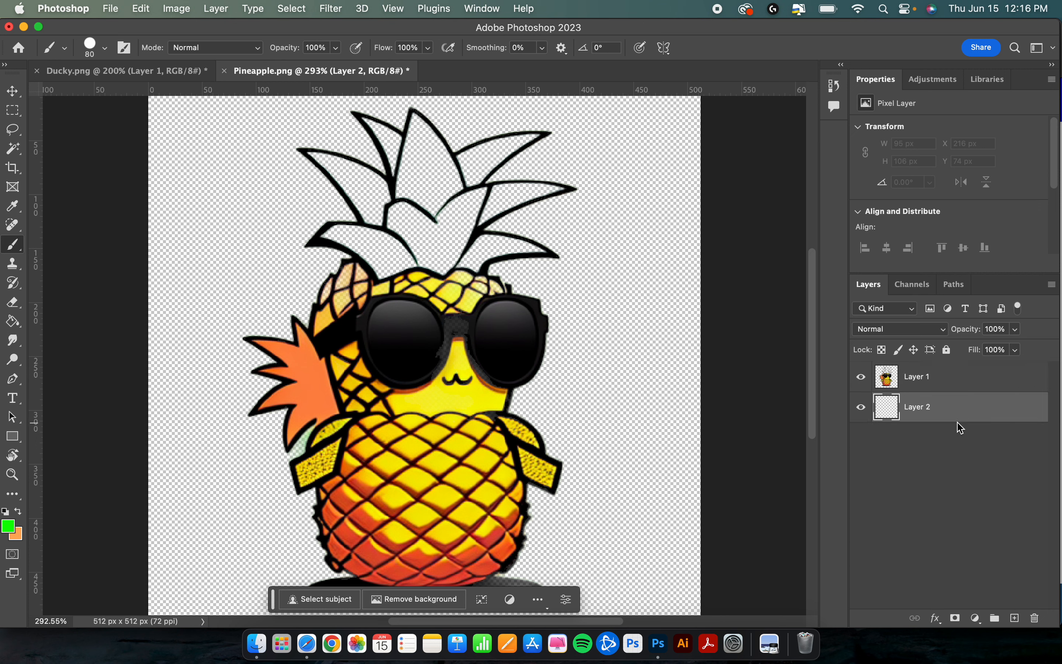
Step: Set the foreground colour to dark green 2a6518 for the Brush tool
right_click(12, 249)
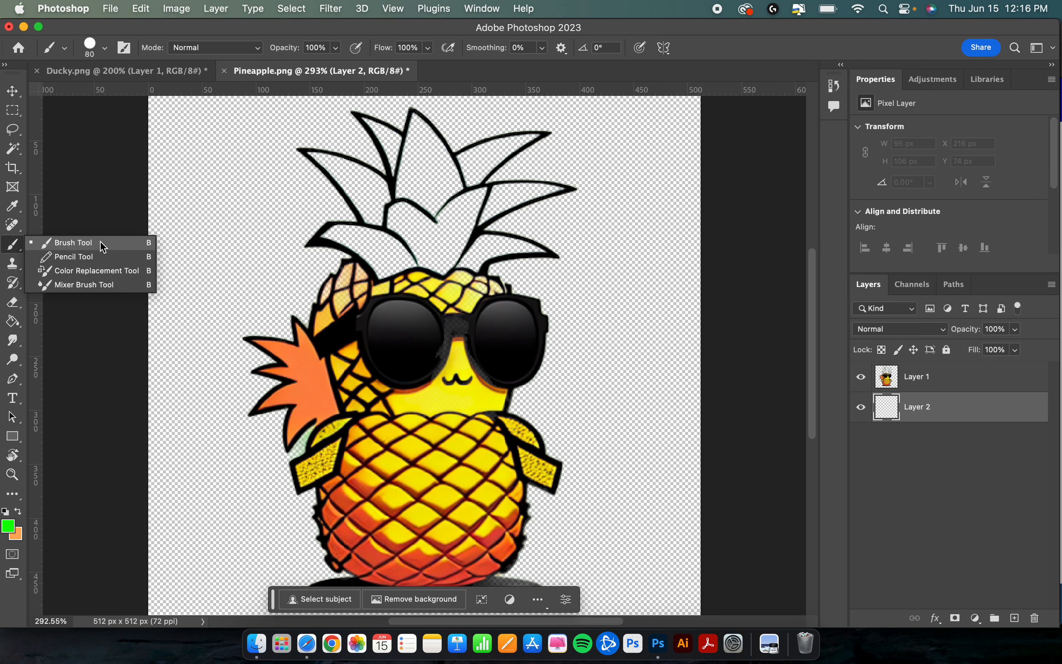
click(110, 248)
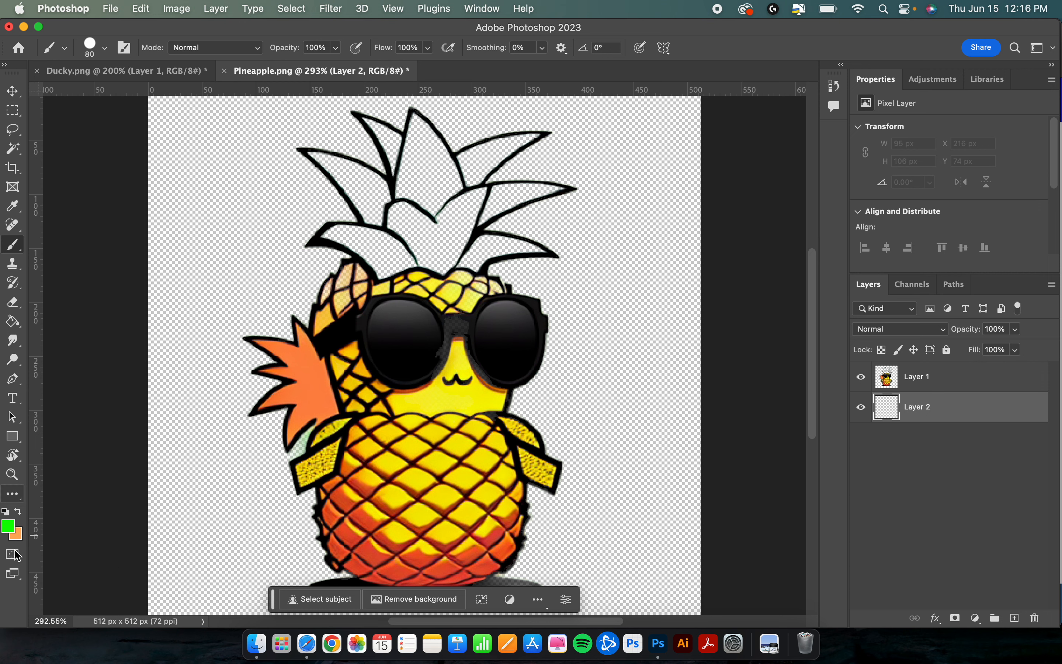
click(9, 530)
drag(633, 423, 654, 441)
drag(588, 428, 545, 432)
click(630, 540)
drag(630, 540, 631, 529)
drag(586, 489, 573, 508)
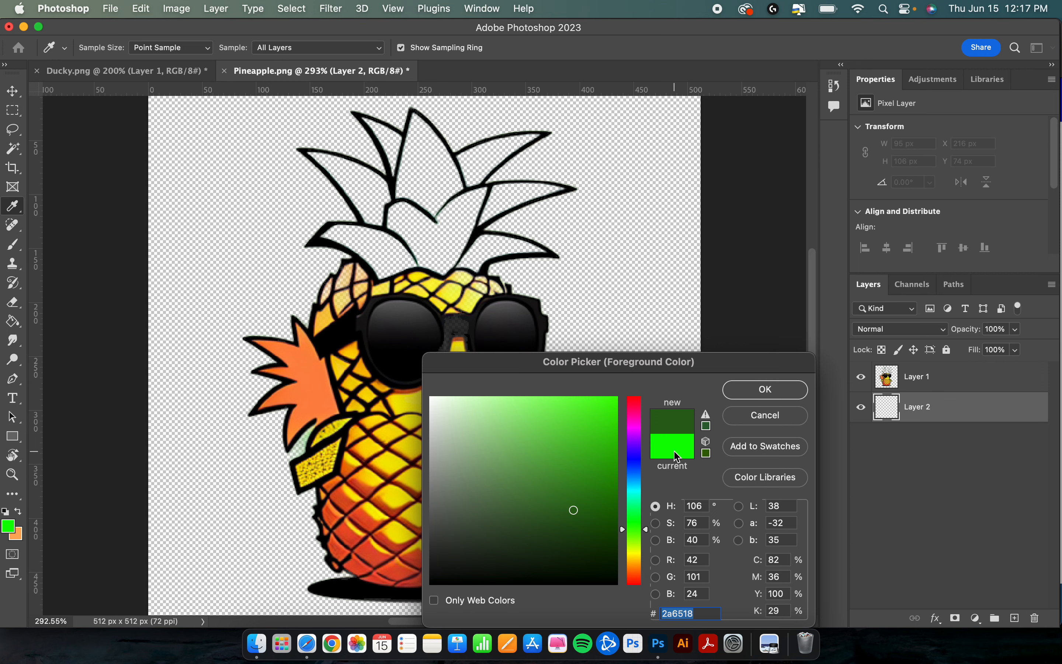
click(740, 395)
key(b)
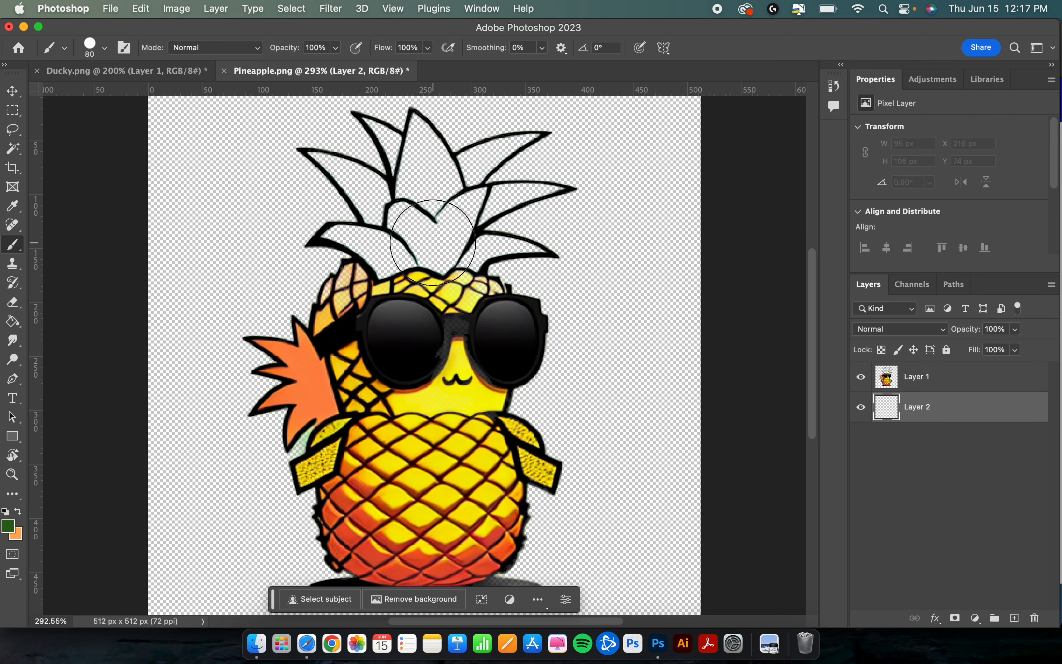
Step: Select the Hard Round preset from the General Brushes for painting on Layer 2
right_click(432, 242)
click(456, 392)
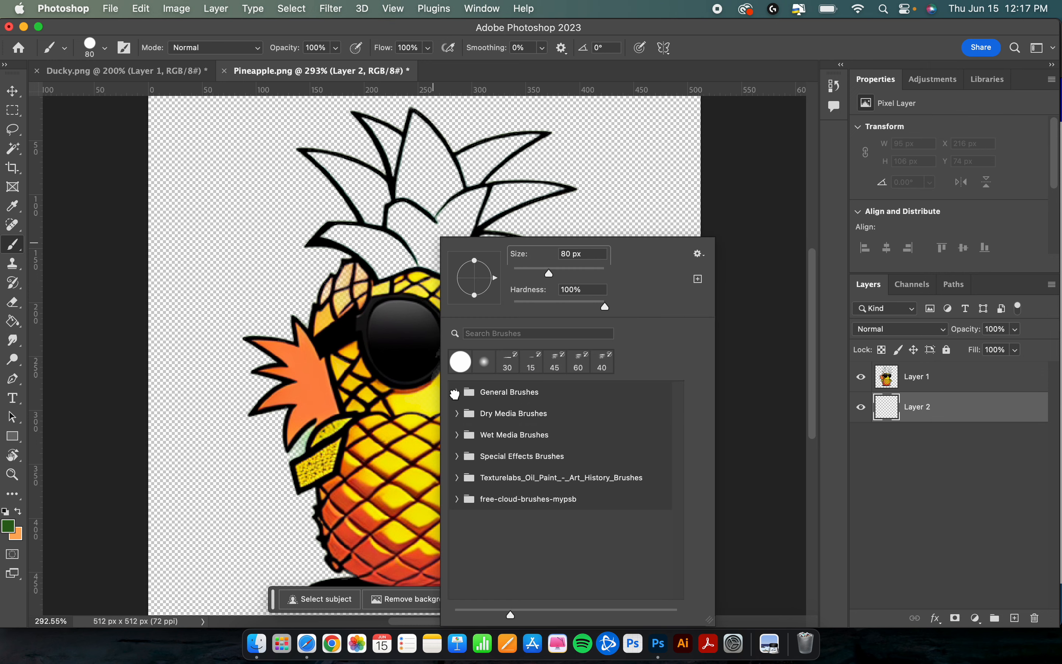
click(461, 395)
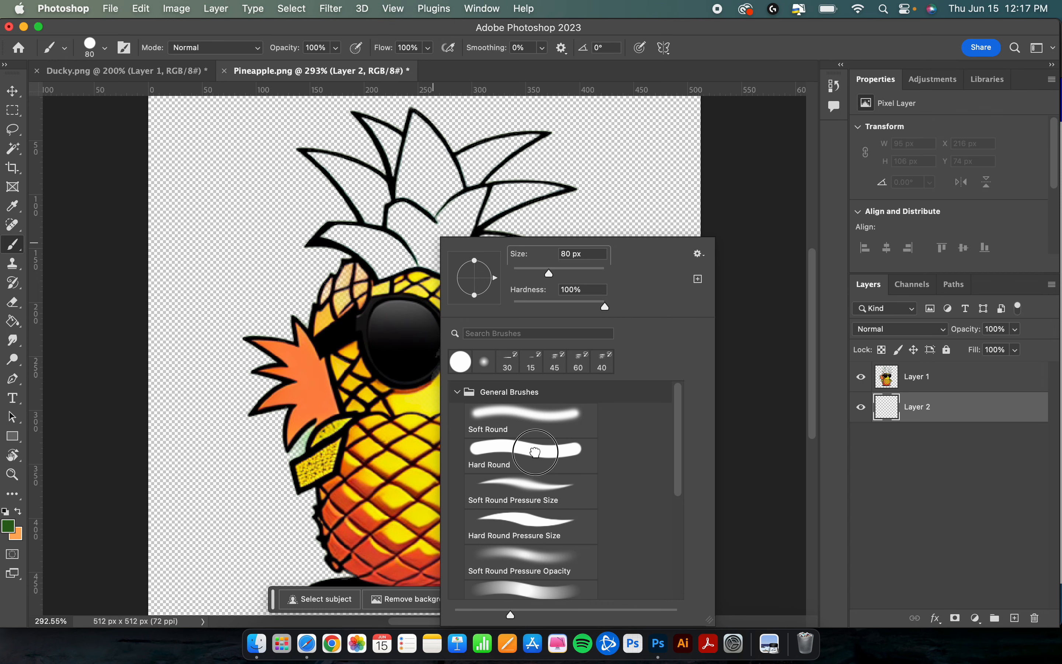
click(522, 459)
key(Return)
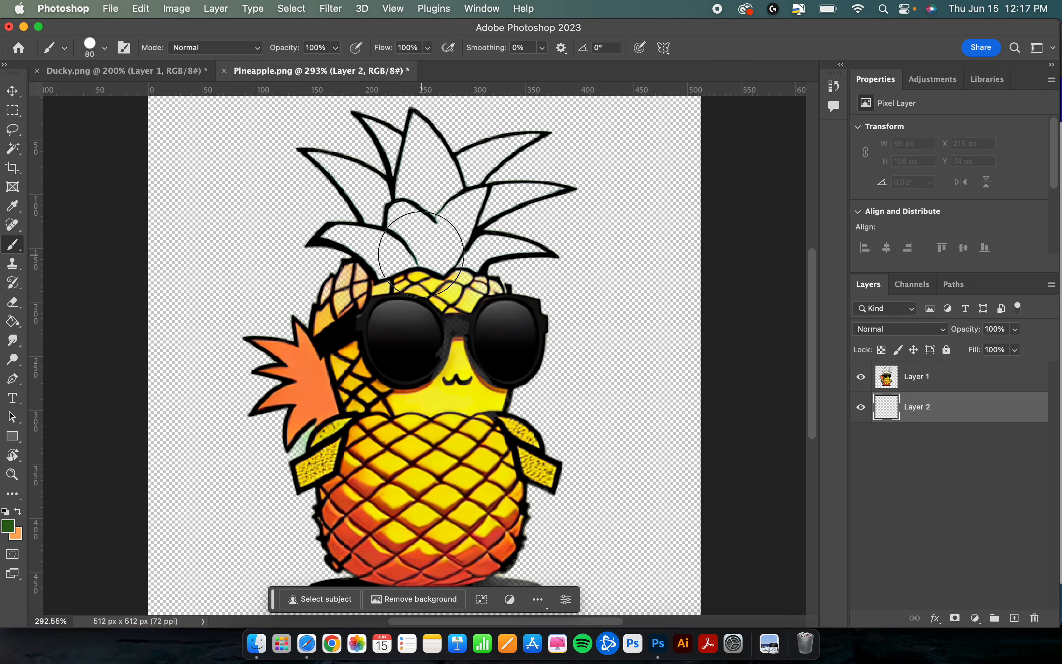
Step: Reduce the brush to 30 px and paint the pineapple's central leaves dark green on Layer 2
key(bracketleft)
key(bracketleft)
key(bracketleft)
key(bracketleft)
key(bracketleft)
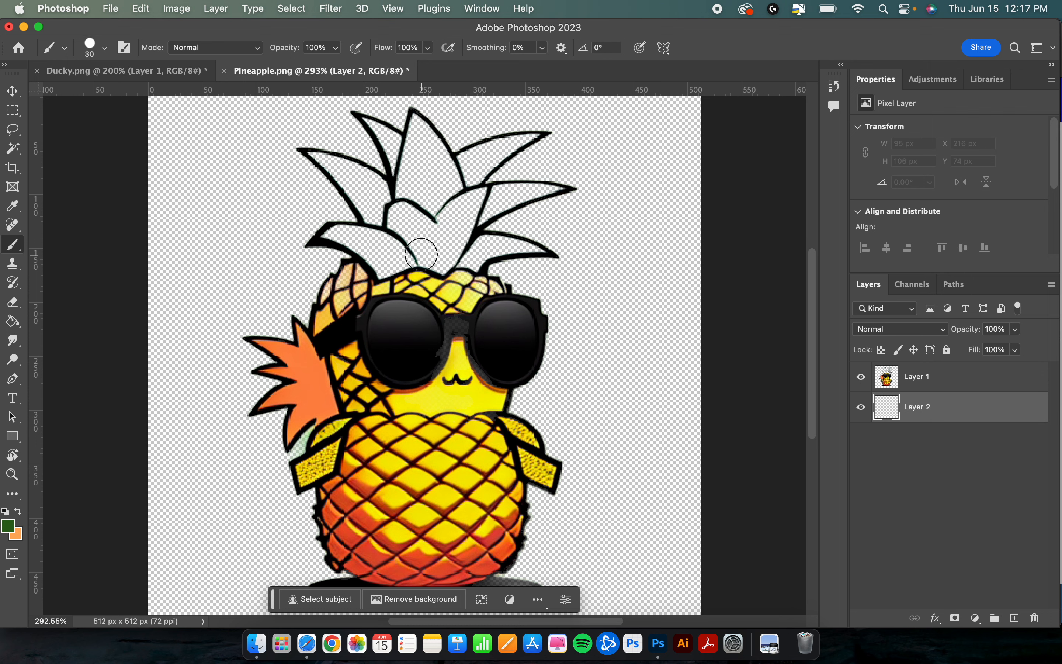
click(421, 254)
mouse_move(420, 254)
mouse_down()
mouse_move(445, 214)
mouse_move(450, 269)
mouse_move(474, 258)
mouse_move(458, 227)
mouse_move(465, 201)
mouse_move(463, 215)
mouse_move(480, 202)
mouse_move(460, 182)
mouse_move(466, 171)
mouse_move(433, 163)
mouse_move(422, 138)
mouse_move(446, 172)
mouse_move(394, 210)
mouse_move(402, 160)
mouse_move(421, 203)
mouse_move(394, 245)
mouse_move(437, 197)
mouse_move(441, 212)
mouse_move(401, 226)
mouse_move(370, 194)
mouse_move(386, 270)
mouse_move(469, 245)
mouse_up()
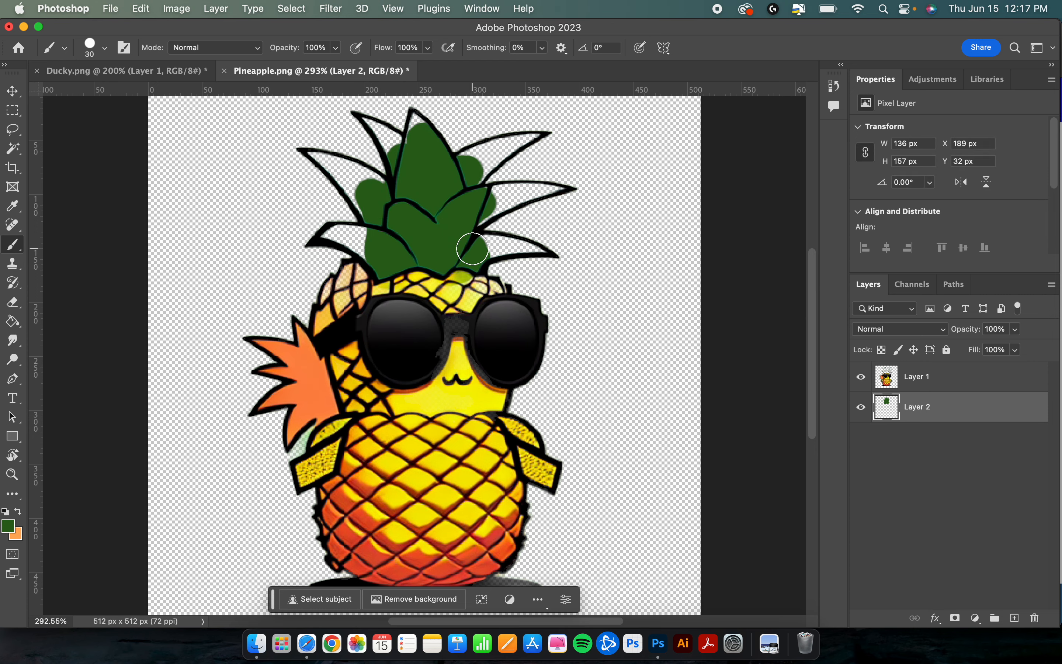
Step: Reduce the brush to 9 px and fill the lower right leaf with dark green up to its outline
scroll(497, 213, up, 10)
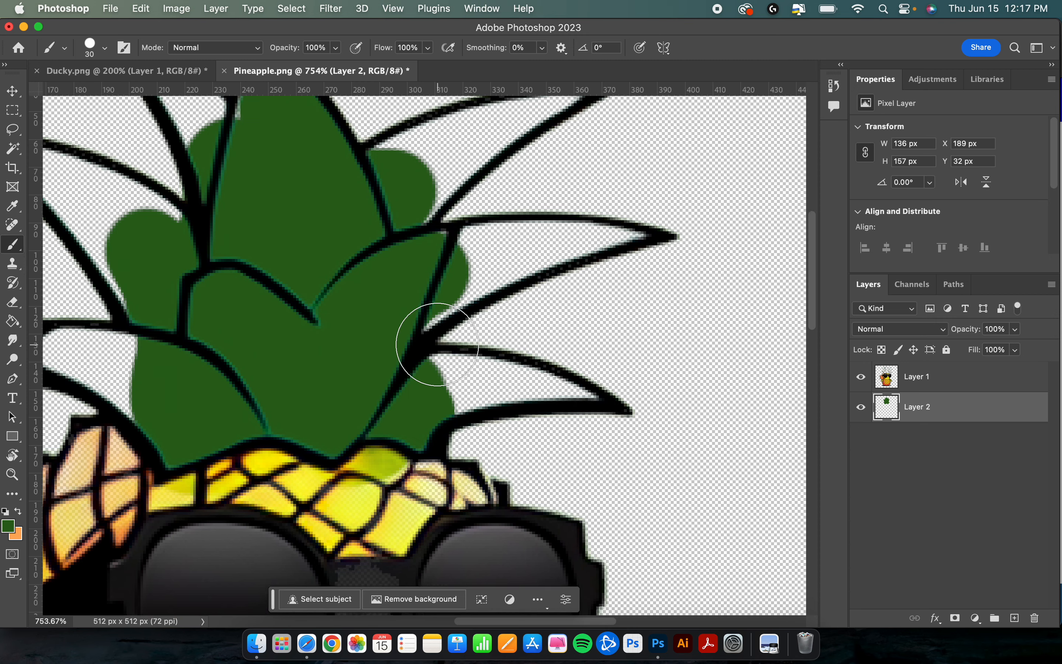
scroll(437, 344, up, 8)
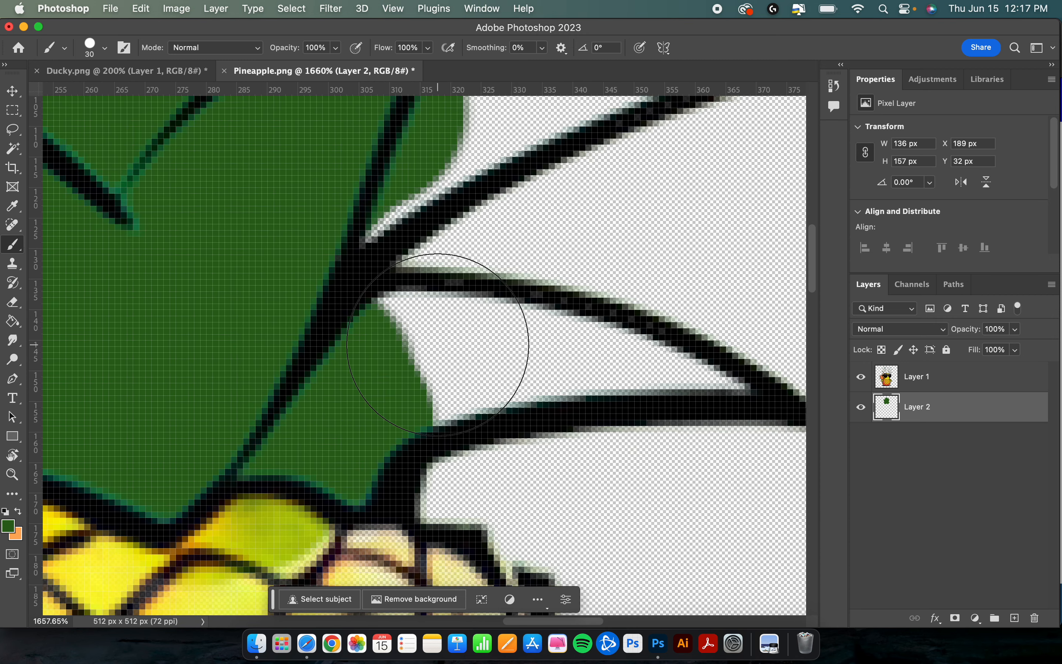
key(bracketleft)
key(bracketleft)
key(bracketleft)
key(bracketleft)
key(bracketleft)
mouse_move(380, 327)
mouse_down()
mouse_move(564, 329)
mouse_move(727, 385)
mouse_move(432, 387)
mouse_move(408, 356)
mouse_up()
Step: Fill the middle right leaf with dark green out to its pointed tip
scroll(369, 355, up, 3)
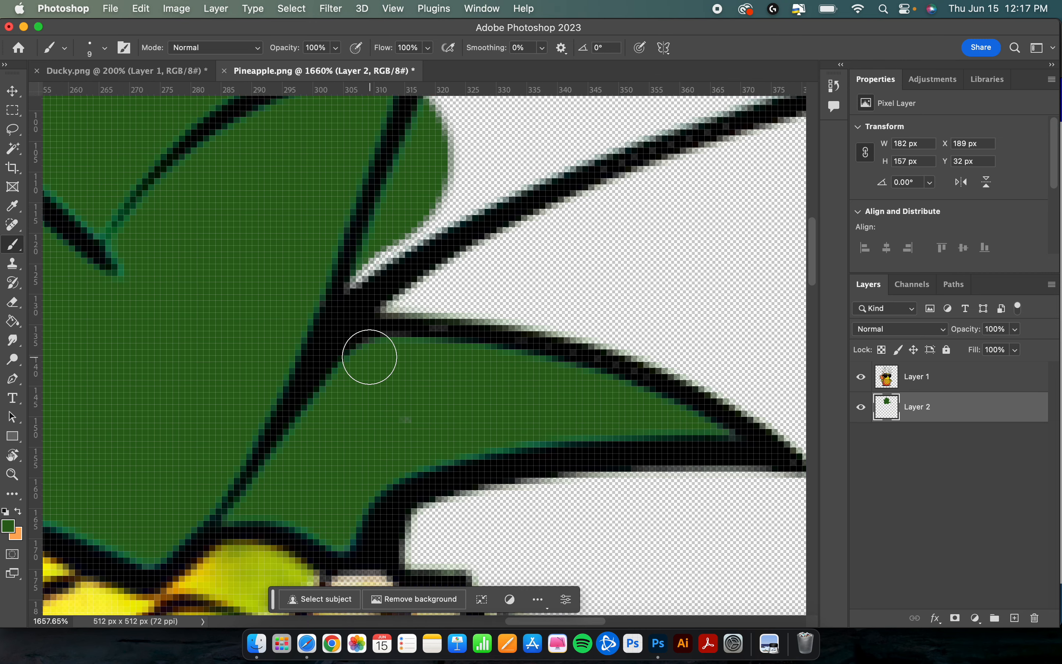
scroll(443, 434, up, 3)
scroll(443, 434, right, 3)
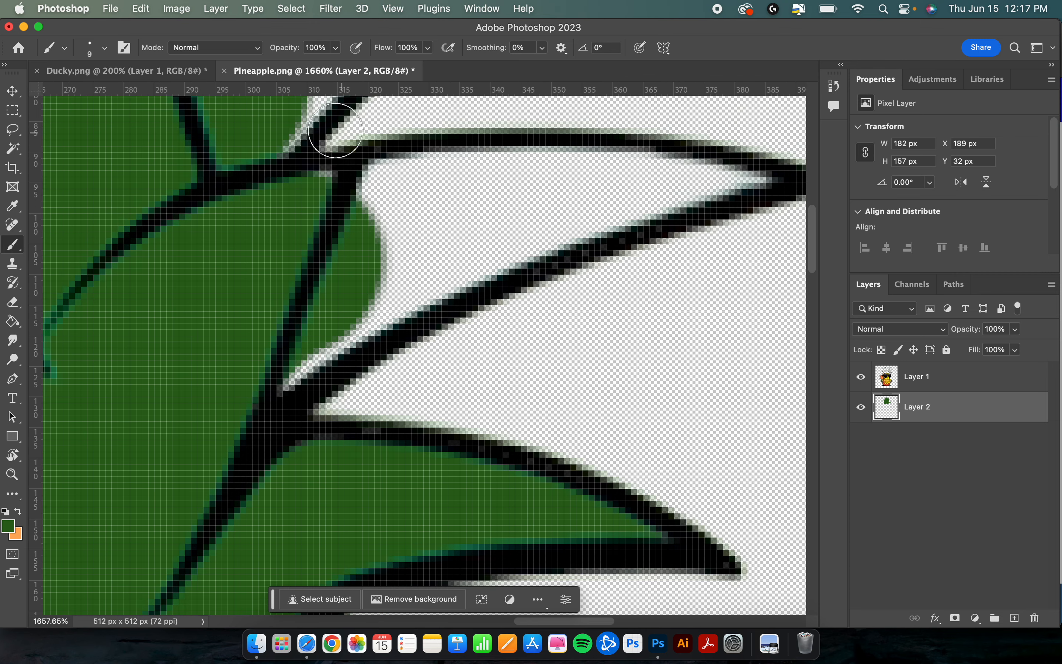
mouse_move(311, 189)
mouse_down()
mouse_move(550, 173)
mouse_move(722, 179)
mouse_move(439, 173)
mouse_up()
mouse_move(325, 346)
mouse_down()
mouse_move(405, 287)
mouse_move(630, 190)
mouse_move(751, 183)
mouse_up()
mouse_move(355, 313)
mouse_down()
mouse_move(470, 226)
mouse_move(349, 235)
mouse_up()
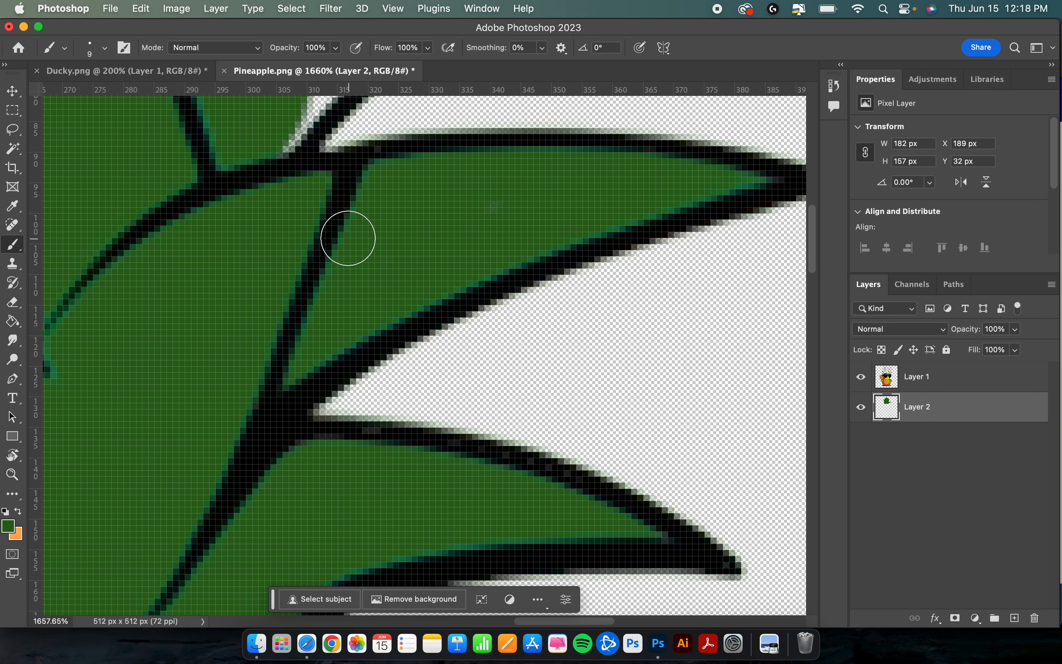
Step: Fill the upper right leaf and the narrow upper left leaf beside the central one with dark green
scroll(500, 210, up, 8)
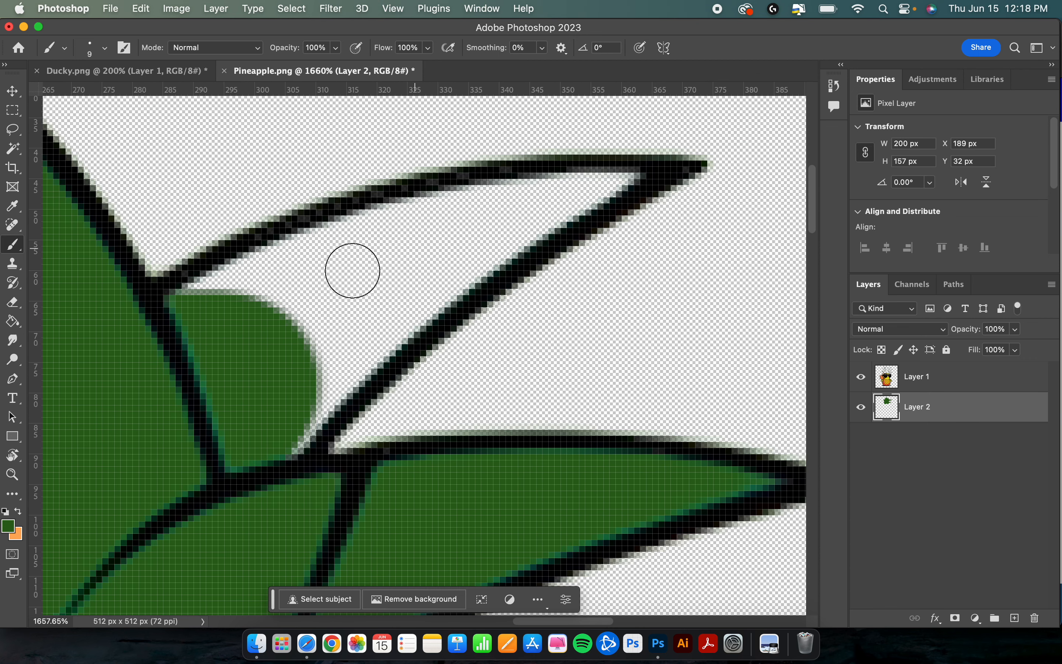
mouse_move(215, 310)
mouse_down()
mouse_move(234, 284)
mouse_move(320, 244)
mouse_move(610, 183)
mouse_move(417, 286)
mouse_move(256, 449)
mouse_move(487, 246)
mouse_move(256, 365)
mouse_move(377, 274)
mouse_move(247, 312)
mouse_move(455, 246)
mouse_move(476, 174)
mouse_move(551, 244)
mouse_move(493, 196)
mouse_move(418, 363)
mouse_move(378, 305)
mouse_move(206, 201)
mouse_move(244, 208)
mouse_move(422, 309)
mouse_move(305, 258)
mouse_move(324, 327)
mouse_move(368, 392)
mouse_up()
scroll(443, 249, left, 10)
scroll(442, 249, up, 2)
scroll(337, 343, down, 3)
scroll(337, 343, left, 3)
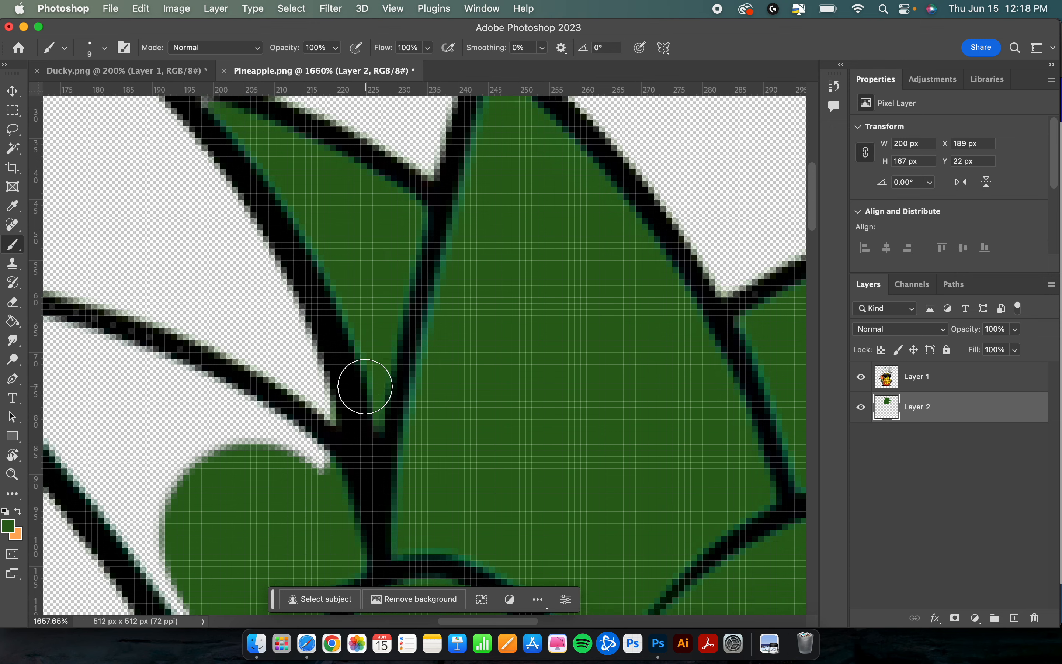
Step: Fill the remaining middle left and lower left leaves with dark green inside their outlines
scroll(365, 387, left, 3)
scroll(365, 386, down, 1)
mouse_move(170, 201)
mouse_down()
mouse_move(322, 228)
mouse_move(587, 392)
mouse_move(258, 227)
mouse_move(202, 225)
mouse_move(391, 431)
mouse_move(308, 292)
mouse_move(430, 391)
mouse_move(240, 233)
mouse_move(463, 387)
mouse_move(429, 380)
mouse_up()
scroll(464, 387, down, 1)
scroll(452, 380, down, 4)
scroll(422, 380, down, 8)
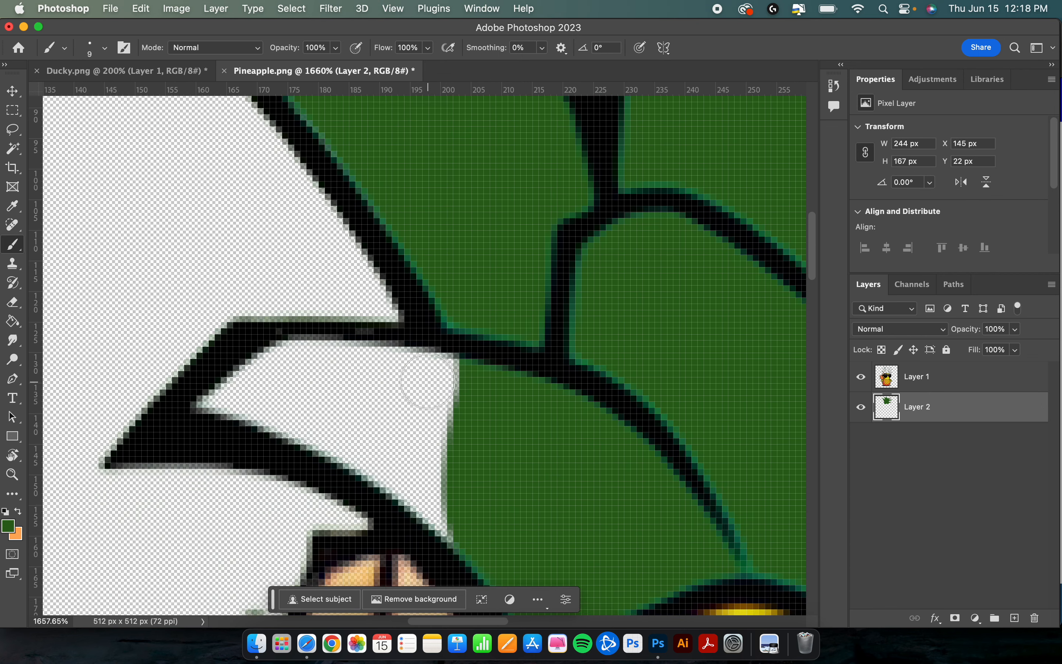
mouse_move(311, 370)
mouse_down()
mouse_move(221, 388)
mouse_move(346, 349)
mouse_move(490, 369)
mouse_move(250, 347)
mouse_move(337, 377)
mouse_move(341, 422)
mouse_move(282, 399)
mouse_move(437, 474)
mouse_move(460, 506)
mouse_move(378, 452)
mouse_move(357, 420)
mouse_move(461, 400)
mouse_move(420, 385)
mouse_move(353, 395)
mouse_up()
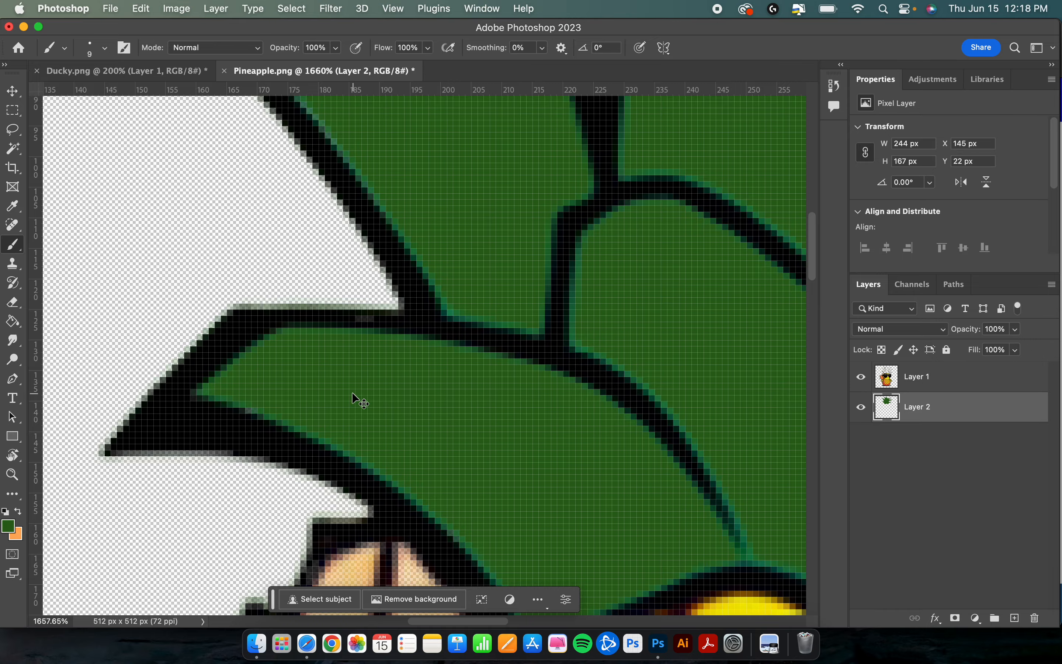
Step: Save the coloured pineapple as Pineapple.psd in the Downloads folder in Photoshop format with Maximize Compatibility on
key(super+minus)
key(super+minus)
key(super+minus)
key(super+minus)
key(super+minus)
key(super+minus)
key(super+minus)
key(super+minus)
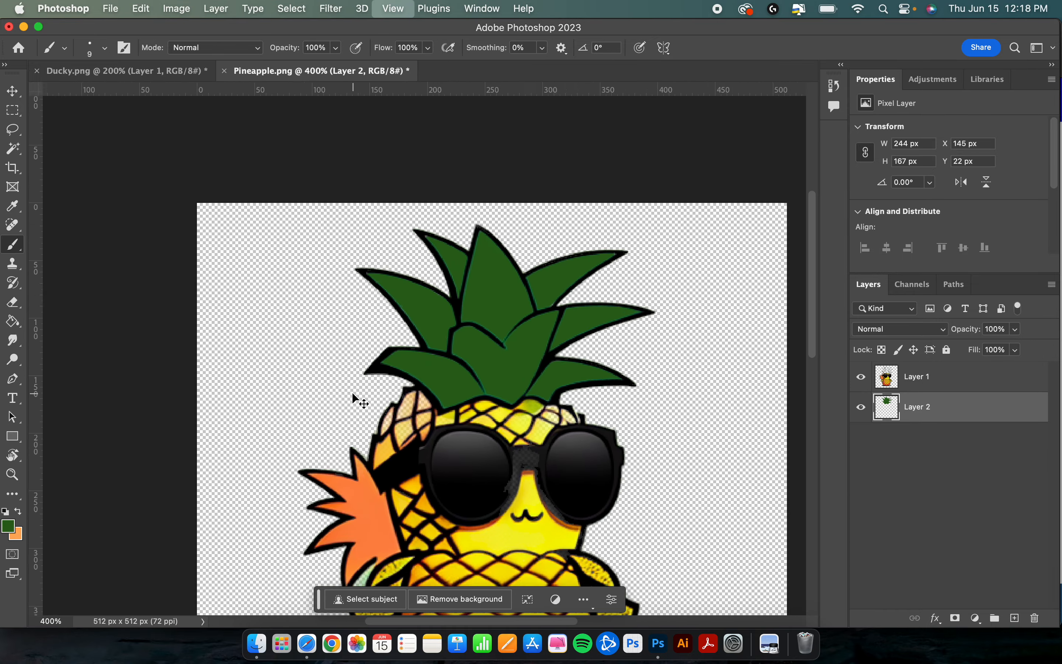
key(super+minus)
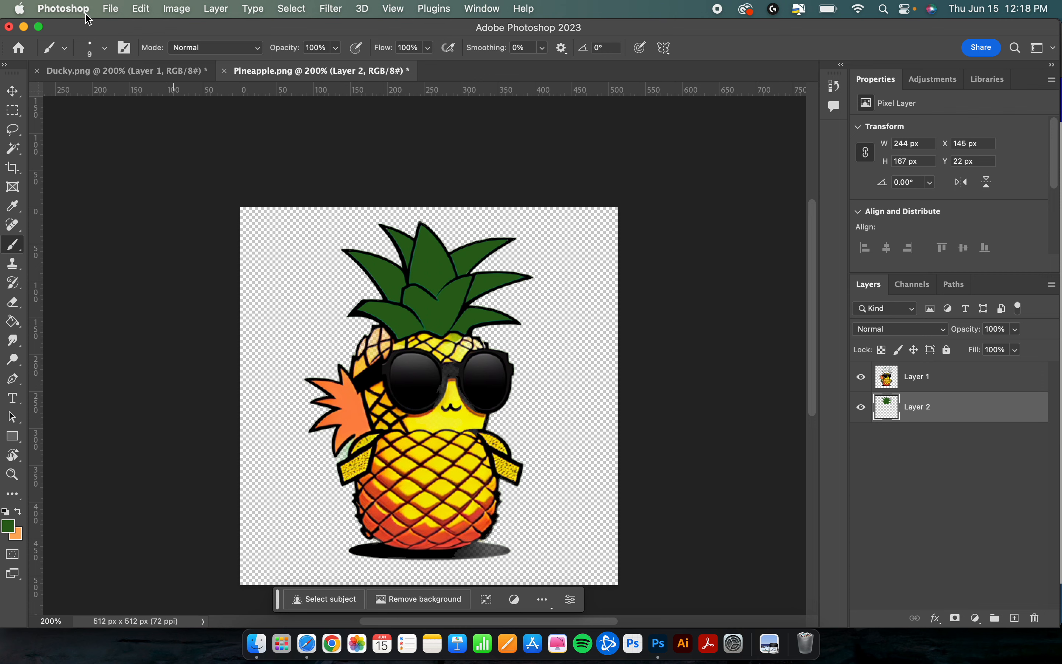
click(111, 8)
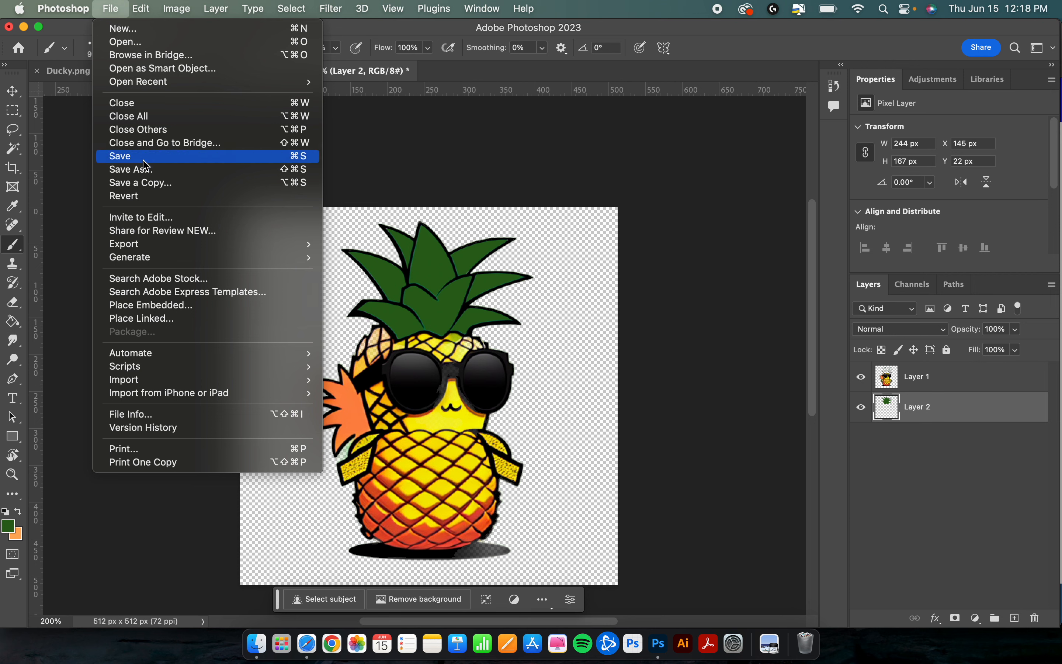
click(206, 161)
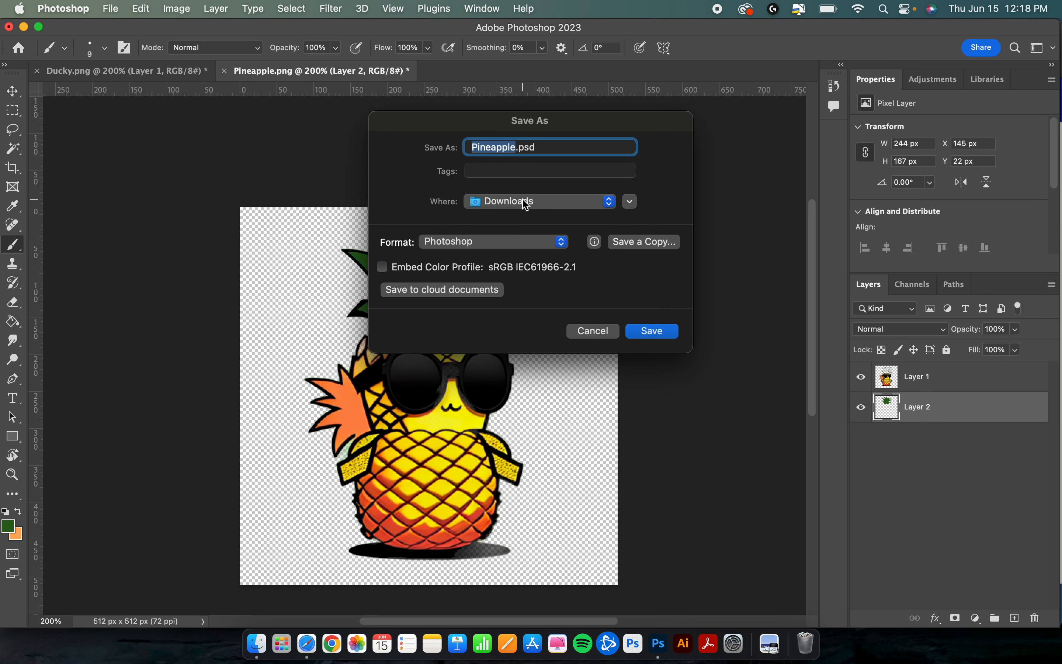
click(653, 331)
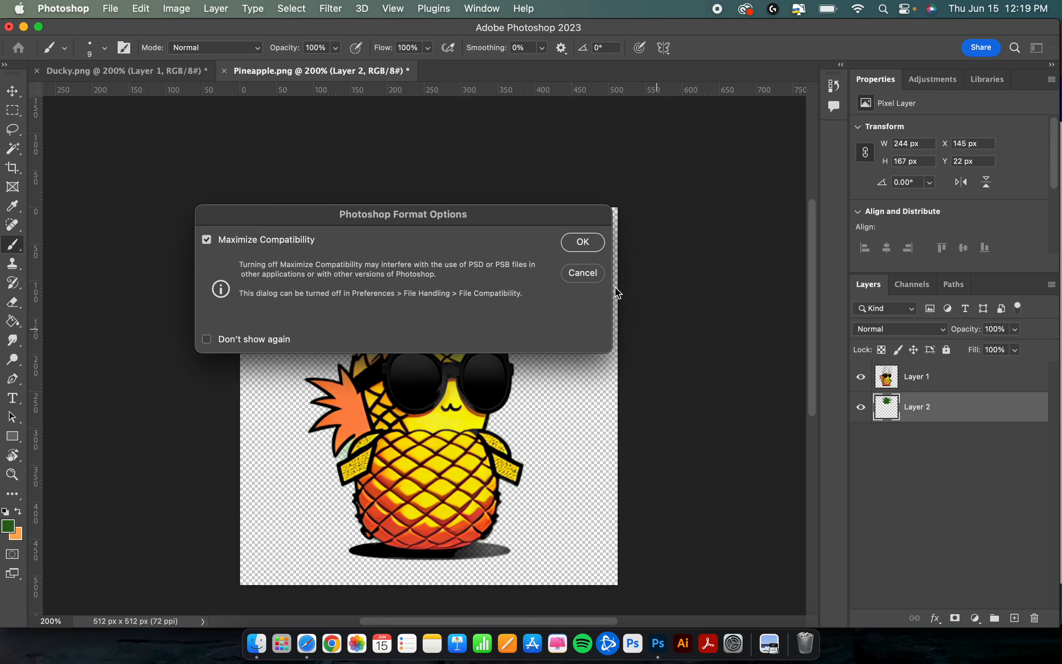
click(582, 243)
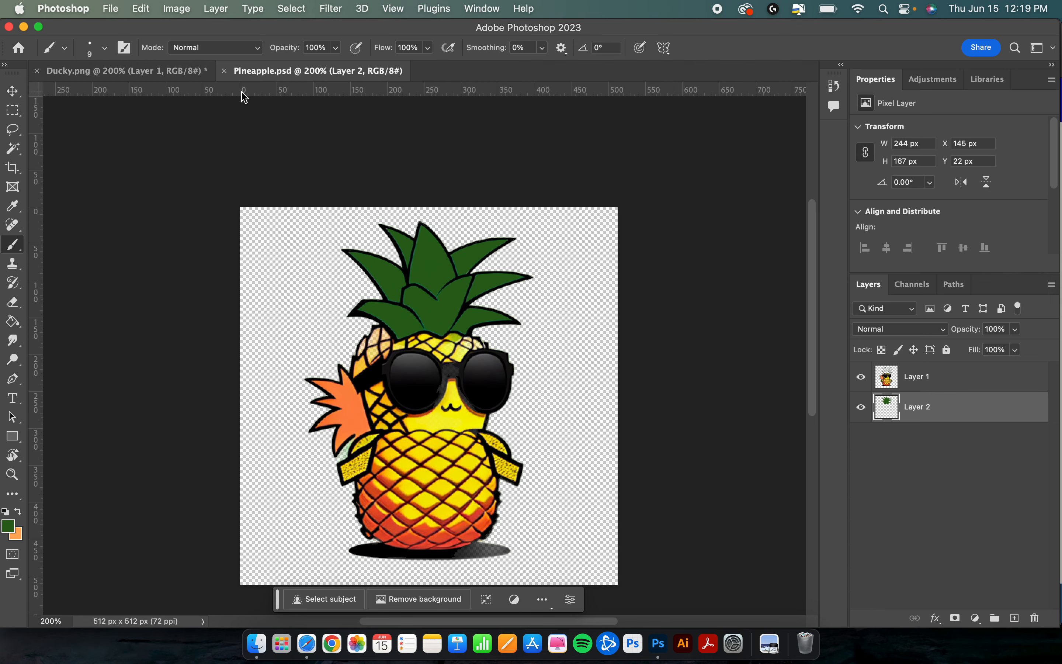
Step: Close the pineapple document and the duck document, discarding the changes to Ducky.png
click(224, 71)
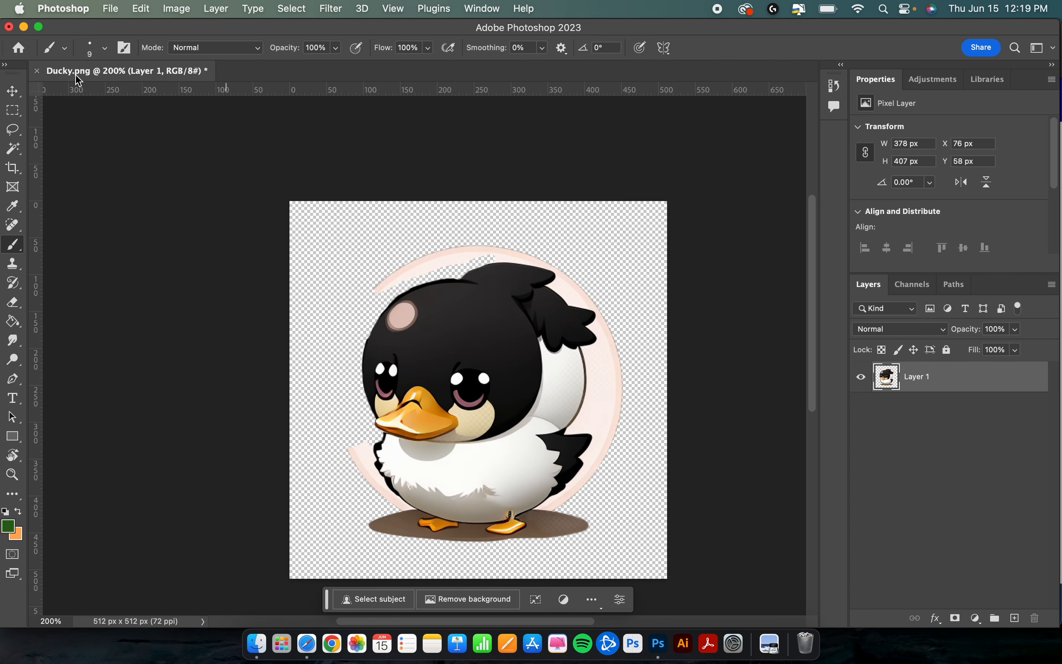
click(37, 71)
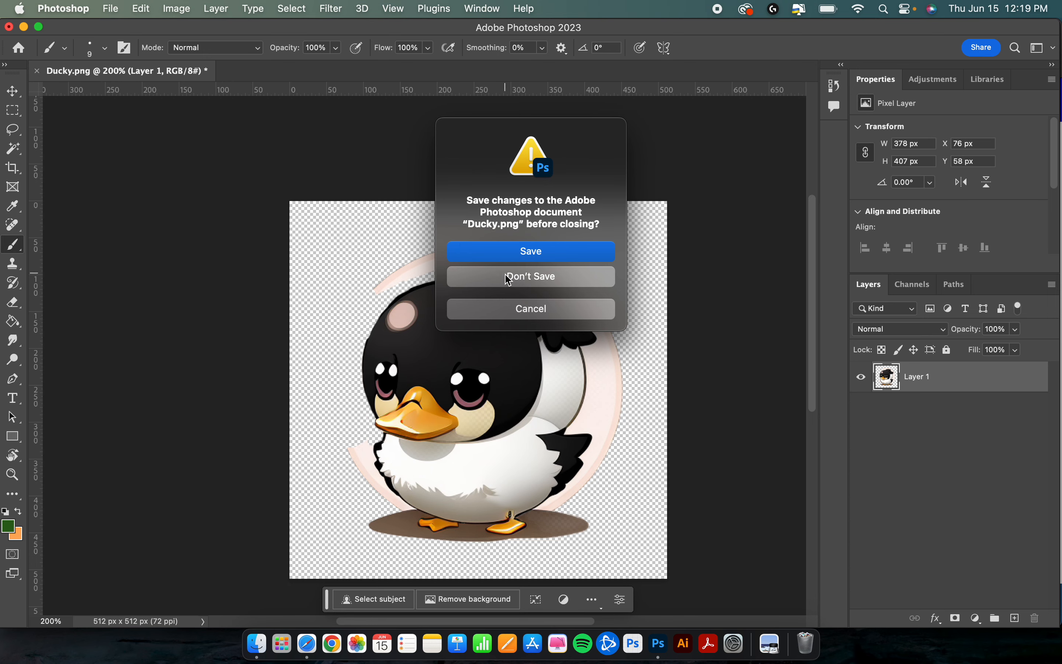
click(510, 281)
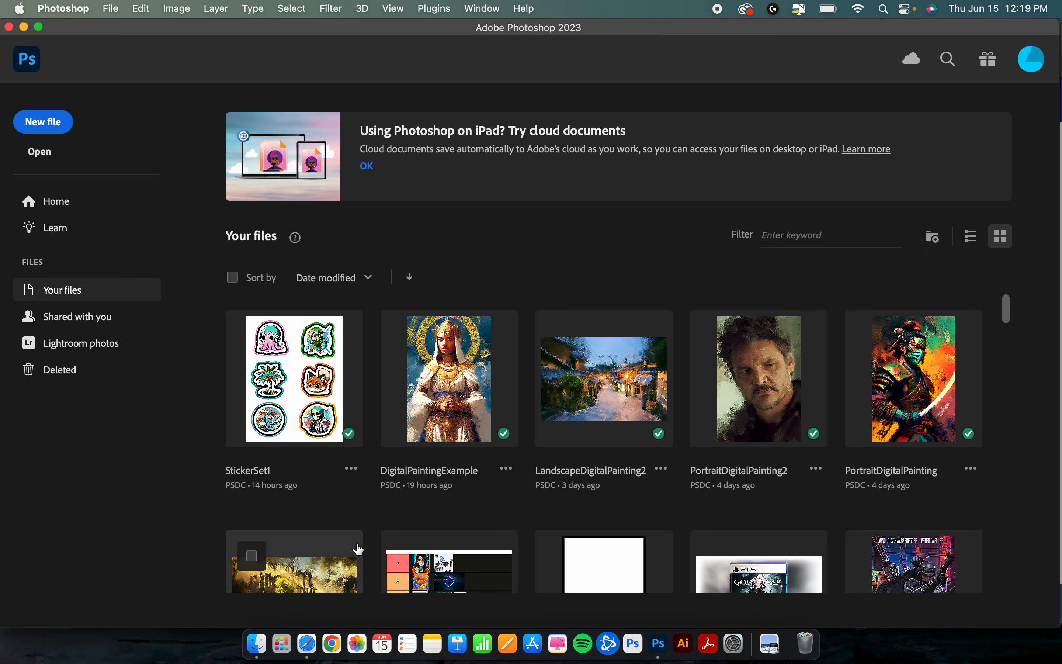
Step: Switch to Finder and move Pineapple.png and Ducky.png from the Downloads folder to the Trash
click(256, 642)
click(547, 344)
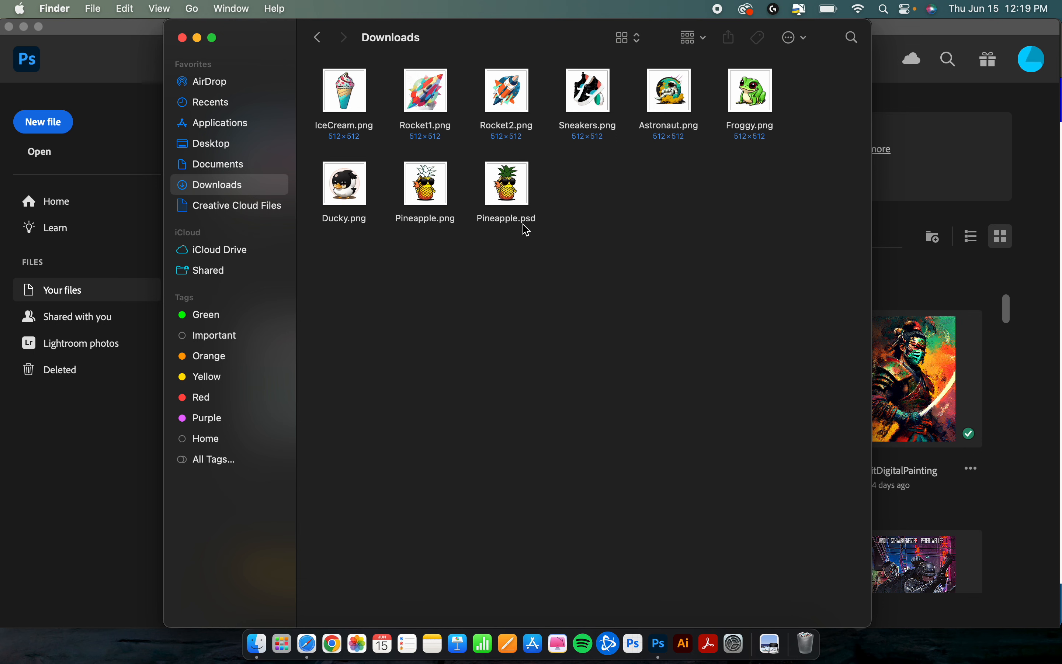
click(420, 189)
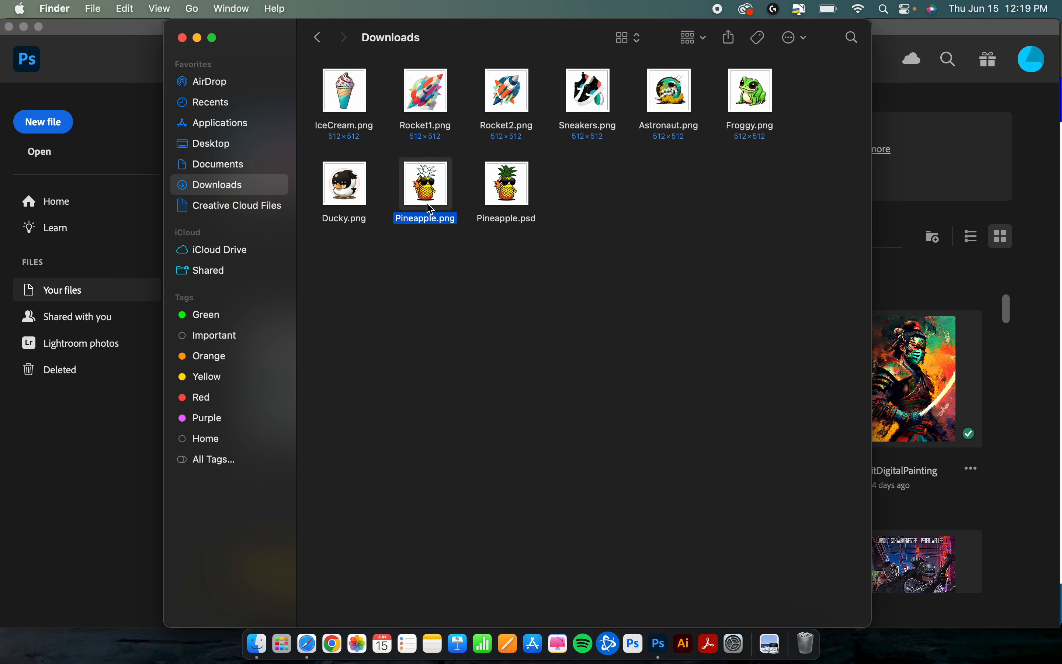
drag(420, 187, 811, 648)
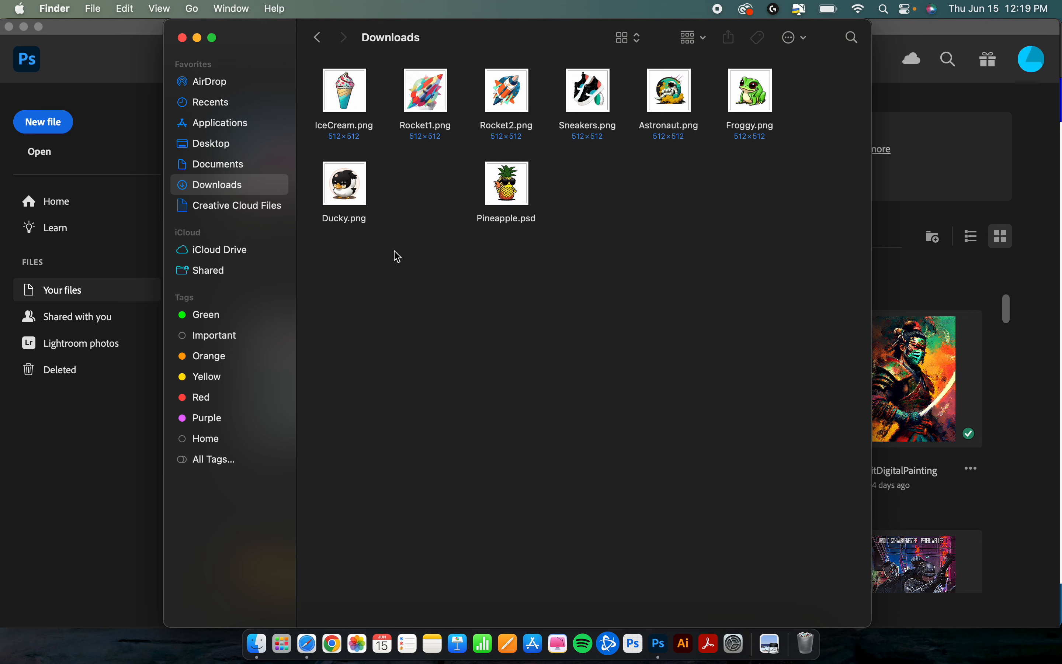
click(347, 184)
drag(584, 388, 805, 641)
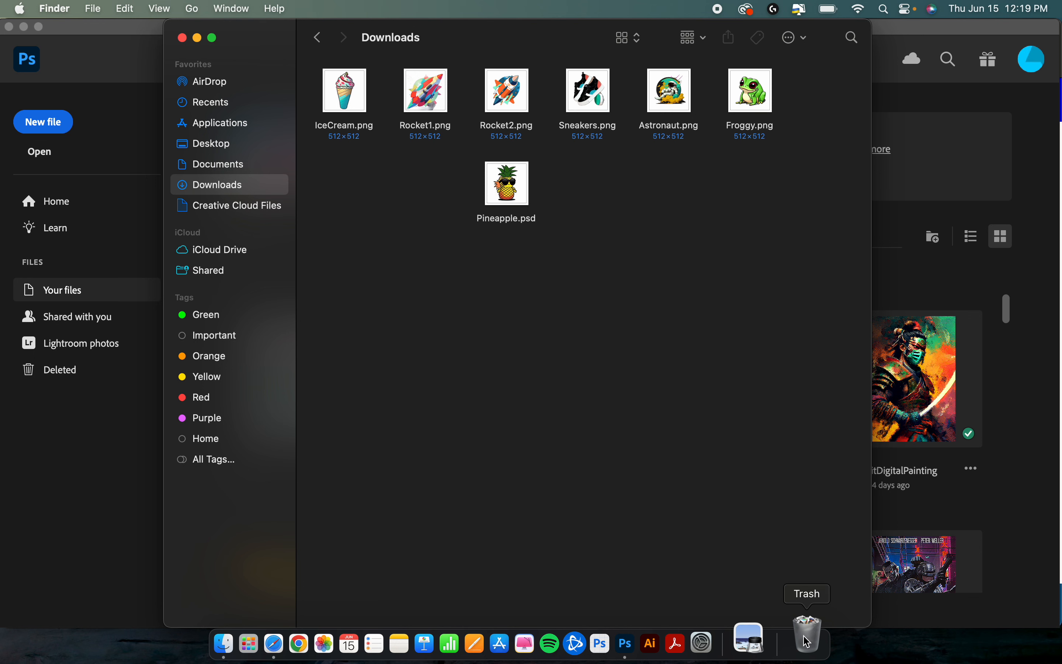
Step: Empty the Trash to erase the discarded files permanently
right_click(808, 642)
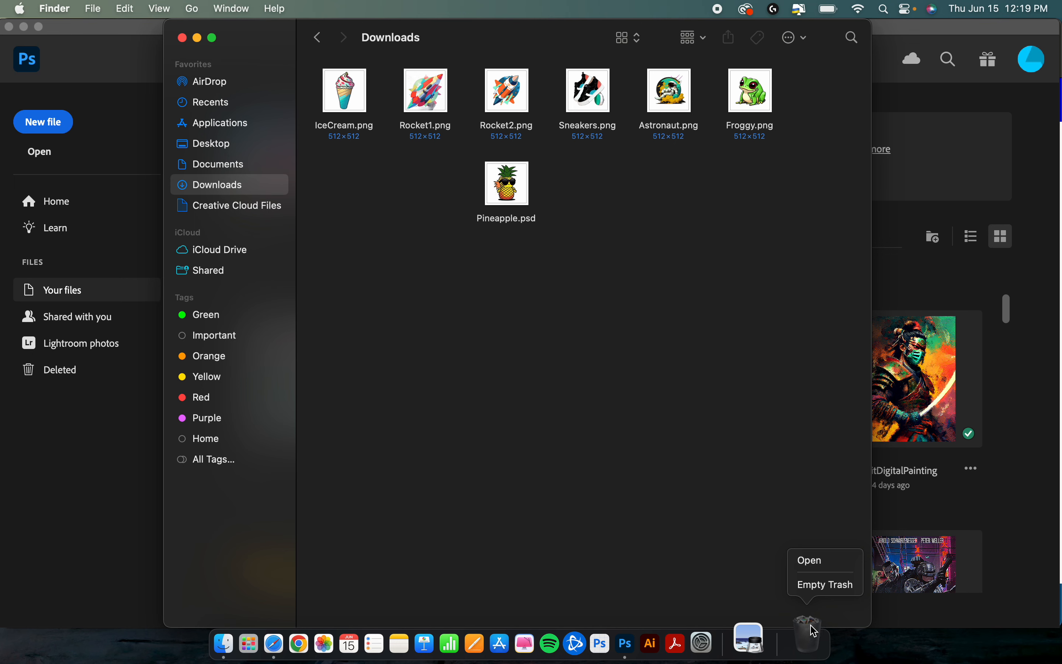
click(846, 588)
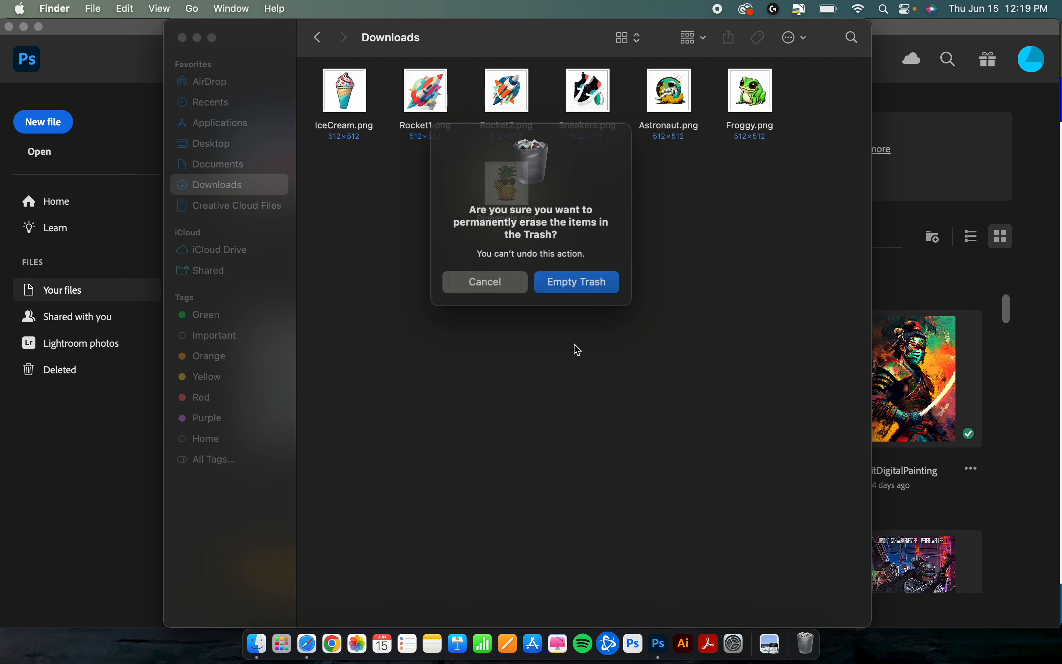
click(591, 288)
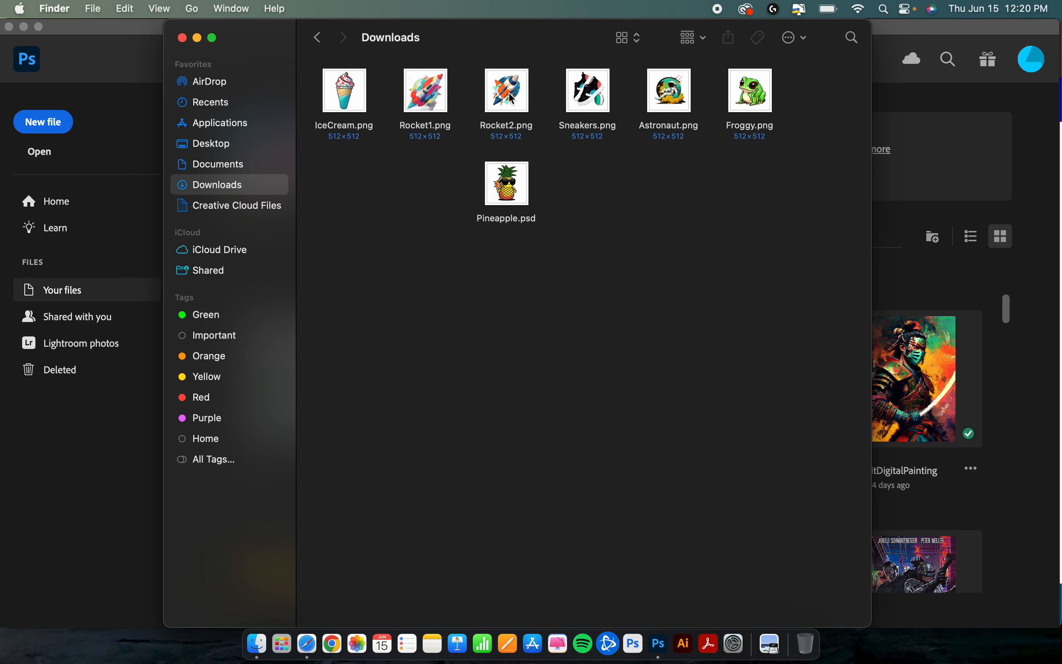
Step: Return to Photoshop and create a Letter print document, 8.5 x 11 in at 300 ppi, RGB with a white background
click(396, 98)
drag(396, 98, 491, 106)
click(569, 176)
click(141, 32)
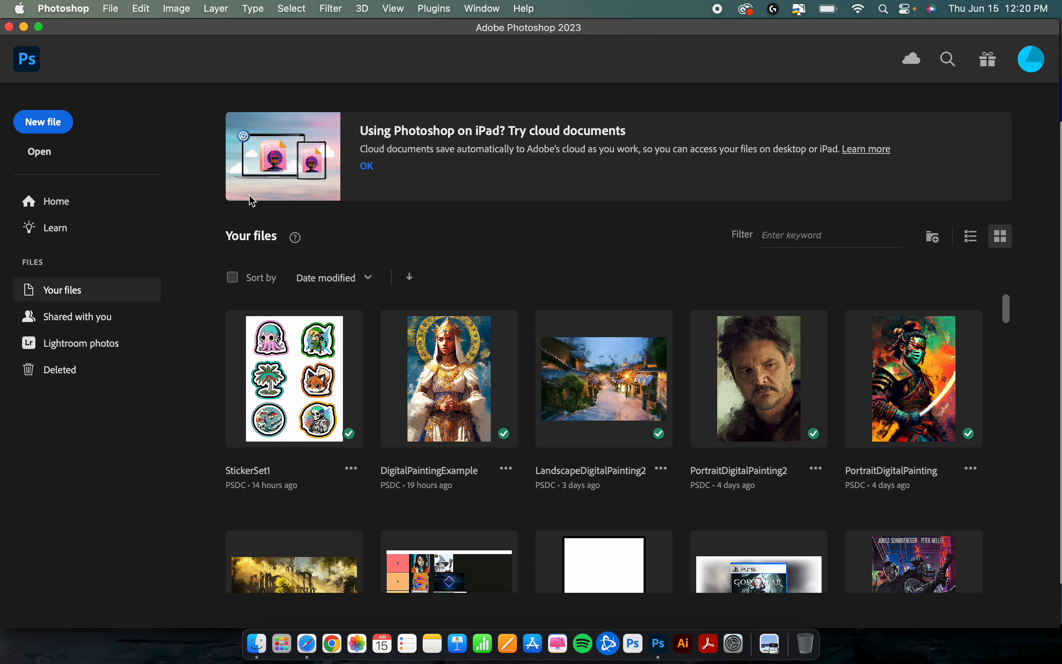
click(58, 133)
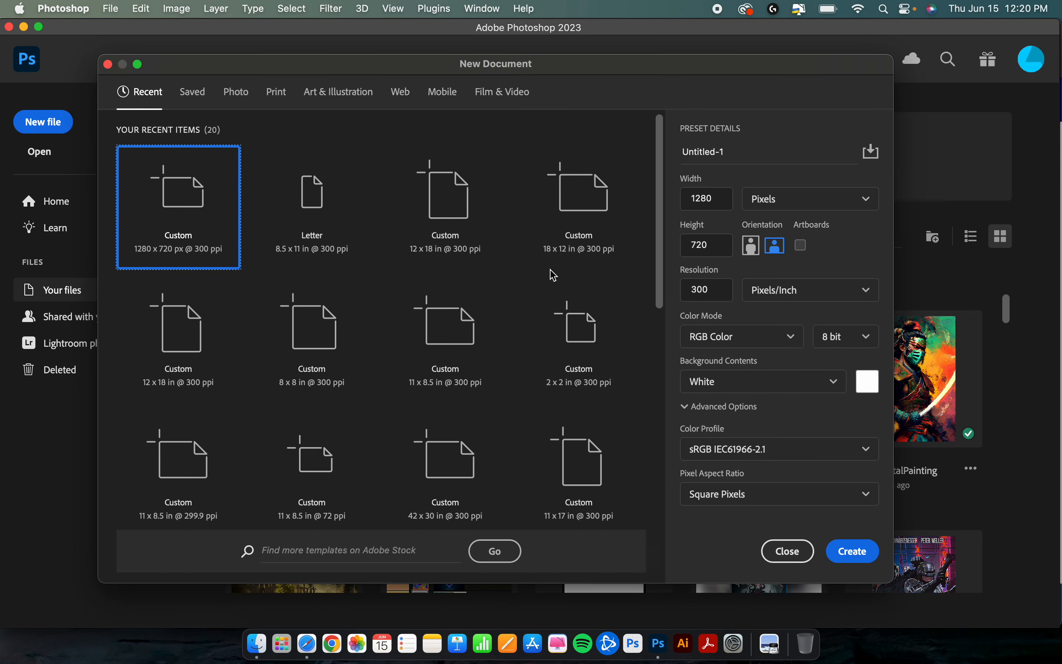
click(277, 100)
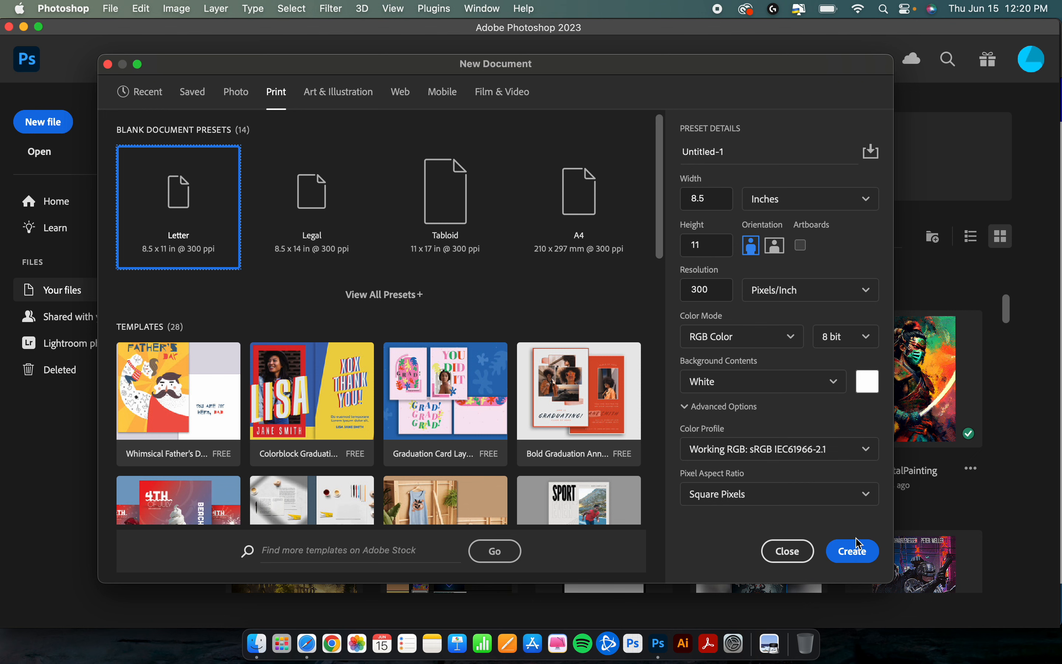
click(855, 555)
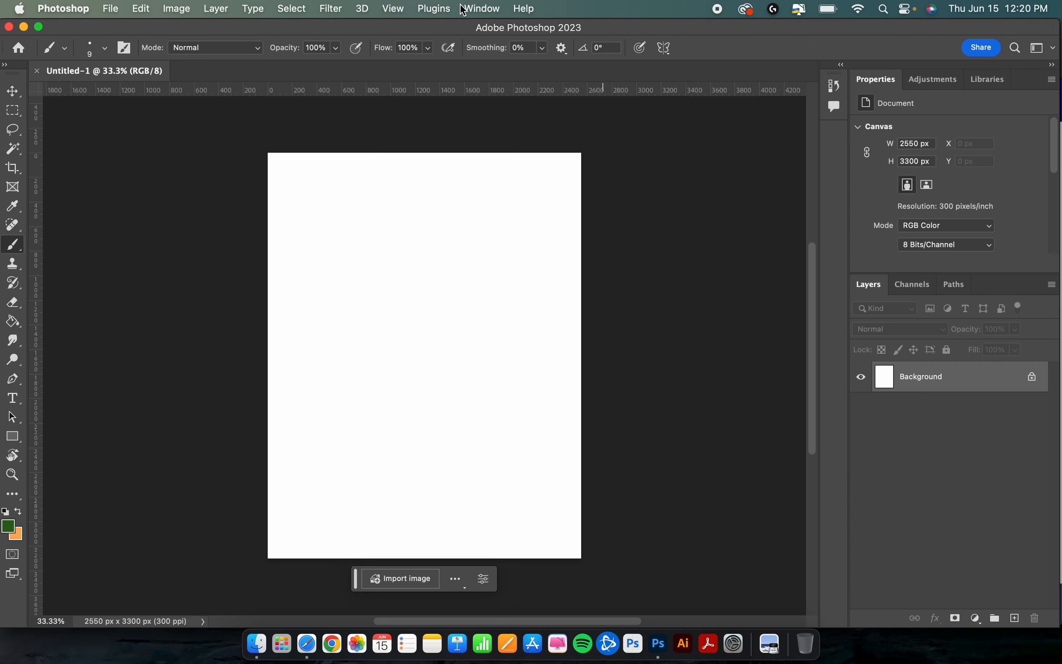
Step: Switch to the Essentials (Default) workspace and reset it to its standard layout
click(469, 10)
mouse_move(493, 43)
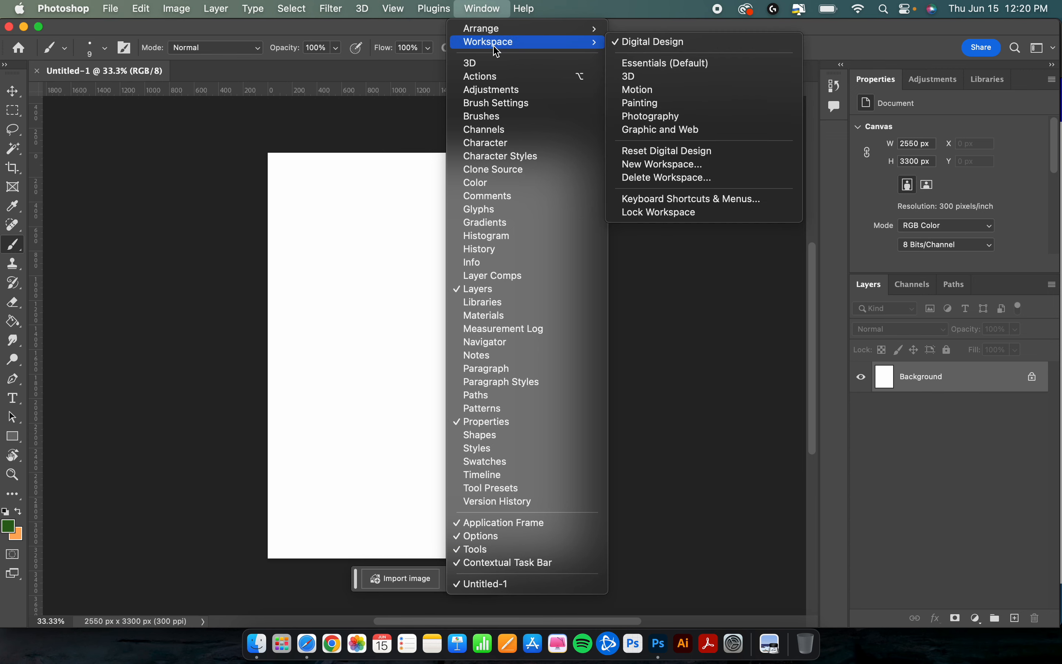
click(724, 65)
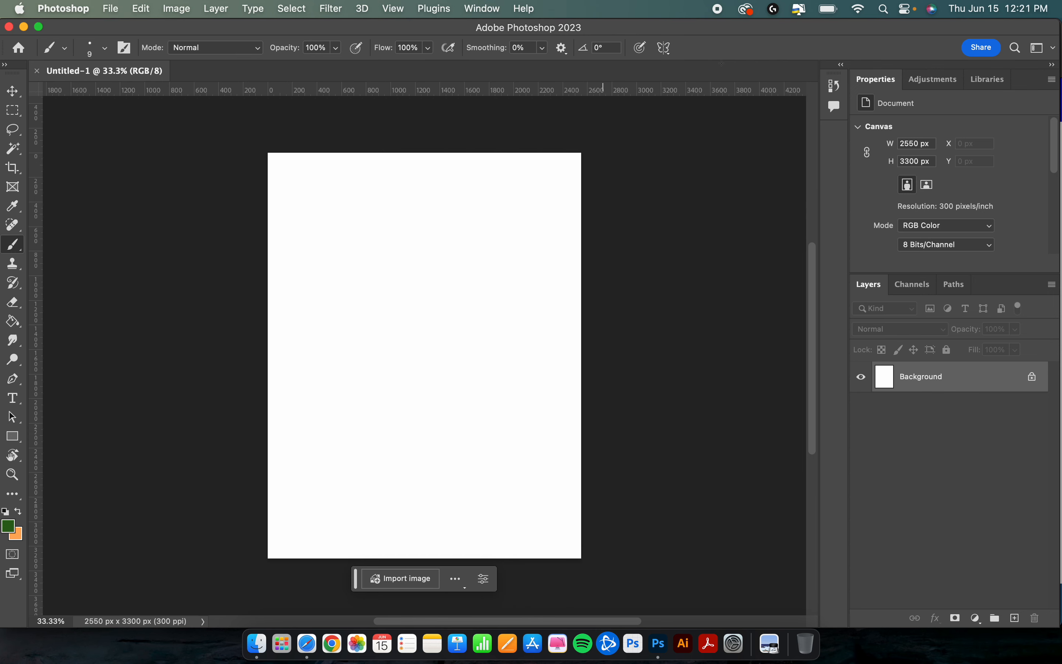
click(474, 9)
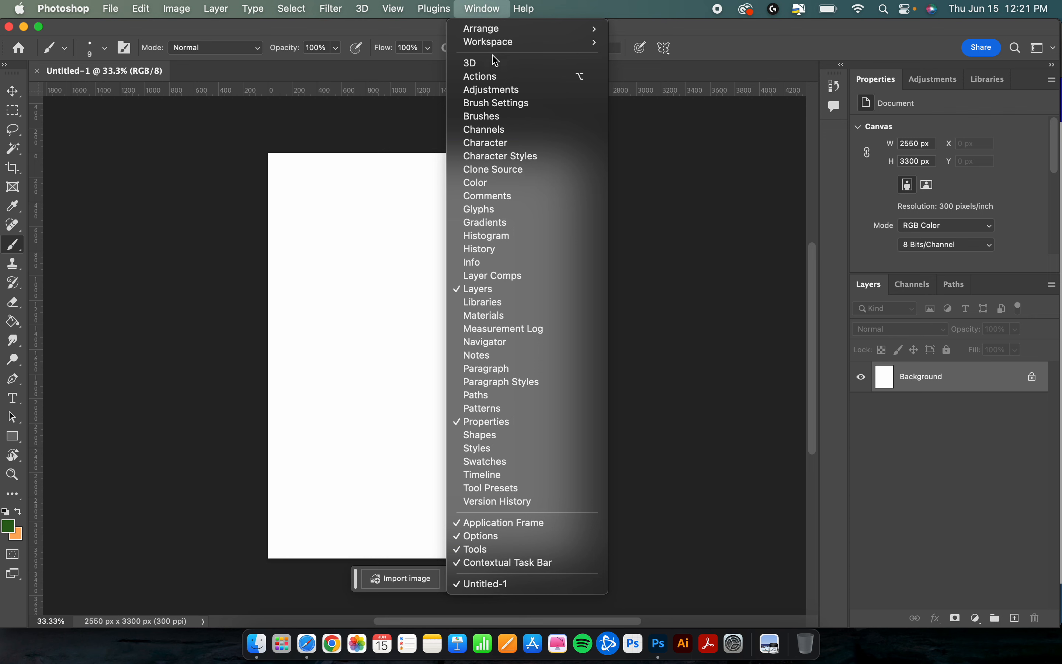
mouse_move(549, 42)
click(694, 150)
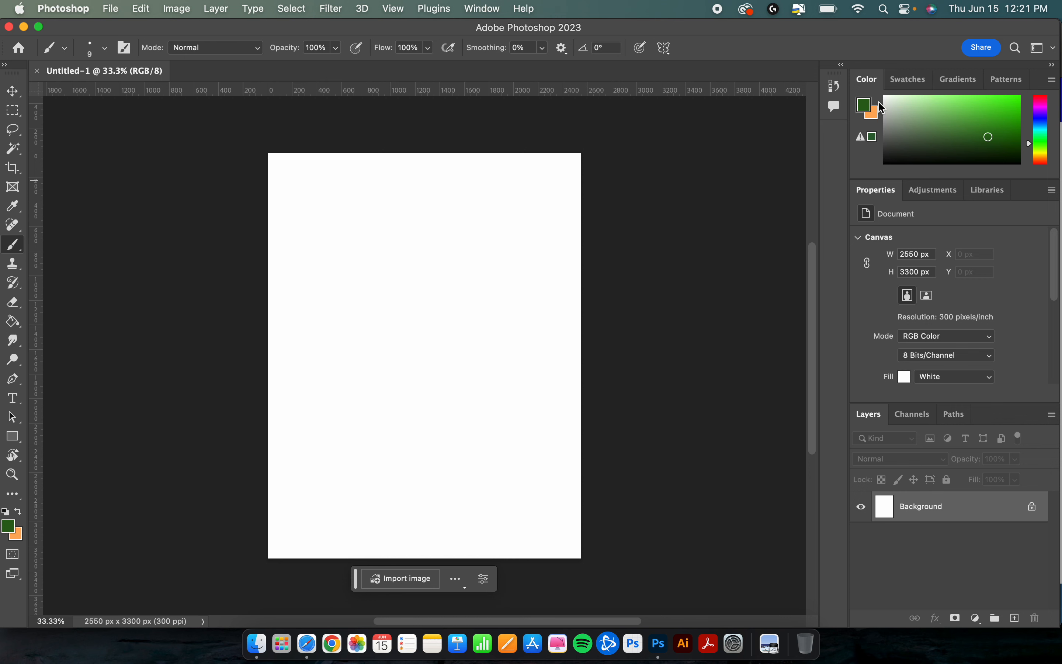
Step: Close the Color tab group and enlarge the Layers panel upward
click(1053, 80)
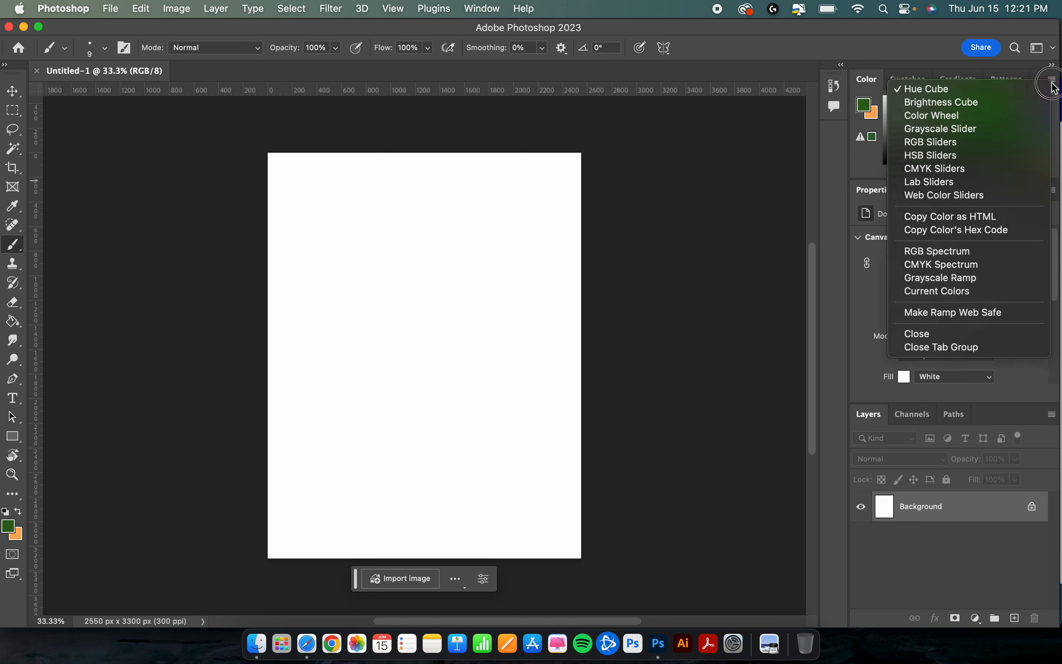
click(995, 348)
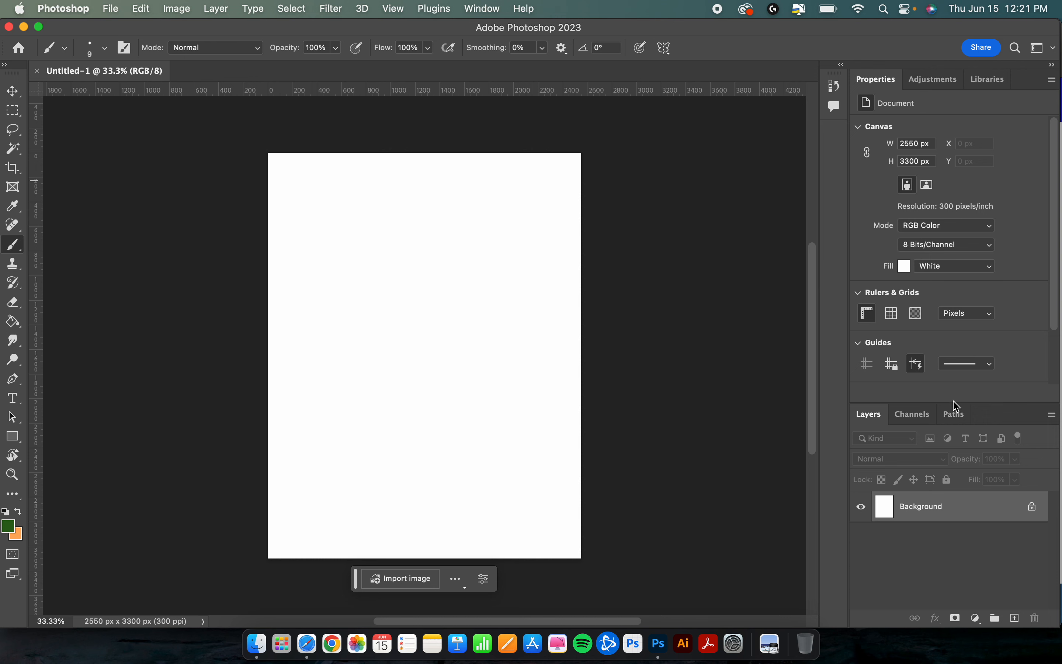
drag(957, 404, 951, 280)
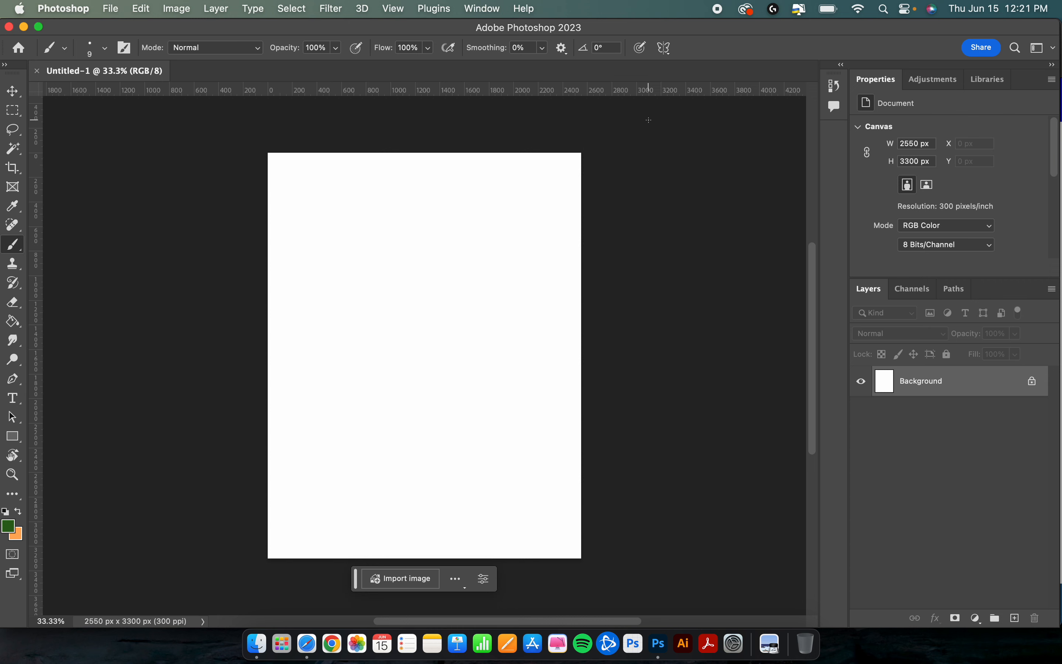
Step: Switch the workspace back to Digital Design
click(493, 12)
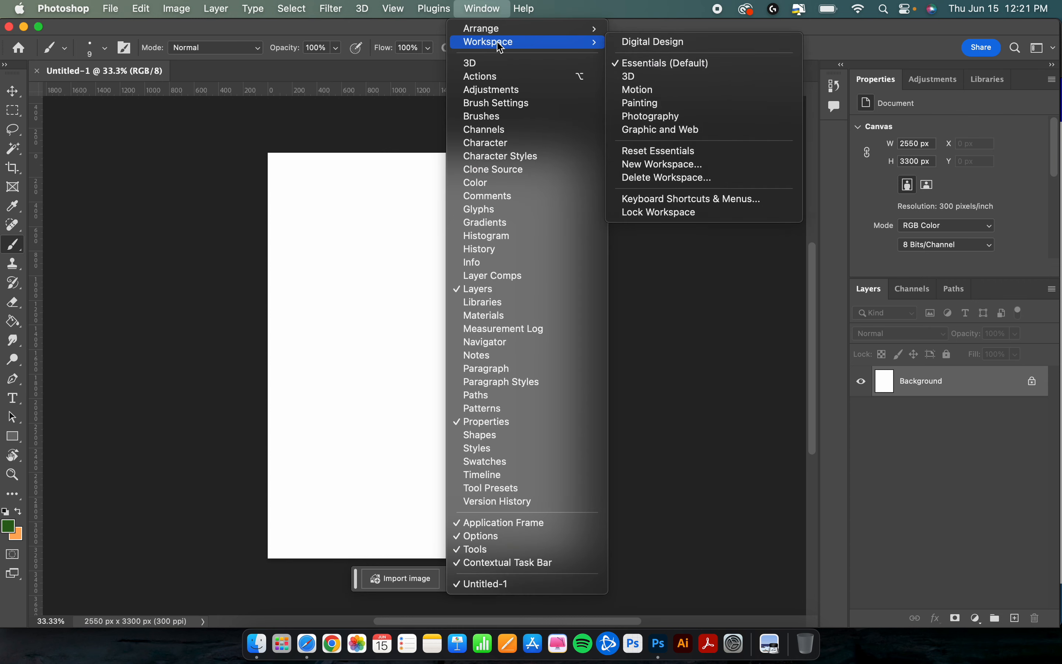
mouse_move(531, 46)
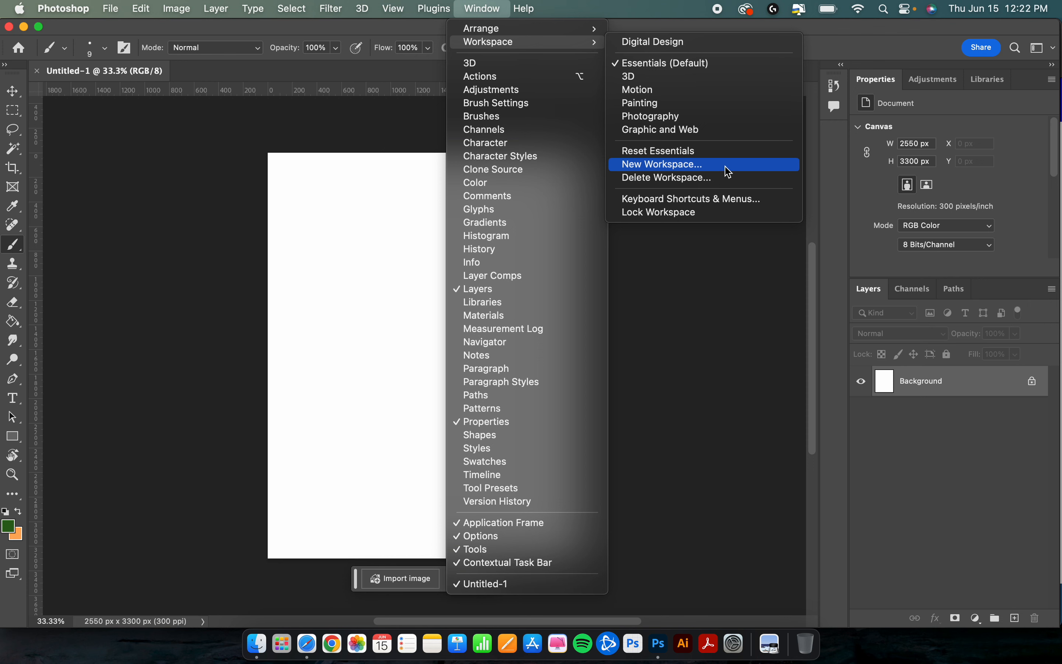
click(681, 45)
click(483, 9)
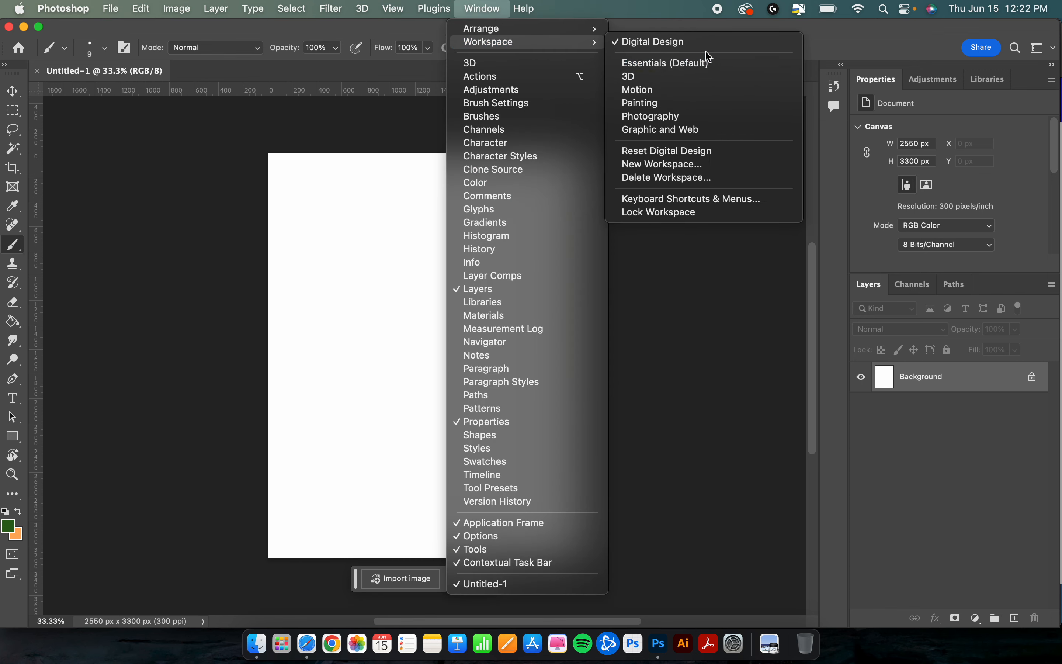
click(705, 44)
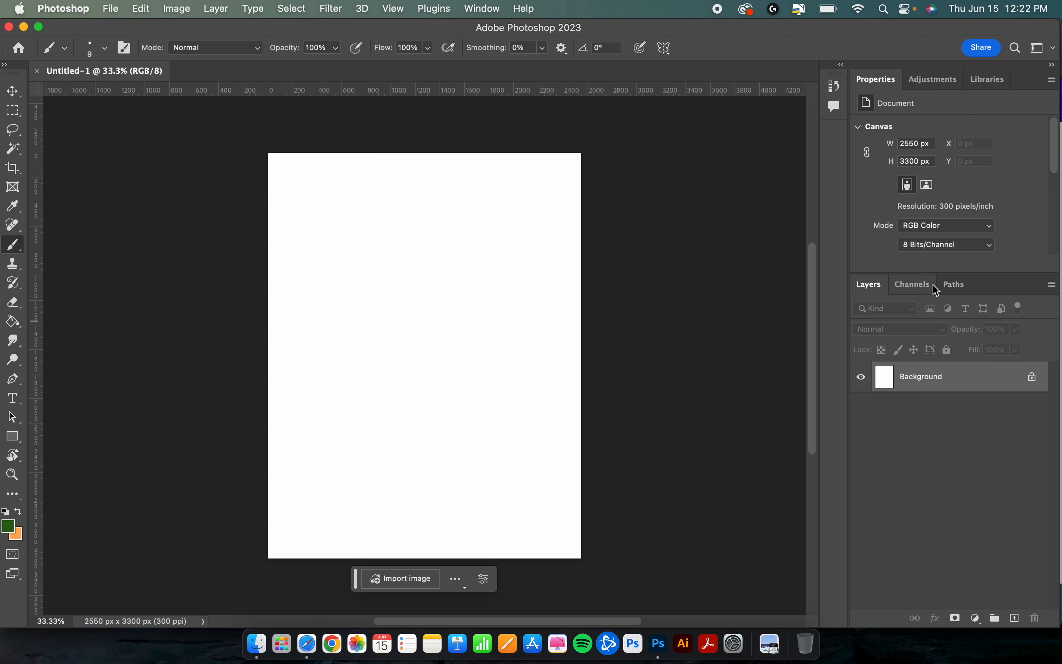
click(484, 9)
mouse_move(492, 42)
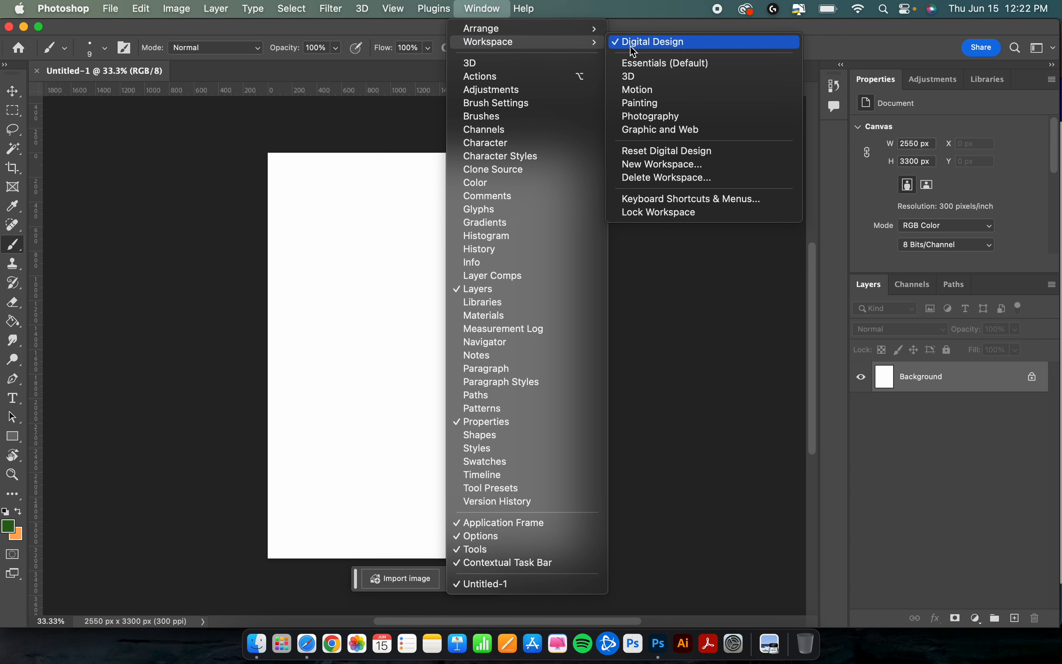
click(669, 49)
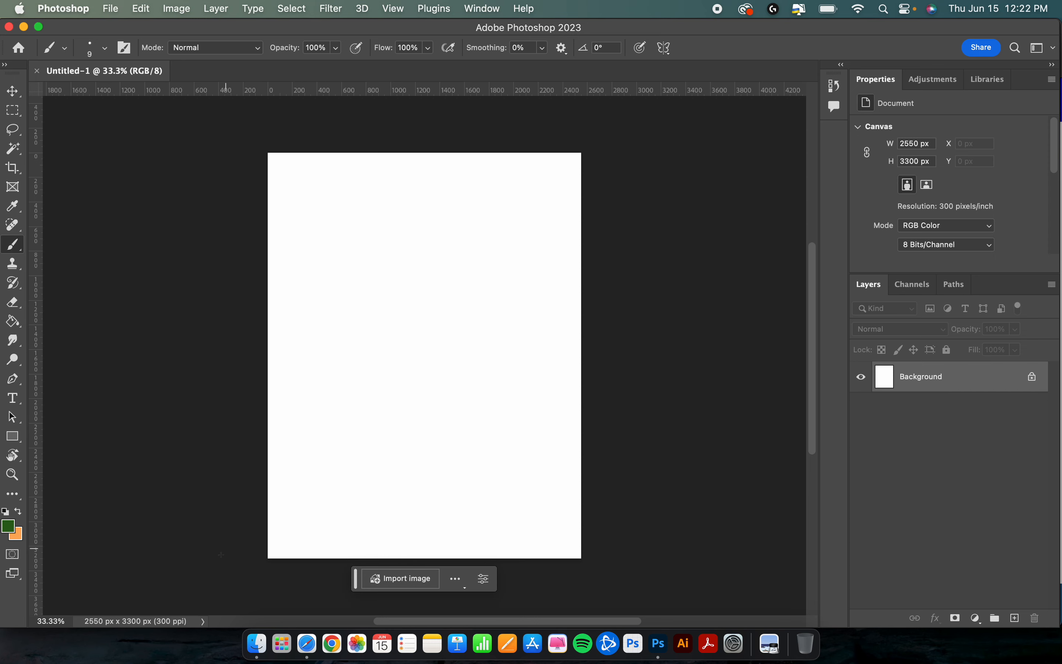
Step: Show the Downloads folder in Finder, then shift and narrow its window so the blank page is exposed beside it
click(258, 638)
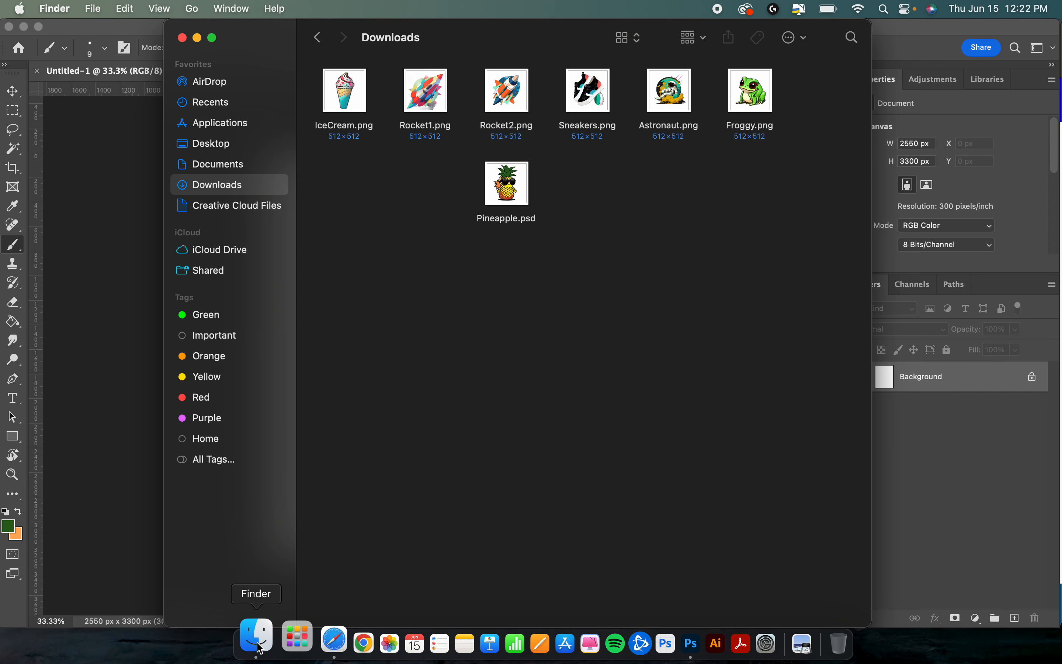
click(237, 169)
click(237, 184)
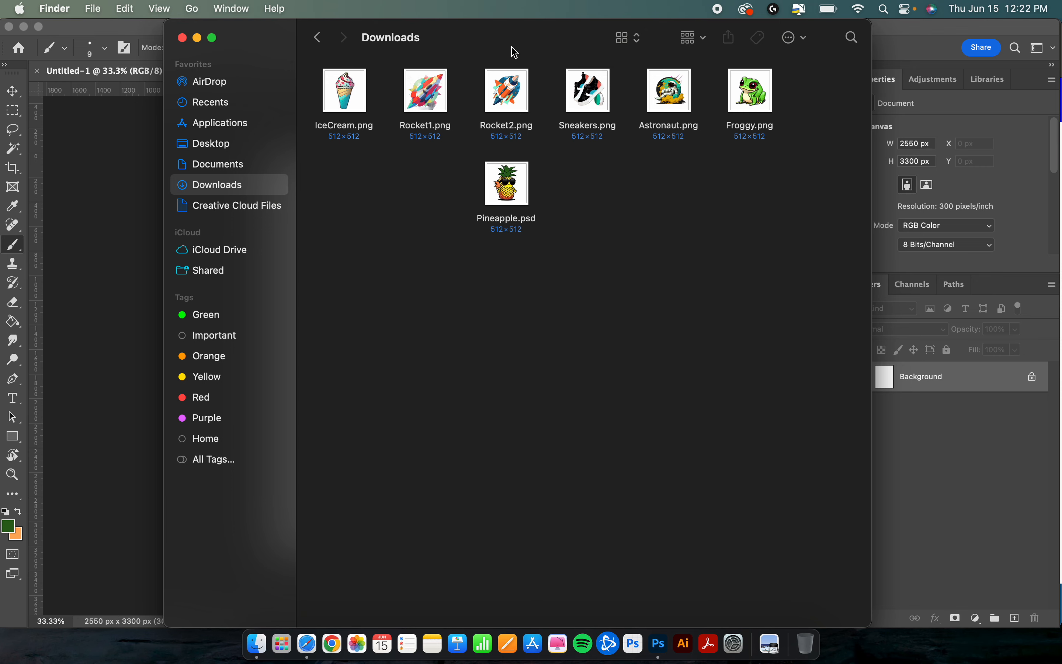
drag(516, 52, 685, 70)
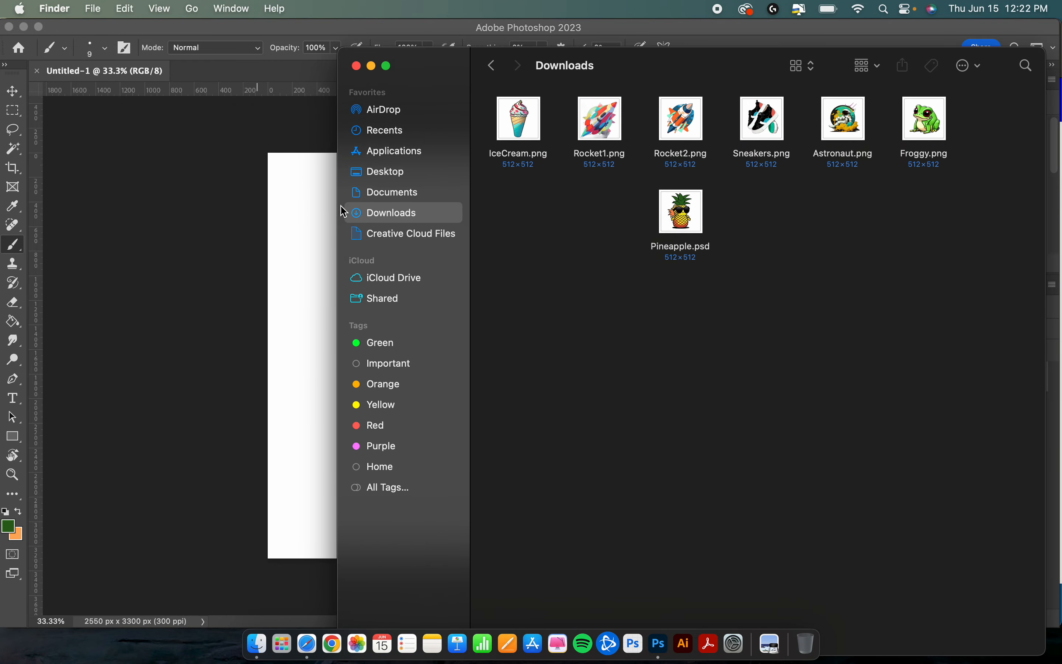
drag(337, 207, 464, 208)
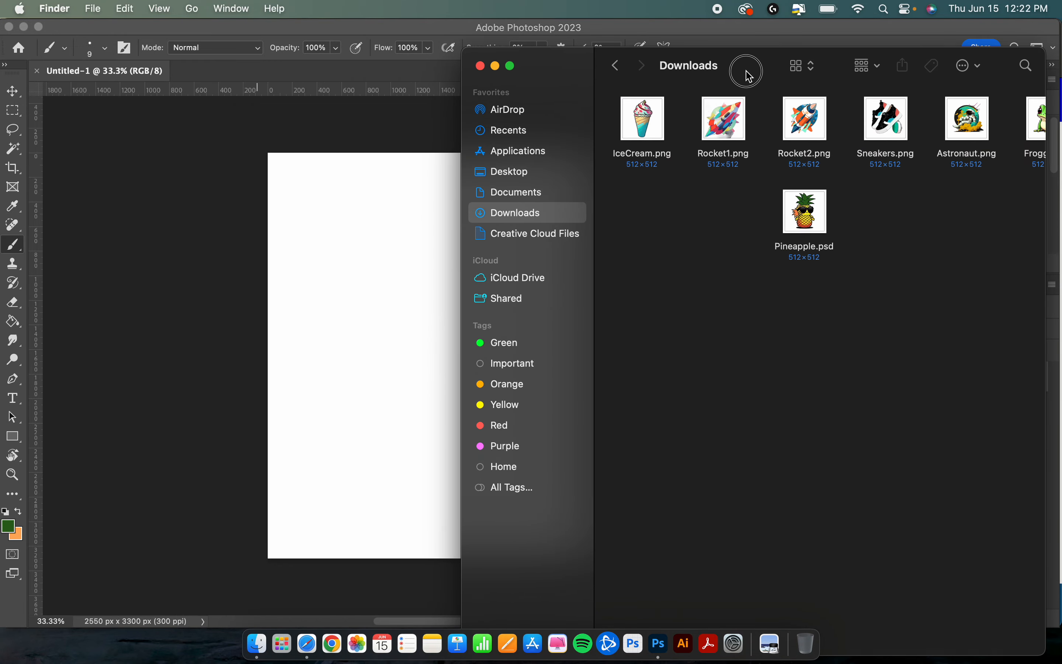
drag(747, 73, 731, 76)
scroll(834, 365, right, 2)
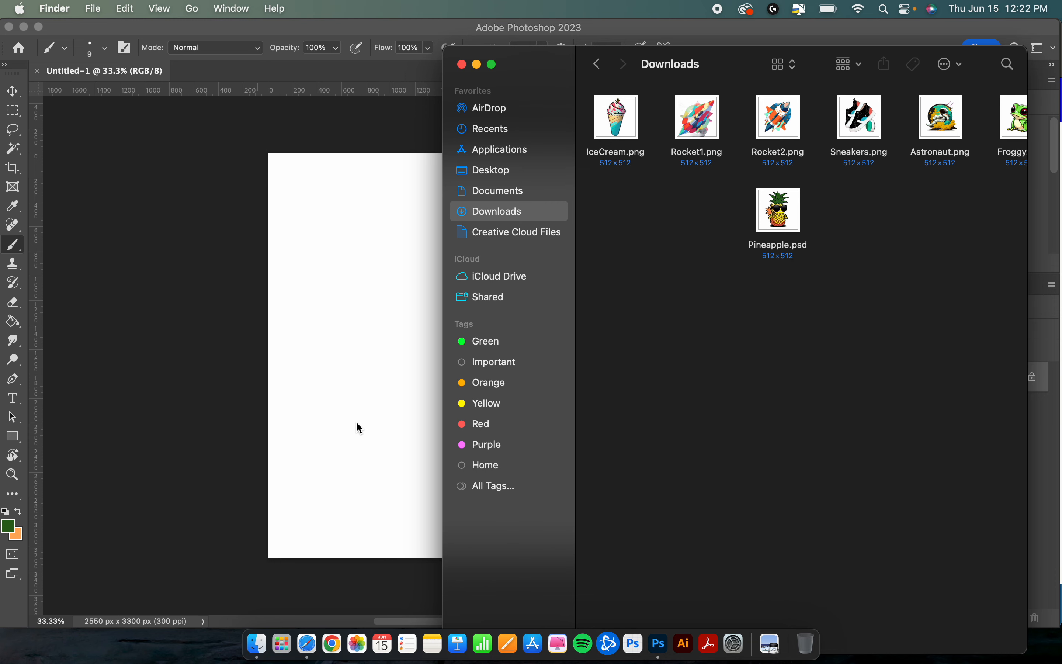
scroll(358, 408, right, 5)
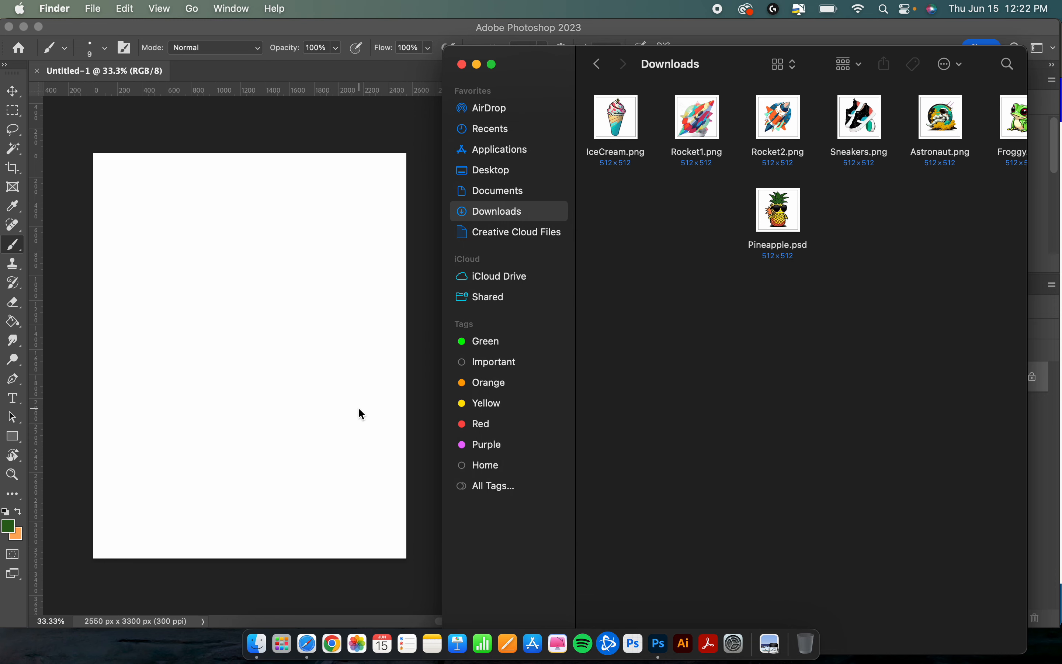
scroll(359, 409, up, 2)
scroll(359, 408, left, 1)
scroll(359, 409, right, 1)
scroll(359, 408, down, 1)
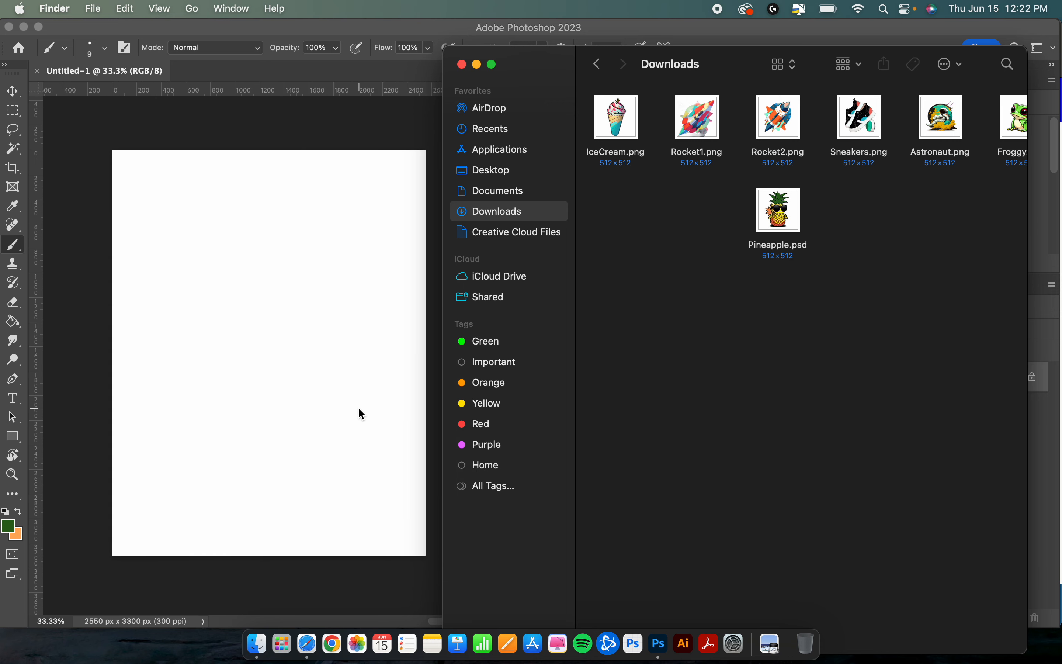
scroll(298, 369, left, 7)
scroll(299, 369, right, 2)
scroll(298, 369, down, 1)
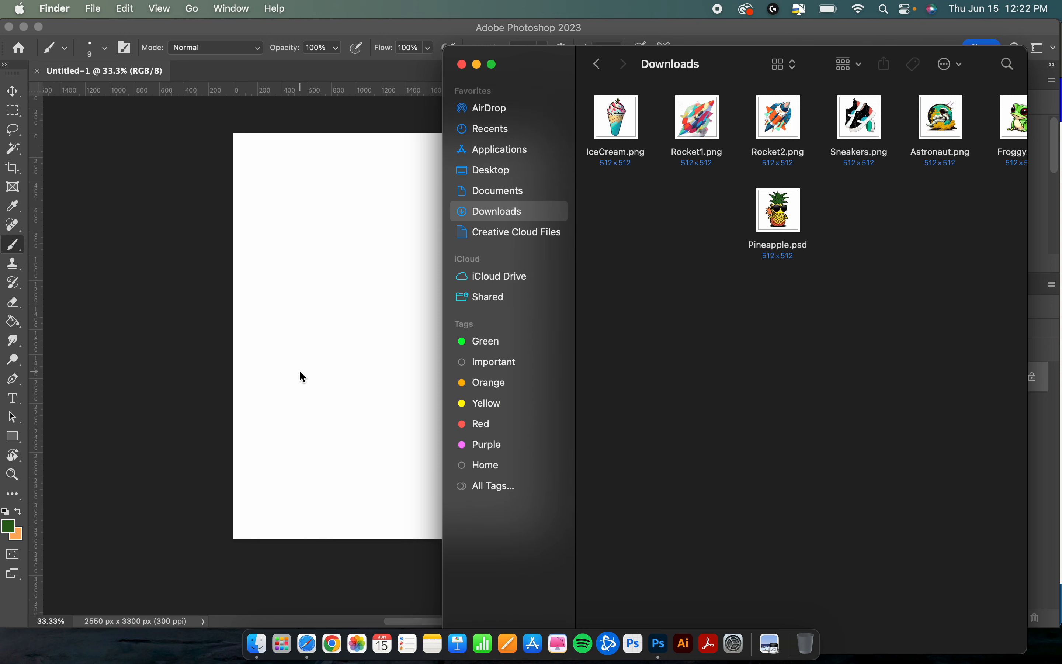
scroll(301, 375, up, 2)
scroll(301, 376, left, 1)
scroll(301, 376, down, 1)
scroll(301, 375, right, 5)
scroll(301, 375, up, 1)
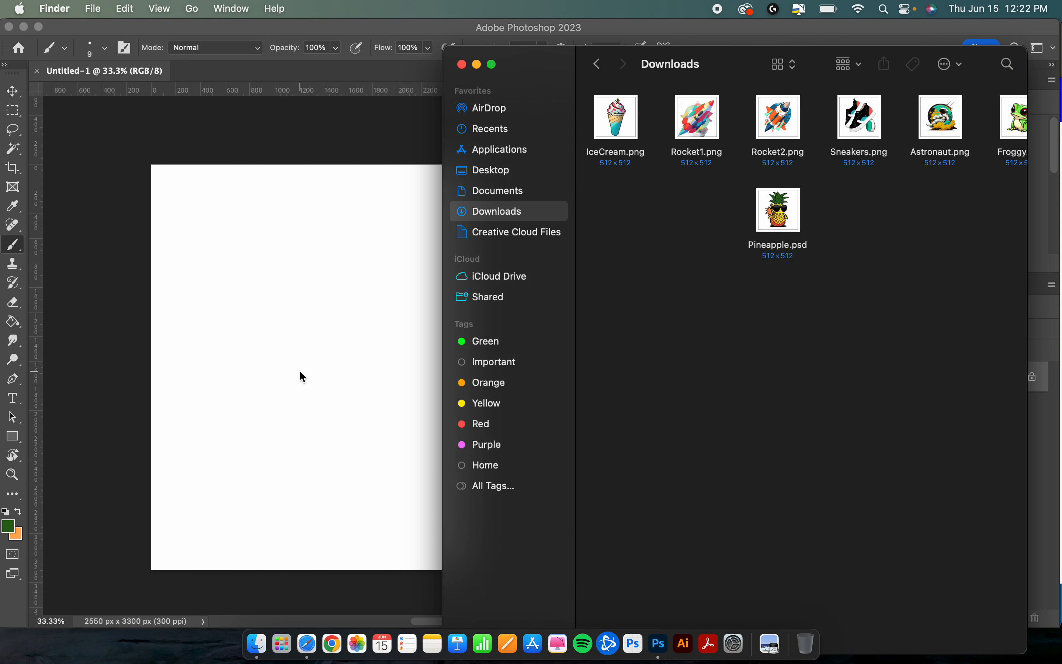
scroll(300, 373, left, 2)
scroll(300, 373, down, 2)
scroll(301, 372, right, 3)
scroll(300, 373, up, 2)
scroll(300, 372, left, 2)
scroll(300, 373, down, 4)
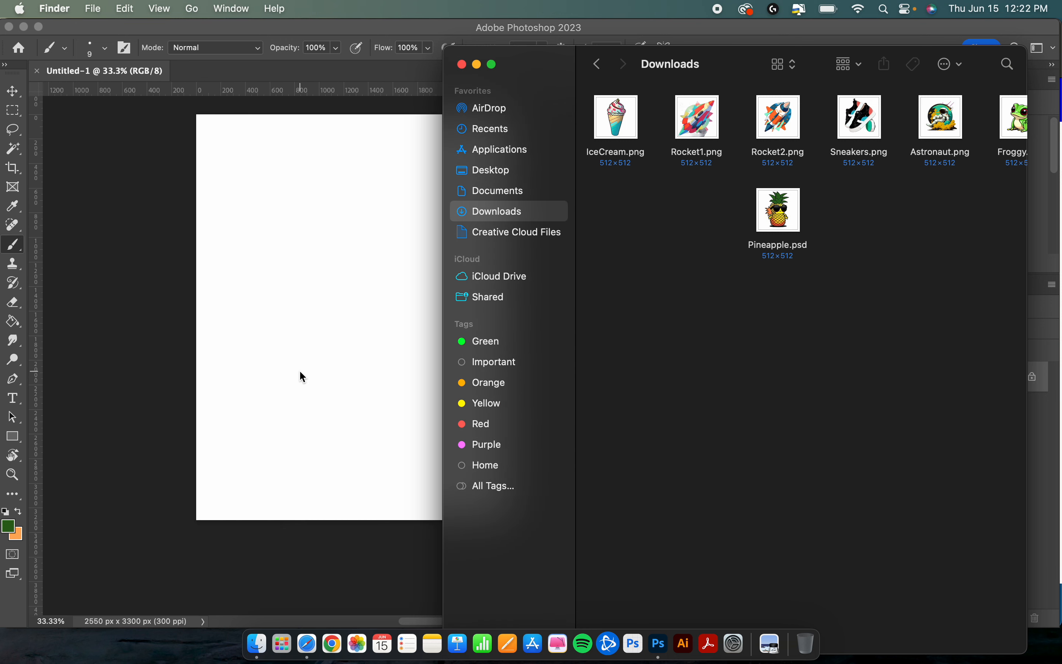
scroll(300, 373, left, 4)
scroll(299, 372, down, 1)
scroll(300, 373, right, 7)
scroll(299, 373, up, 3)
scroll(300, 372, left, 9)
scroll(299, 372, down, 3)
scroll(300, 372, right, 7)
scroll(299, 372, up, 5)
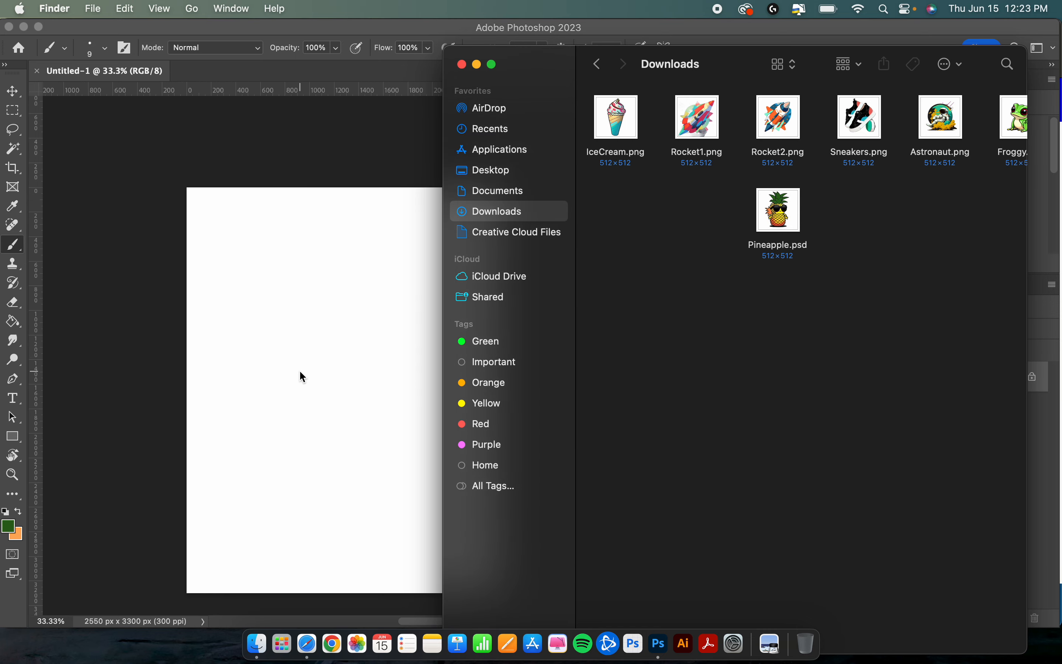
Step: Place Pineapple.psd on the sticker sheet, scale it to about 46%, and position it in the page's upper-left corner
scroll(299, 372, right, 4)
scroll(299, 373, down, 2)
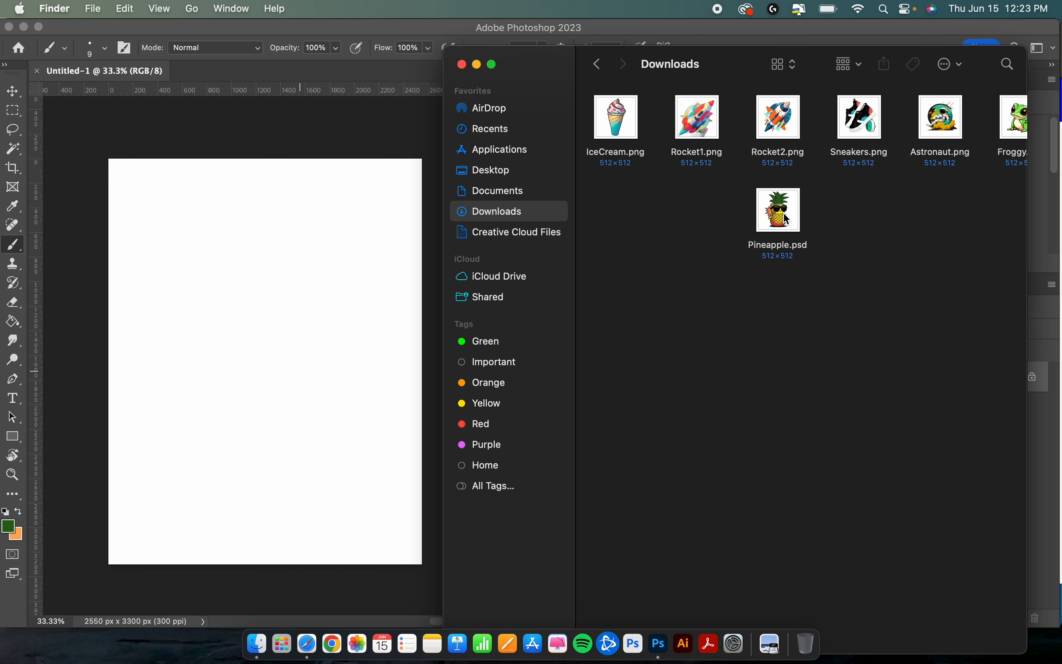
drag(787, 219, 237, 259)
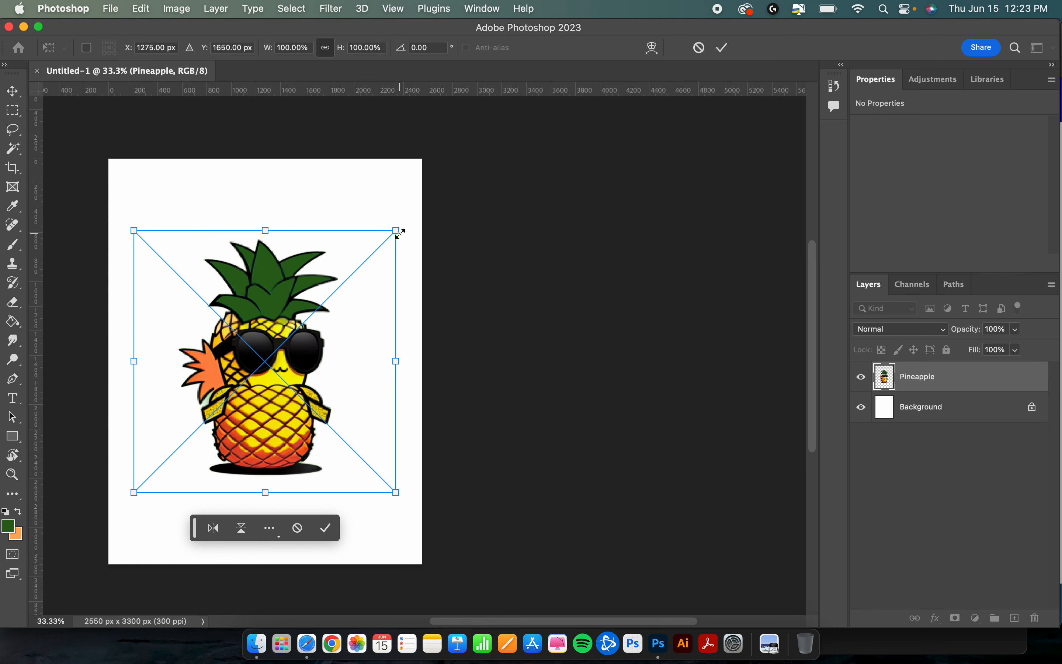
drag(399, 234, 258, 362)
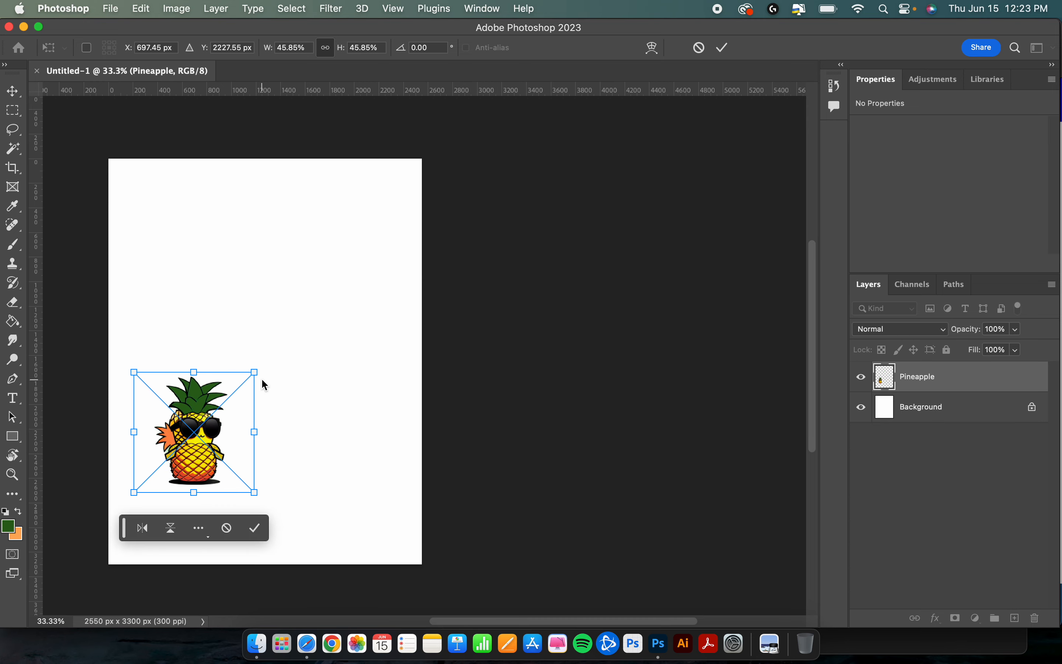
drag(207, 429, 203, 233)
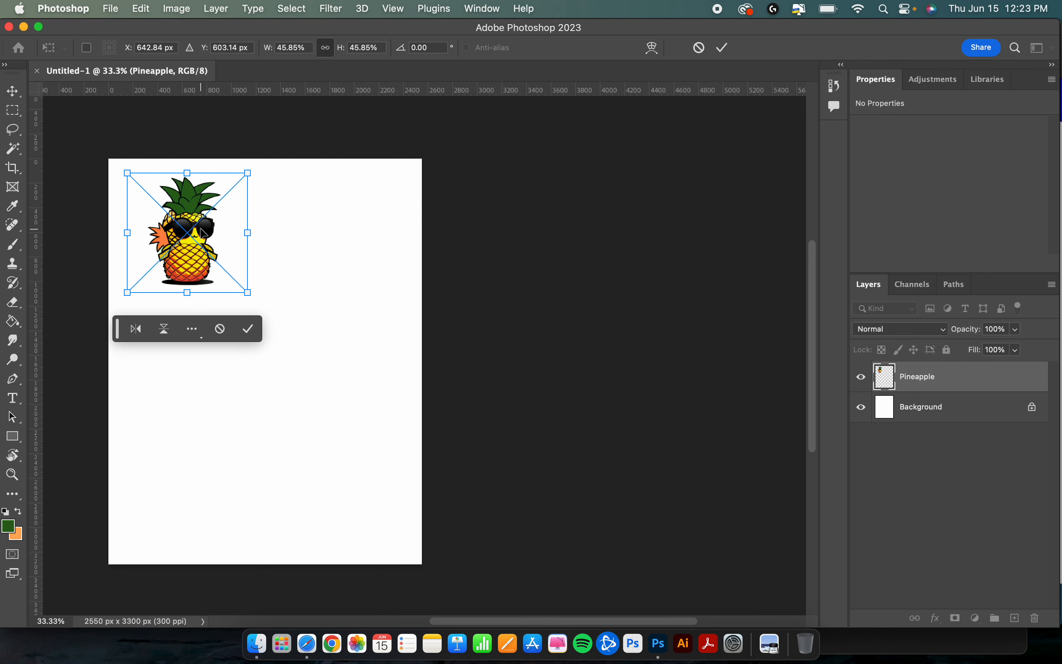
drag(200, 237, 196, 242)
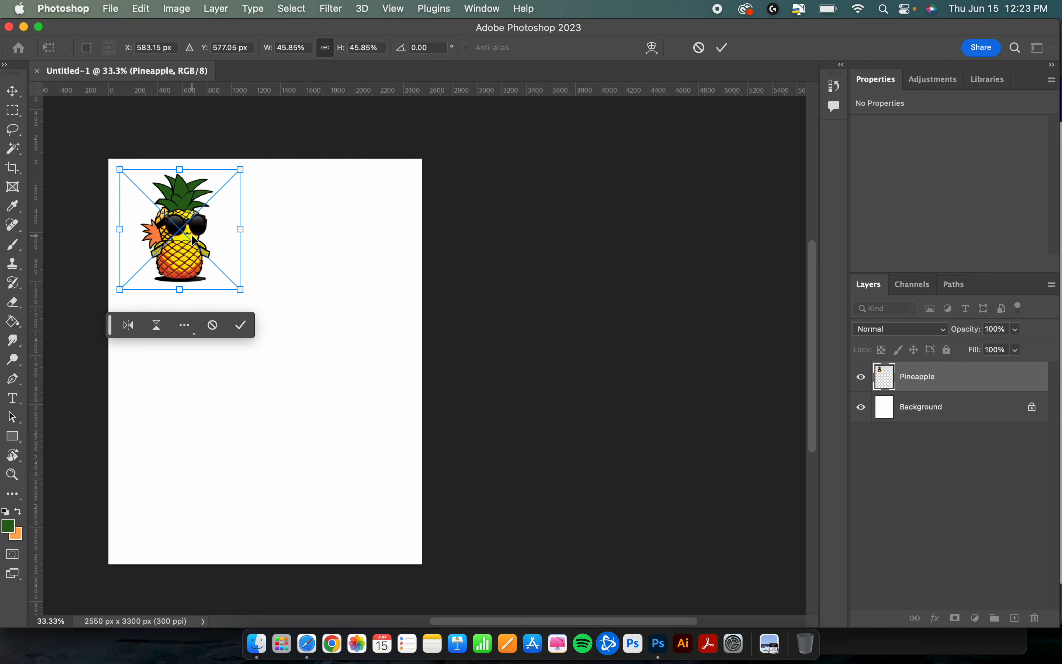
key(Return)
key(b)
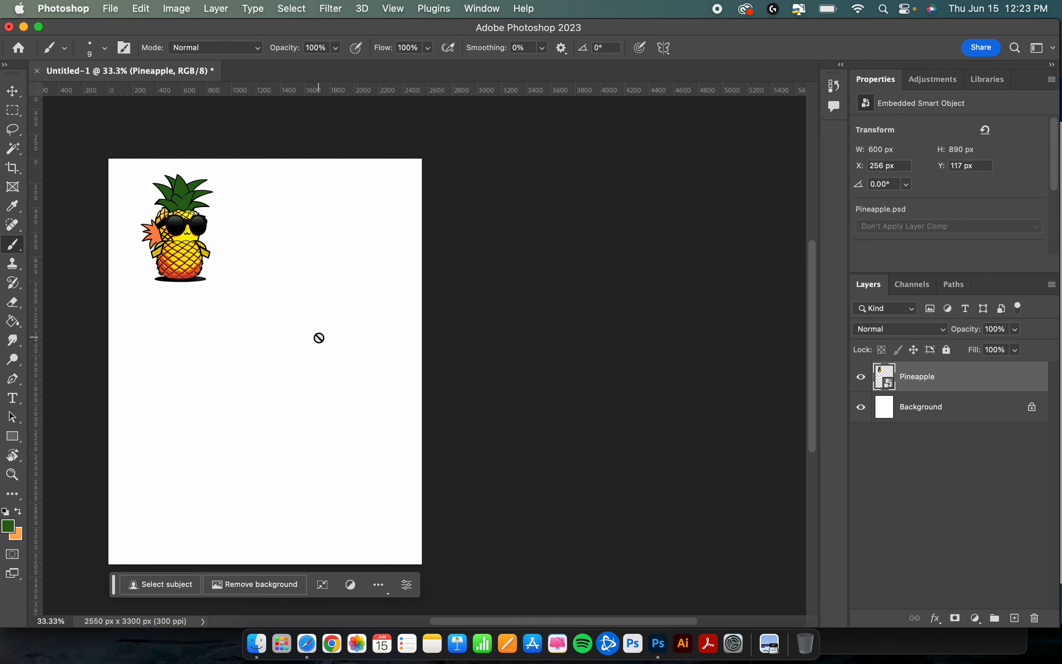
Step: Place Froggy.png from Downloads, shrink it to about the pineapple's size, and position it in the page's upper-right area
click(263, 645)
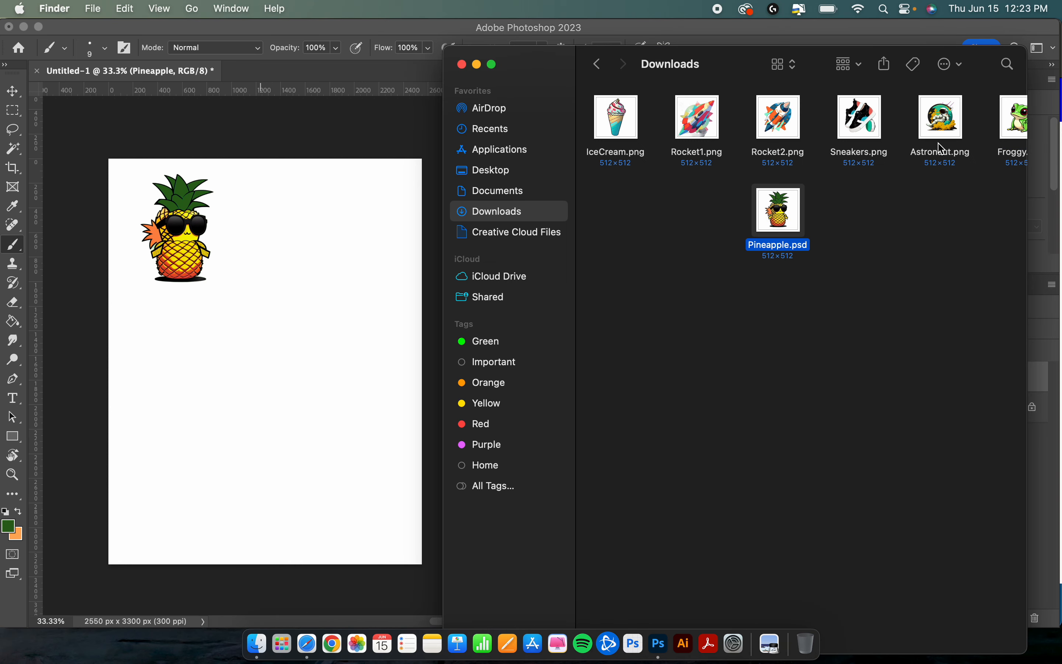
drag(1017, 128, 334, 262)
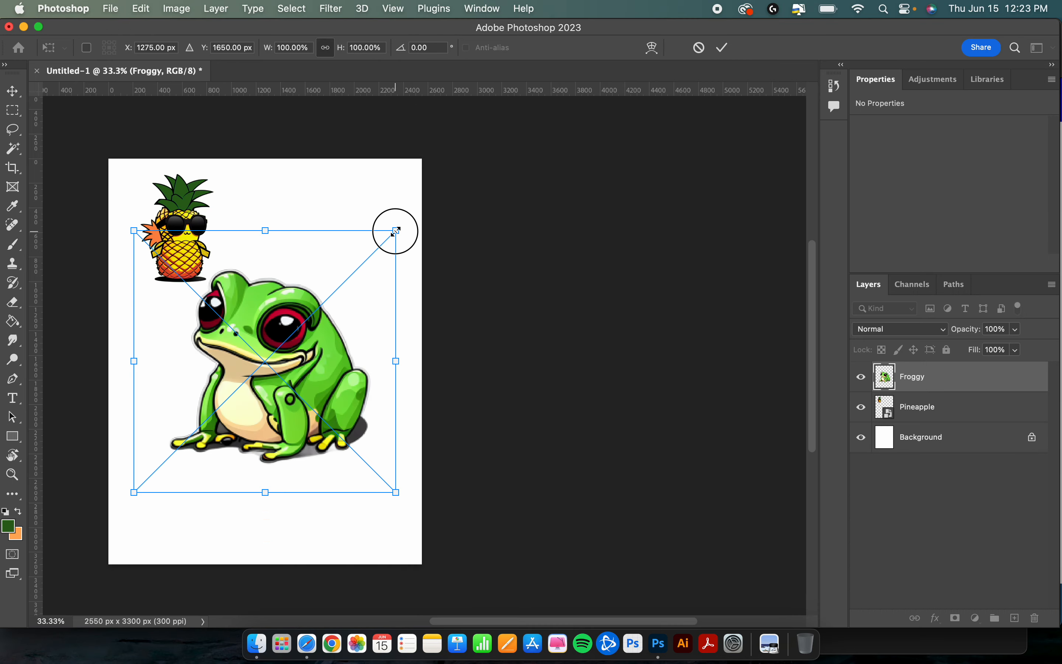
drag(395, 230, 252, 373)
mouse_move(210, 435)
mouse_down()
mouse_move(316, 300)
mouse_move(338, 244)
mouse_move(364, 233)
mouse_up()
key(Return)
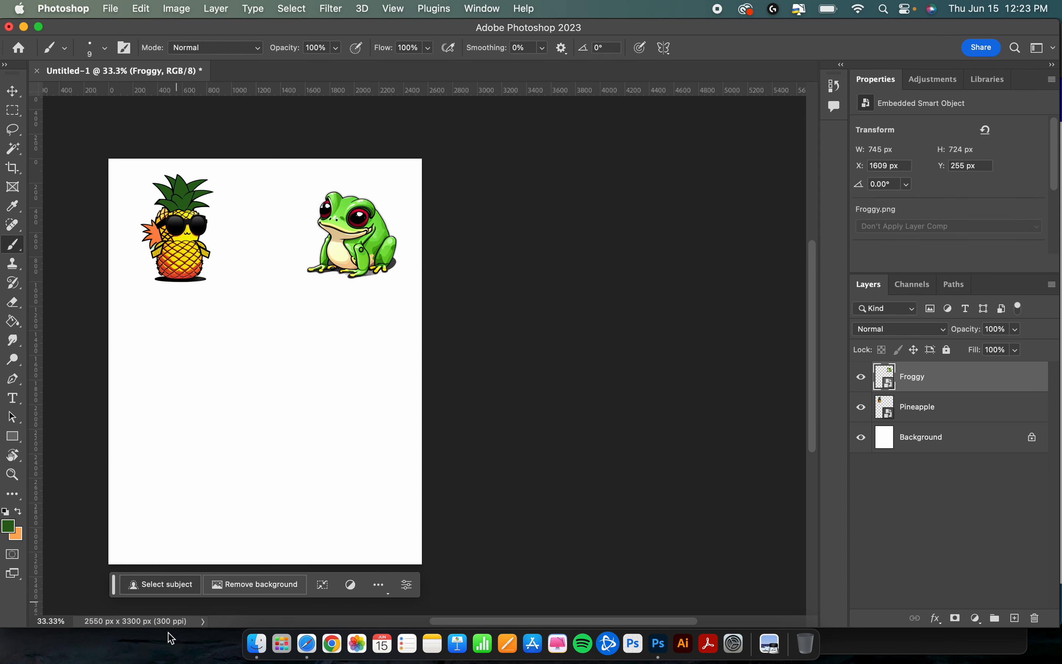
Step: Place Astronaut.png from Downloads, scale it down to match the other stickers, and position it below the pineapple
click(257, 642)
drag(923, 128, 279, 403)
drag(389, 230, 248, 373)
drag(215, 420, 195, 343)
key(Return)
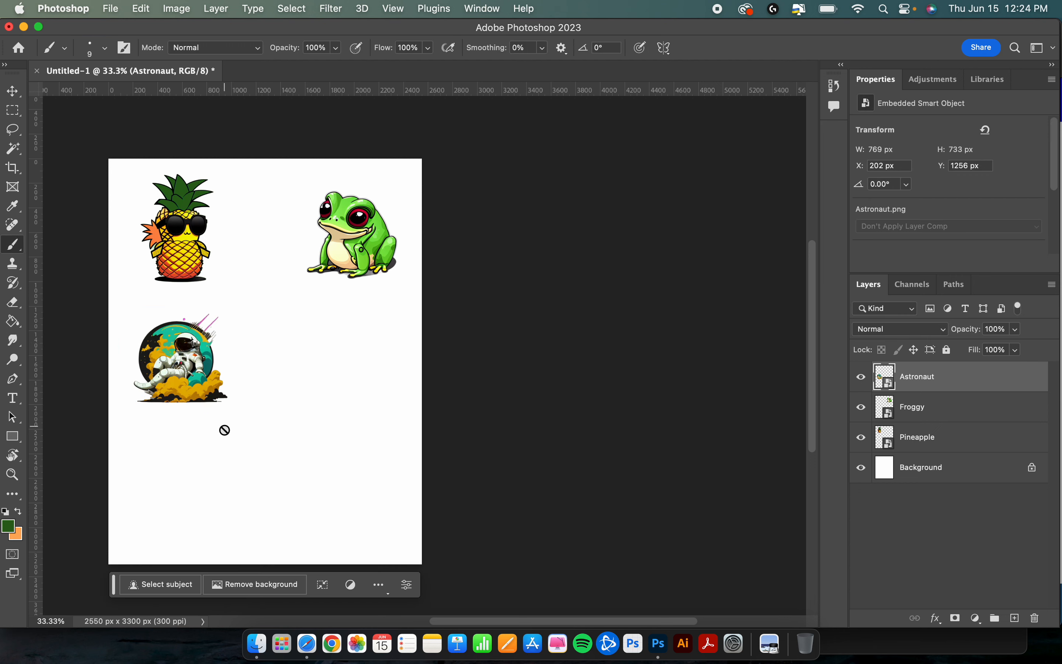
Step: Place Sneakers.png from Downloads, scale it to about 46%, and position it below the frog, level with the astronaut
click(257, 643)
drag(862, 136, 263, 355)
drag(395, 231, 254, 372)
drag(202, 440, 355, 364)
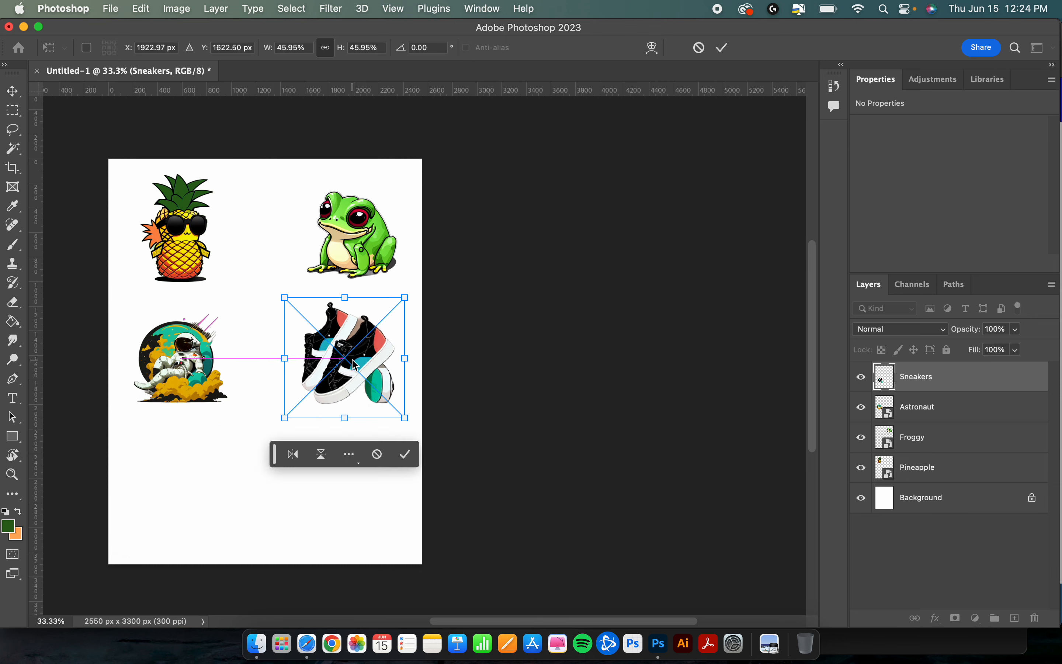
key(Return)
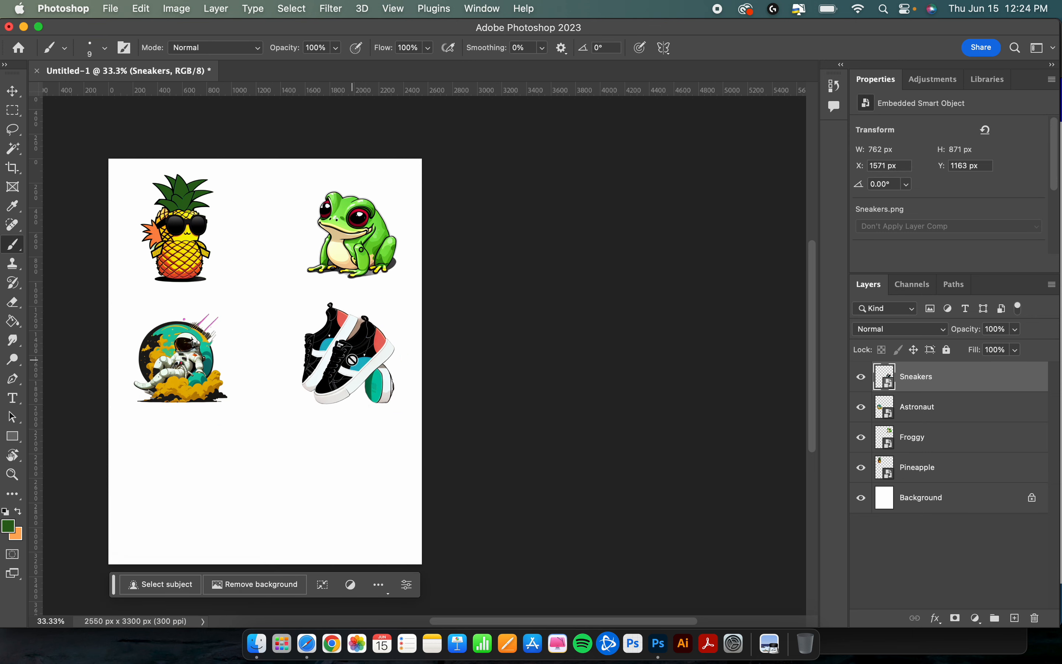
Step: Place Rocket1.png from Downloads, scale it down to match the other stickers, and position it below the astronaut
click(257, 644)
drag(703, 110, 314, 448)
drag(396, 230, 255, 374)
drag(213, 429, 205, 488)
mouse_move(233, 548)
mouse_down()
mouse_move(194, 509)
mouse_move(196, 518)
mouse_up()
key(Return)
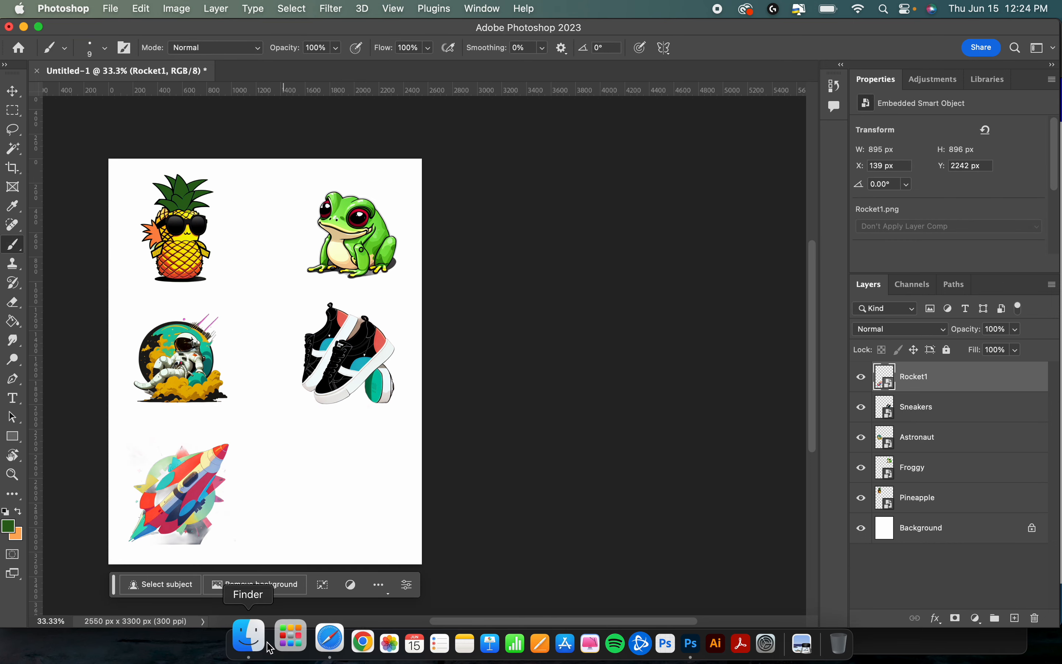
Step: Place IceCream.png from Downloads, scale it down to match the other stickers, and position it below the sneakers
click(268, 646)
drag(611, 120, 357, 398)
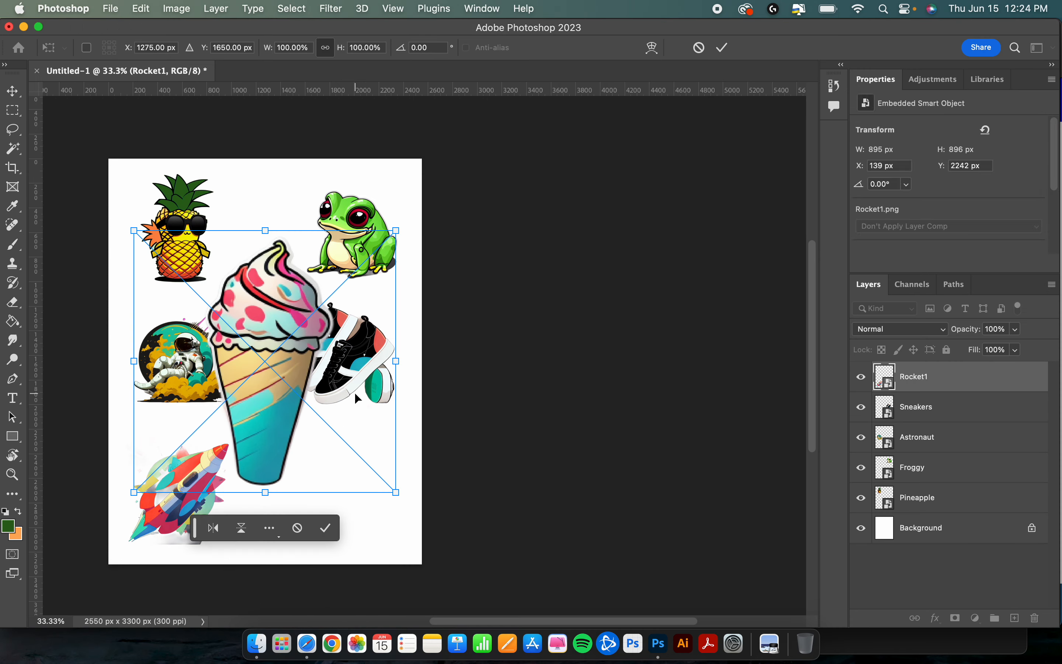
drag(400, 231, 258, 373)
drag(208, 446, 361, 510)
key(Return)
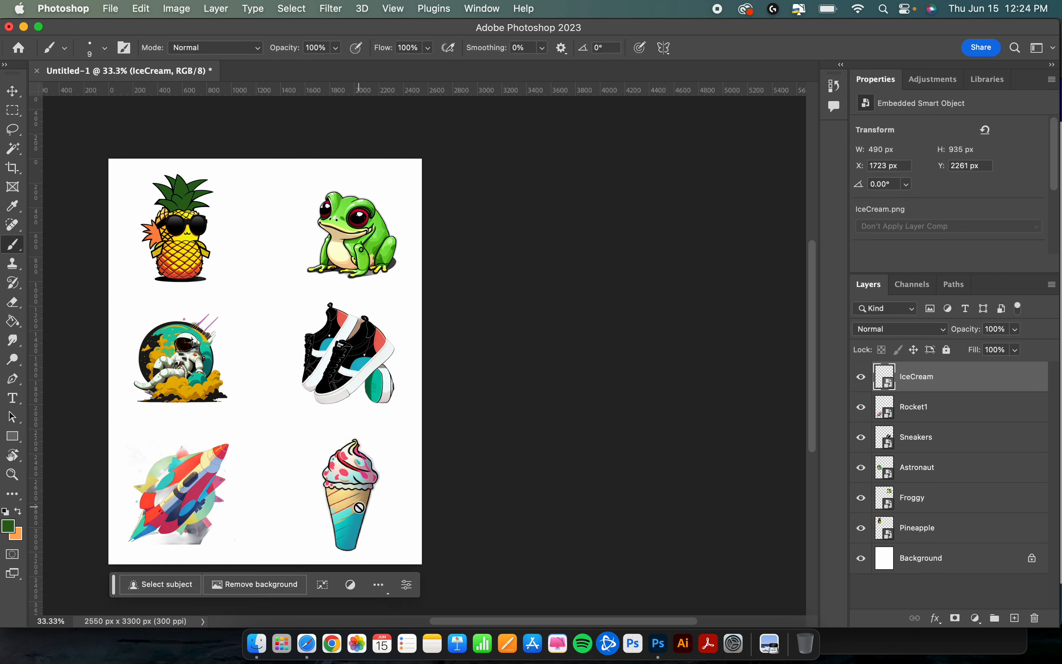
scroll(358, 492, down, 2)
scroll(359, 473, left, 4)
scroll(359, 473, left, 2)
scroll(358, 473, up, 1)
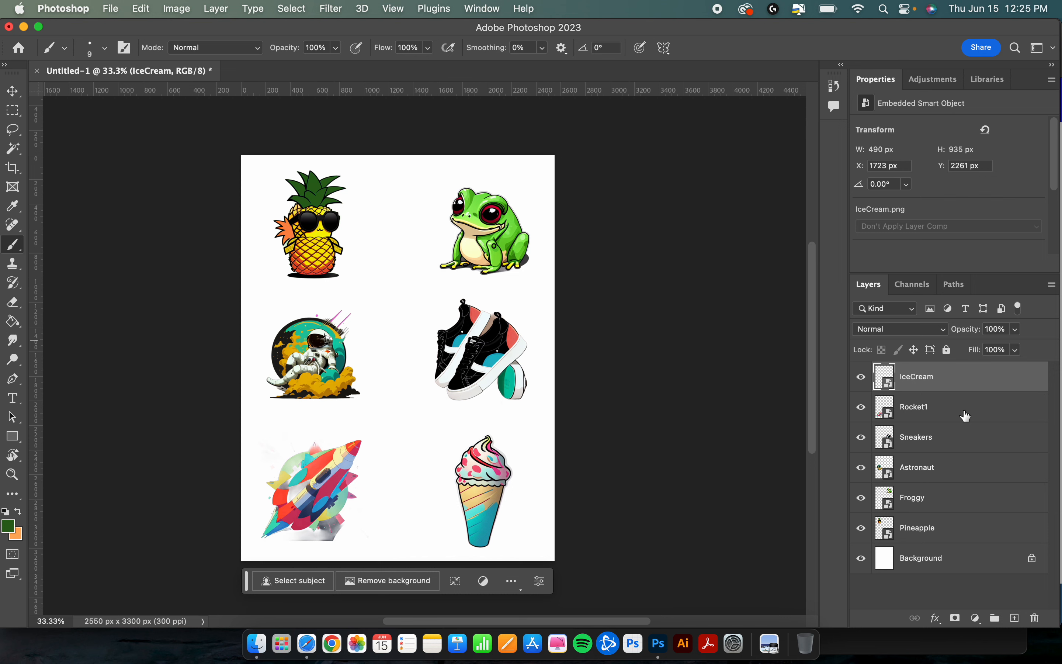
click(963, 473)
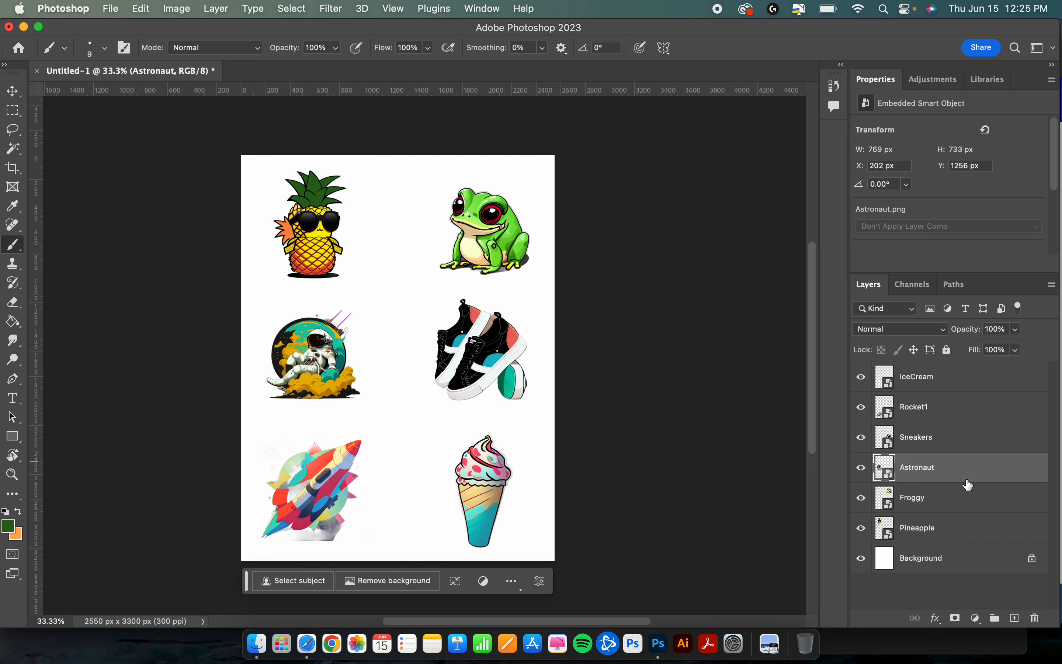
click(964, 411)
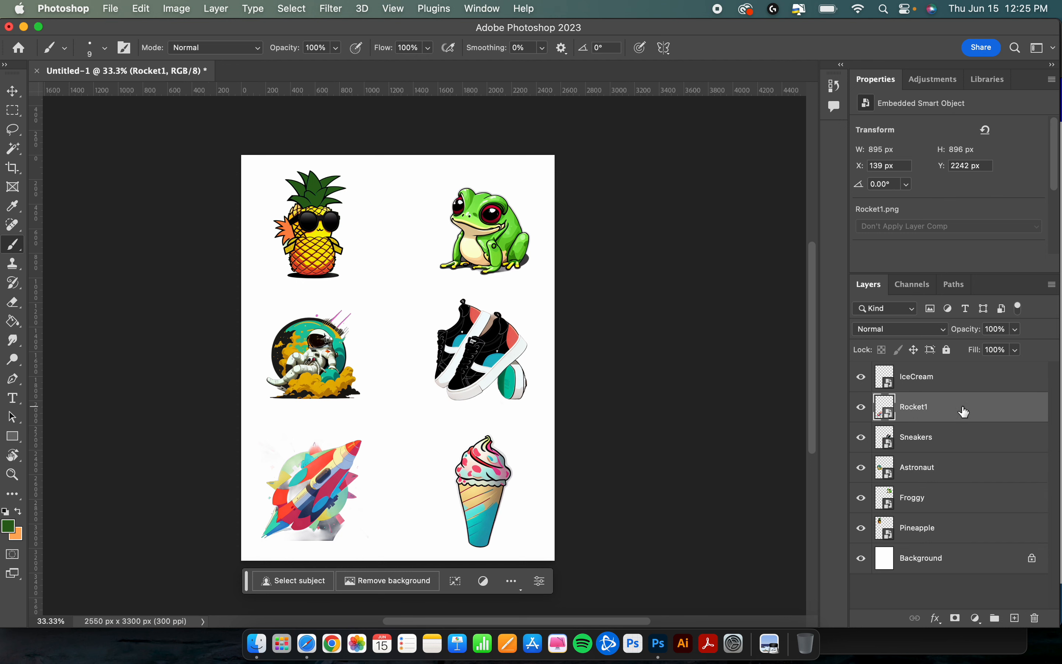
click(952, 500)
Step: Add a 10 px white (#ffffff) Stroke effect positioned outside to the IceCream layer
click(962, 387)
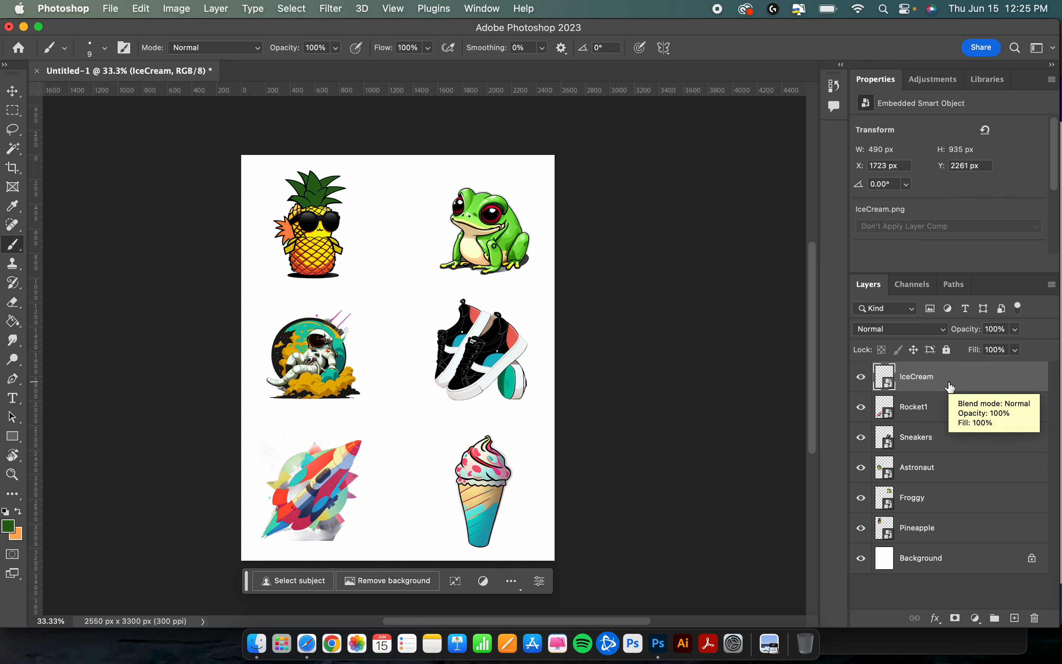
click(936, 619)
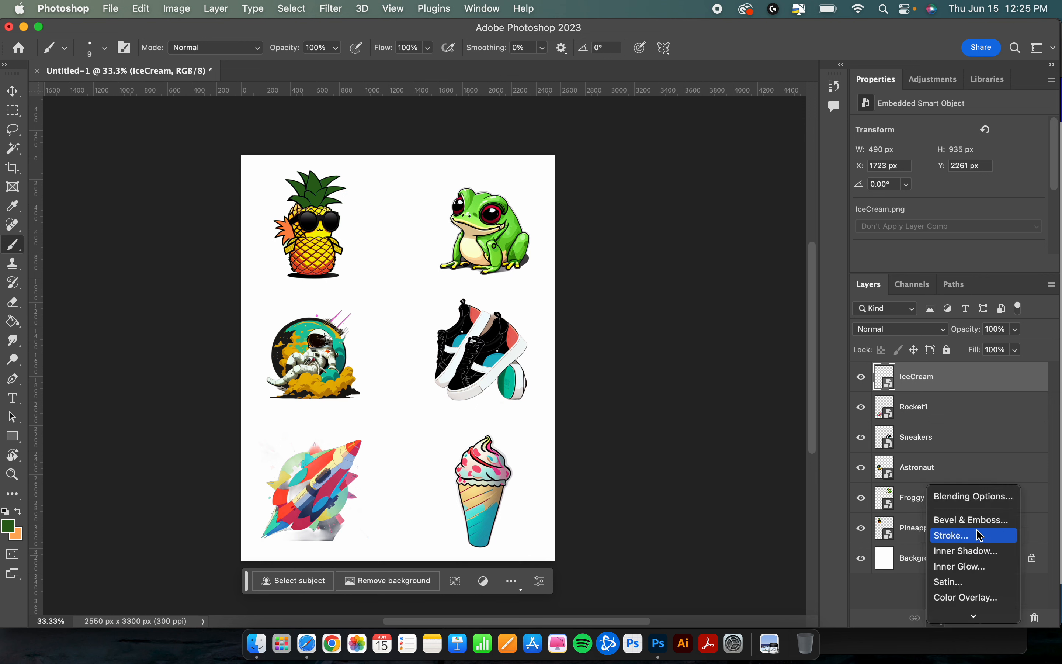
mouse_move(972, 614)
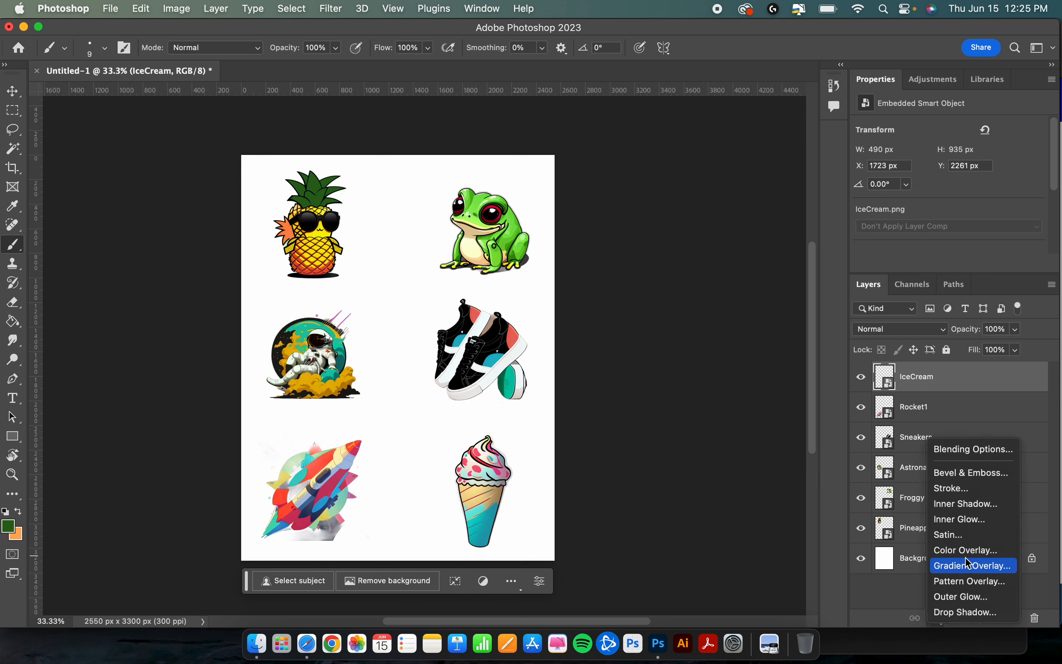
click(981, 492)
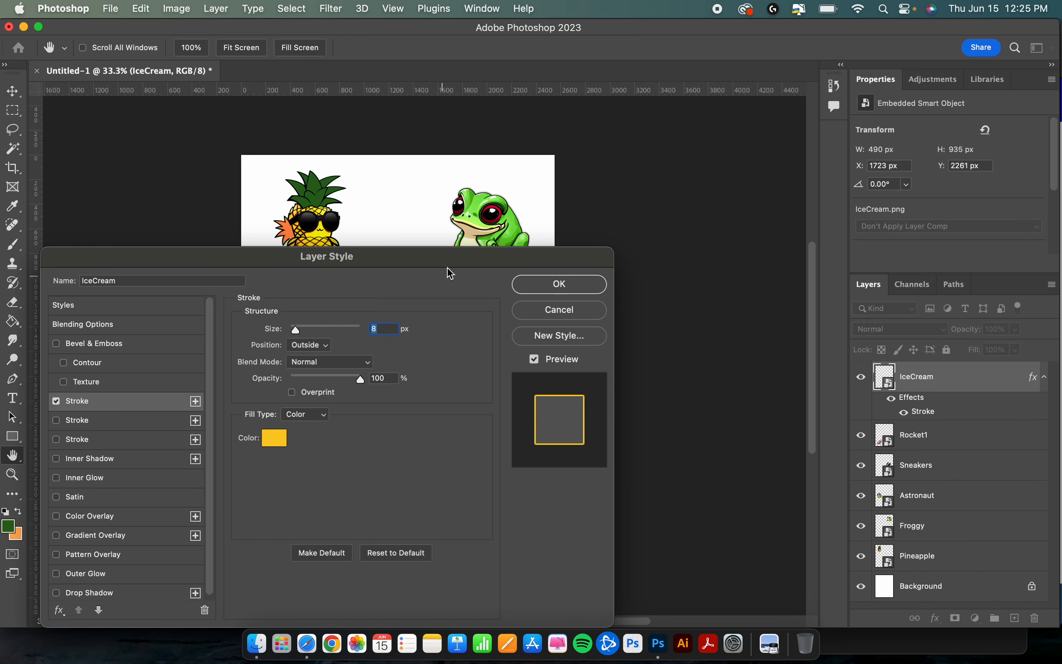
drag(451, 269, 834, 60)
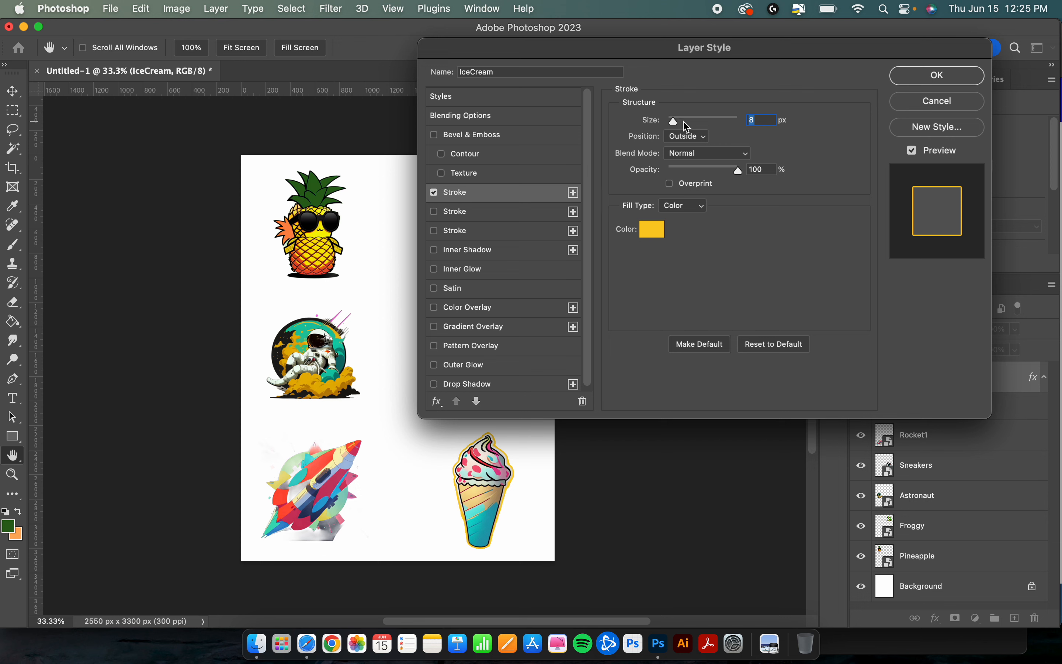
text(10)
click(697, 138)
click(692, 139)
click(646, 231)
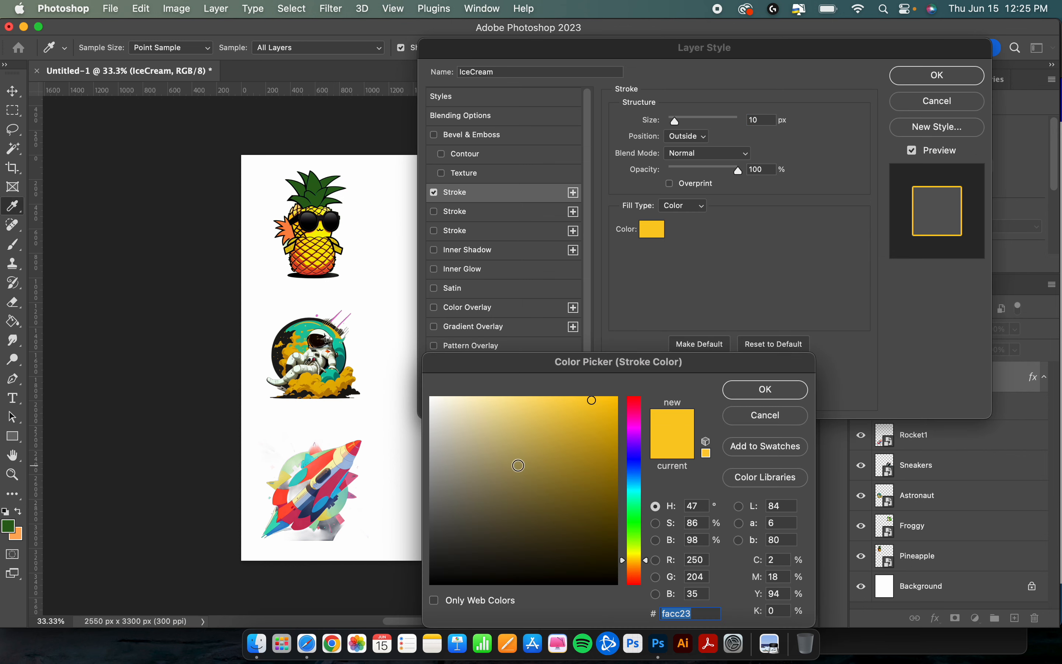
drag(480, 418, 422, 392)
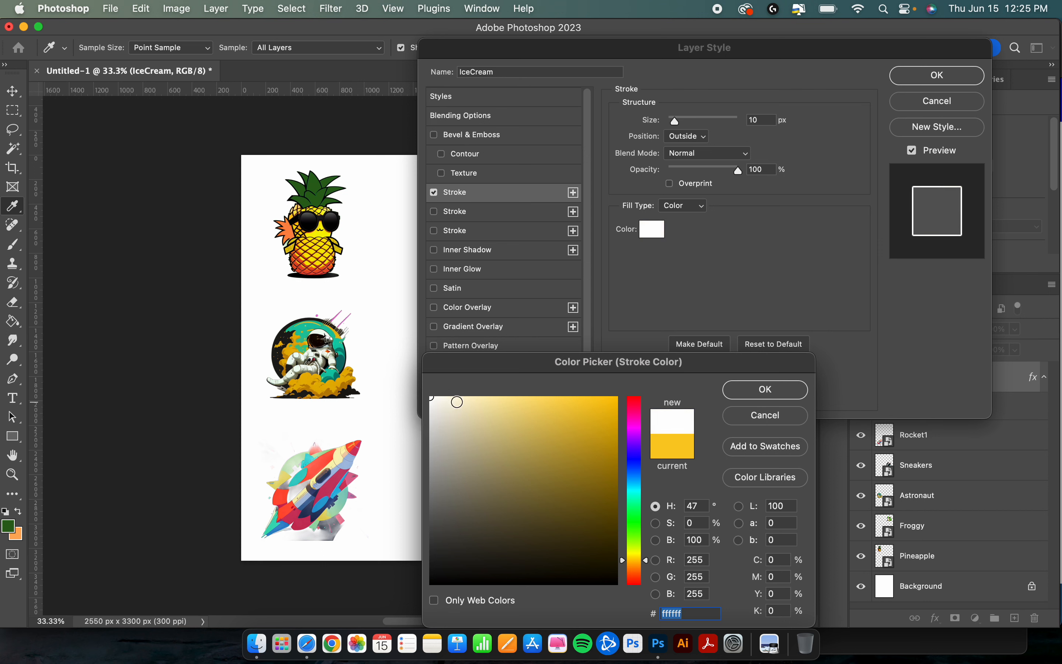
click(754, 392)
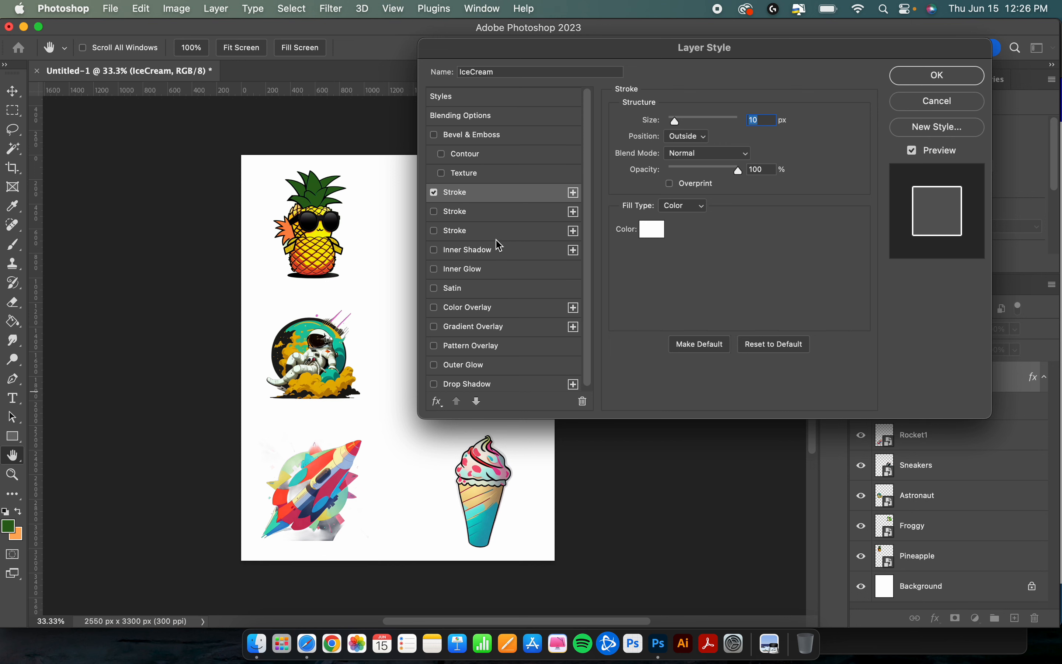
Step: Enable a second Stroke effect on the IceCream layer and set its size to 20 px
click(508, 218)
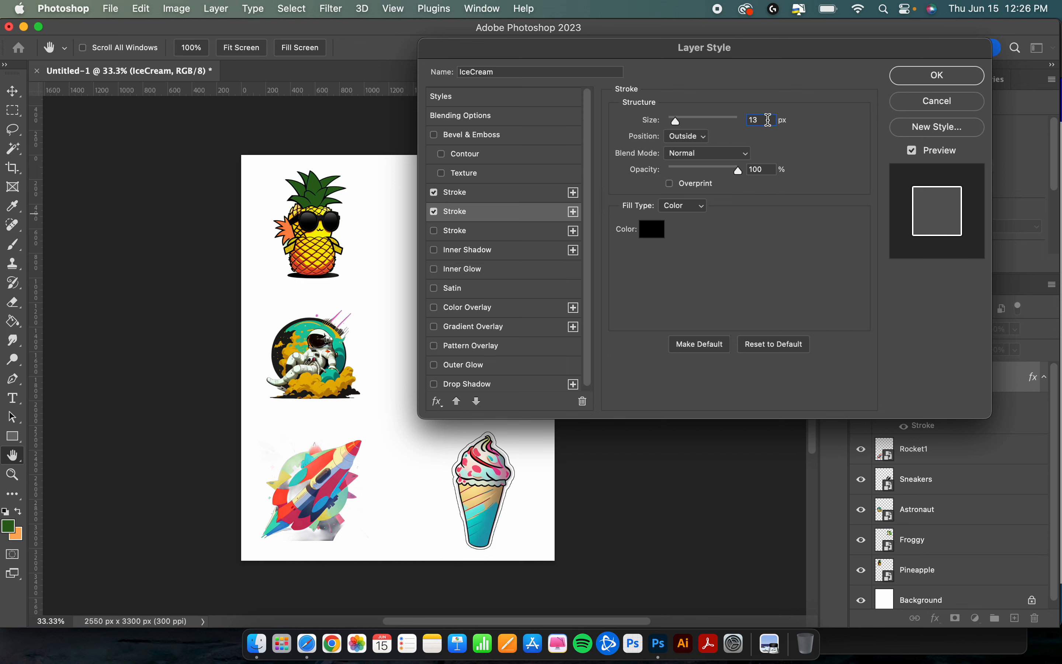
drag(767, 120, 763, 121)
text(20)
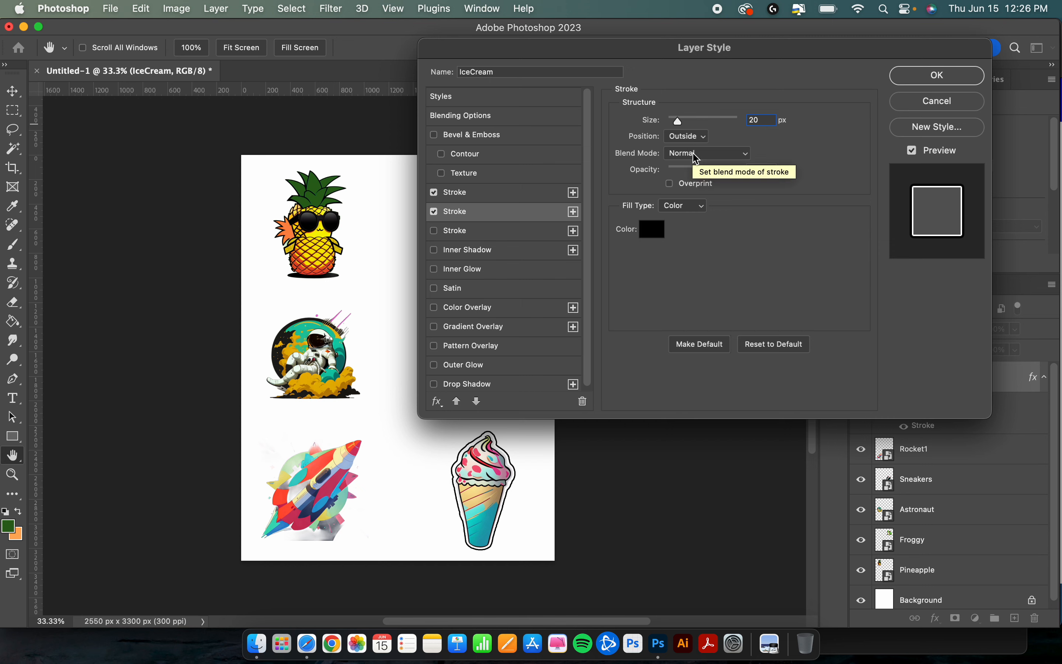
click(654, 232)
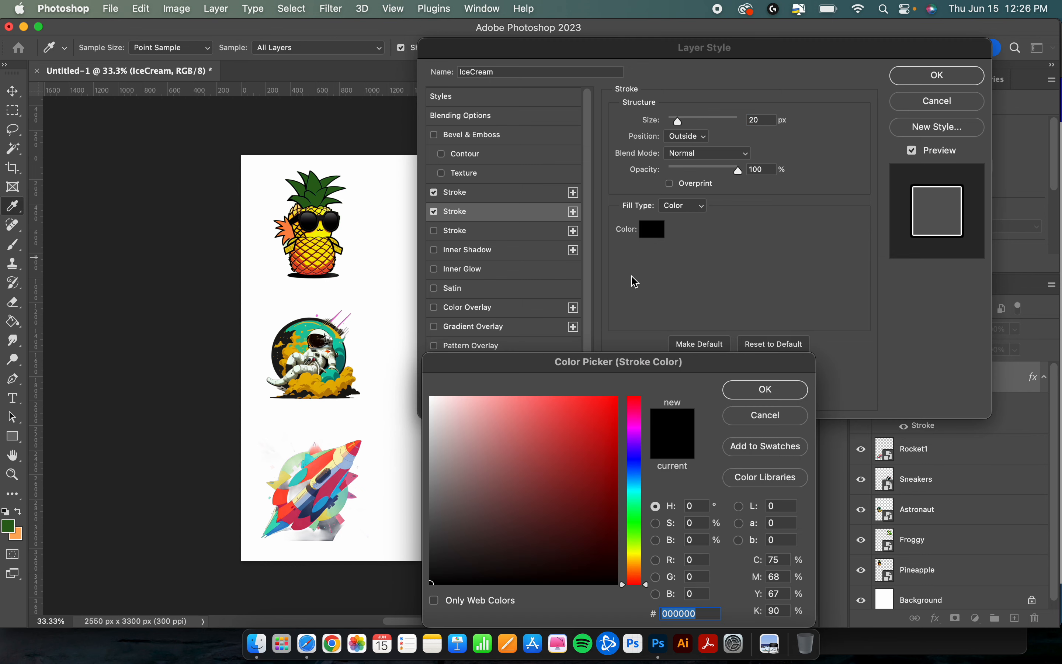
mouse_move(717, 367)
mouse_down()
mouse_move(768, 292)
mouse_move(847, 258)
mouse_move(815, 257)
mouse_move(861, 282)
mouse_up()
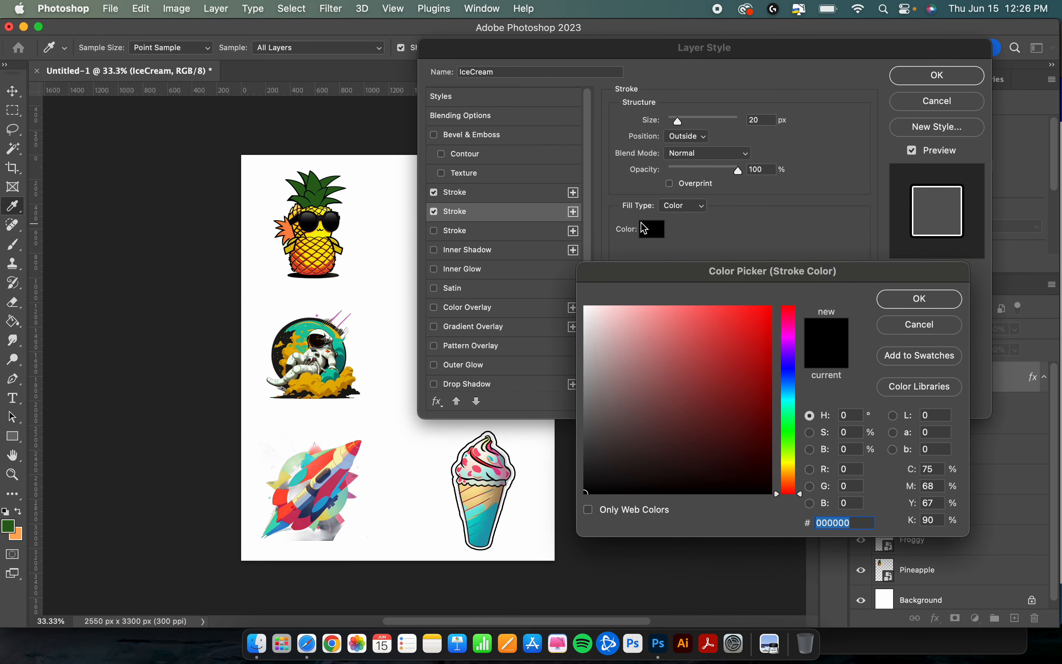
click(920, 331)
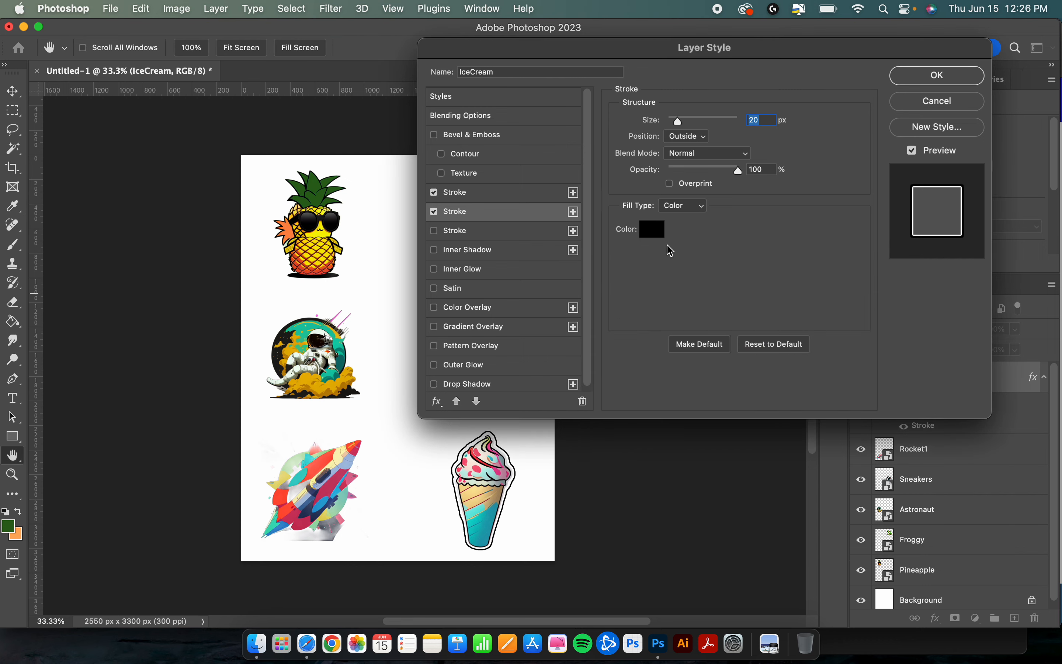
Step: Set the IceCream layer's second stroke colour to pink #fb5376 sampled from the ice cream's spots and apply the layer style
click(653, 231)
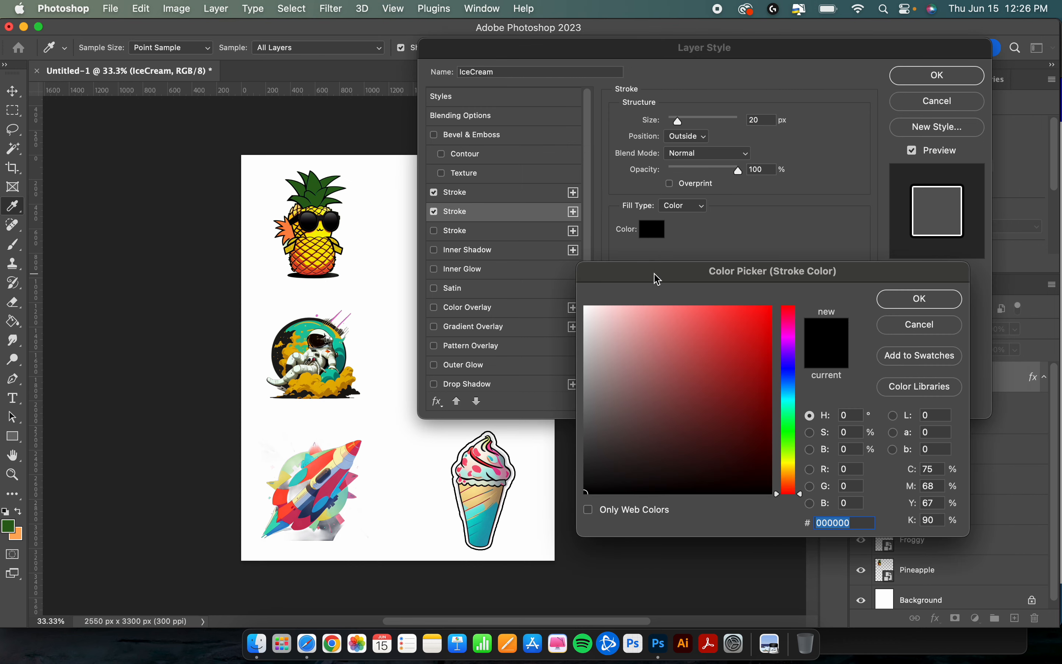
mouse_move(657, 279)
mouse_down()
mouse_move(500, 208)
mouse_move(665, 268)
mouse_move(646, 276)
mouse_up()
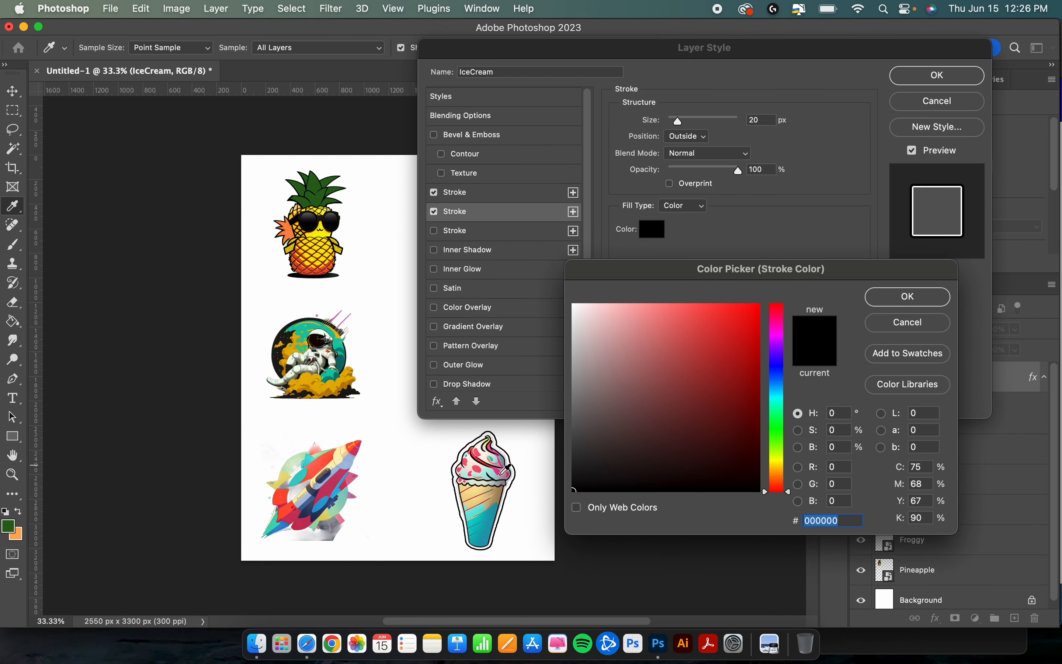
click(501, 491)
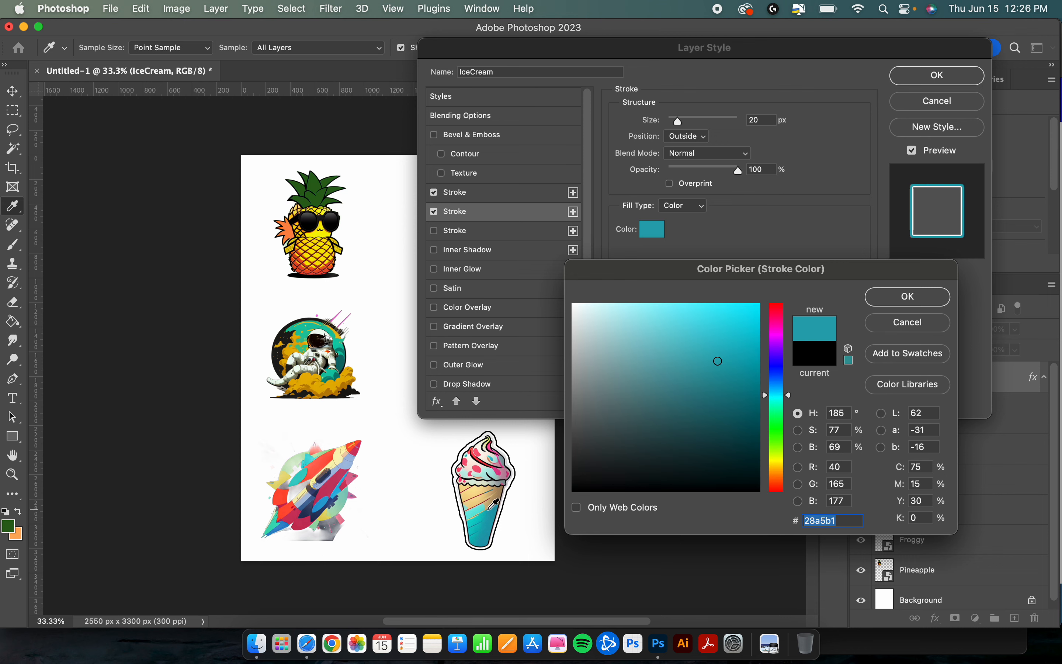
click(487, 504)
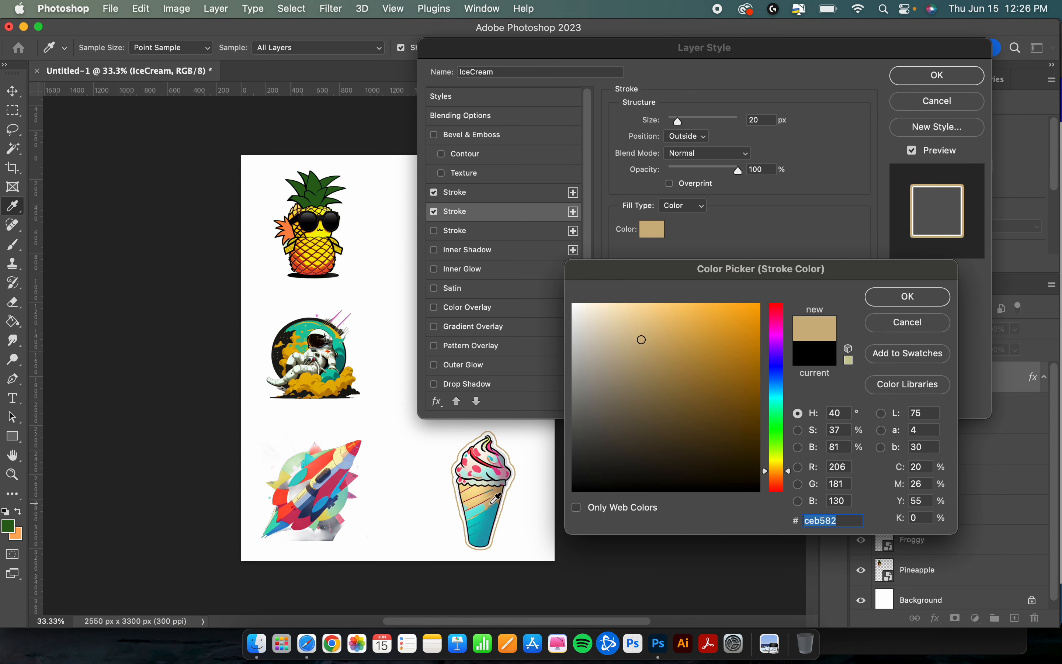
click(488, 506)
click(493, 509)
click(484, 525)
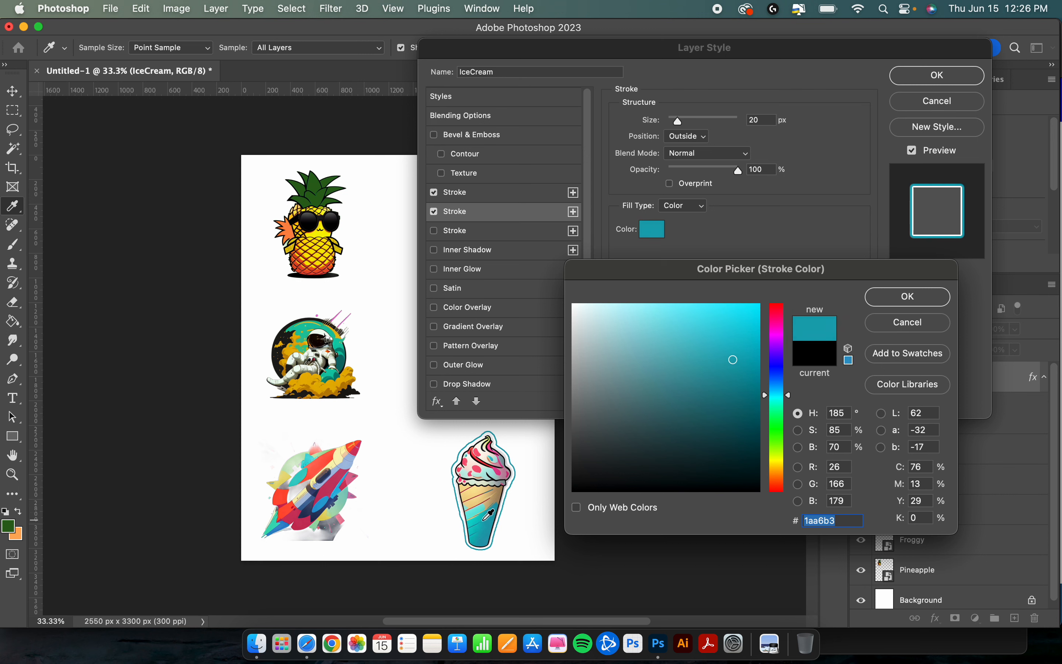
click(480, 473)
click(485, 458)
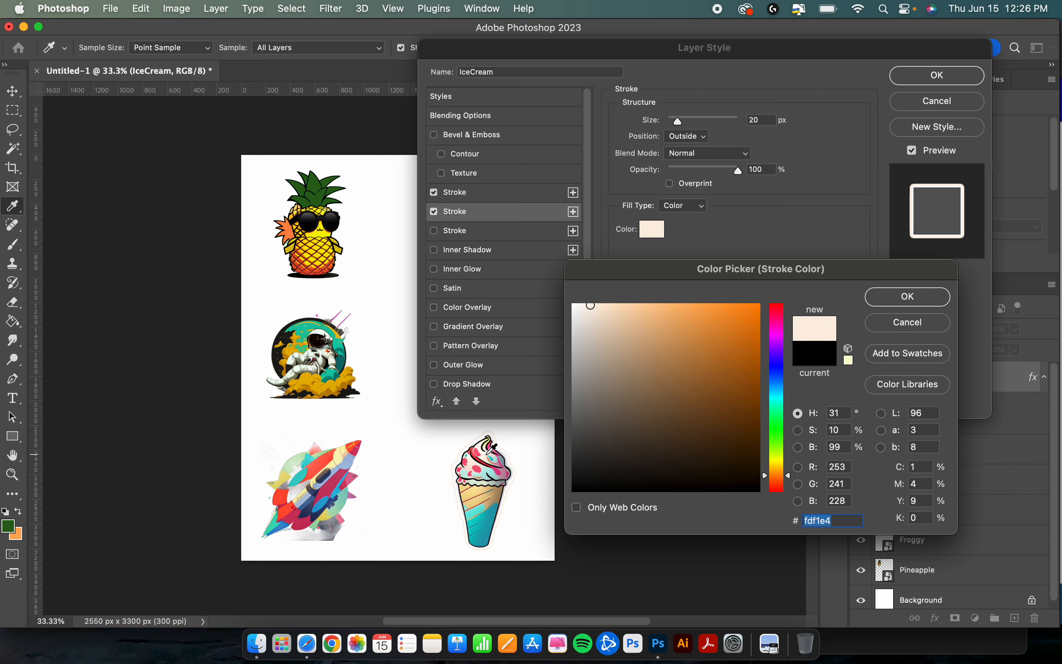
click(481, 452)
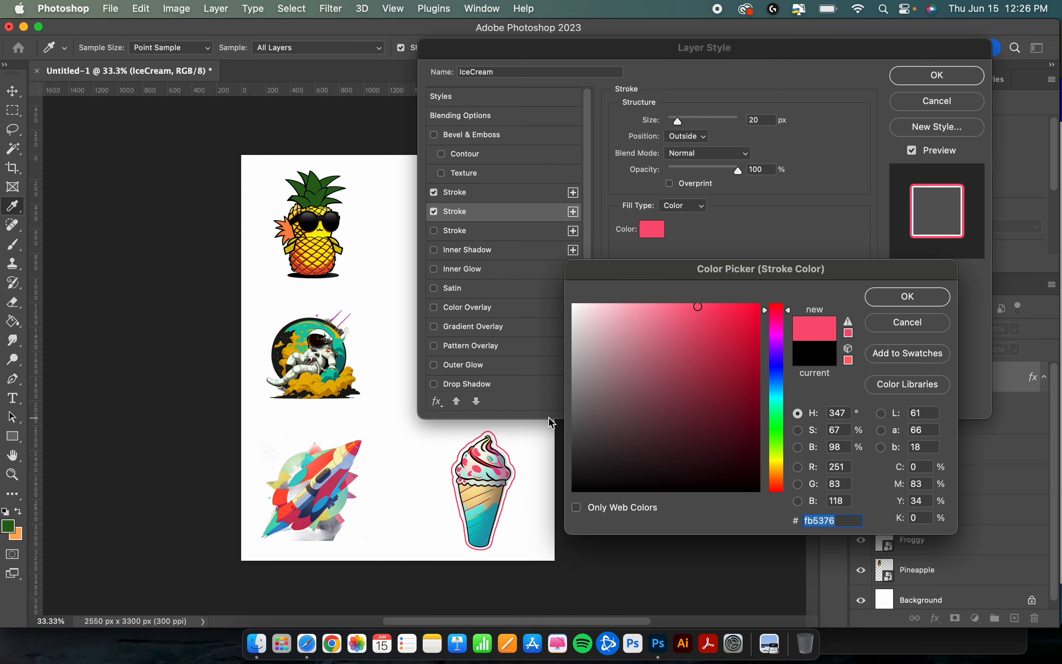
click(920, 298)
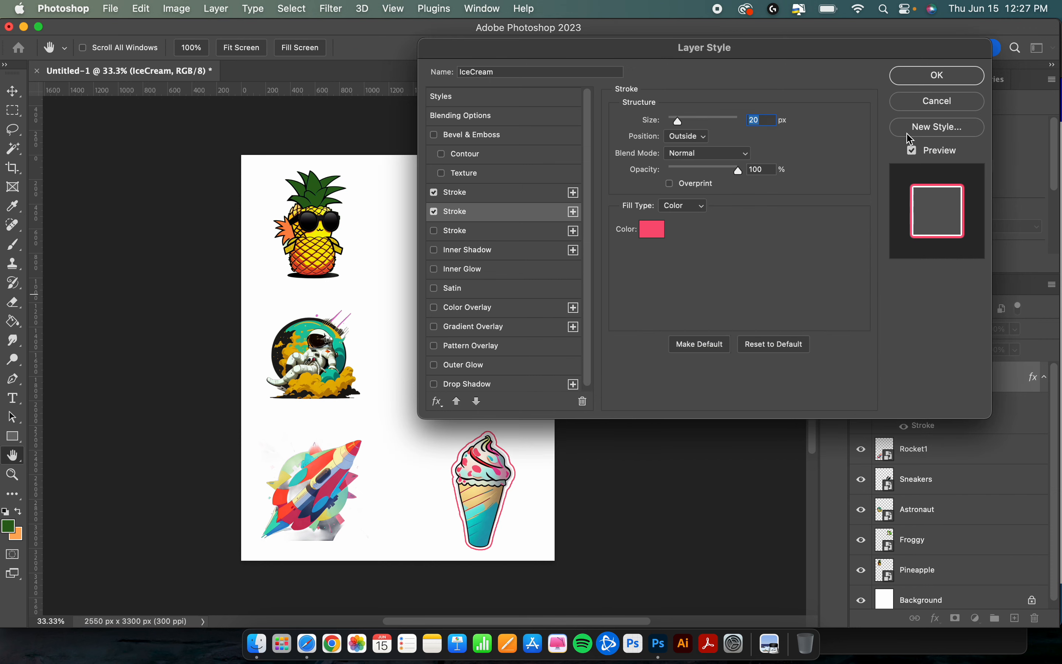
click(937, 75)
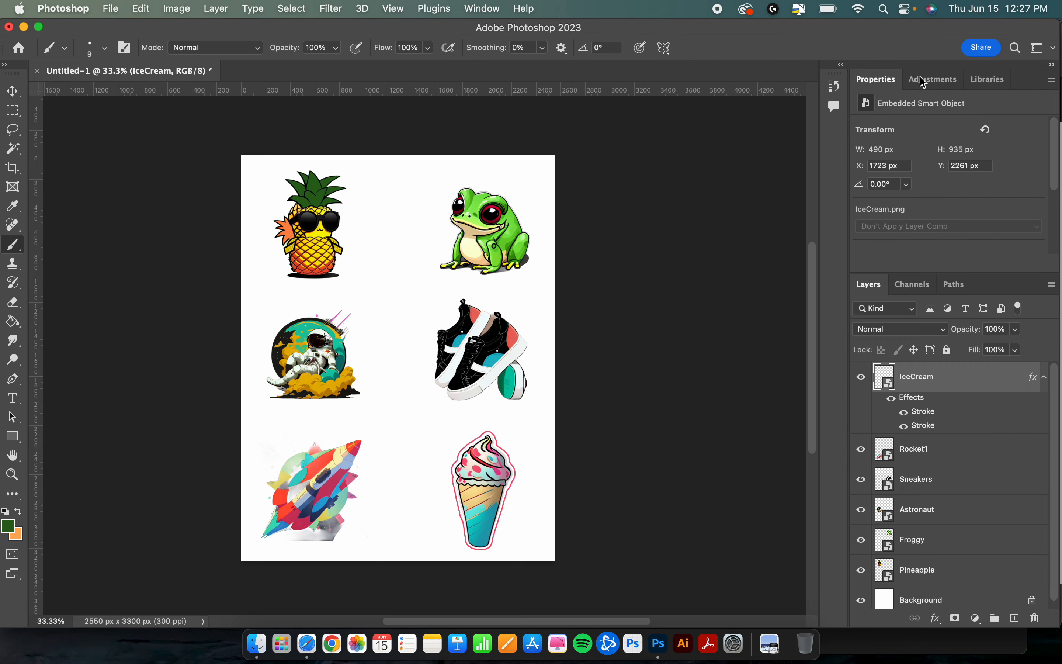
Step: Examine the white and pink outline around the ice cream sticker up close
scroll(498, 457, up, 2)
scroll(498, 457, up, 3)
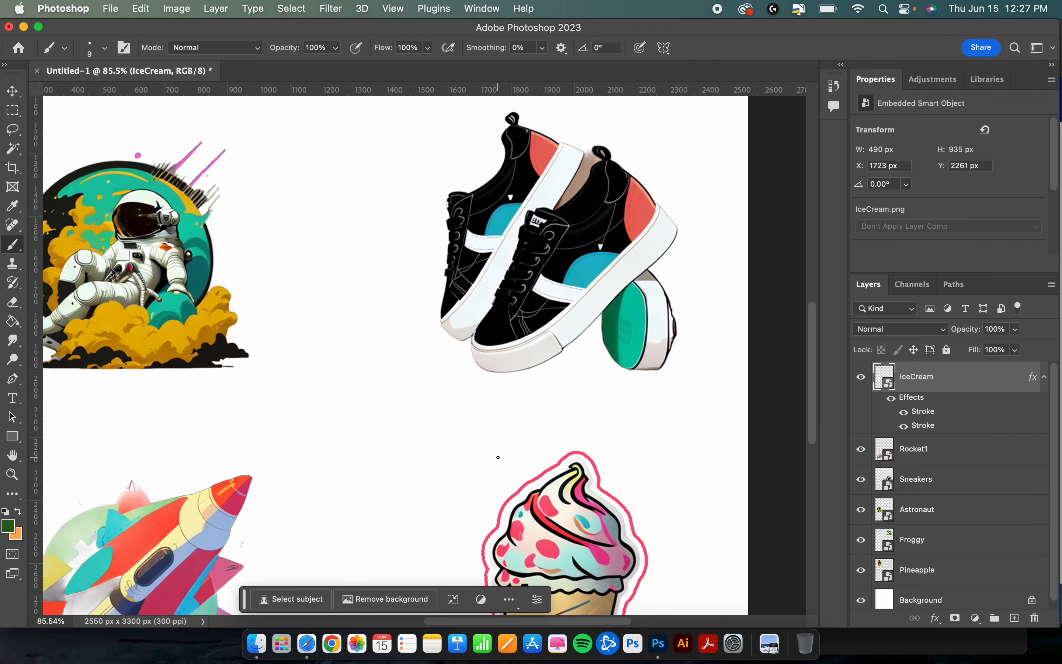
scroll(498, 457, down, 8)
scroll(498, 457, up, 3)
scroll(567, 339, up, 1)
scroll(567, 339, up, 3)
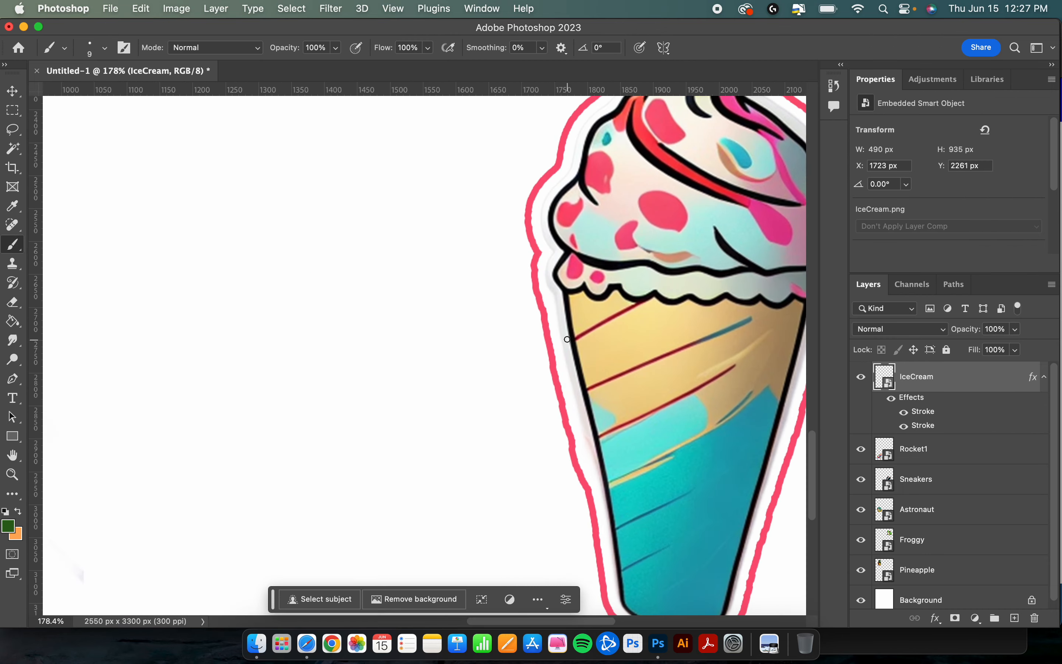
scroll(568, 339, down, 5)
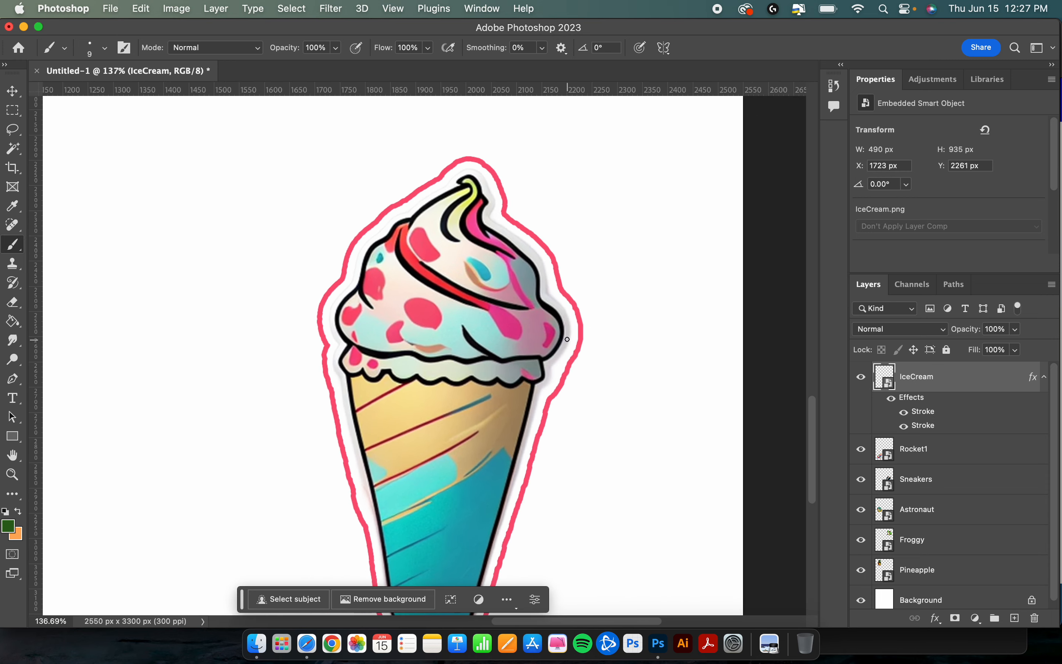
scroll(567, 340, down, 4)
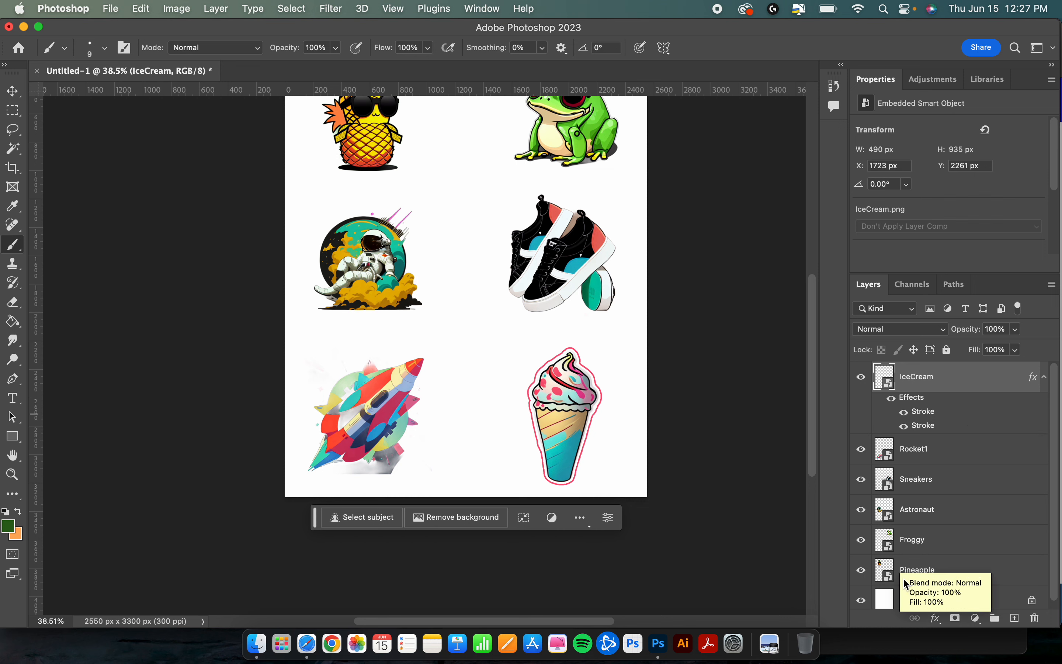
Step: Add a third Stroke effect to the IceCream layer, 30 px outside in near-black #0c0a08, and apply it
click(936, 619)
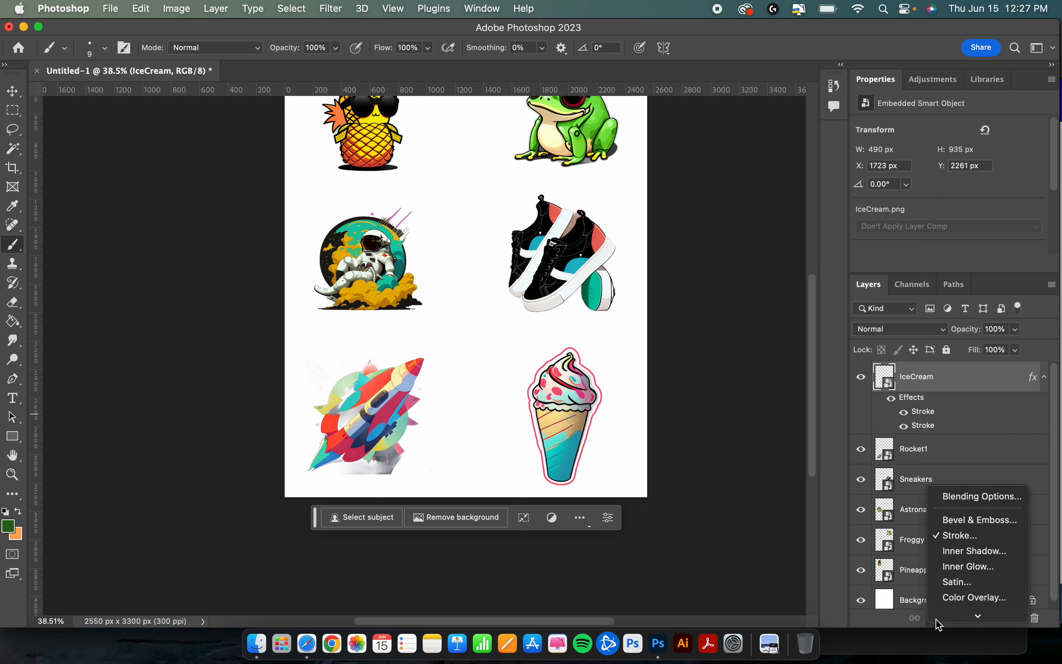
click(974, 542)
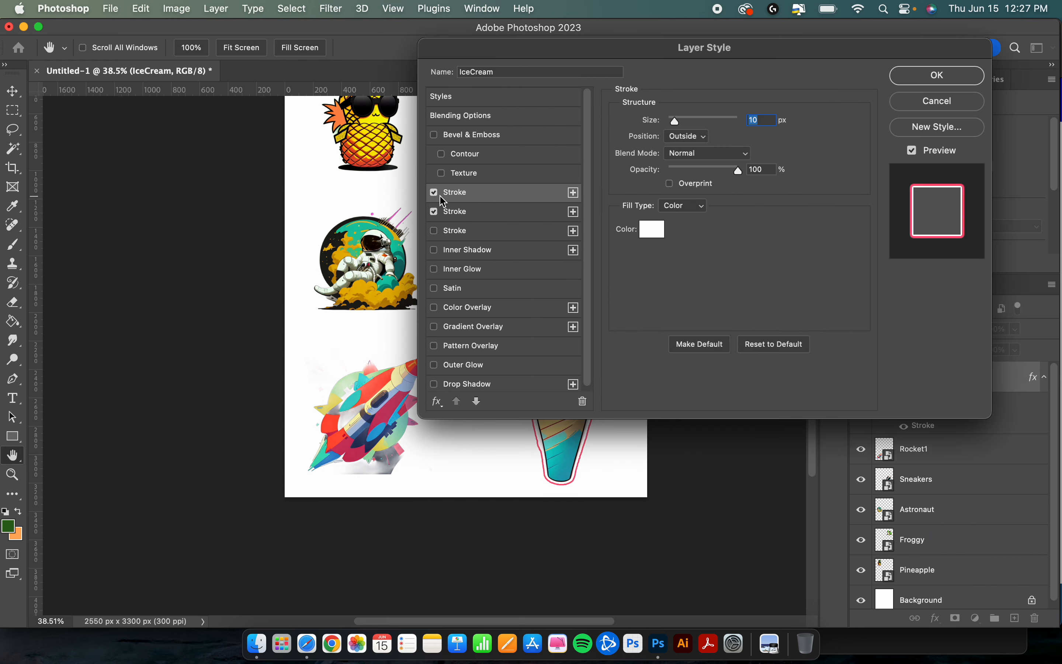
click(489, 216)
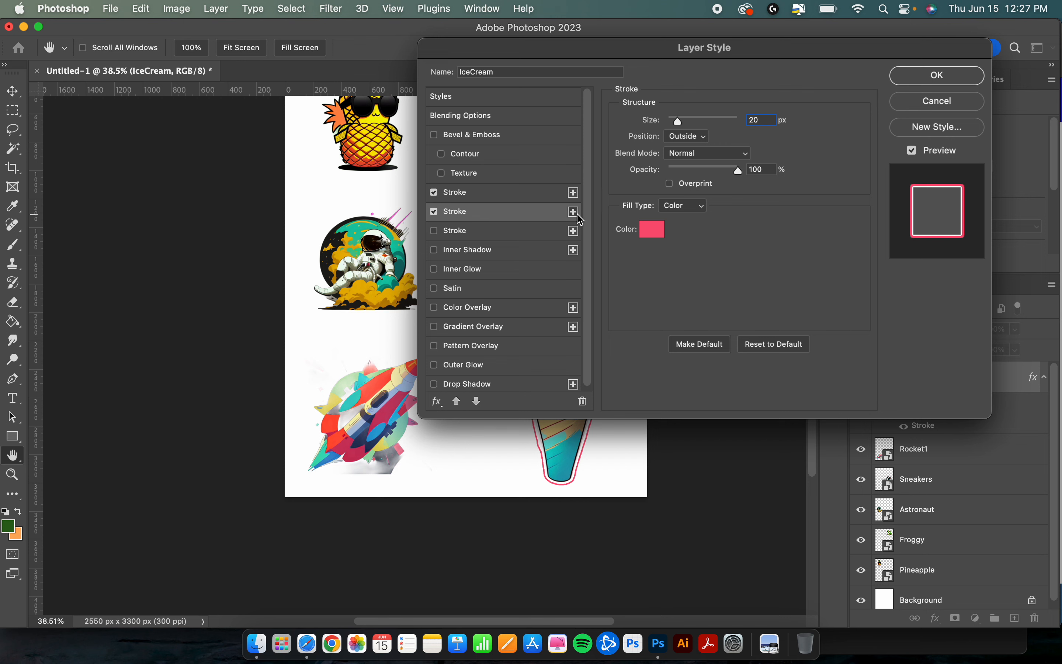
click(433, 232)
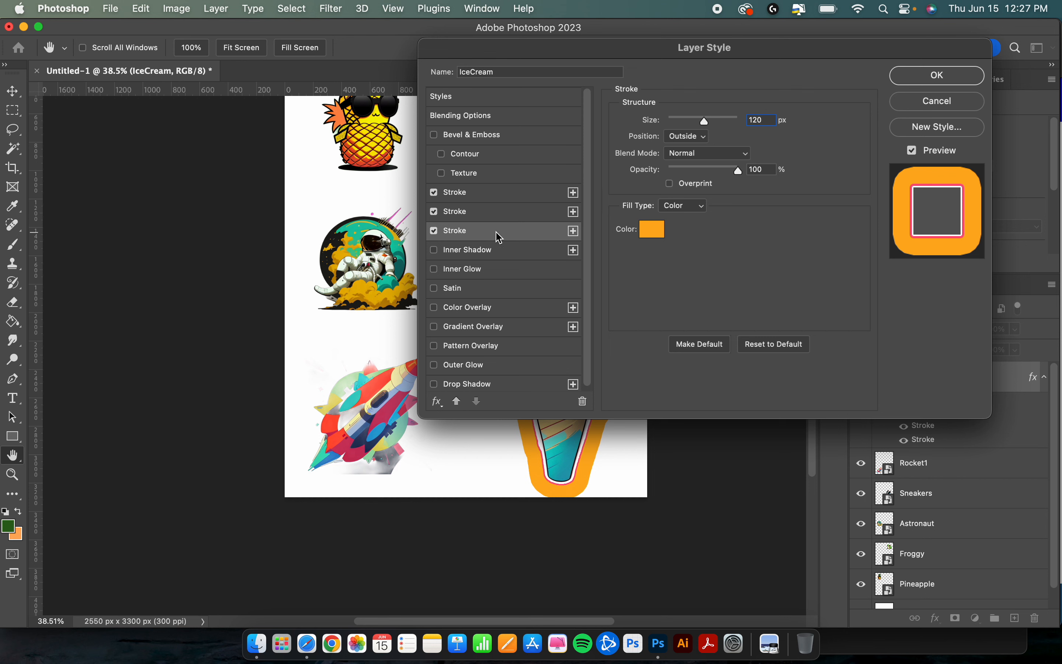
double_click(757, 124)
text(30)
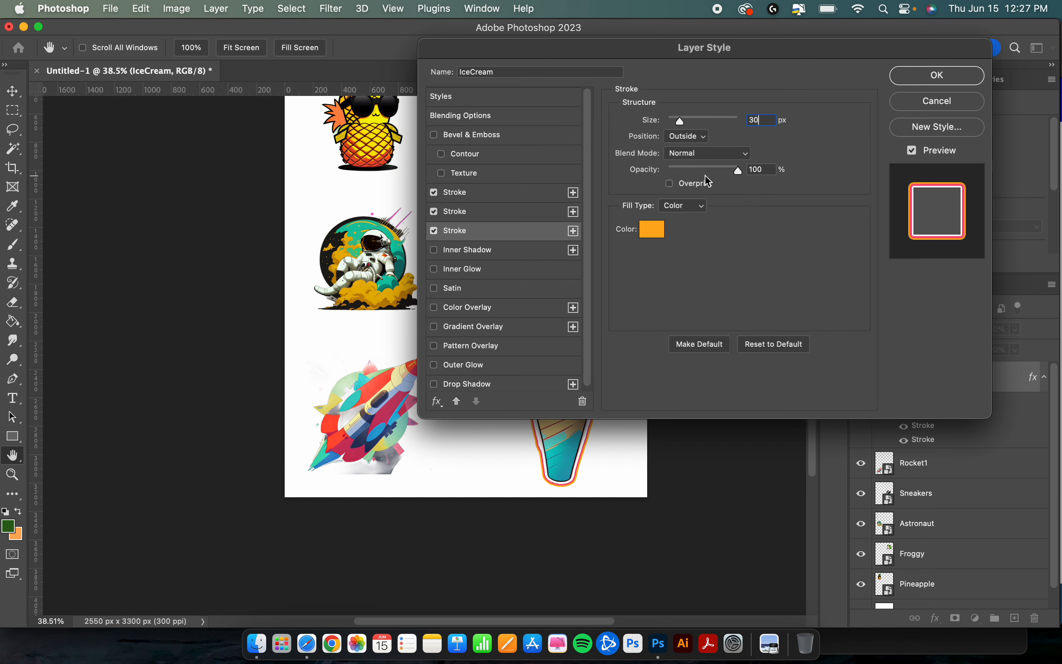
click(651, 228)
click(636, 489)
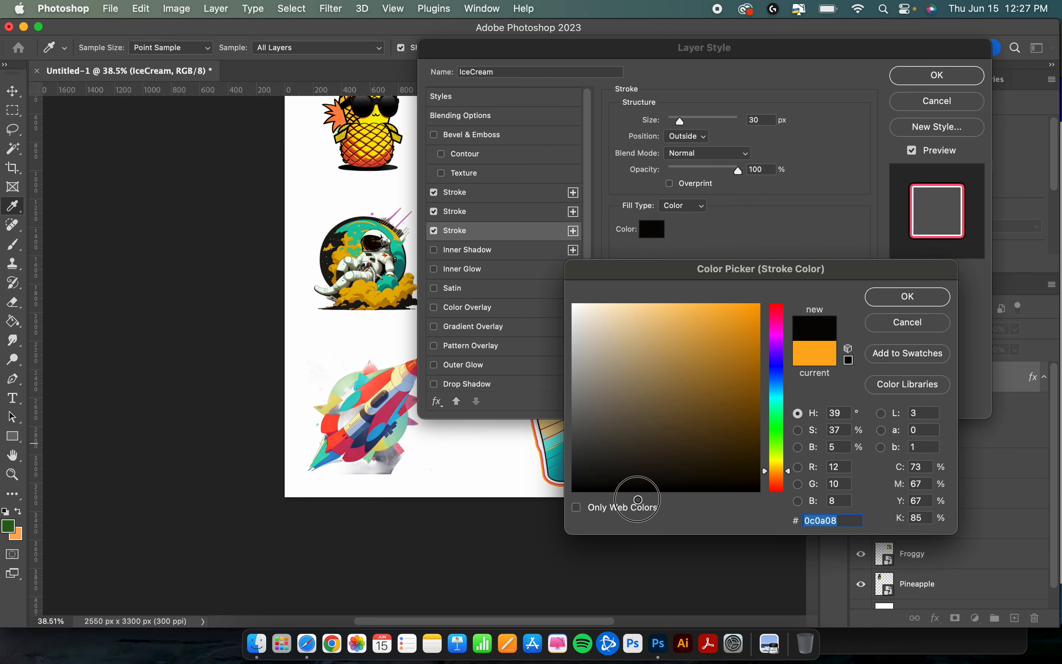
click(903, 299)
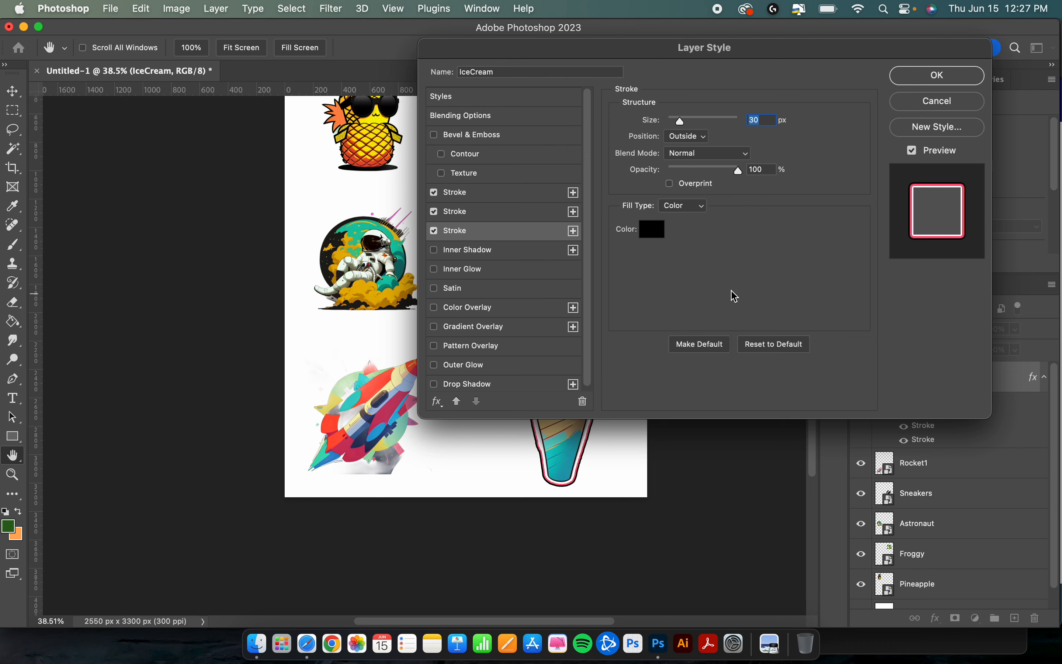
click(923, 78)
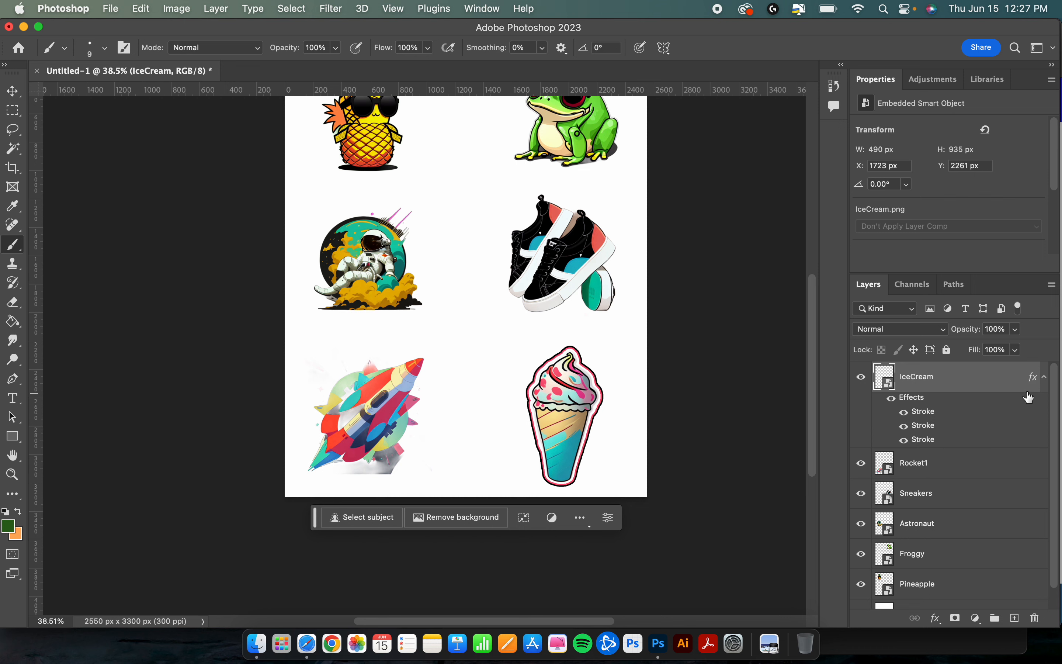
Step: Collapse the IceCream layer's effects list and copy its layer style
click(1045, 378)
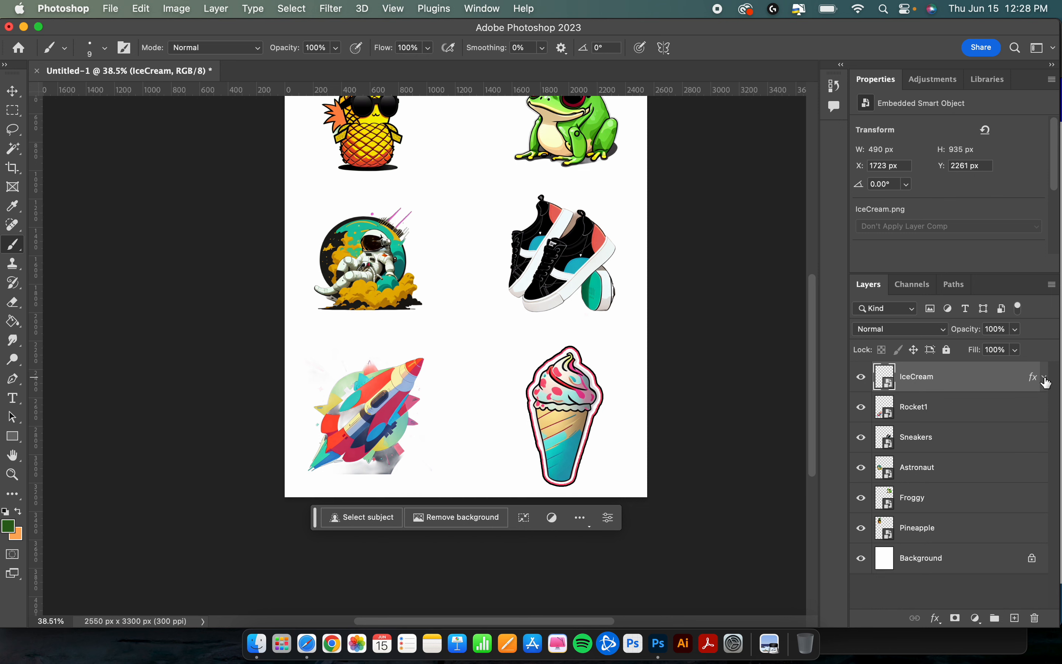
right_click(964, 383)
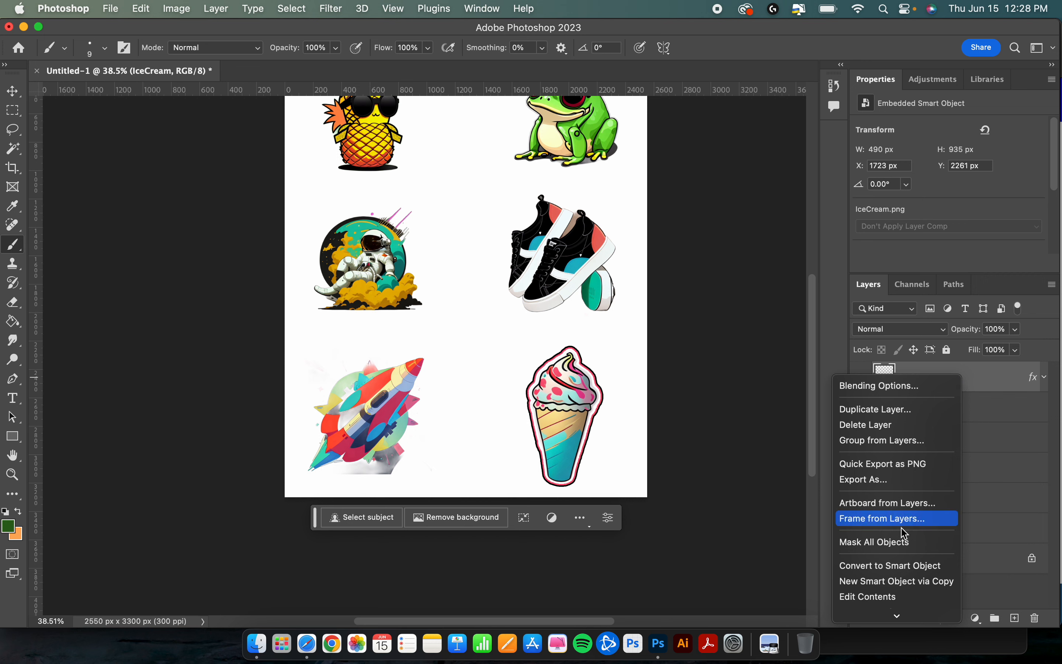
mouse_move(900, 620)
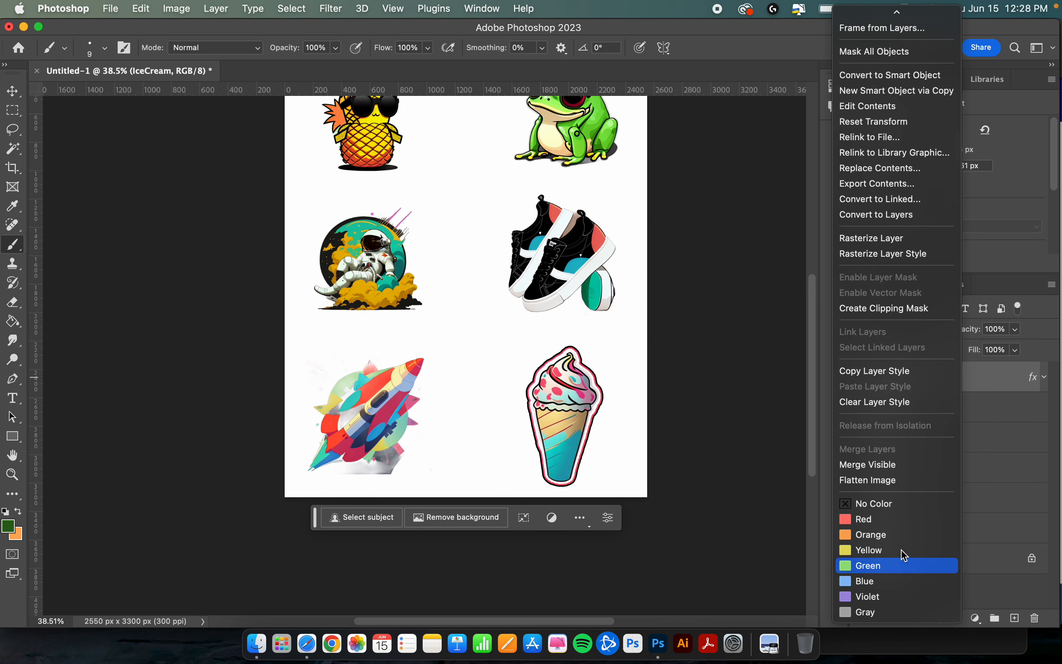
click(921, 376)
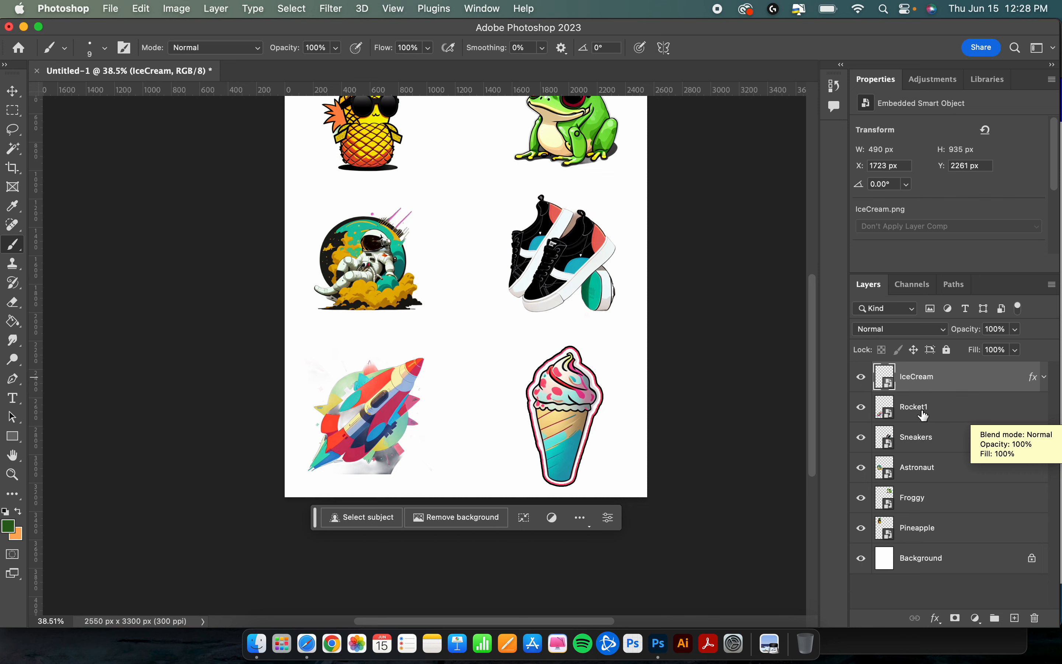
Step: Paste the copied layer style onto the Rocket1 layer and collapse its effects list
click(953, 410)
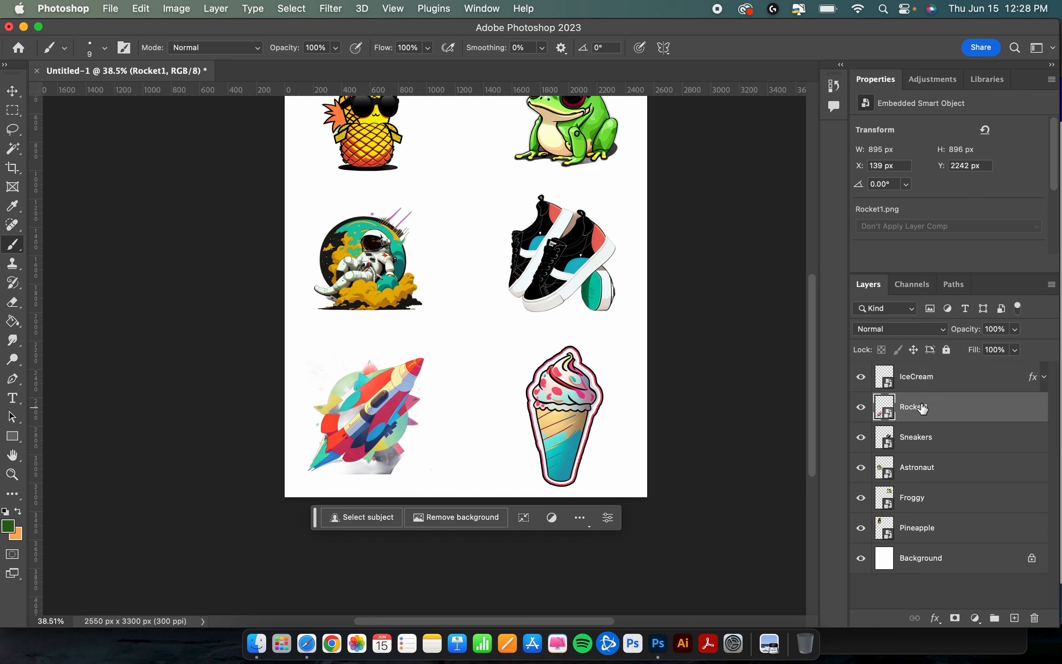
right_click(957, 412)
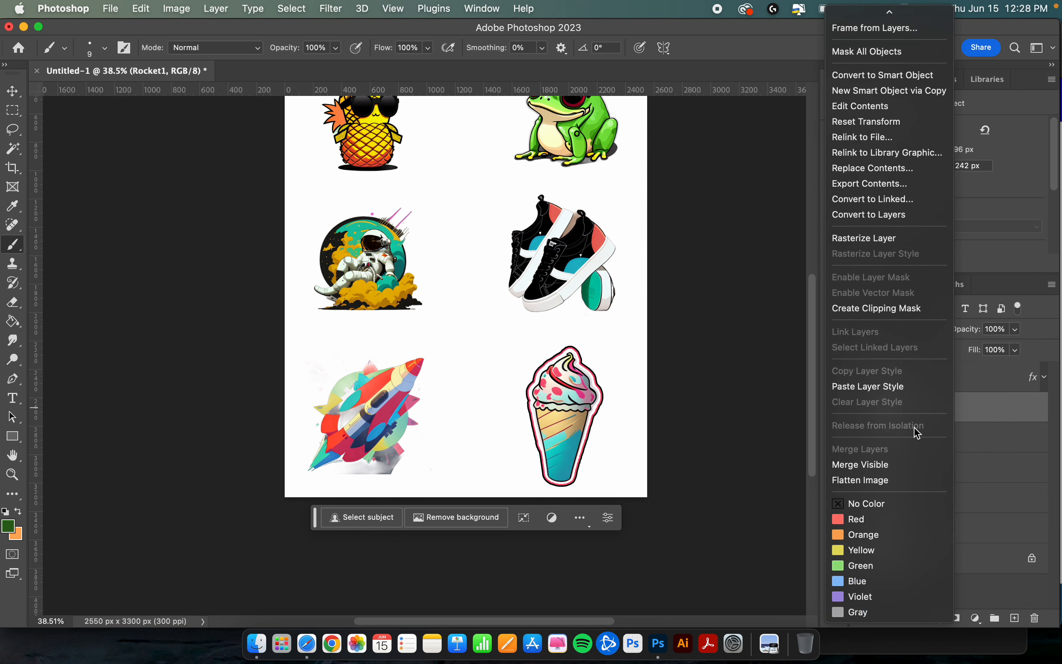
click(870, 387)
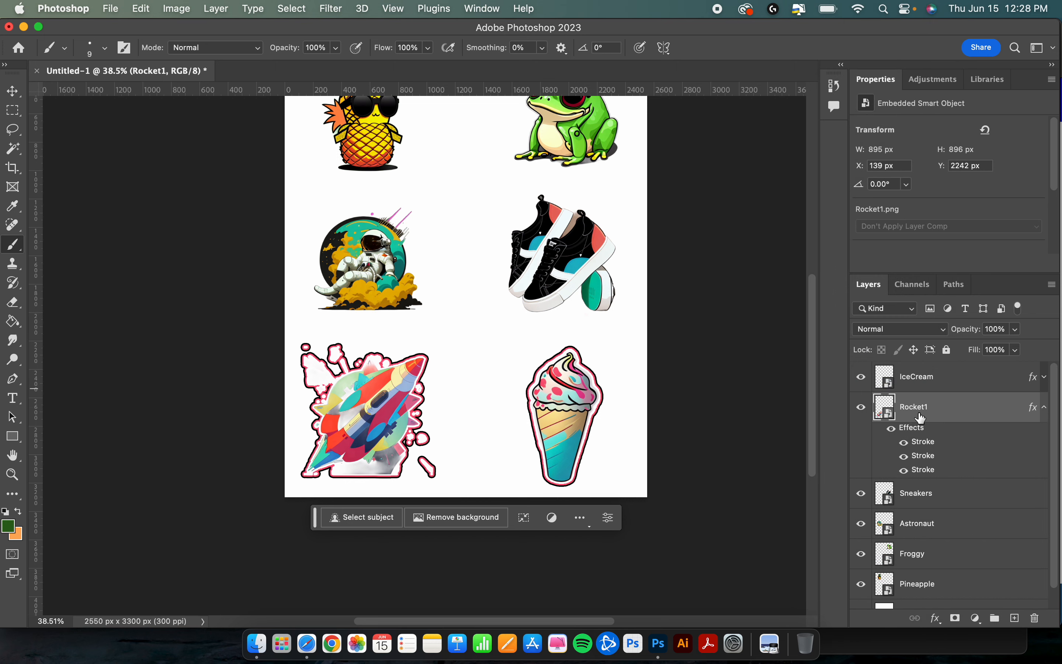
click(1046, 408)
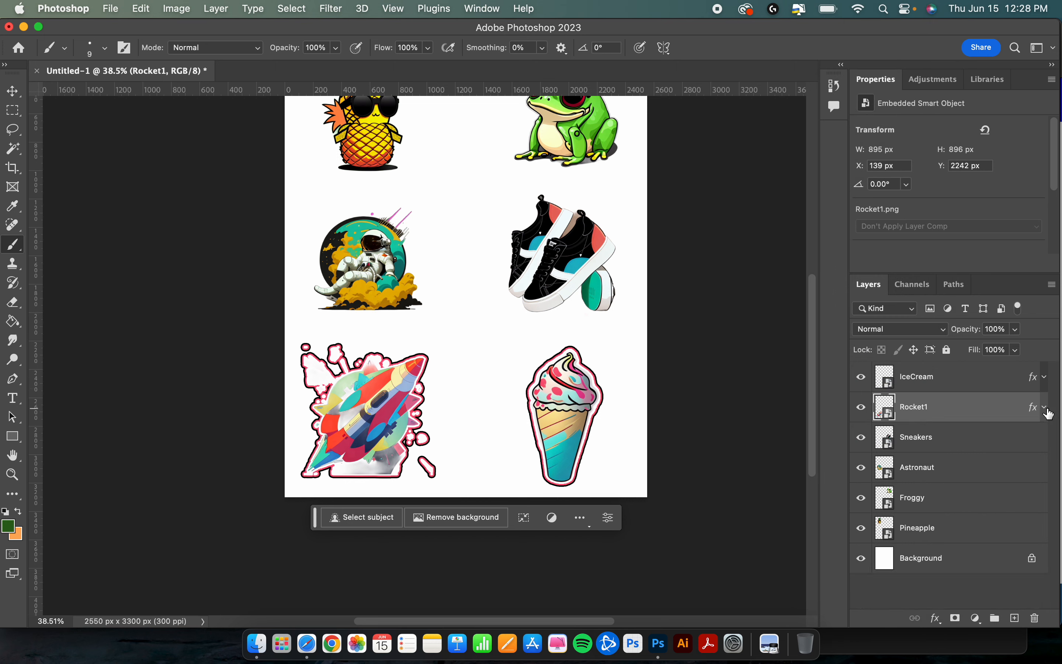
Step: Paste the copied layer style onto the Sneakers layer and collapse its effects list
click(976, 435)
right_click(948, 439)
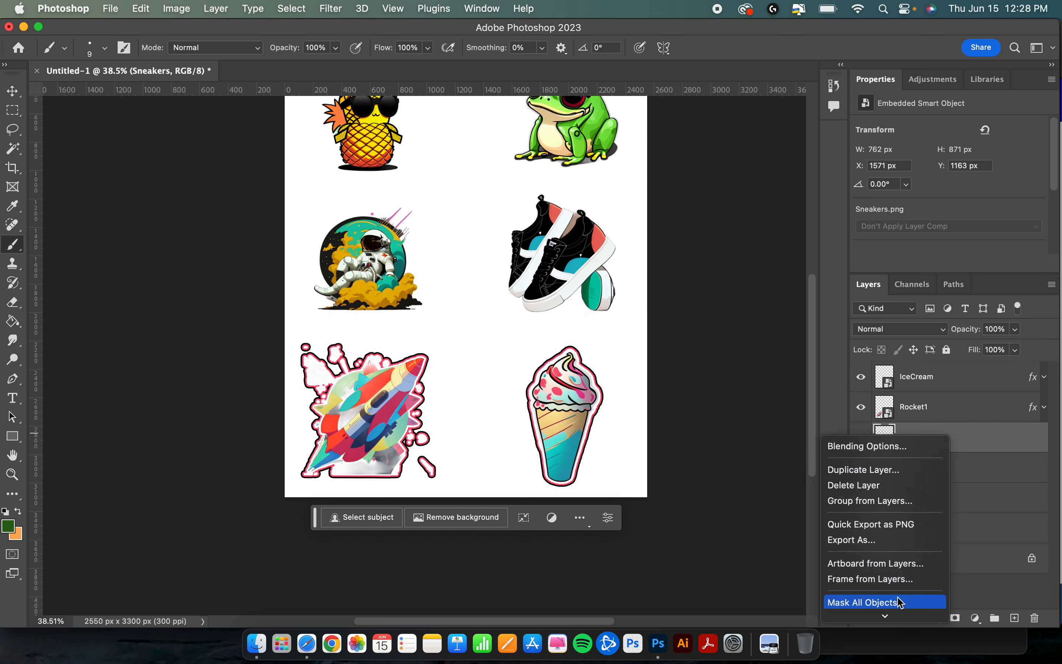
mouse_move(907, 657)
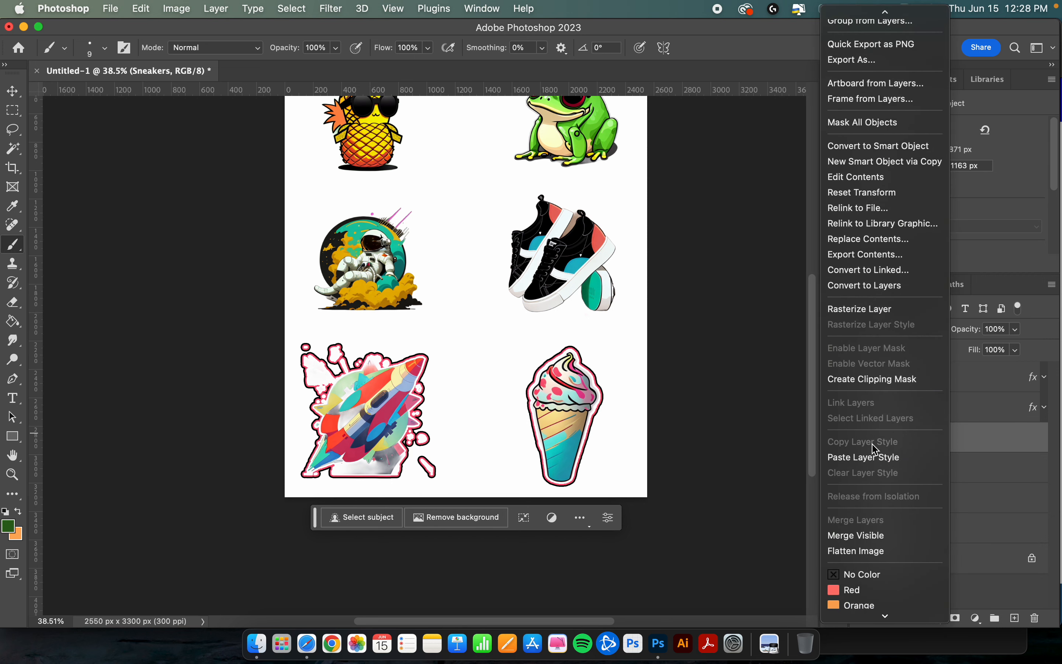
click(866, 455)
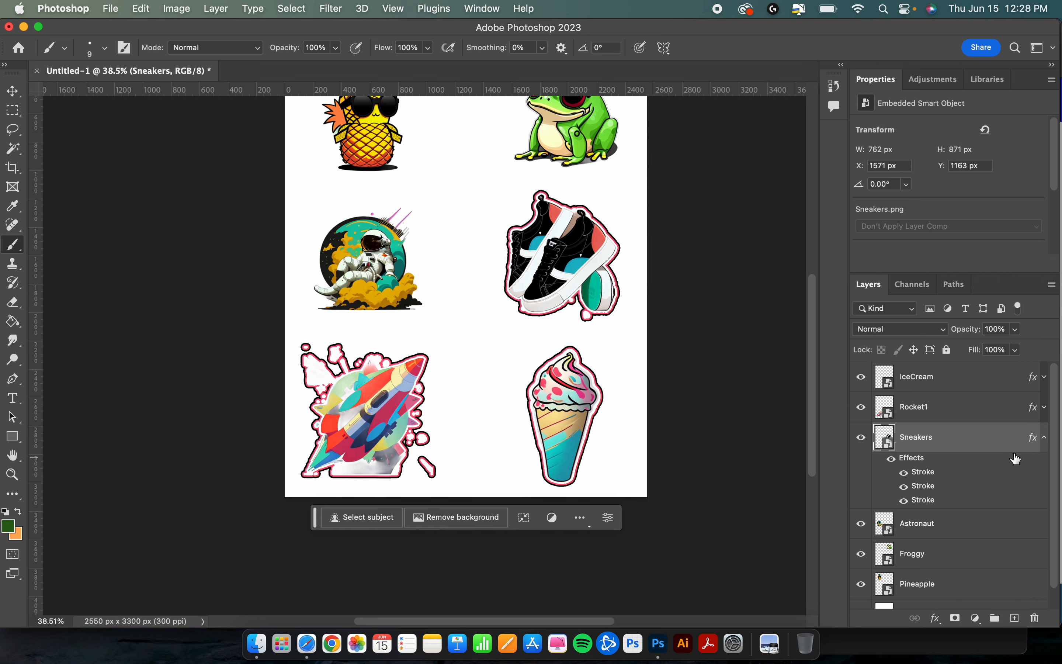
click(1045, 437)
Step: Paste the copied layer style onto the Astronaut layer
click(977, 476)
right_click(977, 469)
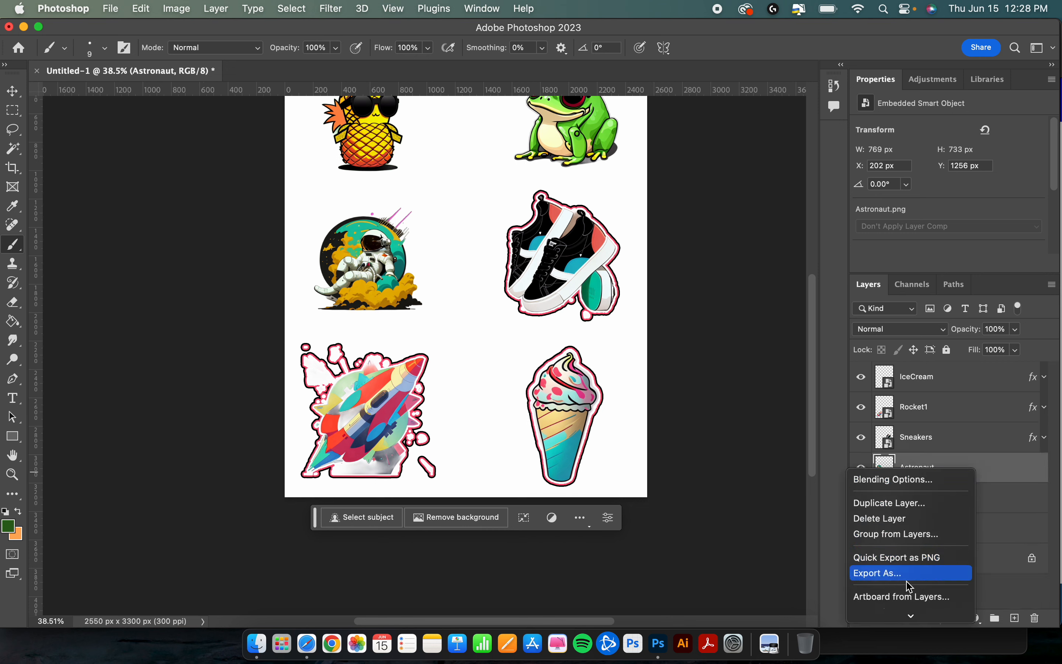
mouse_move(908, 623)
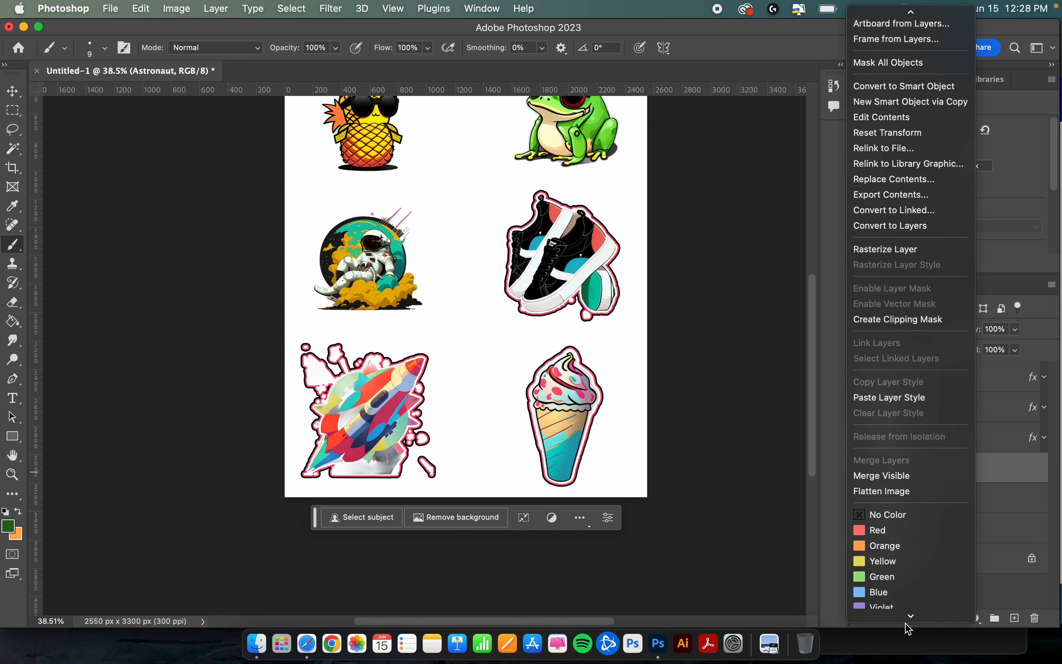
click(919, 388)
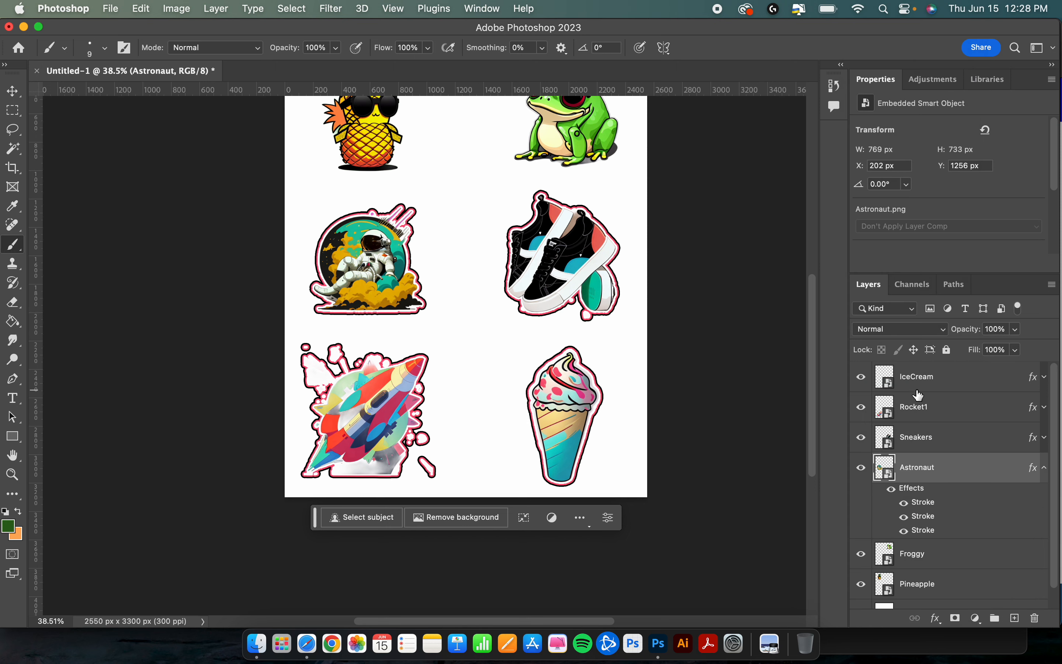
Step: Collapse the Astronaut layer's effects list, and paste the copied layer style onto the Froggy layer, collapsing its effects too
click(1045, 470)
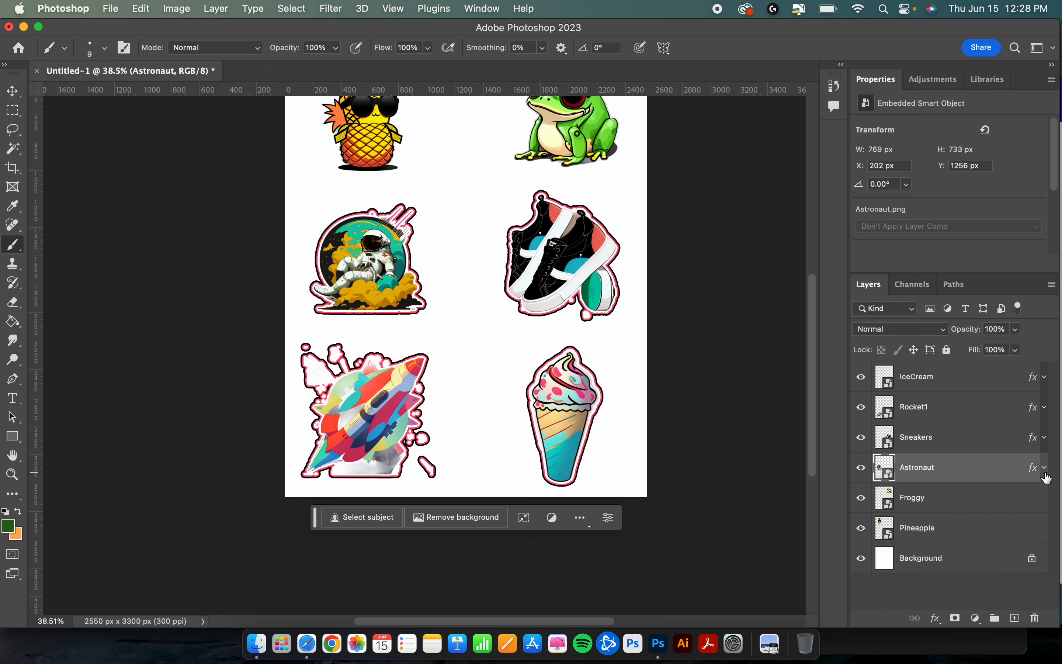
click(968, 502)
right_click(967, 504)
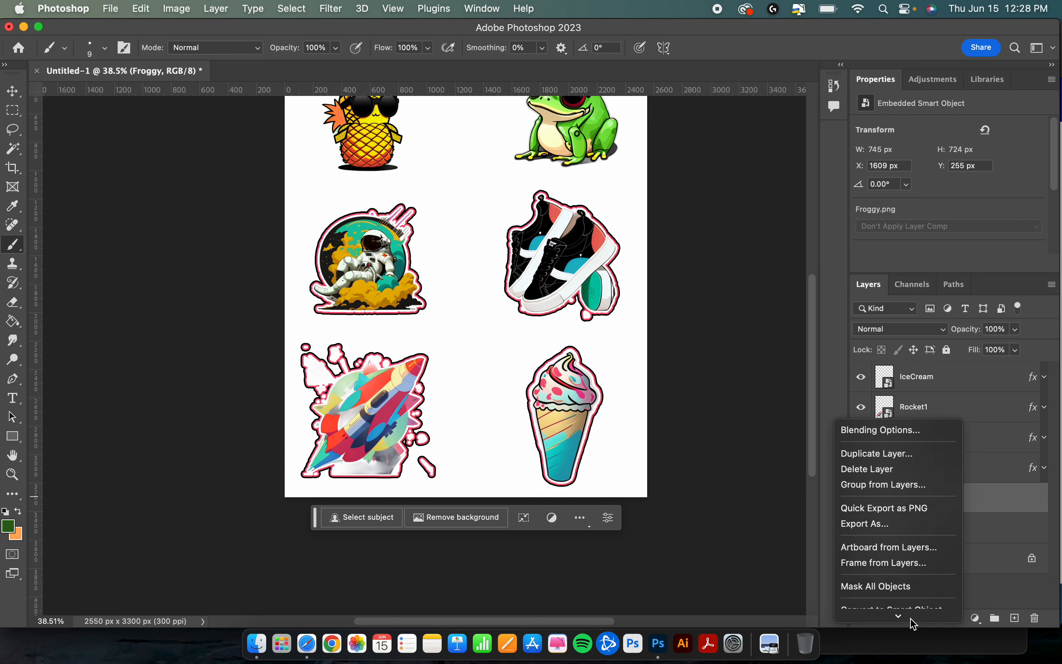
mouse_move(914, 623)
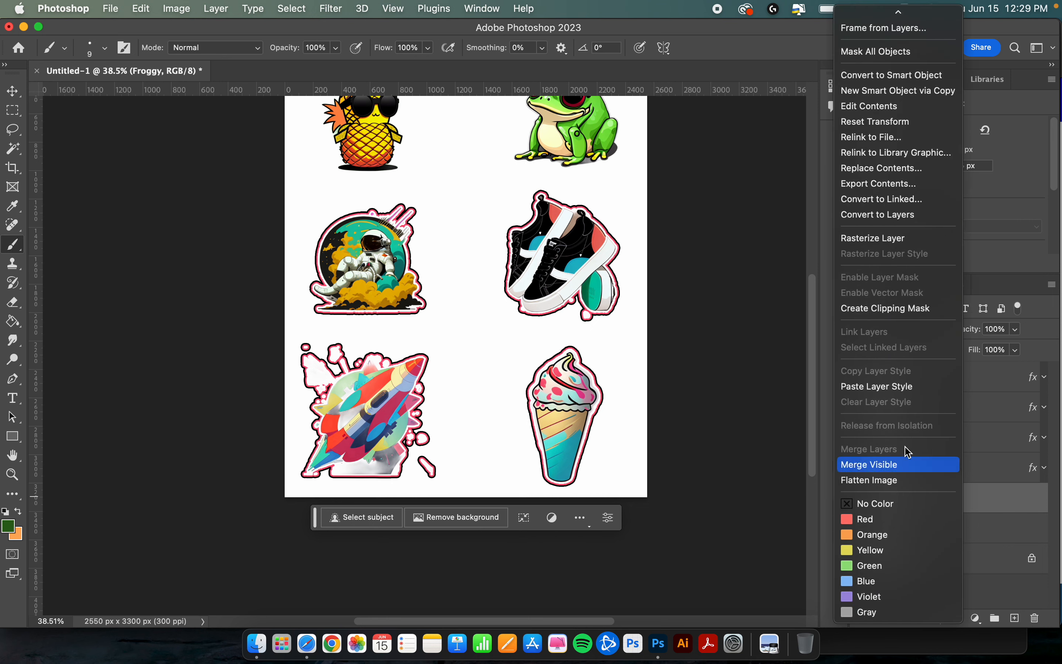
click(914, 386)
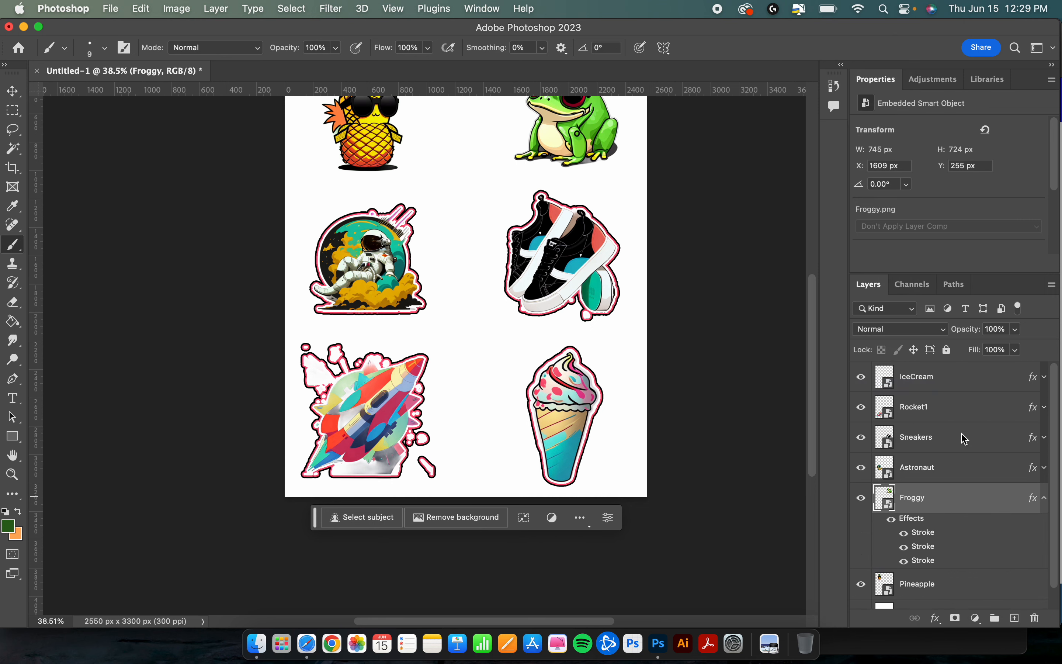
click(1045, 505)
Step: Paste the copied layer style onto the Pineapple layer and collapse its effects list
right_click(965, 527)
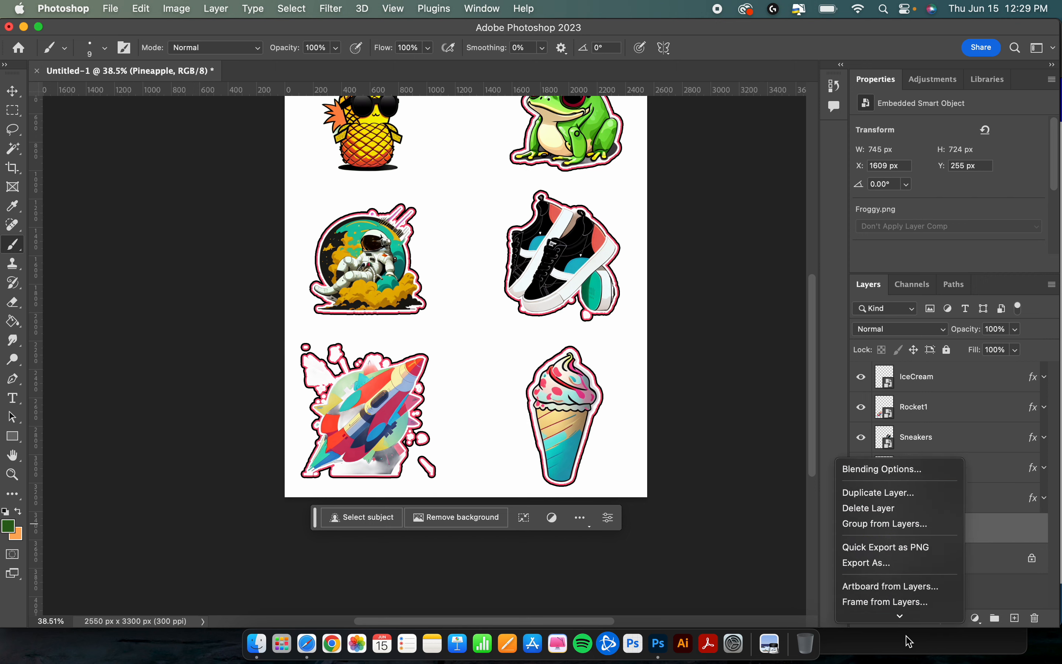
mouse_move(909, 641)
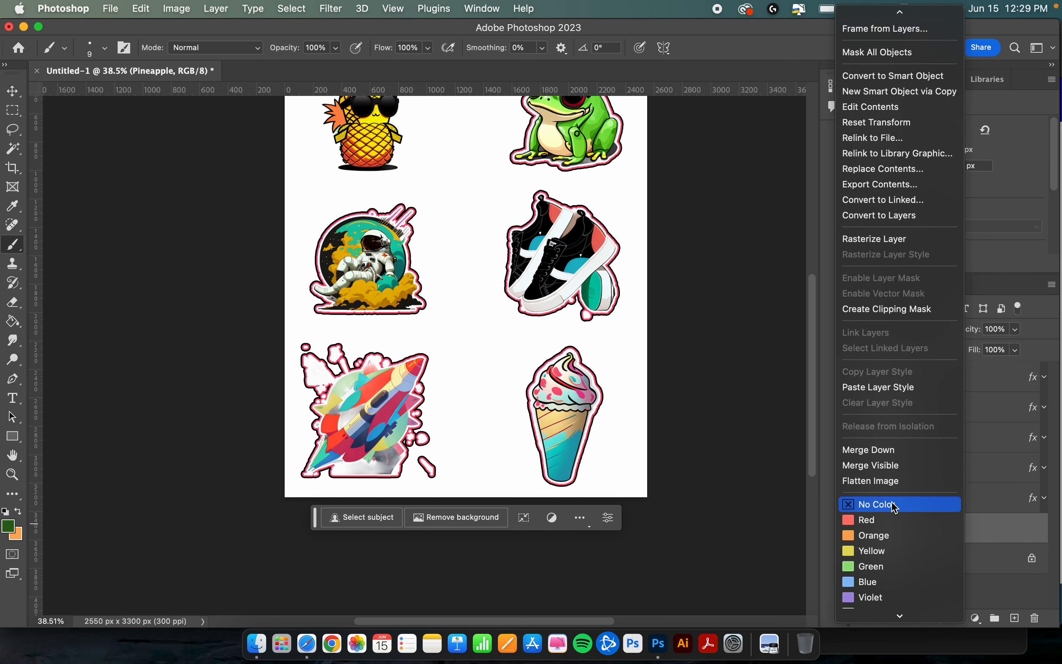
click(921, 388)
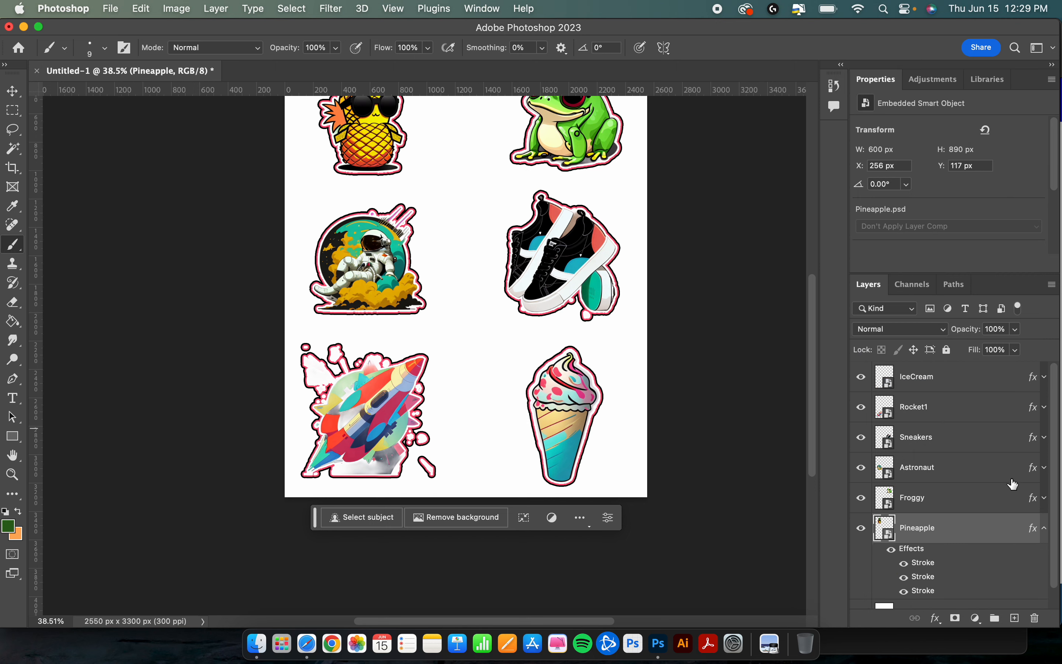
click(1045, 530)
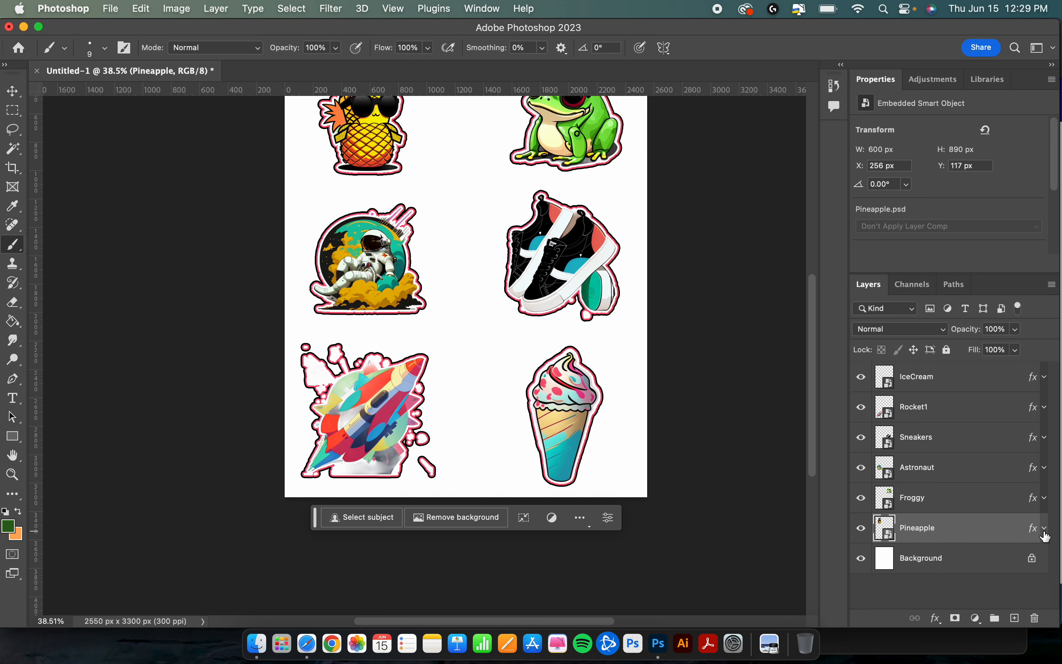
Step: Recolor the Rocket1 layer's middle stroke to crimson c9355e sampled from the rocket artwork, and collapse its effects list
click(971, 421)
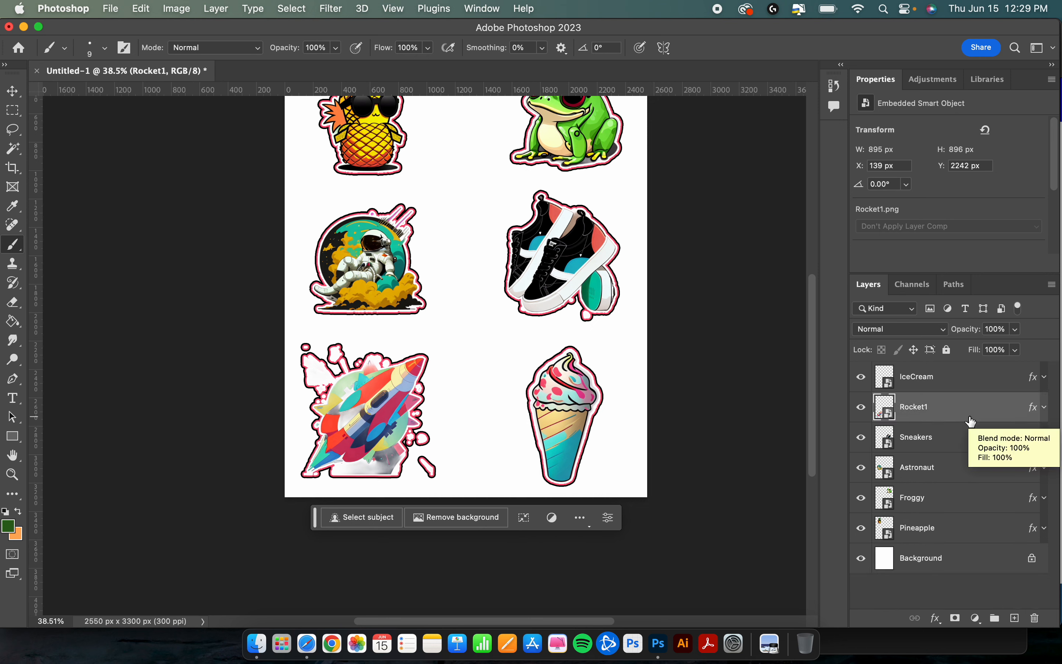
click(1045, 407)
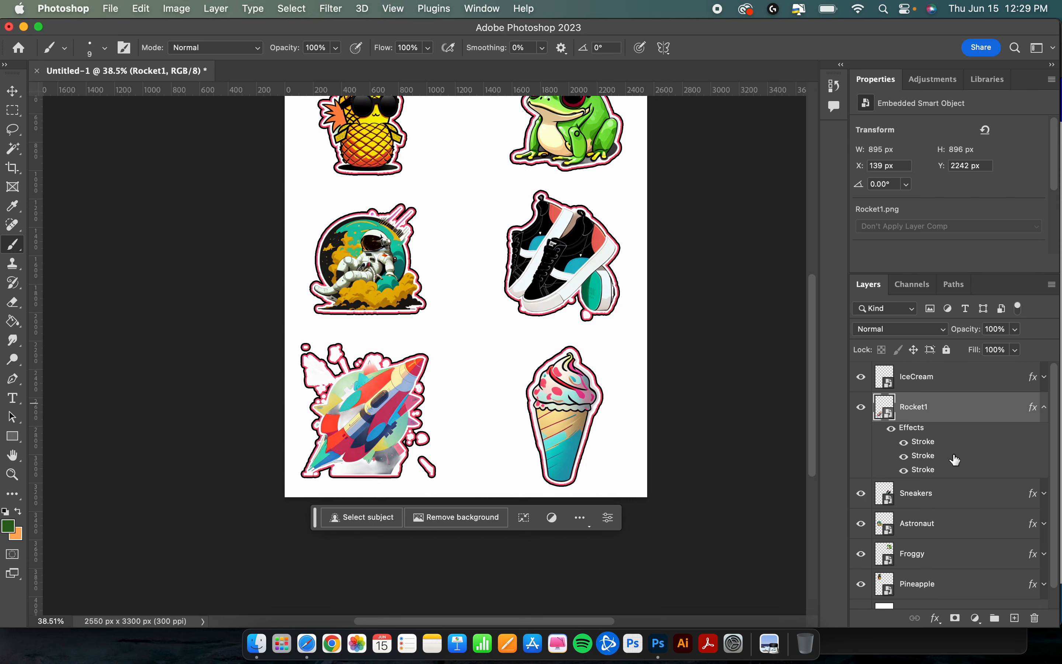
double_click(932, 456)
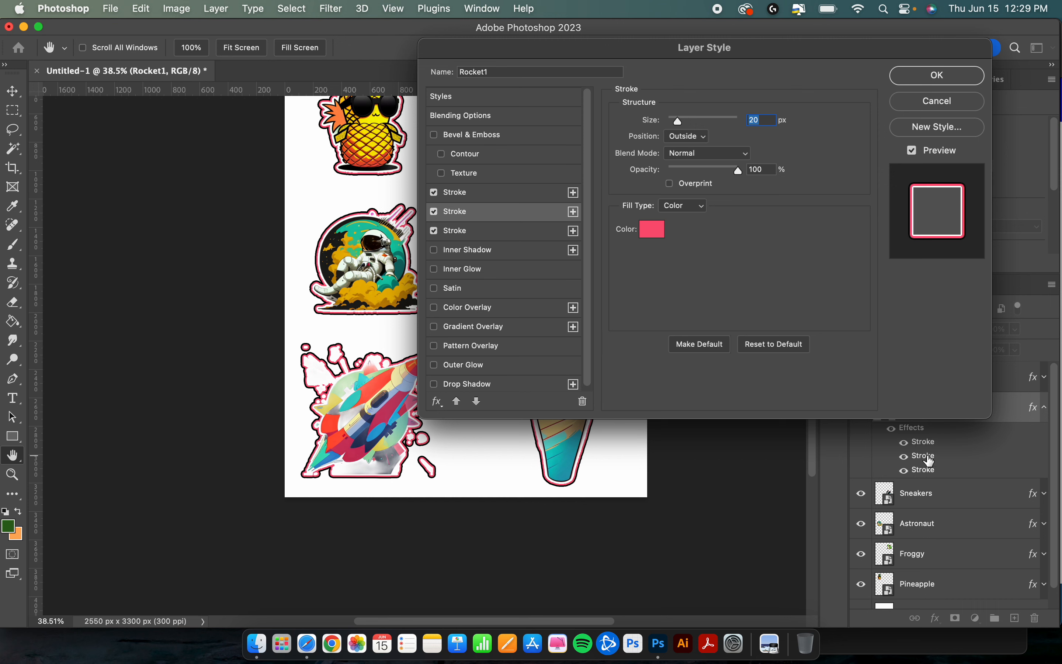
click(652, 238)
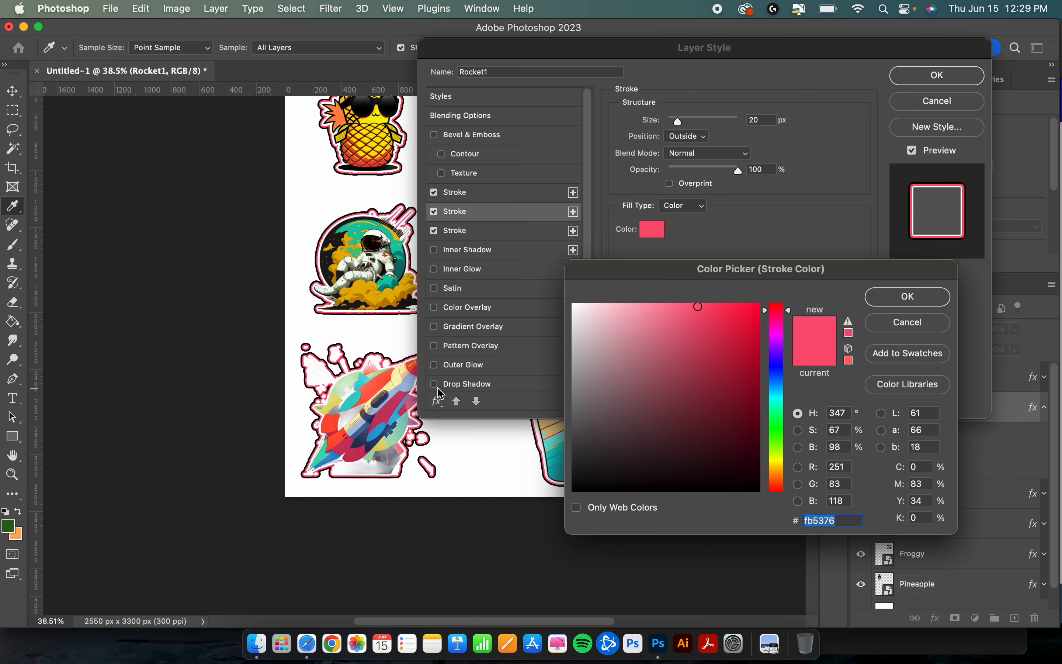
click(378, 384)
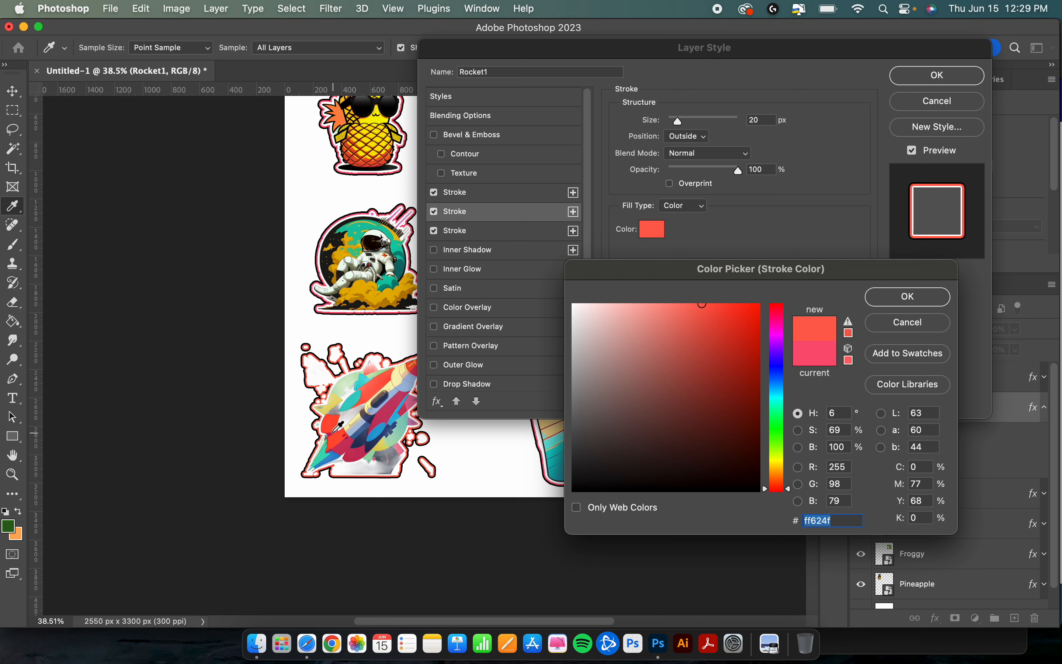
click(335, 420)
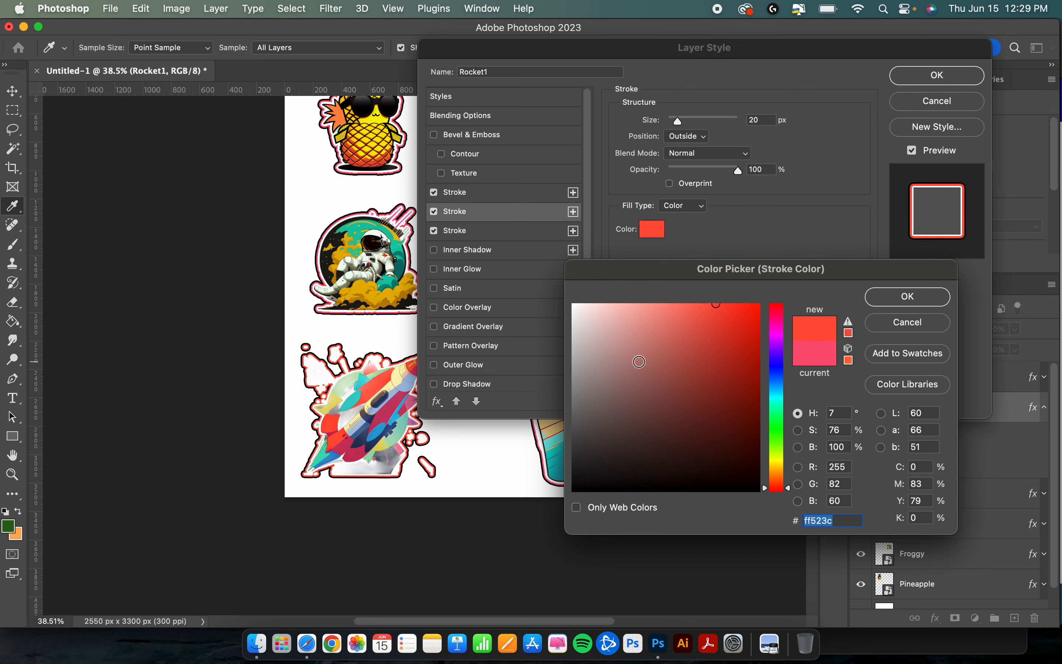
click(380, 428)
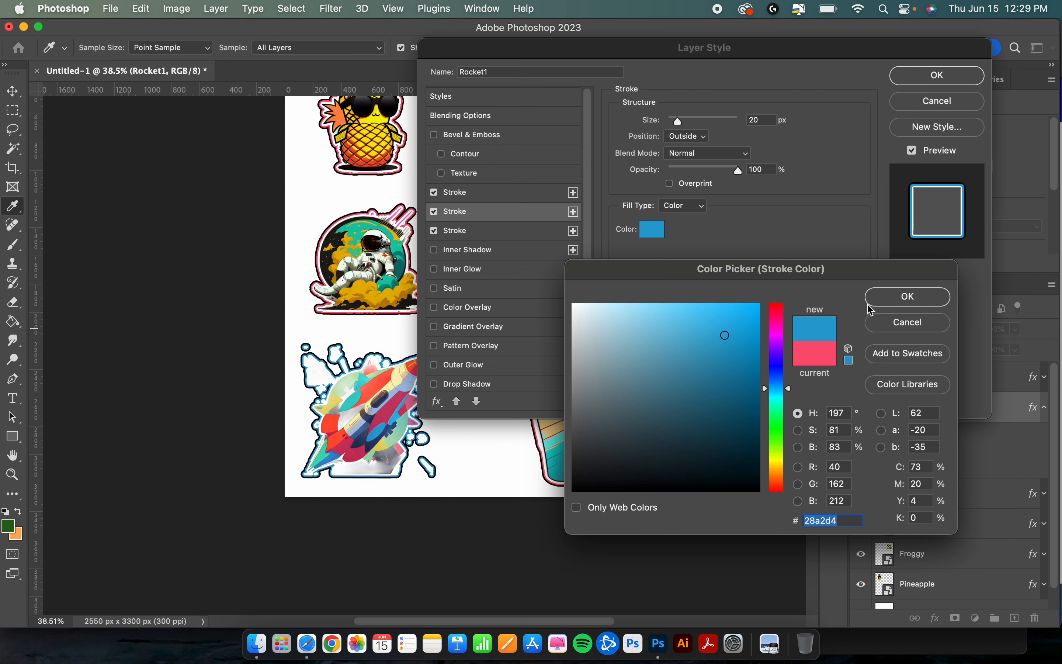
click(355, 455)
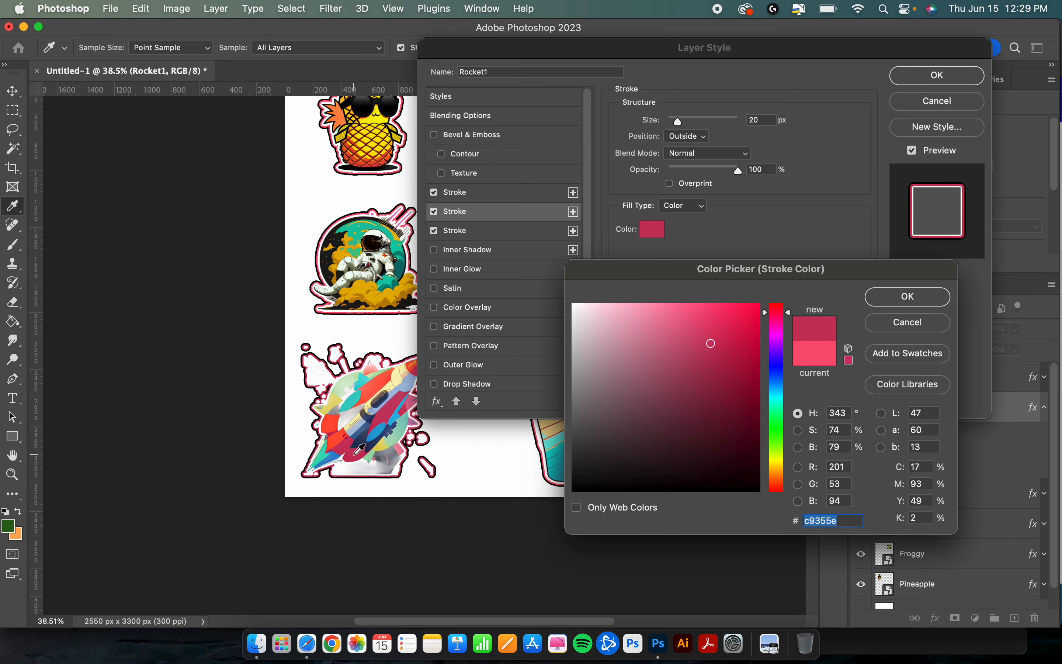
click(886, 298)
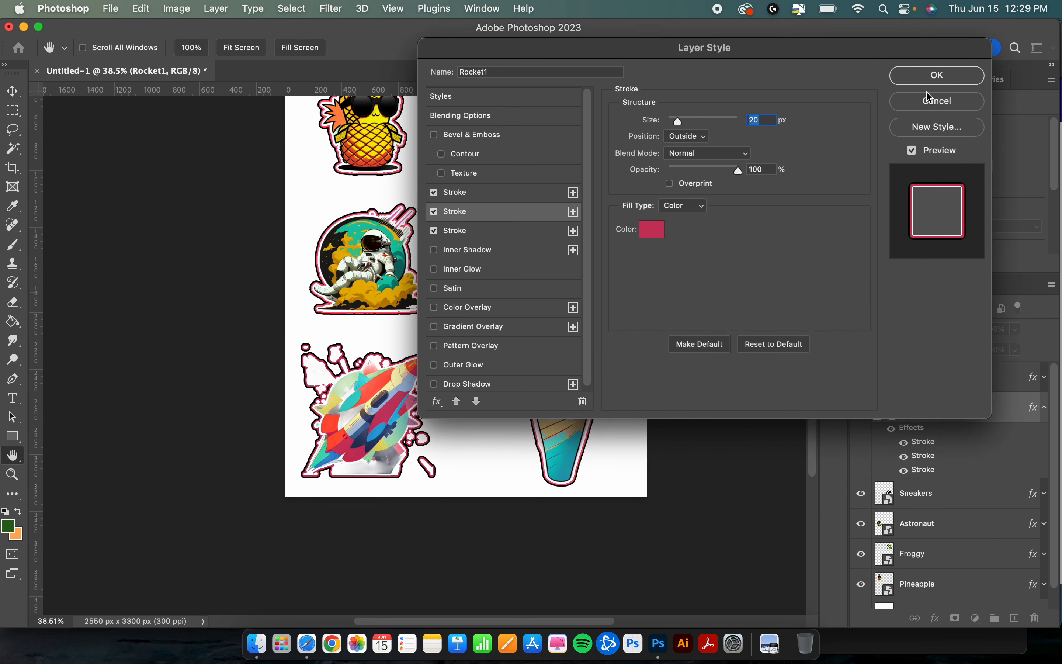
click(937, 82)
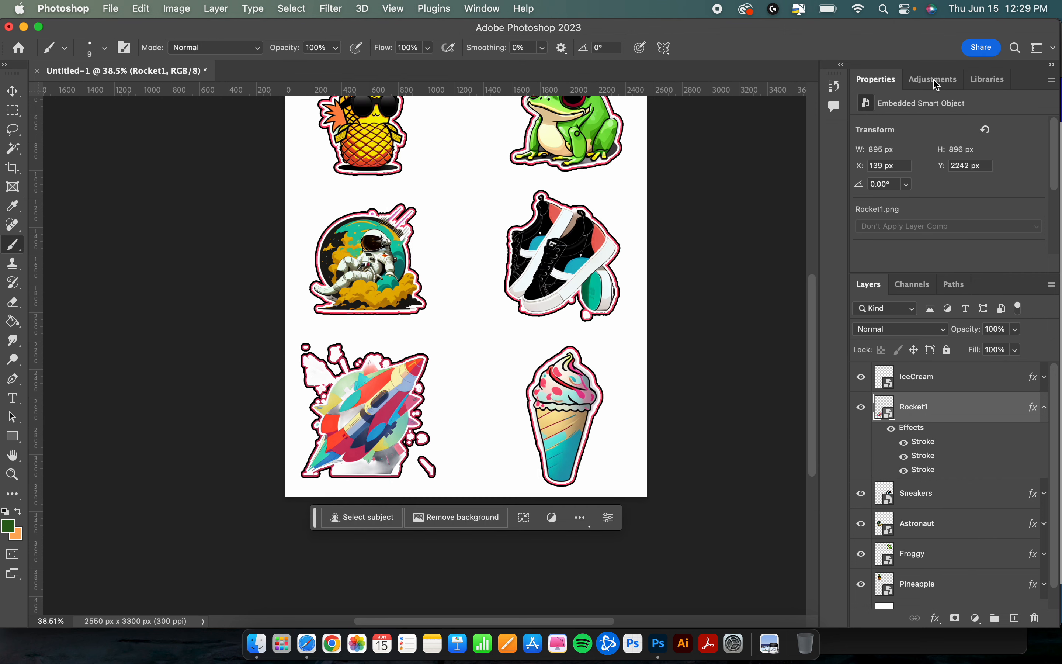
click(1045, 411)
Step: Recolor the Sneakers layer's middle stroke to teal 1db6c8 sampled from the sneakers artwork, and collapse its effects list
click(1044, 439)
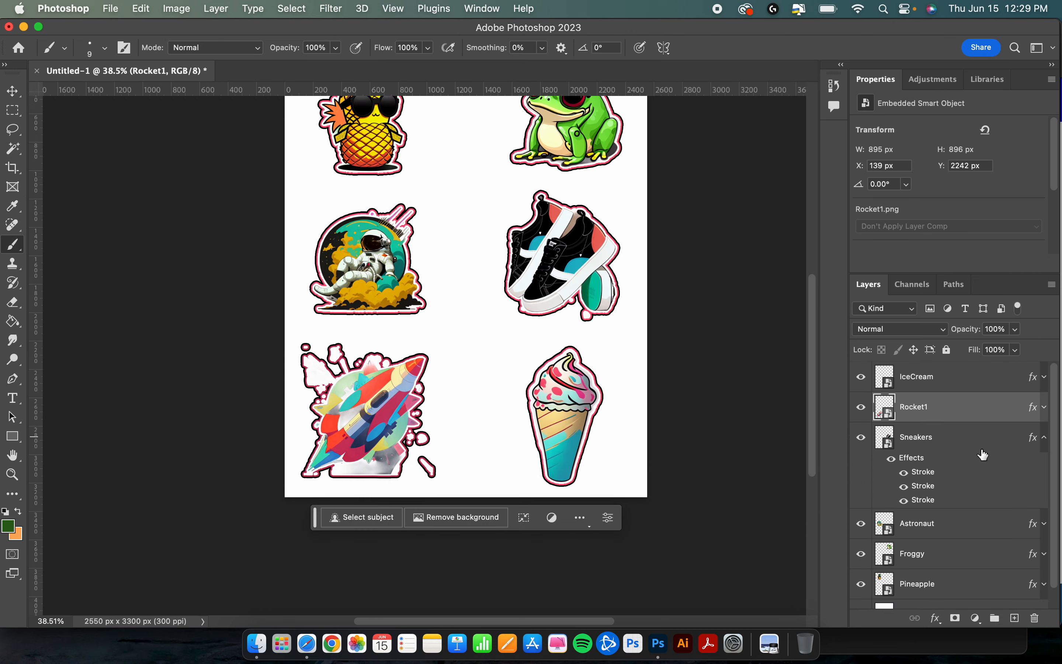
click(947, 487)
double_click(948, 487)
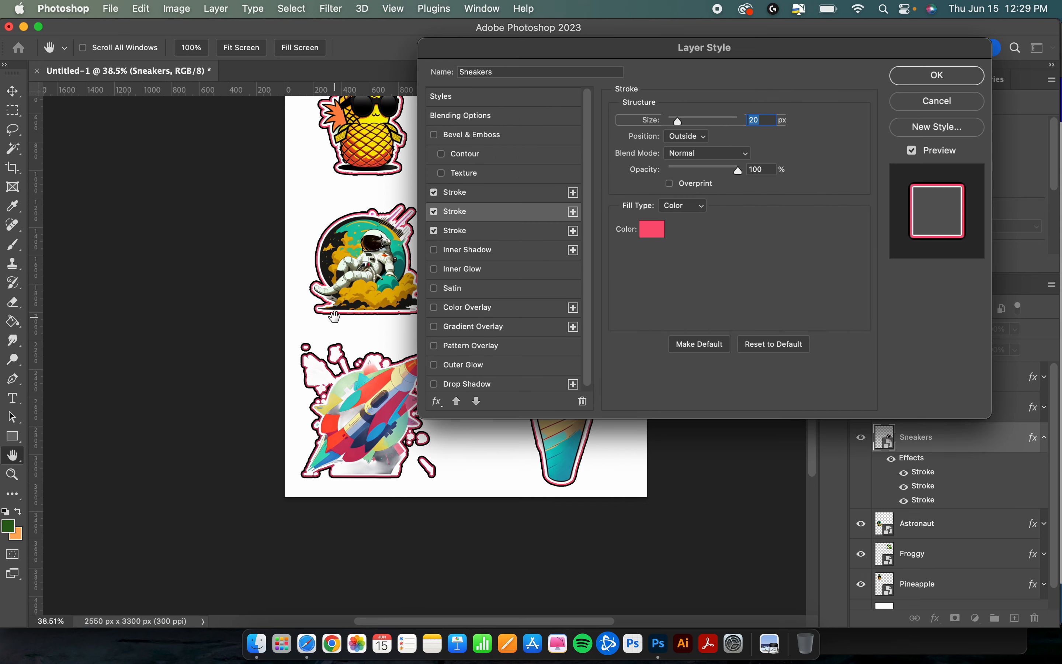
scroll(334, 316, right, 10)
scroll(335, 316, up, 3)
scroll(334, 316, left, 5)
scroll(334, 316, down, 3)
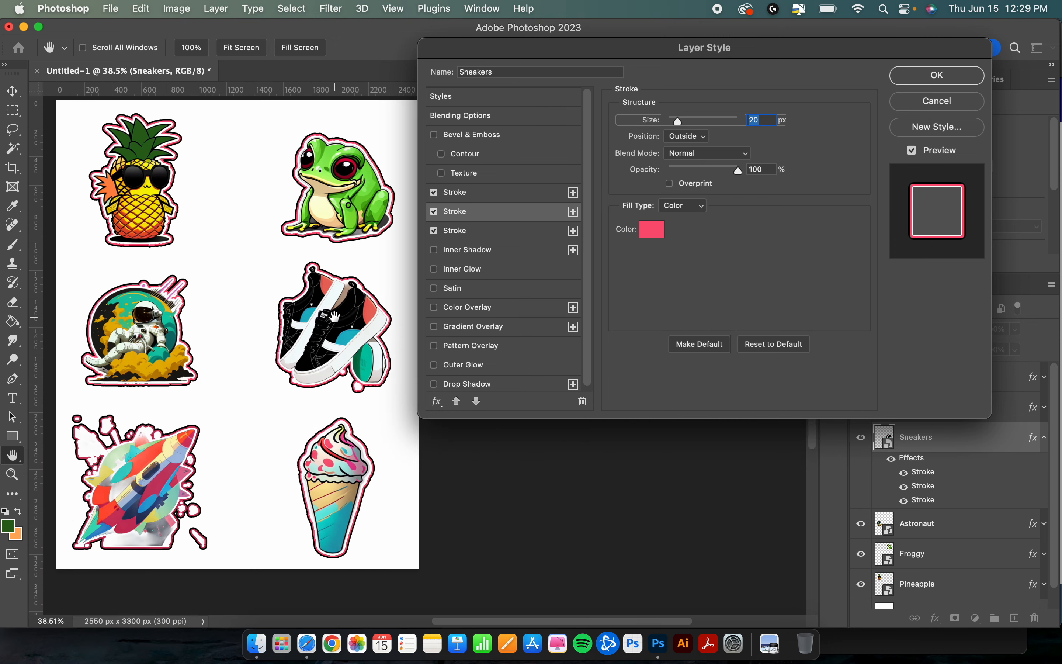
click(653, 228)
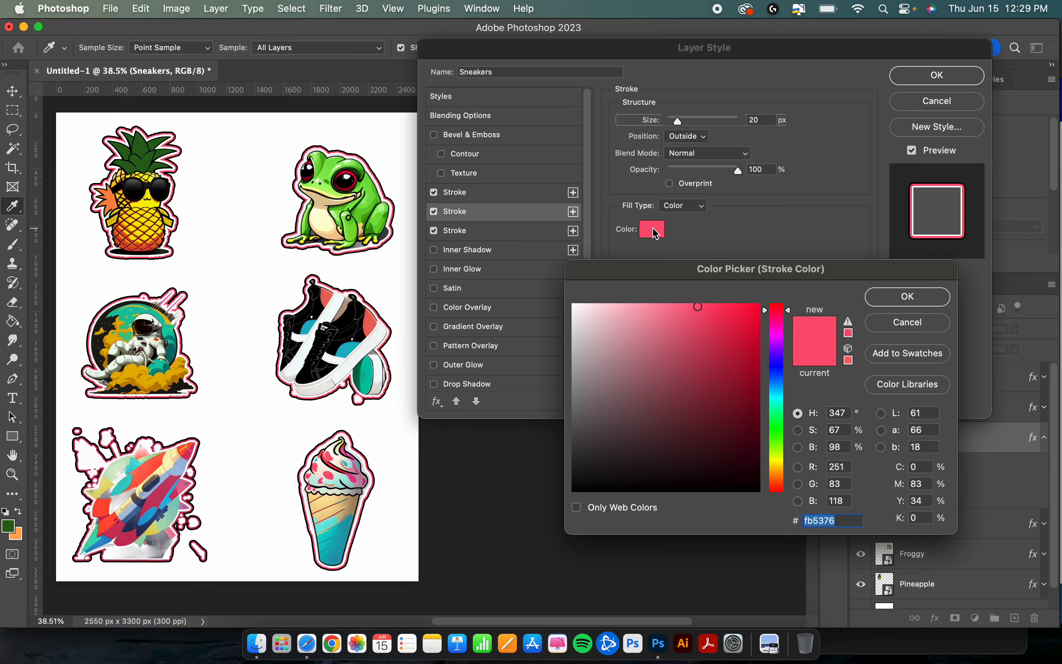
click(348, 350)
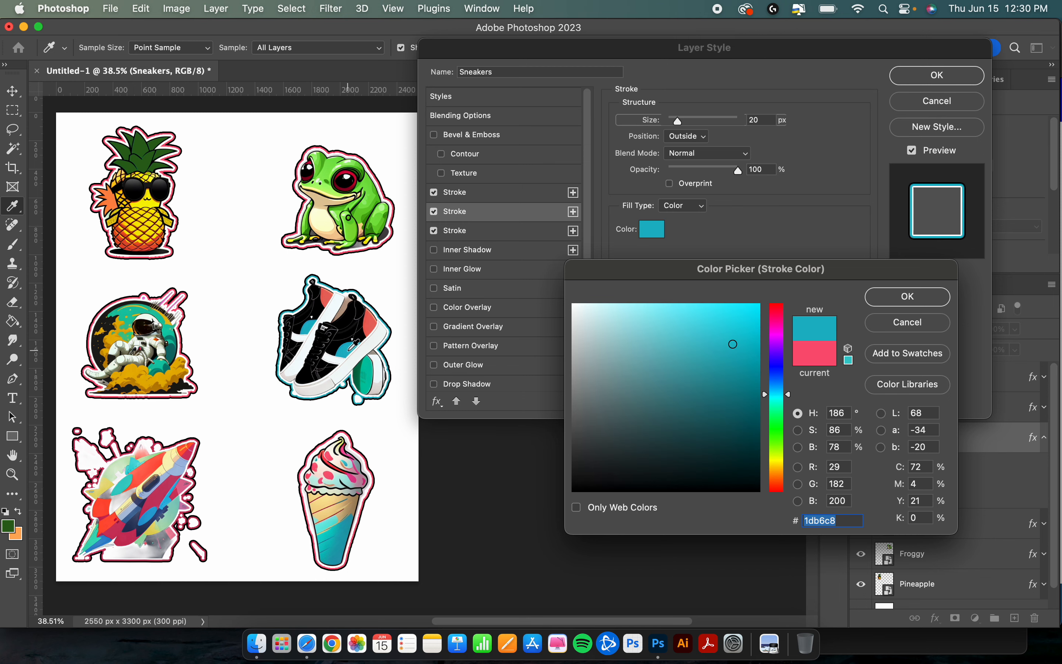
click(908, 296)
click(937, 76)
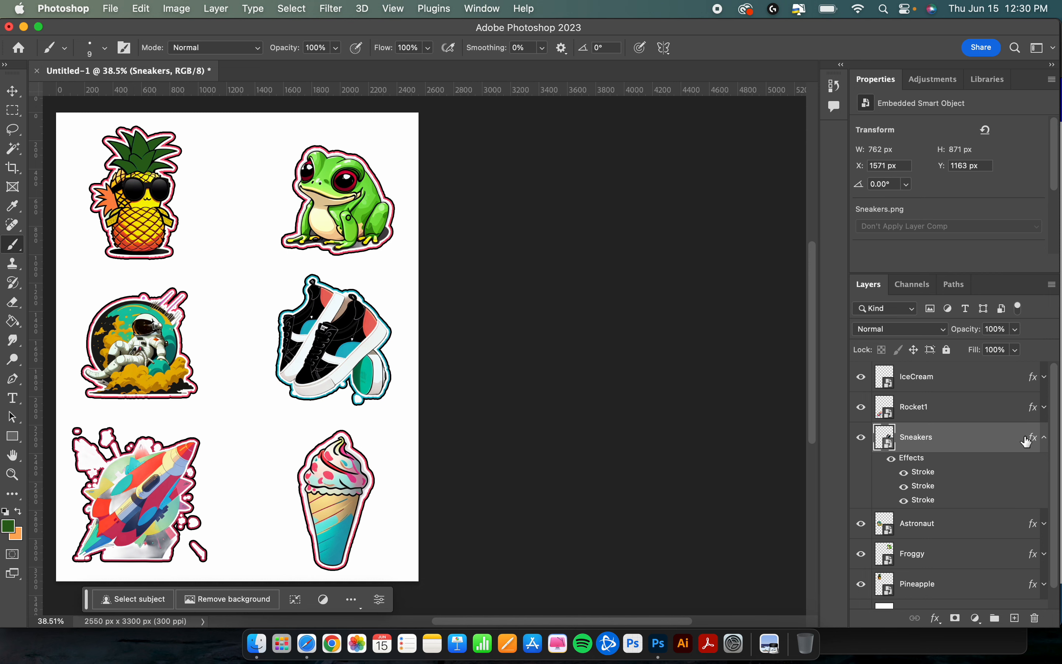
click(1045, 437)
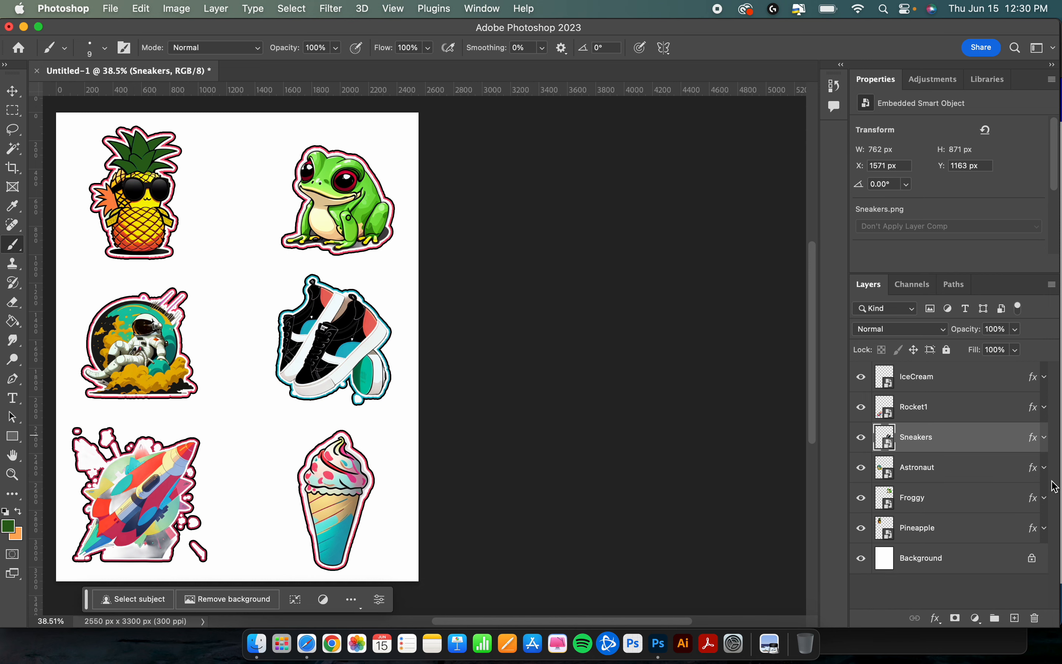
Step: Recolor the Astronaut layer's middle stroke to golden yellow e5b201 sampled from the astronaut artwork, and collapse its effects list
click(1045, 467)
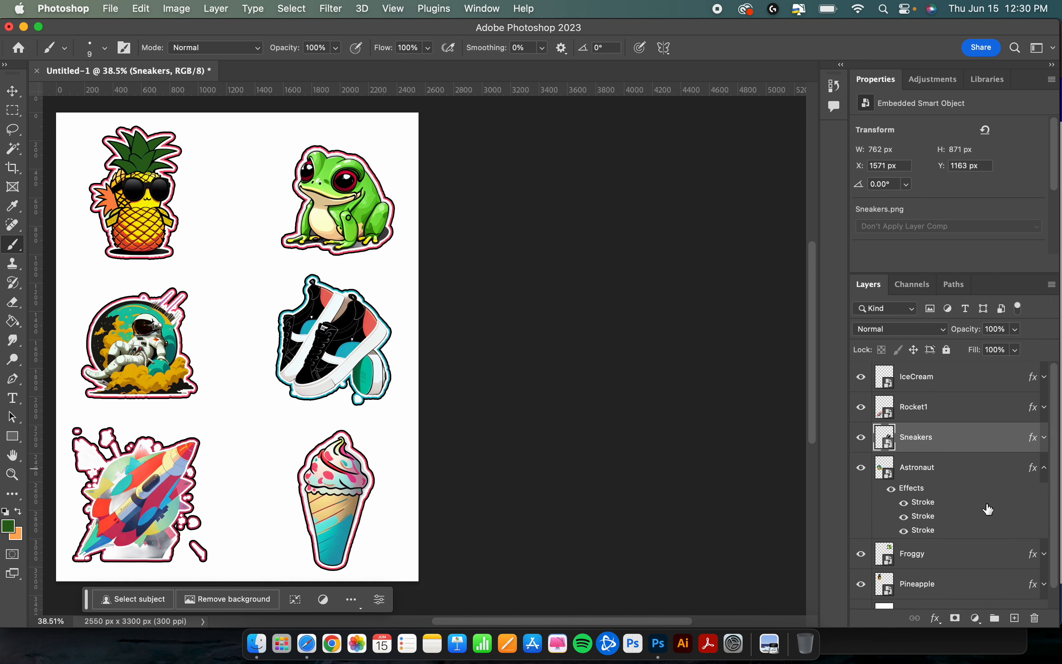
double_click(942, 521)
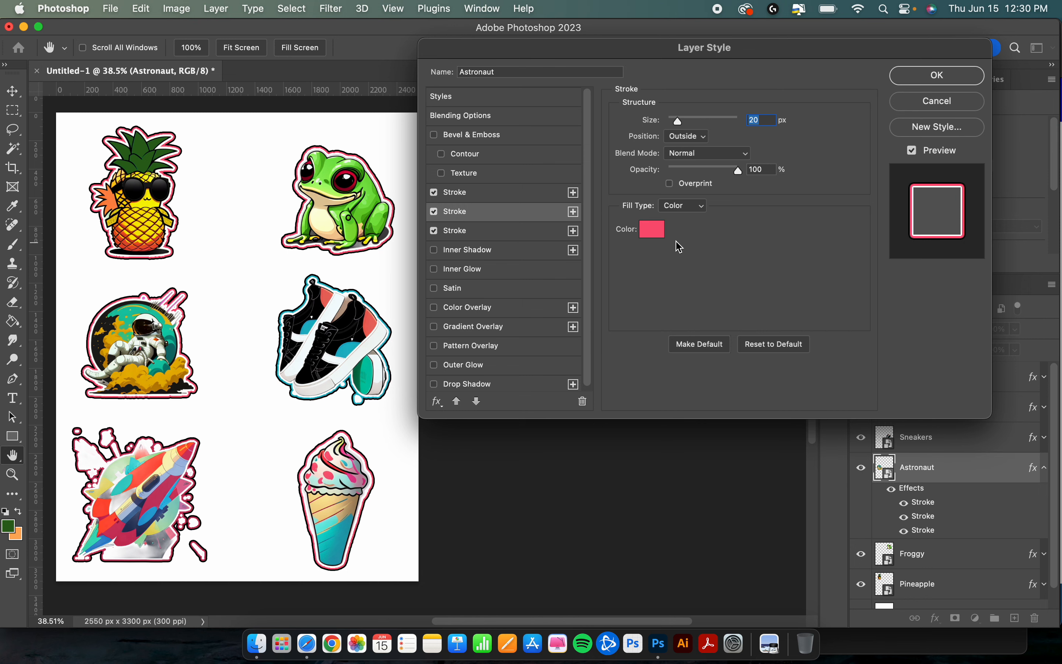
click(653, 233)
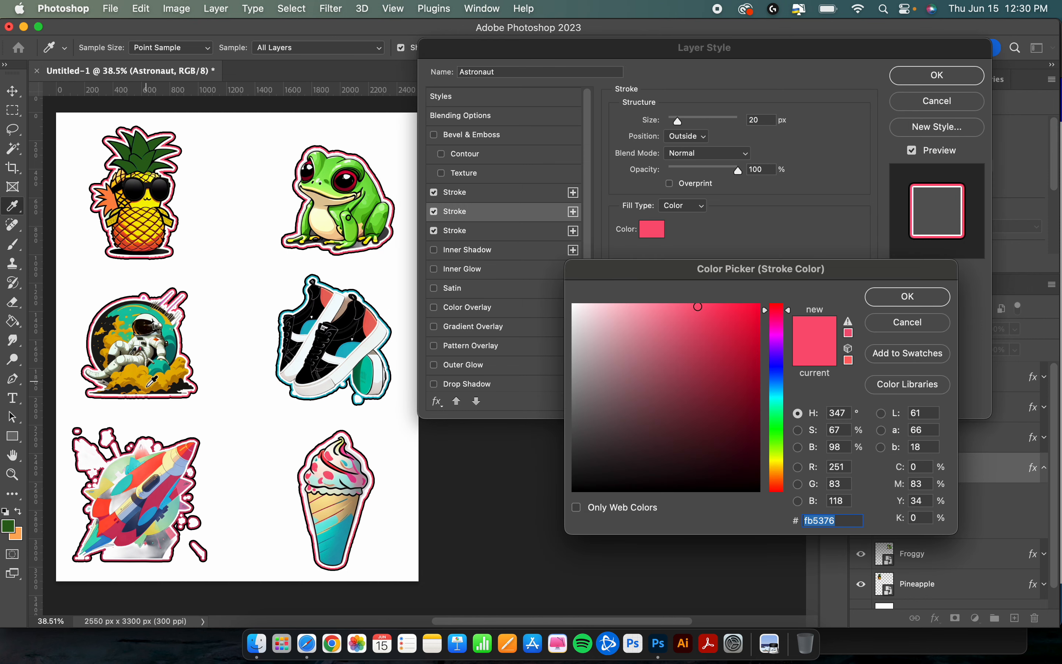
click(162, 377)
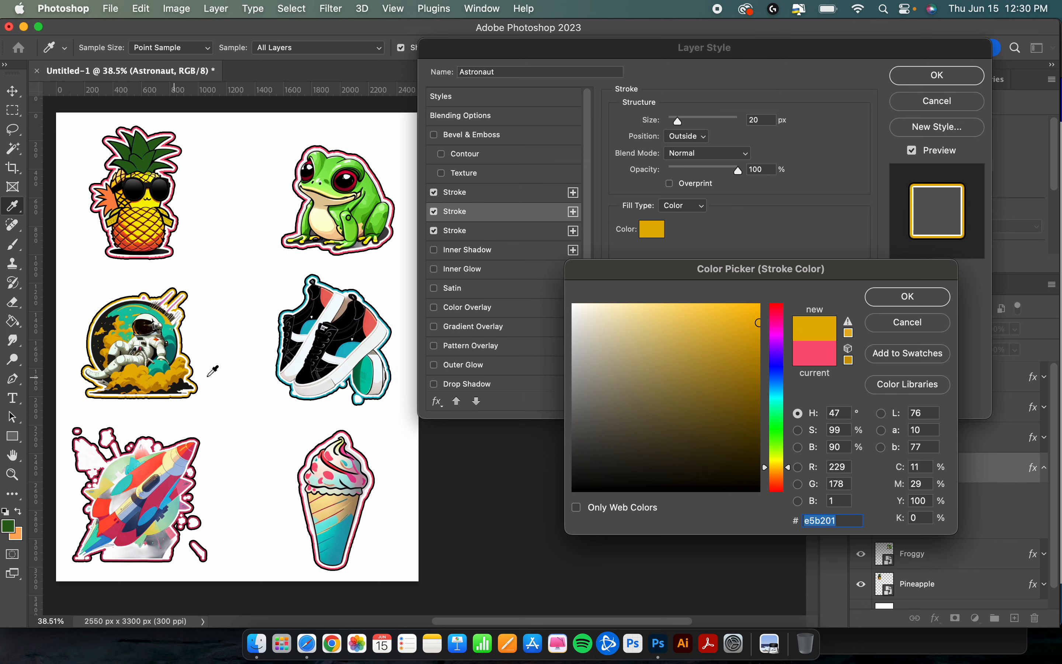
click(907, 297)
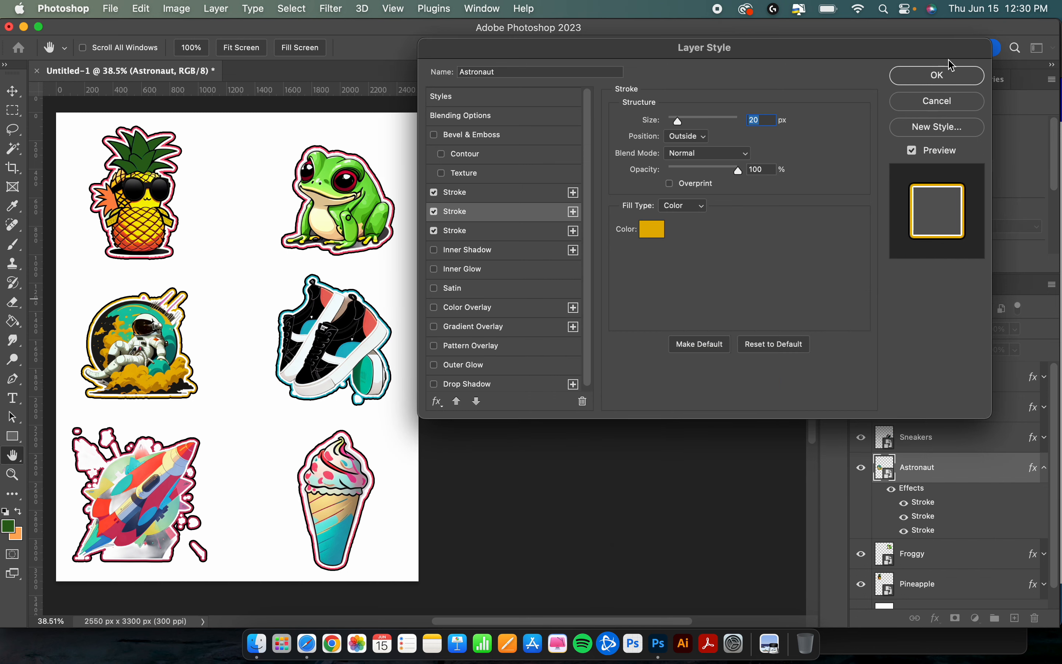
click(954, 78)
click(1044, 468)
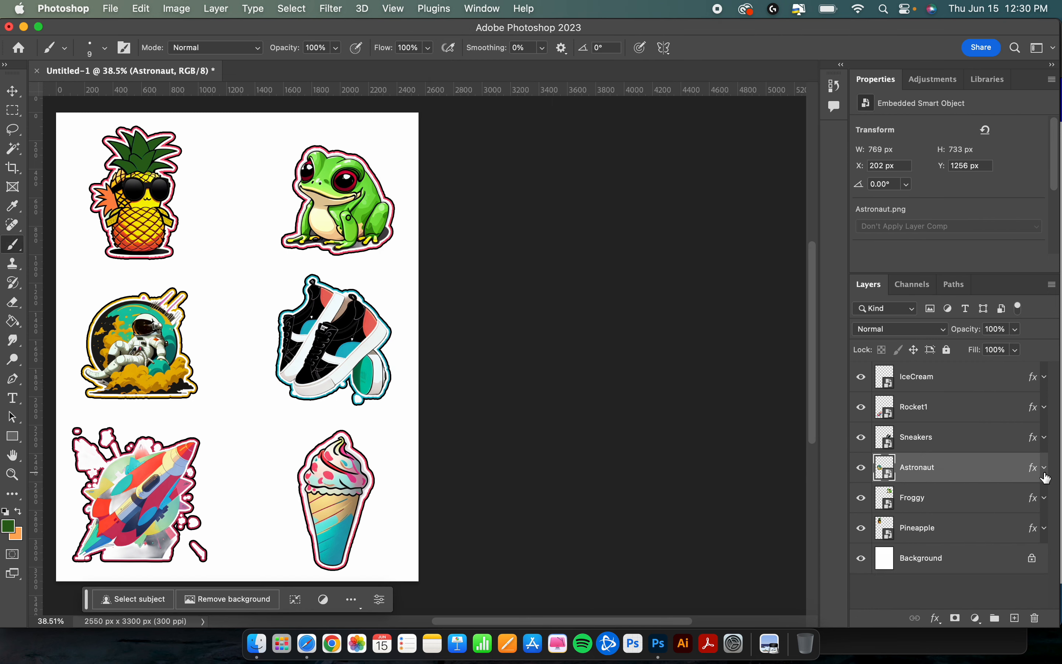
Step: Recolor the Froggy layer's middle stroke to light green 7ae246 sampled from the frog's body
click(1044, 498)
double_click(977, 546)
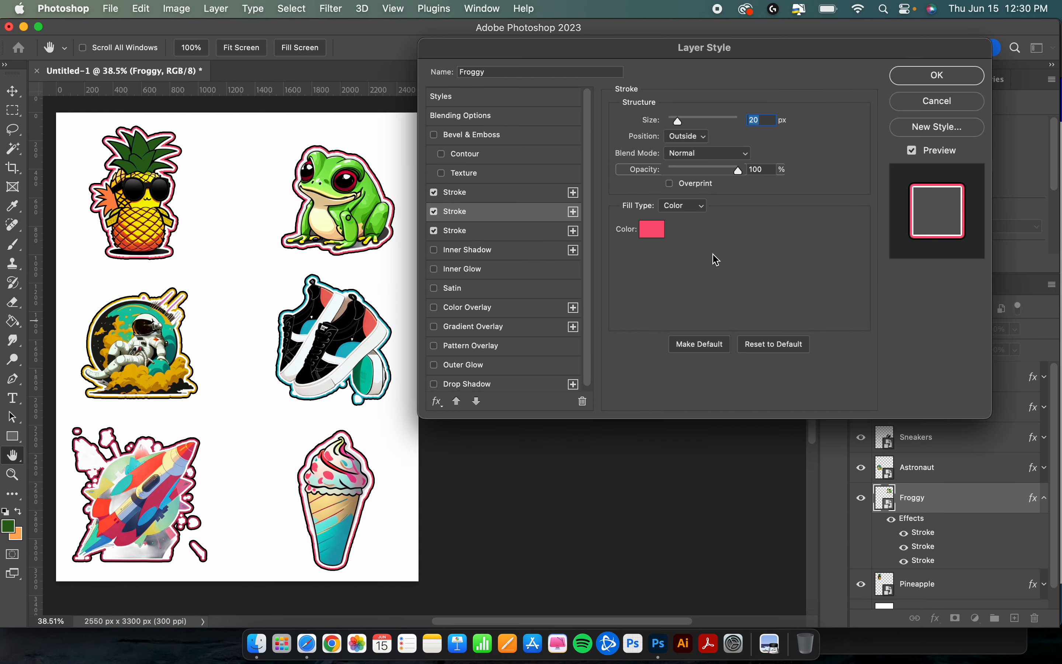
click(641, 230)
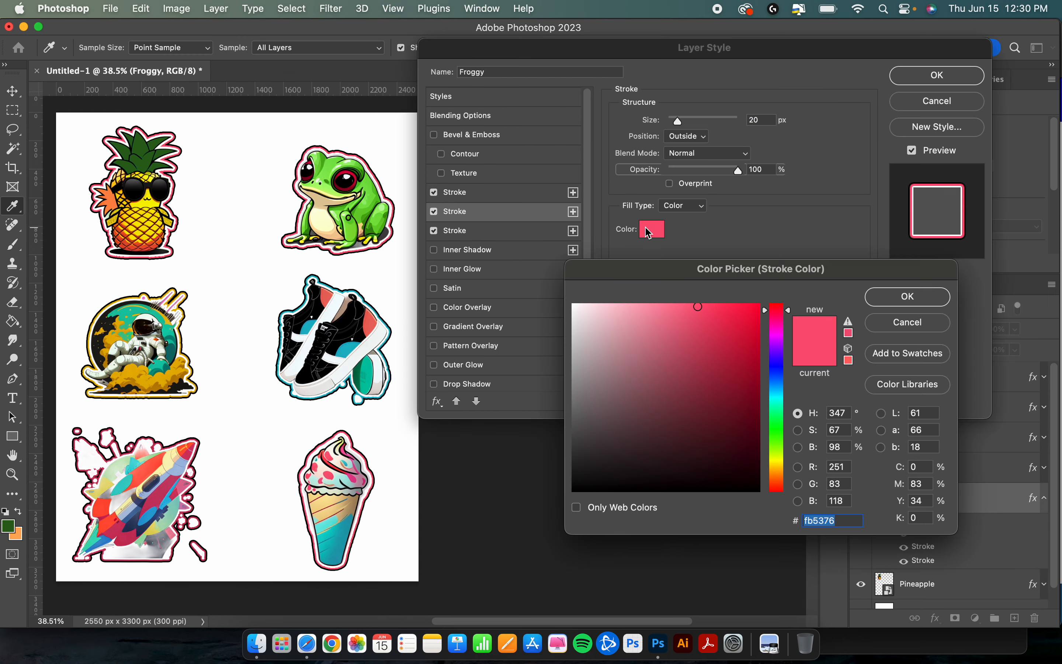
click(369, 181)
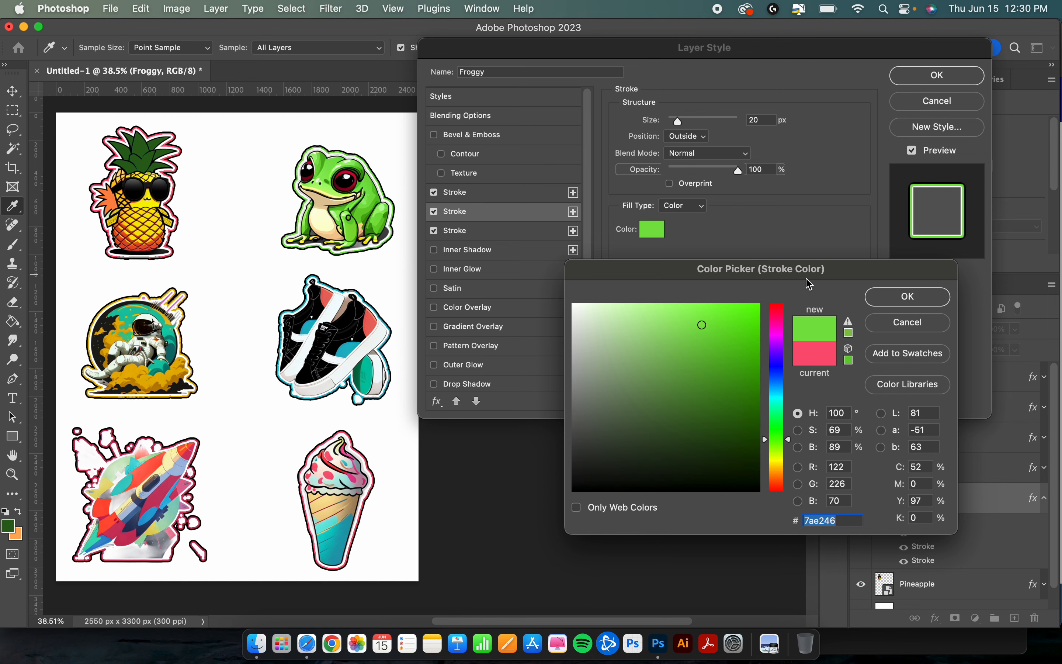
click(906, 297)
click(921, 75)
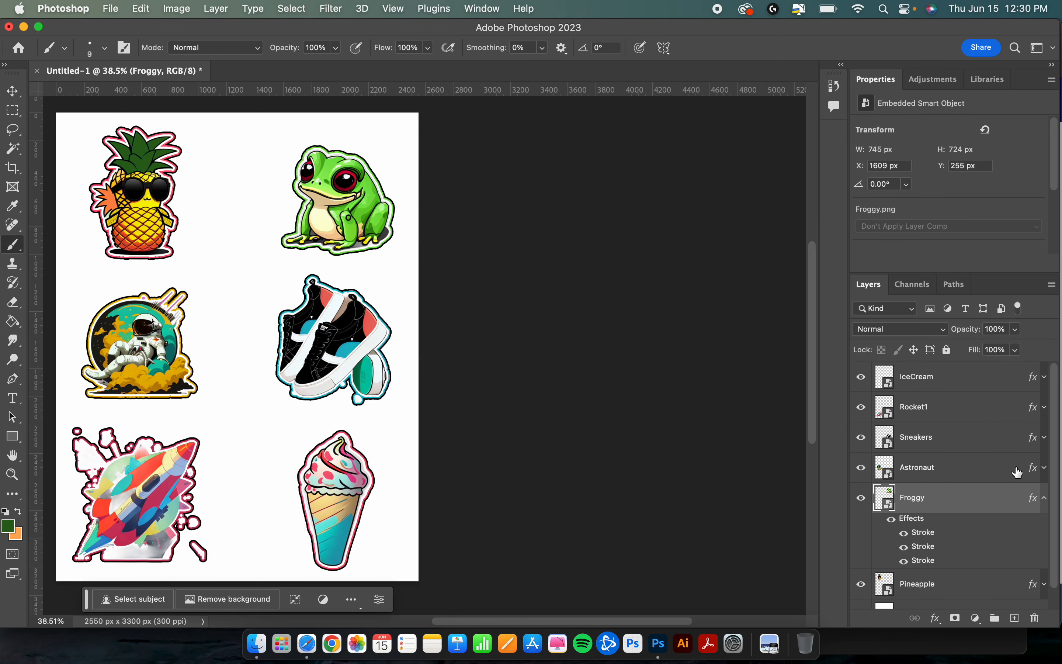
Step: Collapse Froggy's effects list, recolor the Pineapple layer's middle stroke to yellow f5eb00 sampled from the pineapple artwork, and collapse its effects list
click(1045, 498)
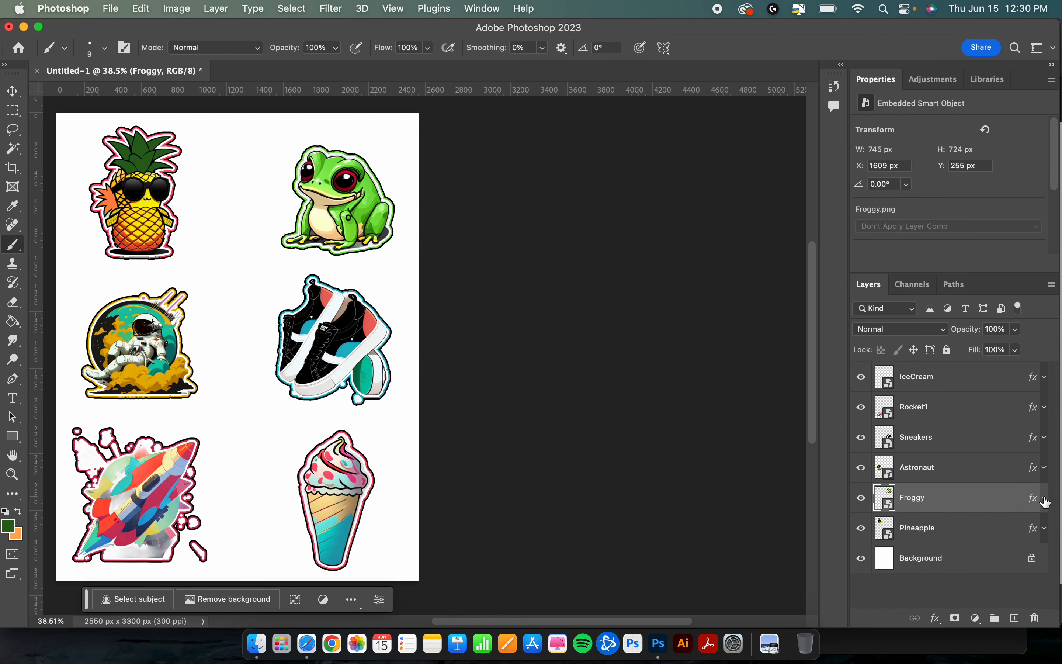
click(1045, 528)
double_click(948, 577)
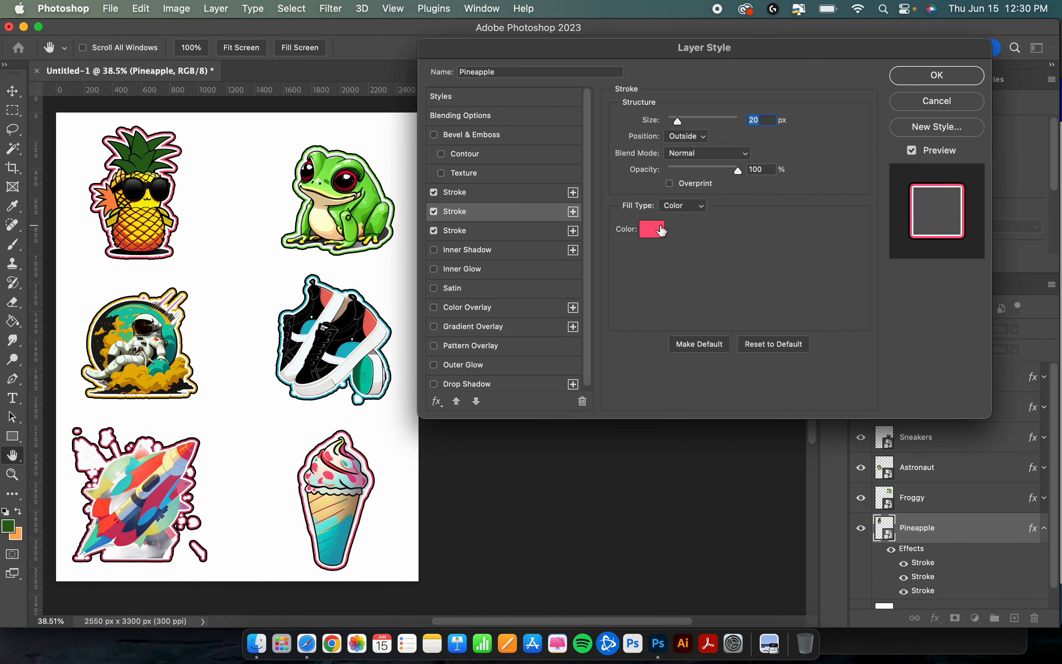
click(651, 236)
click(141, 220)
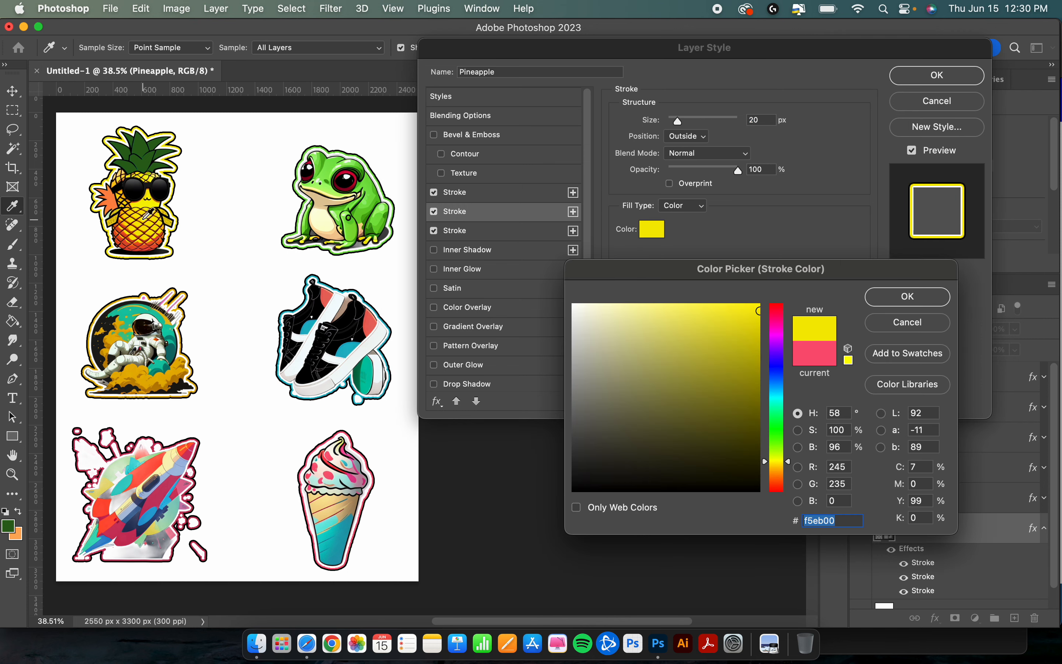
click(895, 304)
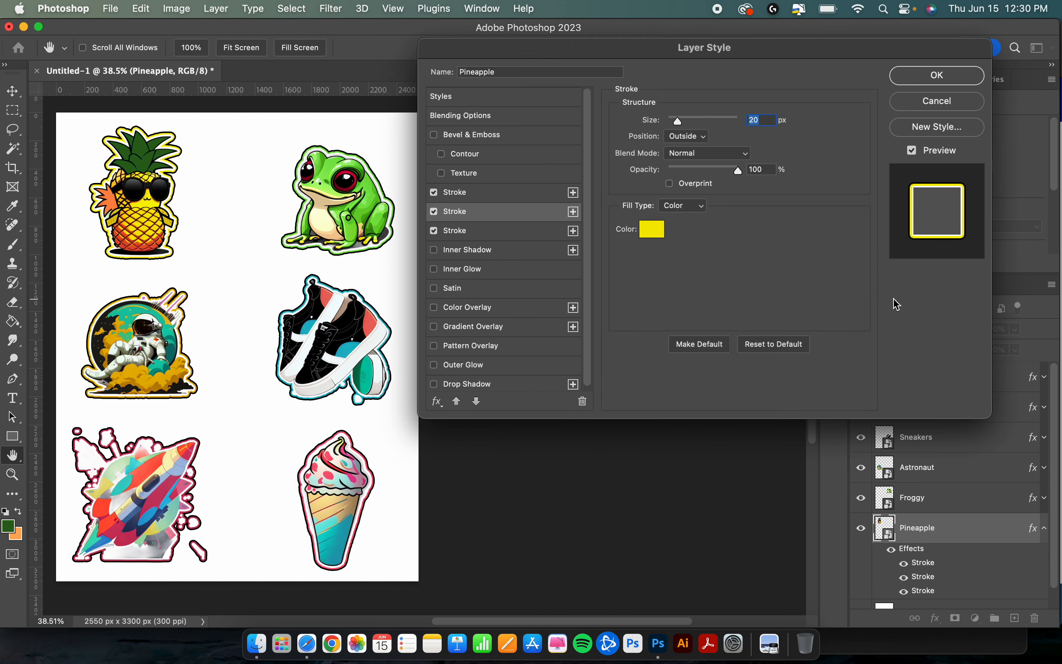
click(948, 78)
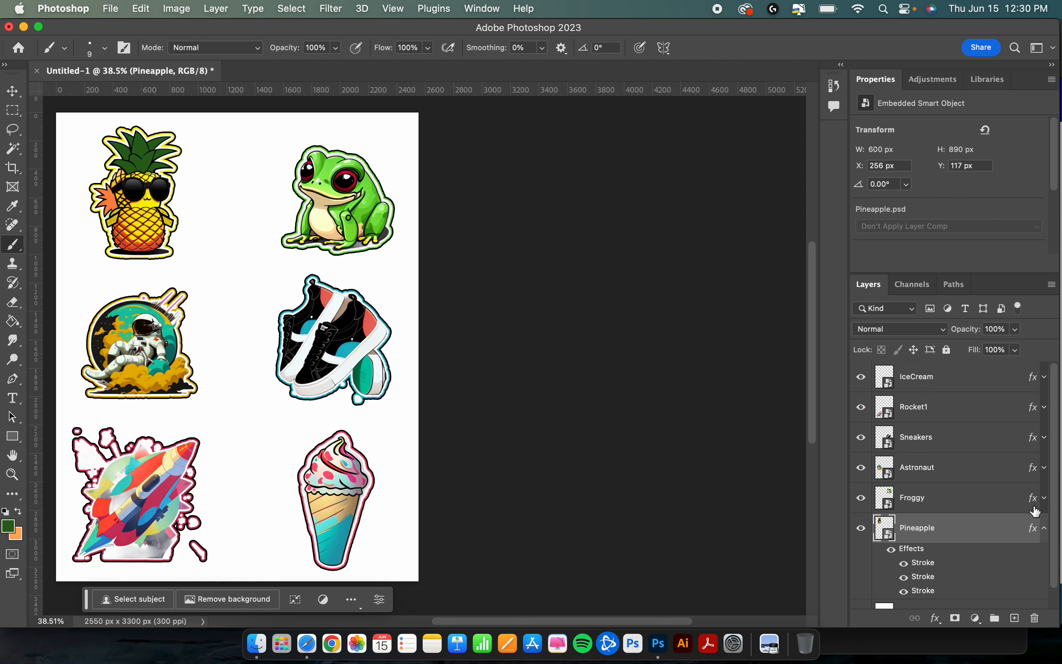
click(1044, 529)
Step: Save the sticker sheet to Creative Cloud under the name StickerSet2
scroll(475, 397, left, 5)
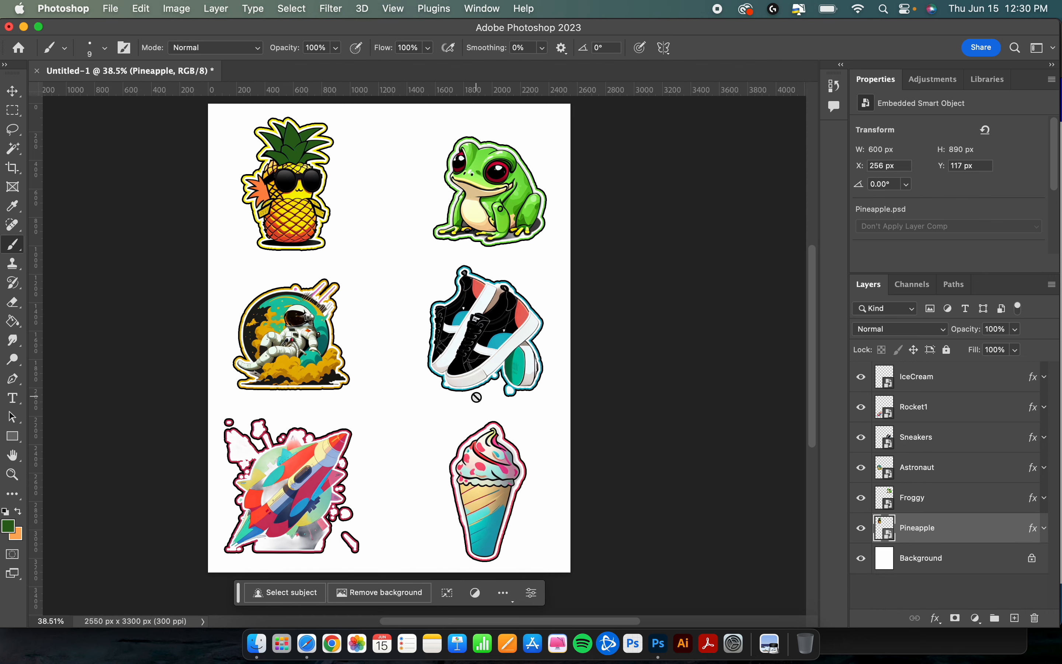
scroll(476, 397, up, 1)
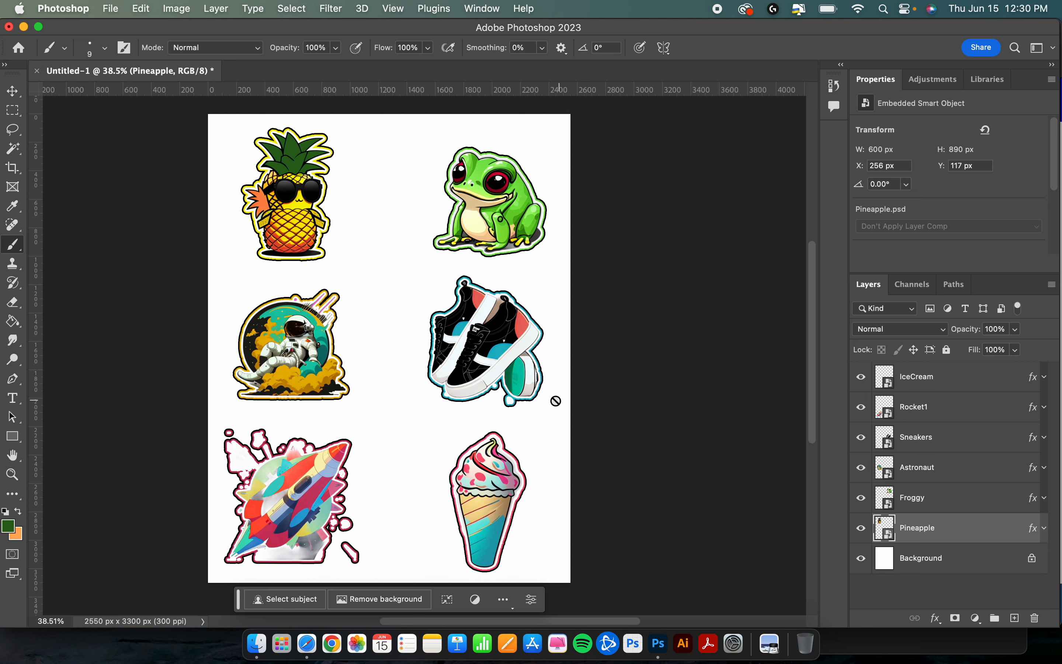
click(111, 9)
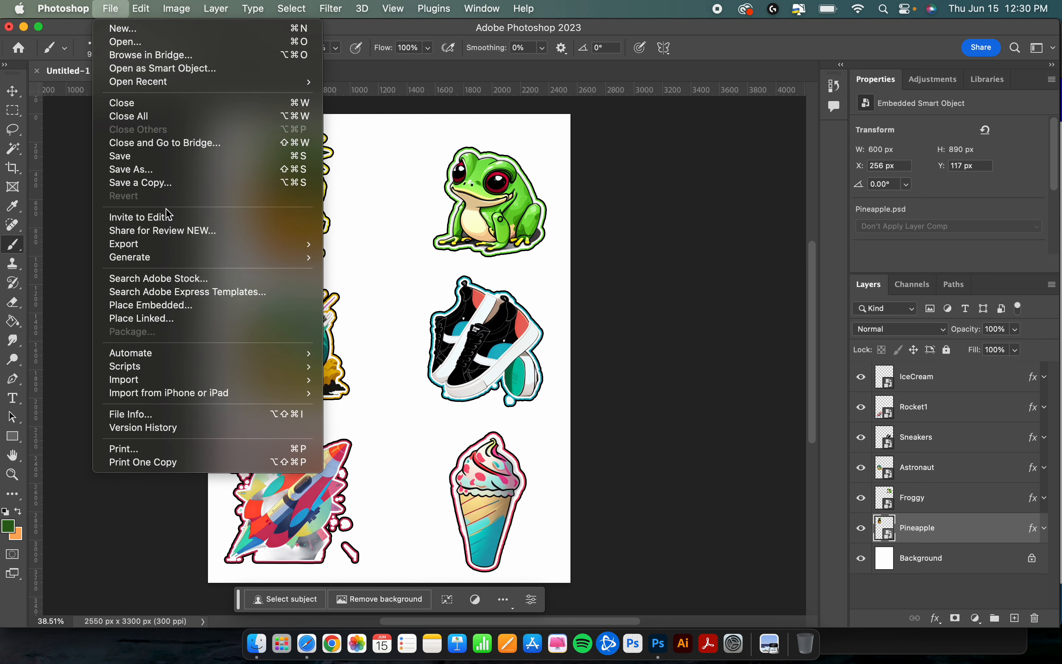
click(205, 171)
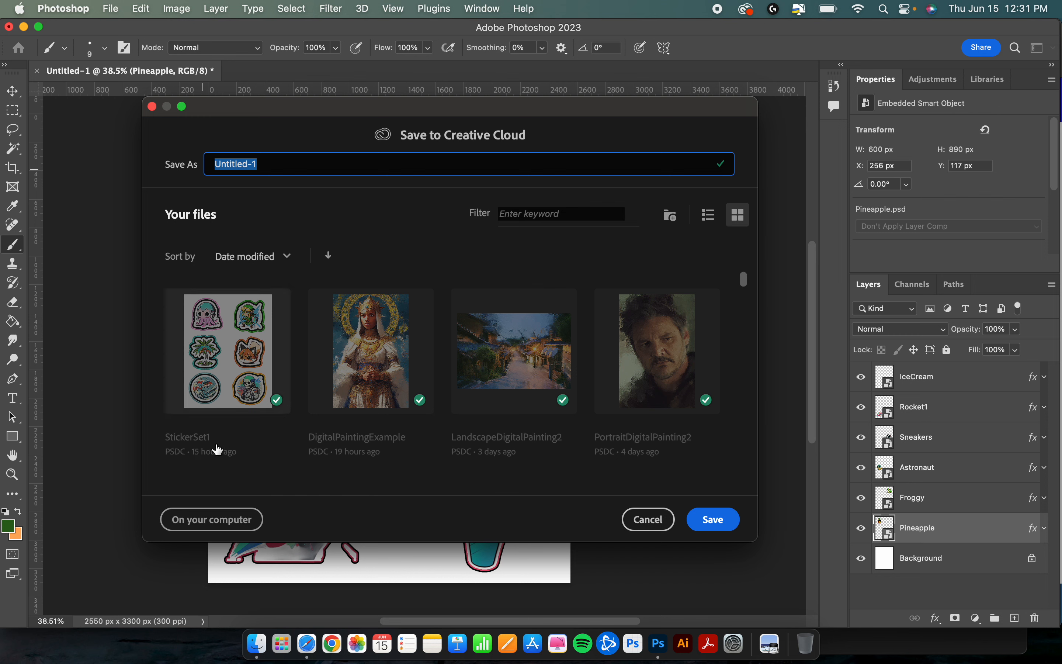
text(StickerSet2)
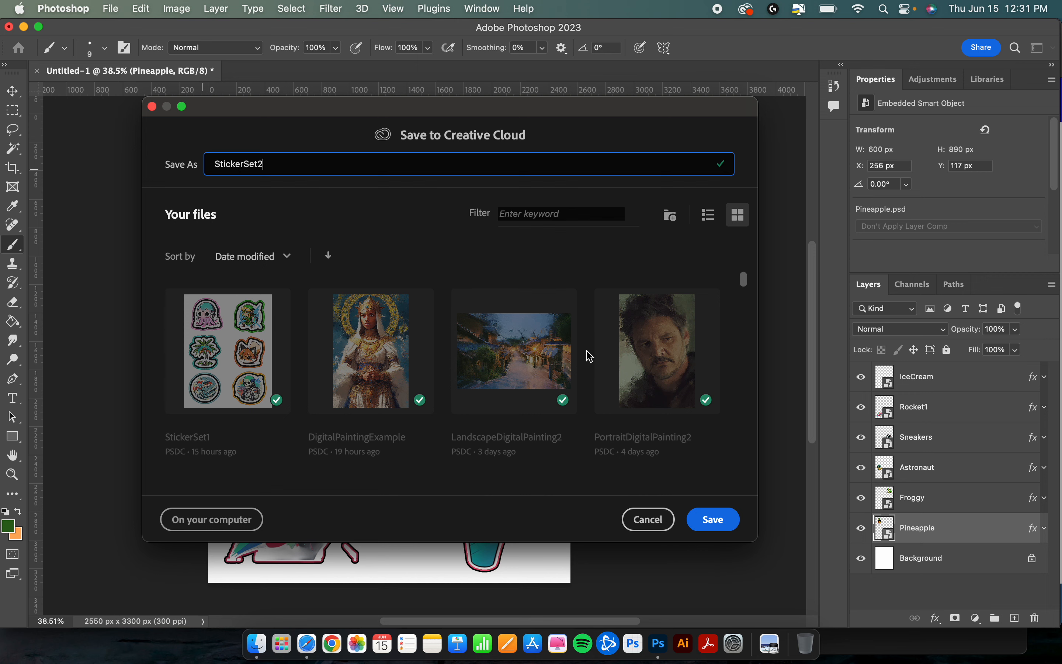
click(724, 522)
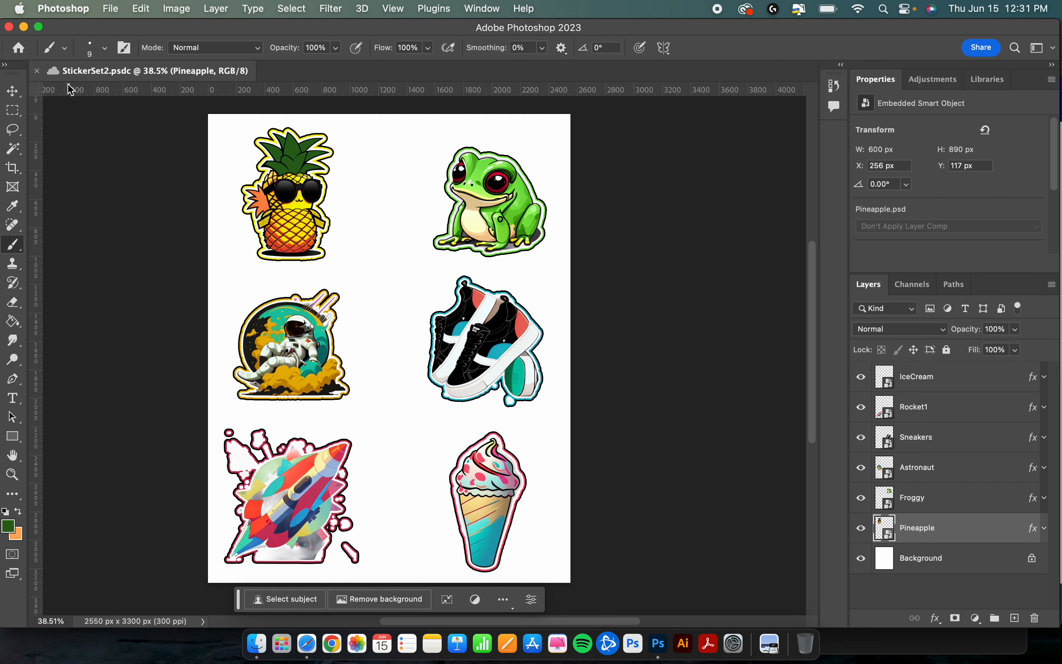
Step: Save the sheet on the computer's Desktop as StickerSet2.psd in Photoshop format, keeping Maximize Compatibility and the embedded color profile on
click(110, 9)
click(154, 171)
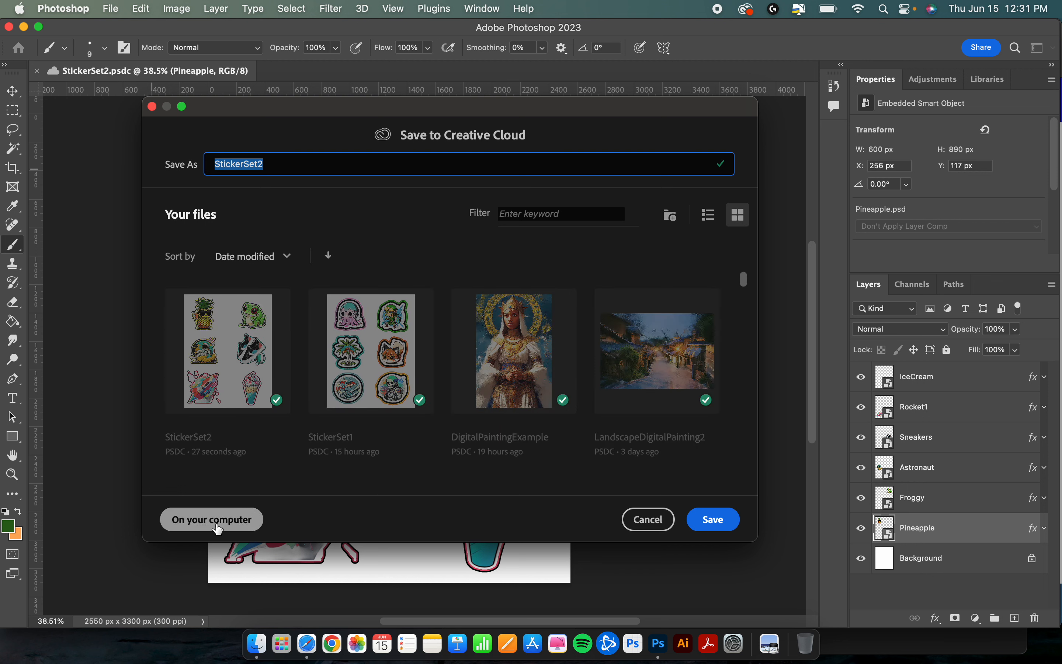
click(233, 520)
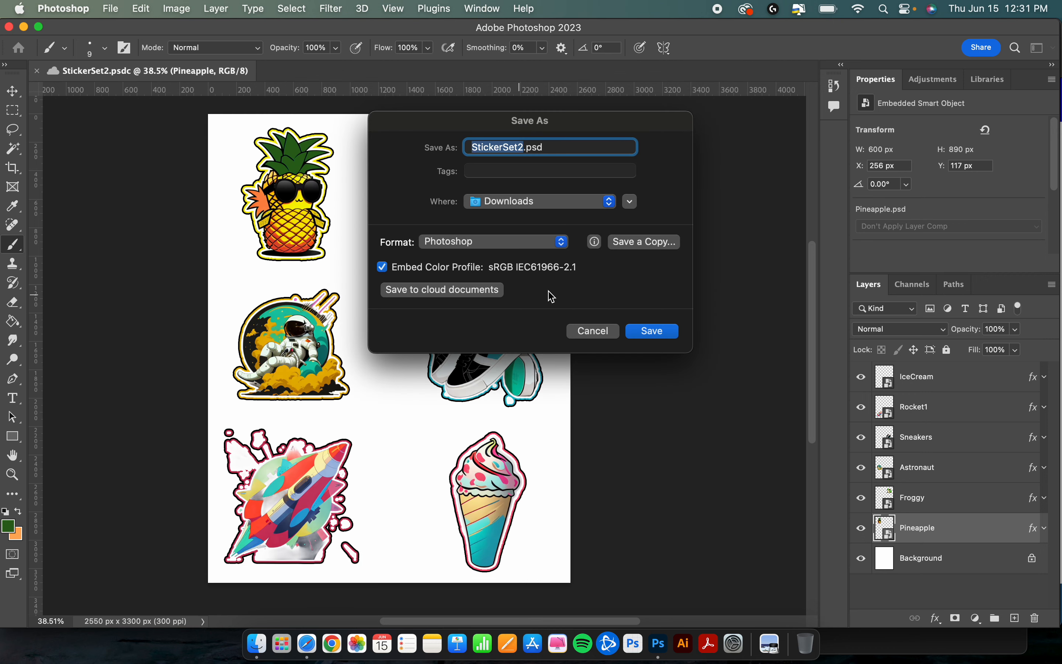
click(545, 202)
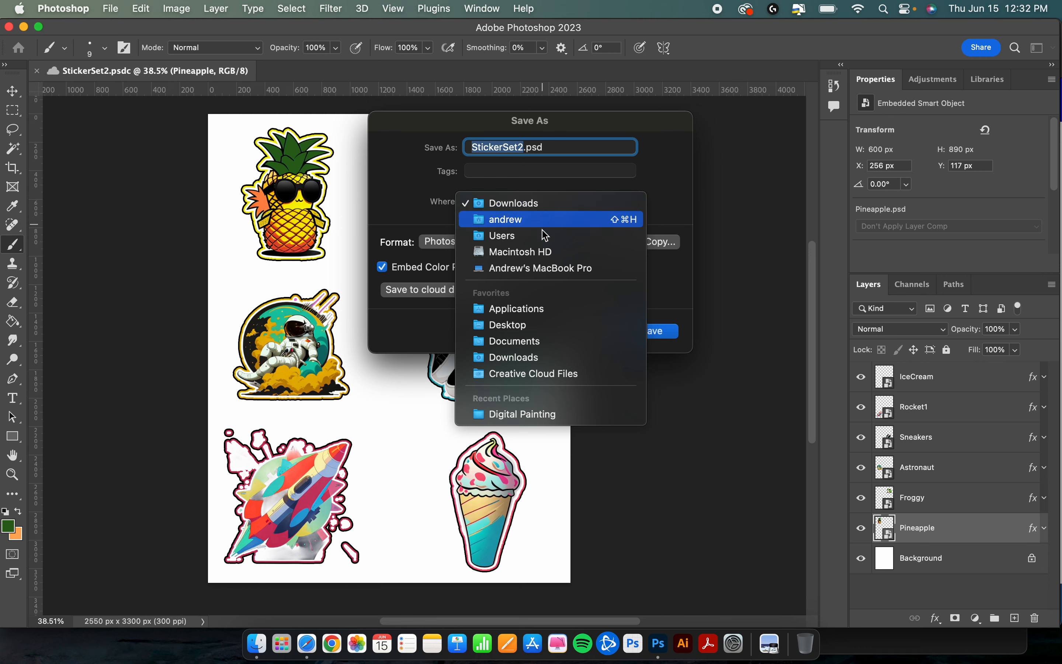
click(539, 328)
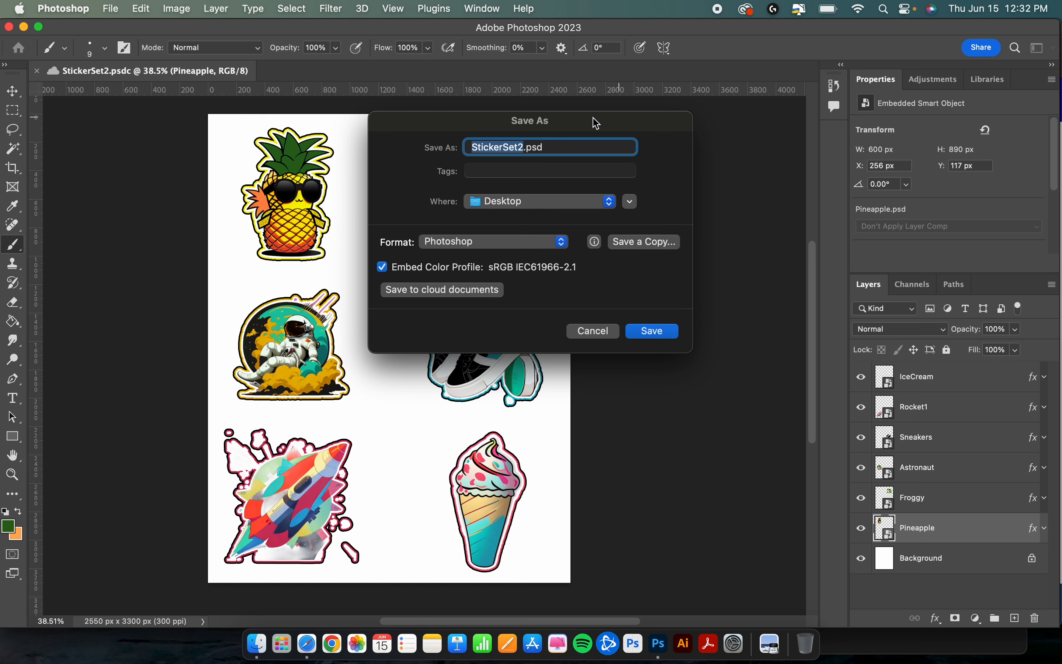
click(647, 331)
drag(483, 221, 577, 247)
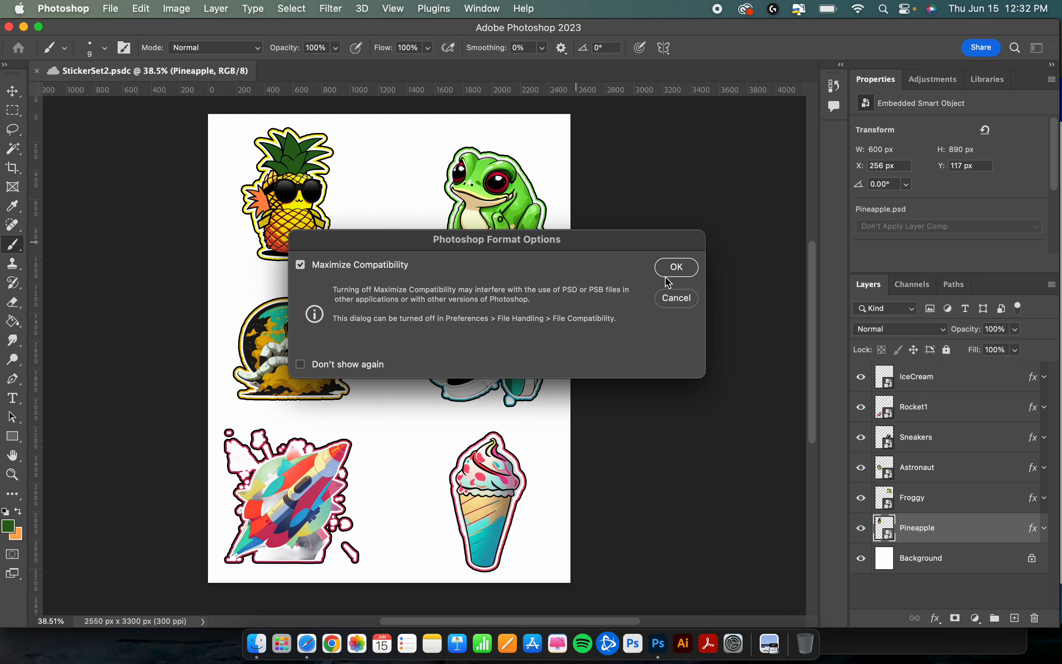
click(672, 268)
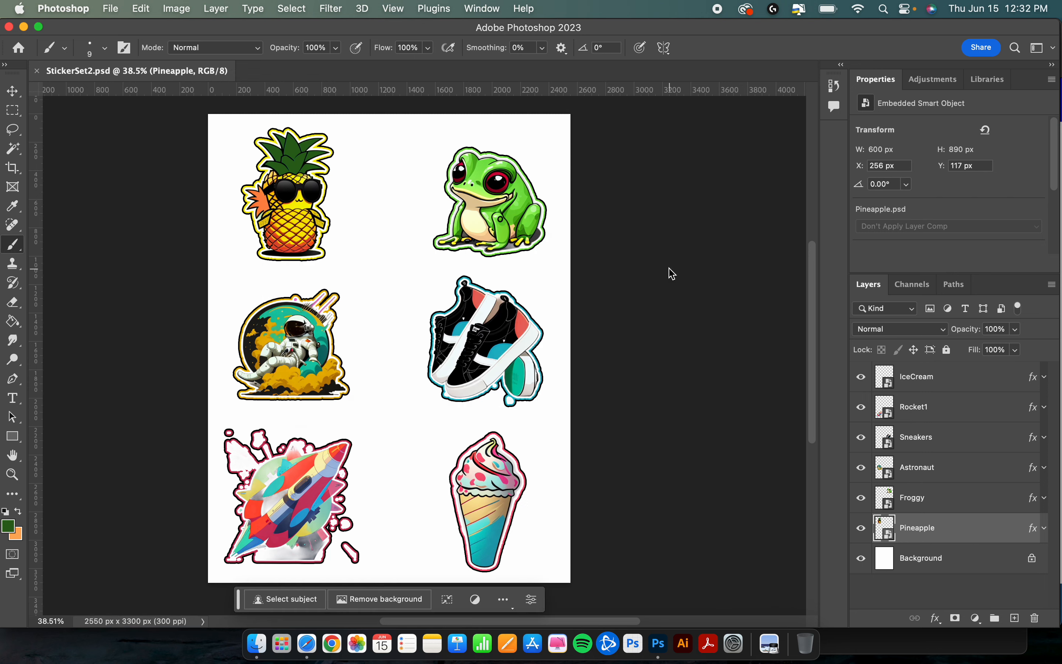
Step: Minimize Photoshop and the browser, close the Downloads window, and reposition the StickerSet2.psd file slightly on the desktop
click(24, 28)
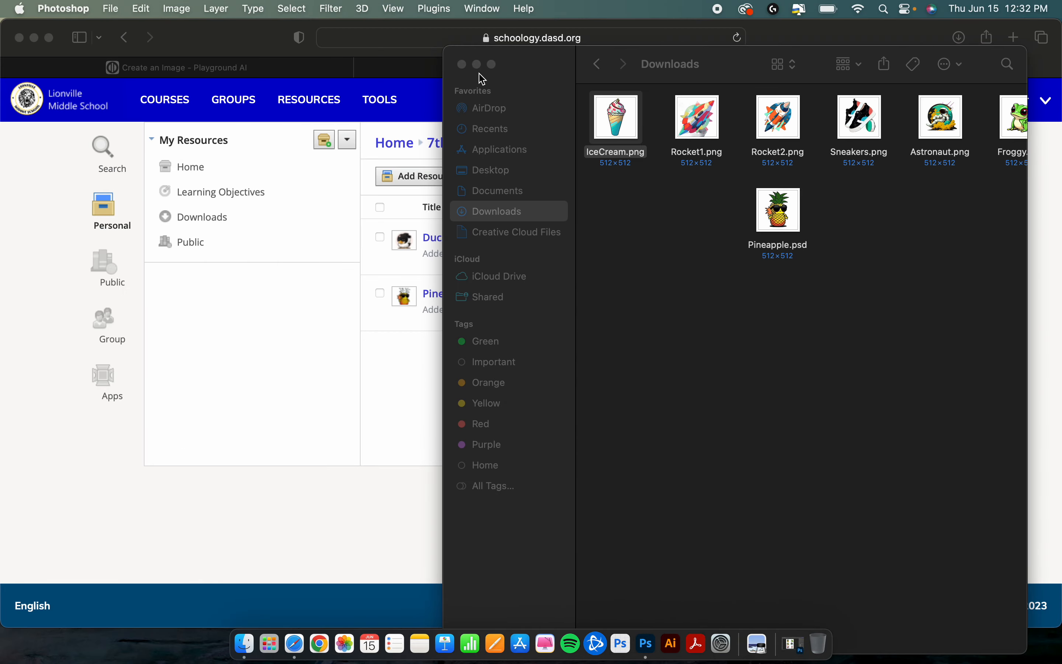
click(463, 66)
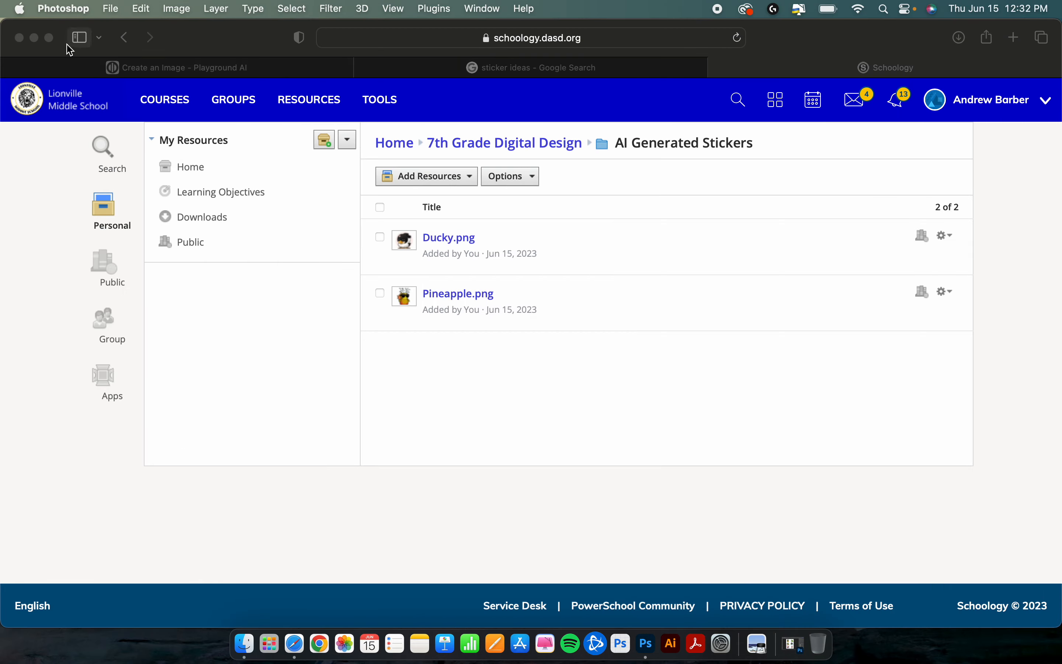
click(34, 37)
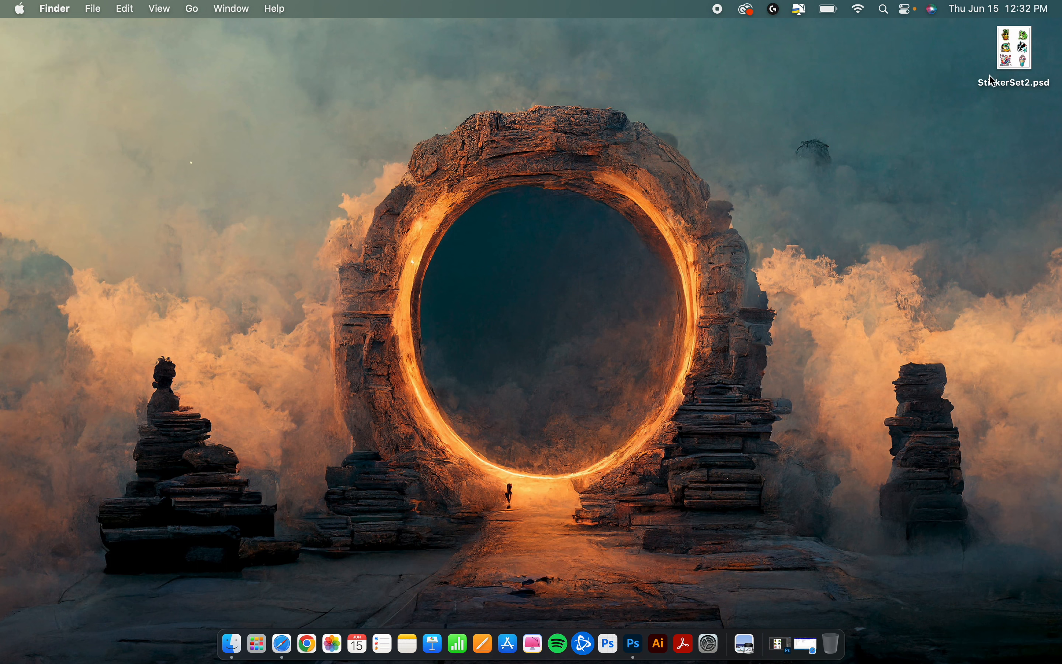
mouse_move(1009, 59)
mouse_down()
mouse_move(999, 91)
mouse_move(1002, 75)
mouse_up()
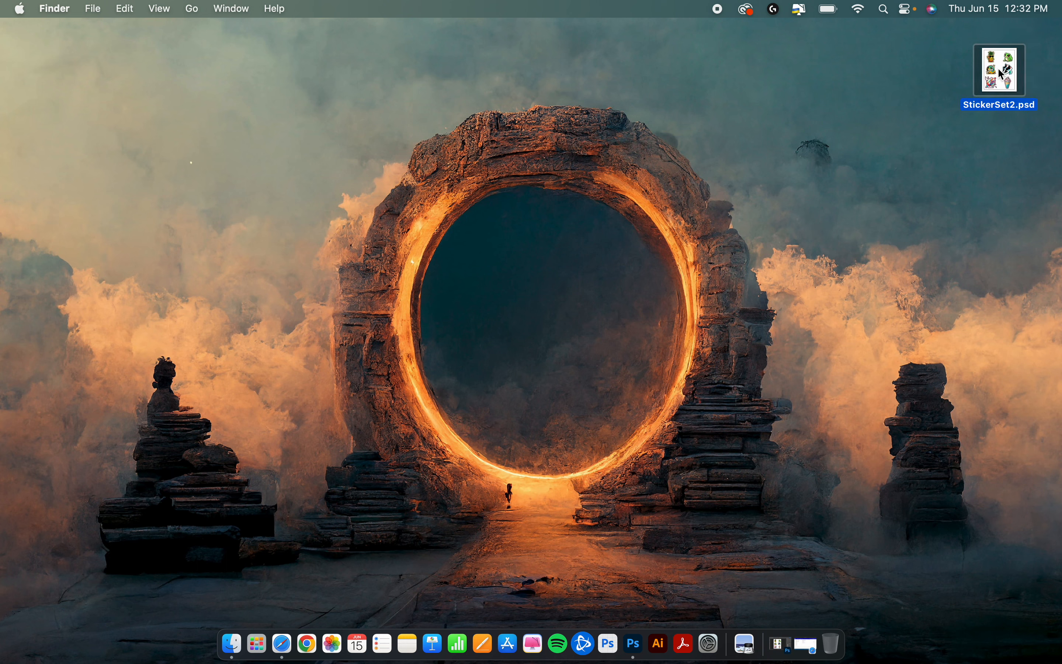